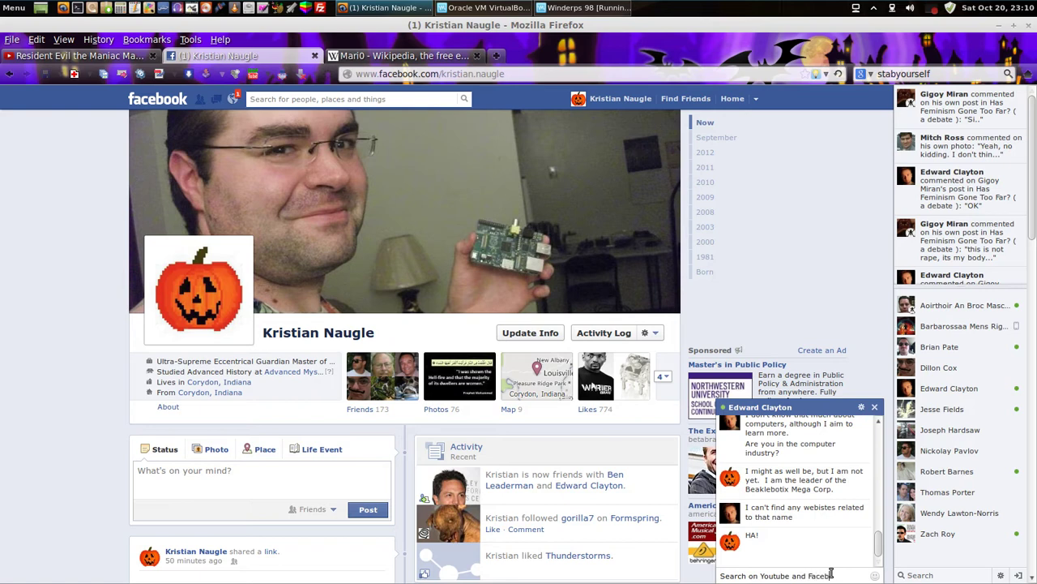
- Send the chat reply 'Search on Youtube and Facebook for Beaklebotix.' and return to the Windows 98 VM
{"action": "type", "text": "Beak"}
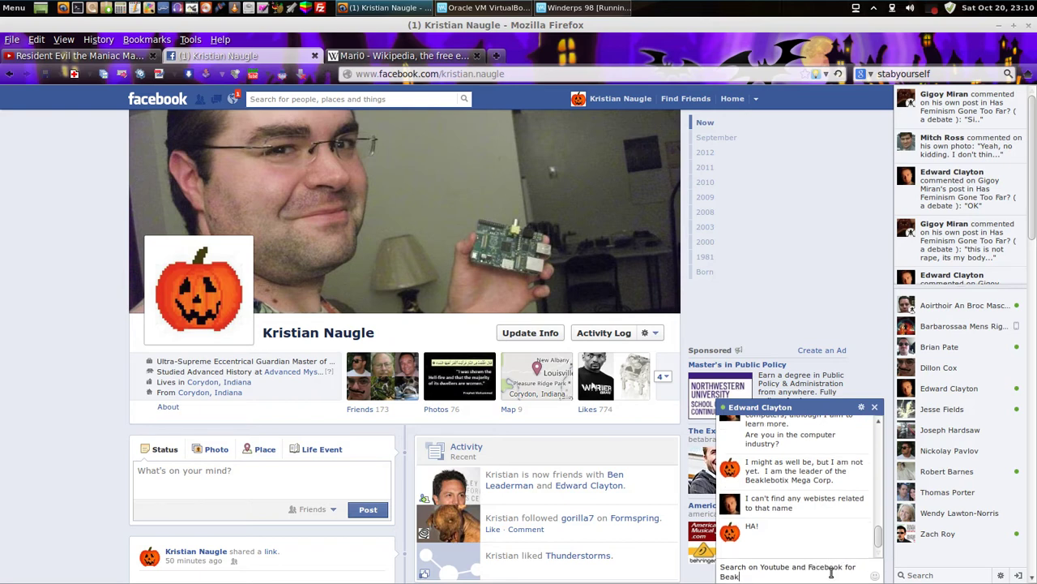
{"action": "type", "text": "lebotix."}
{"action": "key", "text": "Return"}
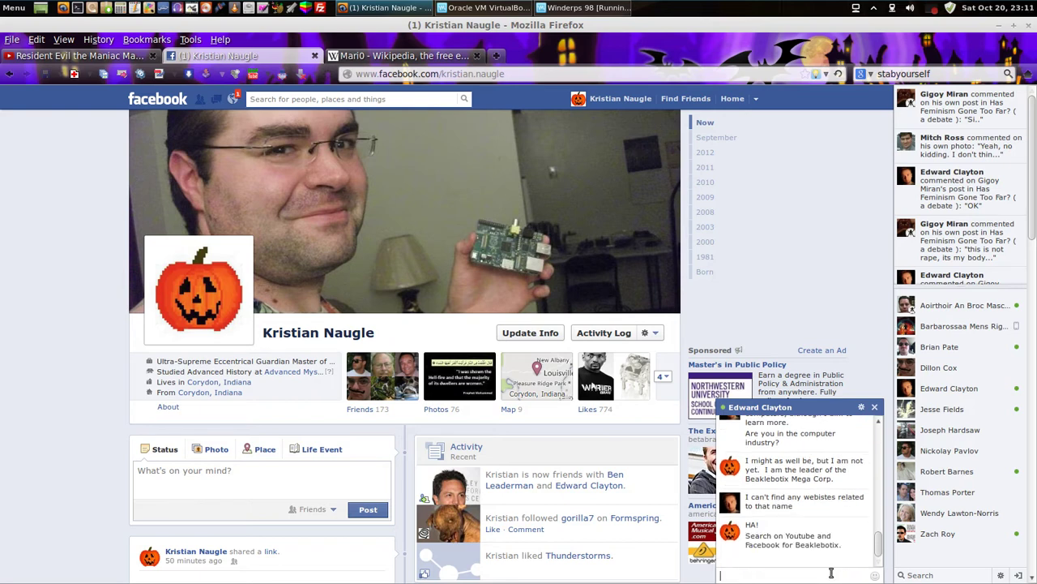
{"action": "left_click", "coordinate": [559, 10]}
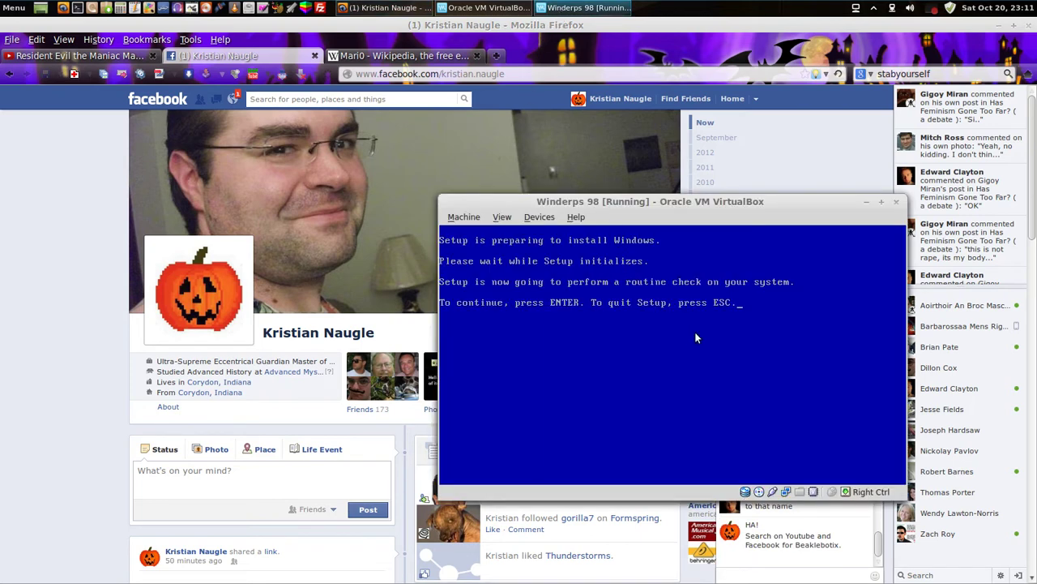
- Continue past the Setup prompt so ScanDisk runs and the Windows 98 Setup welcome appears
{"action": "key", "text": "Return"}
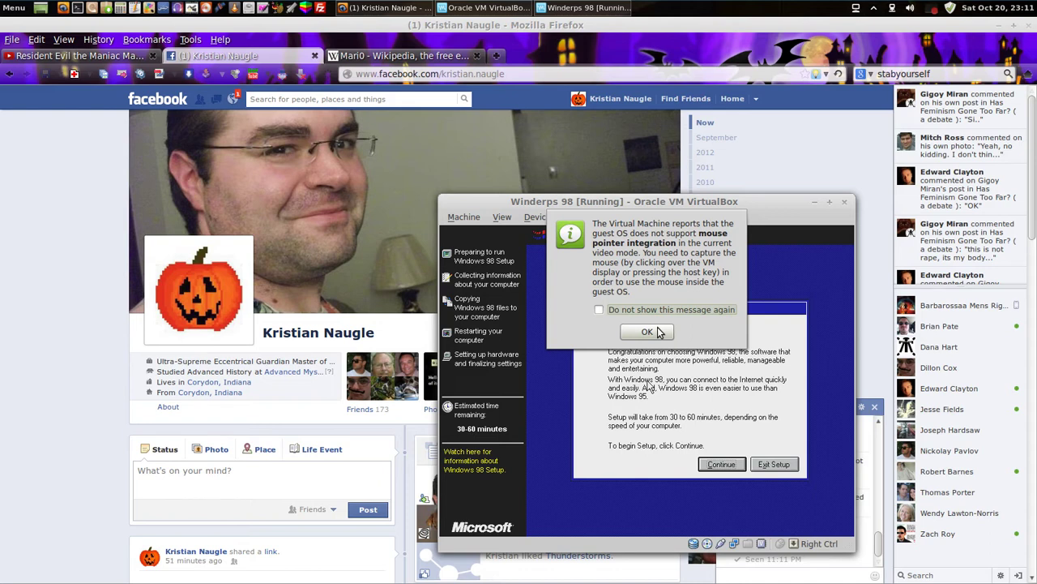
- Dismiss the mouse-integration notice, let the VM capture the mouse, and continue into the Setup Wizard
{"action": "left_click", "coordinate": [659, 332]}
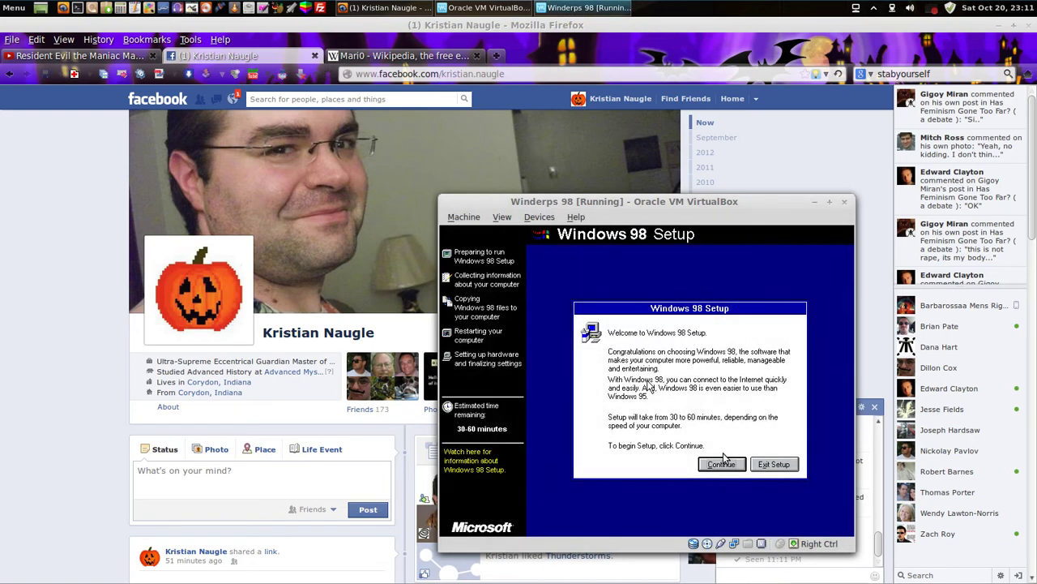
{"action": "left_click", "coordinate": [727, 466]}
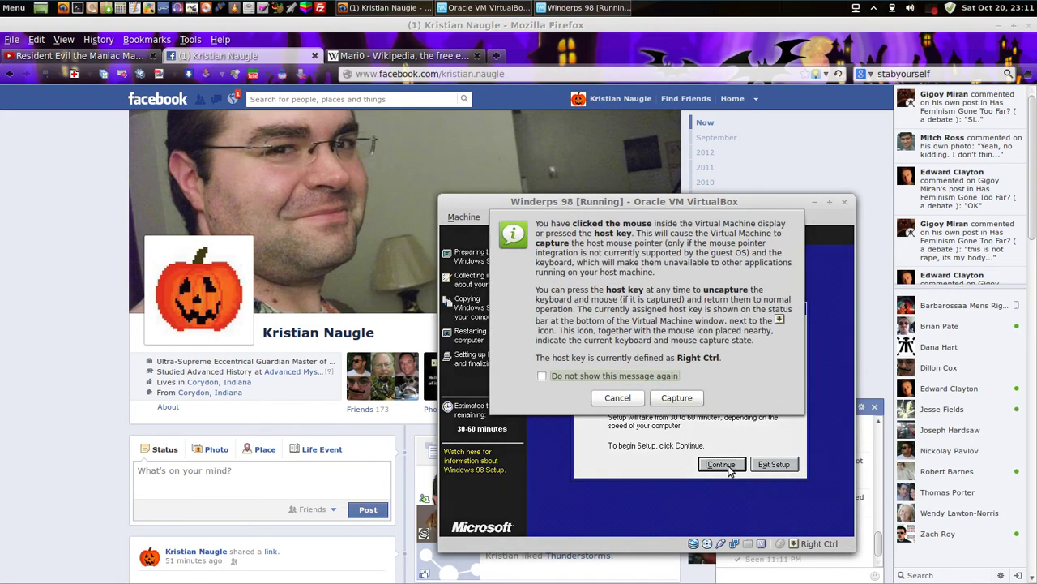
{"action": "left_click", "coordinate": [677, 398]}
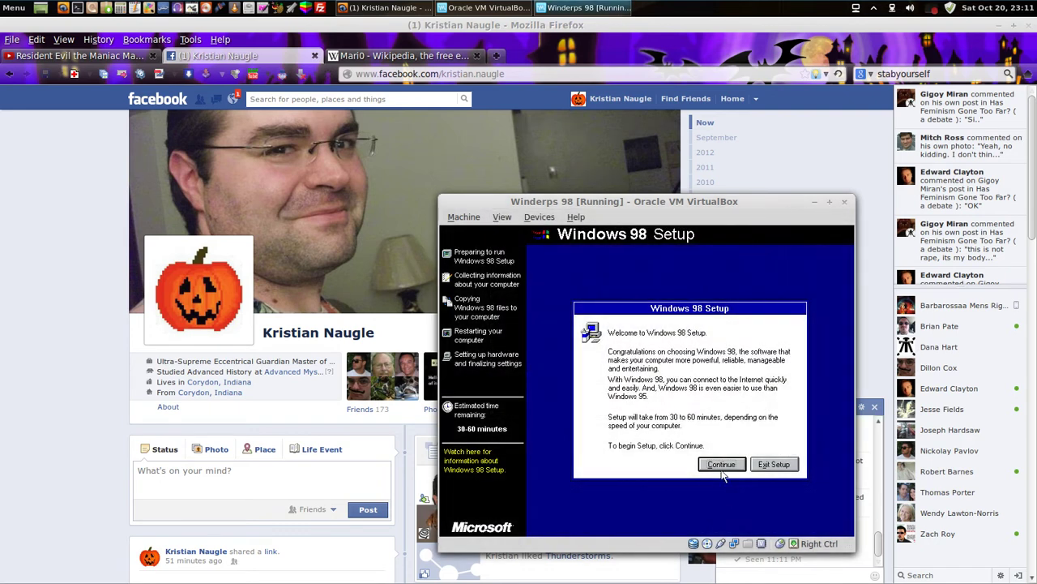
{"action": "left_click", "coordinate": [721, 465]}
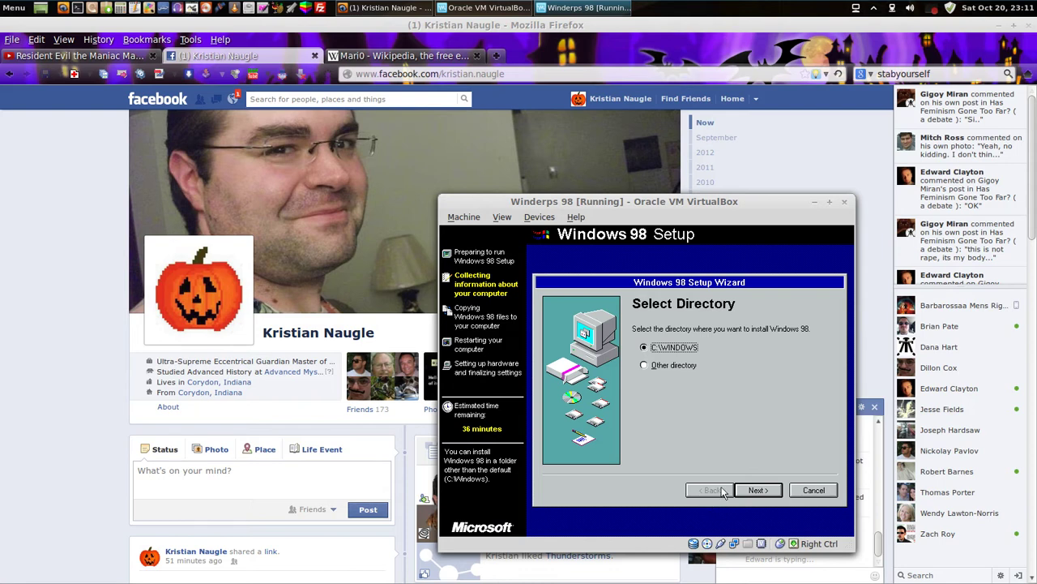
- Keep C:\WINDOWS as the install folder and choose the Custom setup type
{"action": "left_click", "coordinate": [771, 487]}
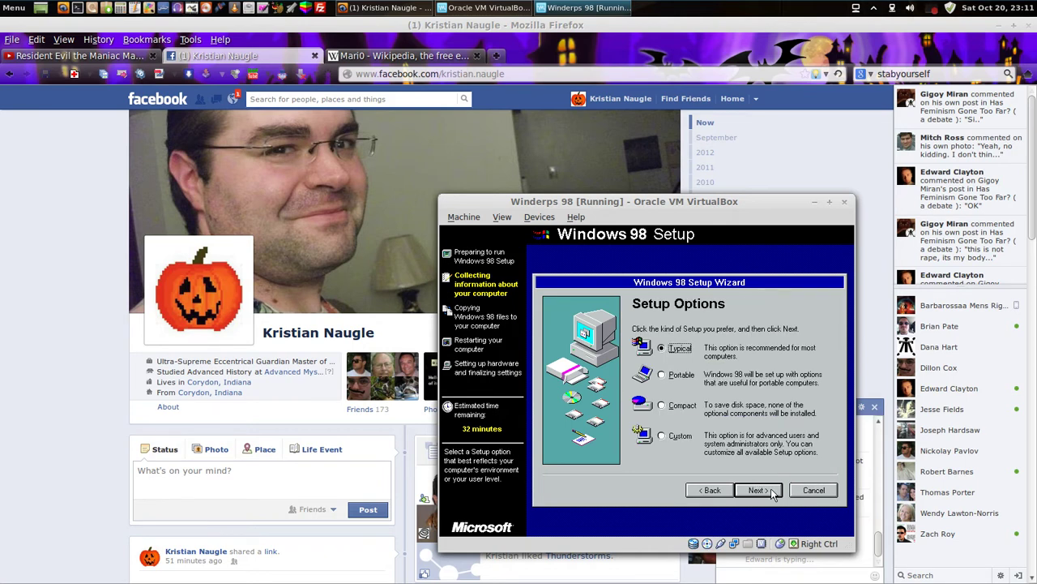
{"action": "left_click", "coordinate": [680, 436]}
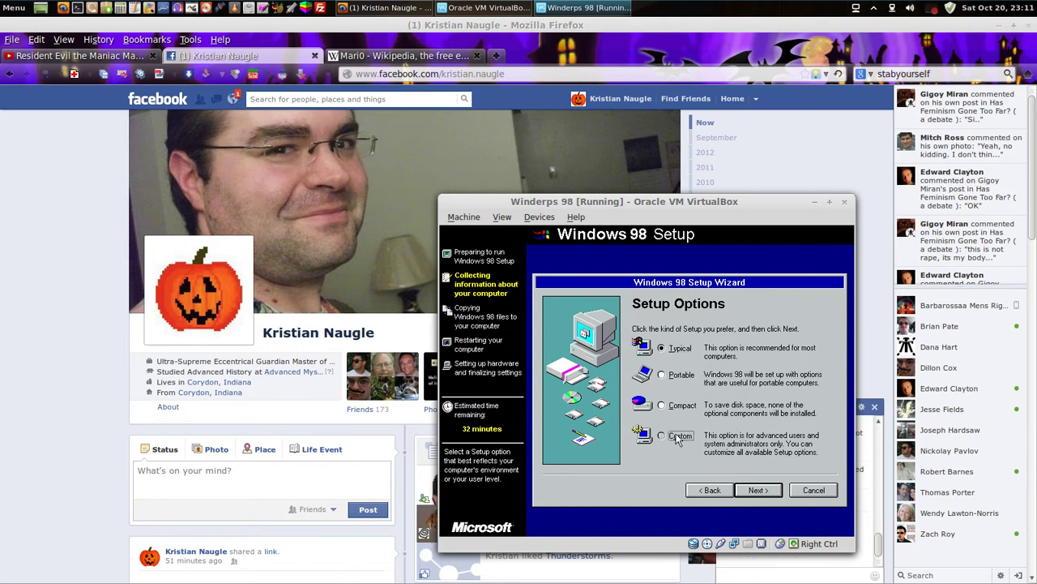
{"action": "left_click", "coordinate": [771, 490]}
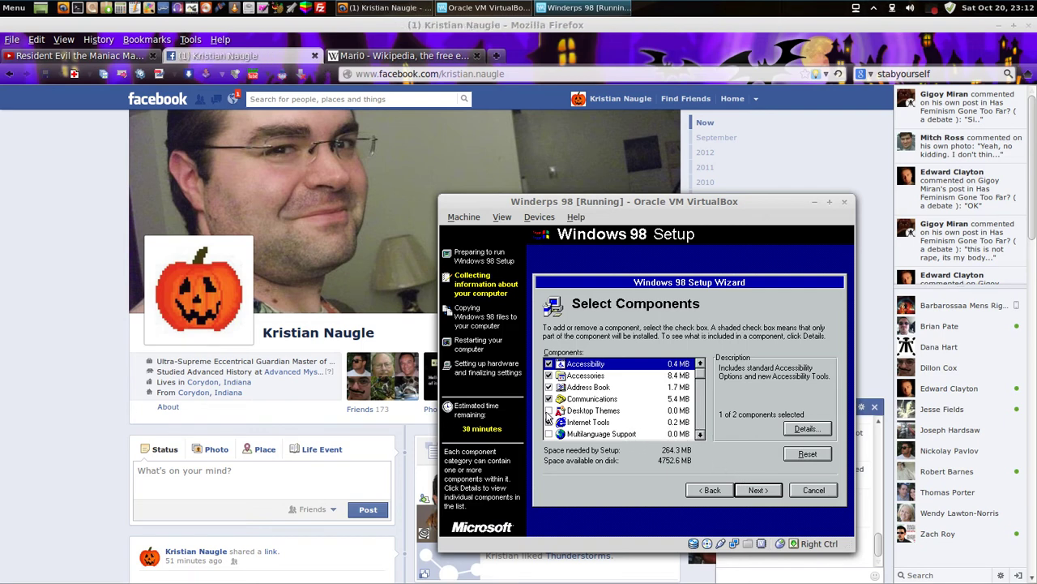
- Include Desktop Themes in the Windows 98 component selection
{"action": "left_click", "coordinate": [550, 410]}
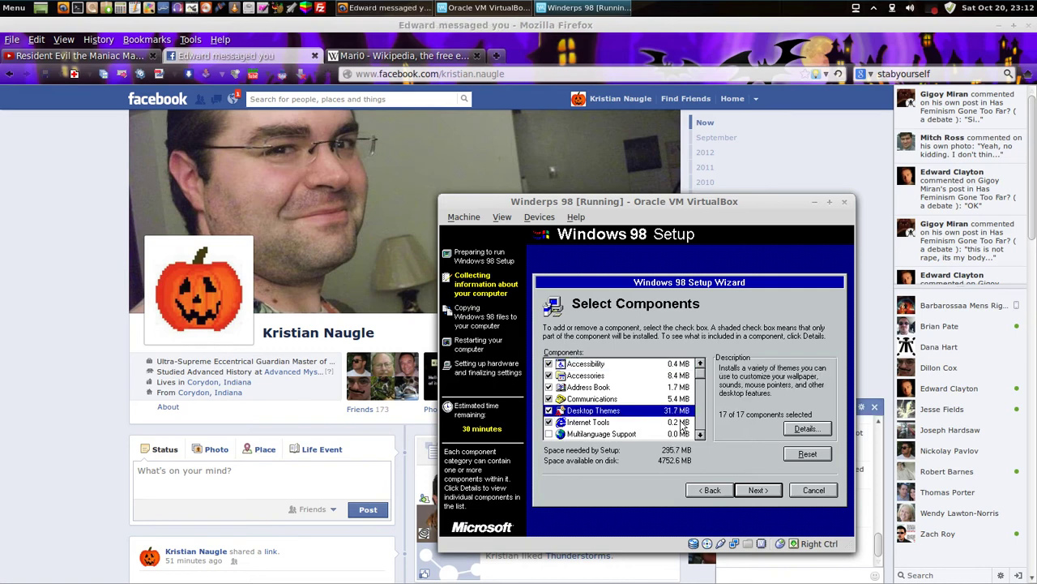
{"action": "left_click", "coordinate": [699, 435]}
{"action": "left_click", "coordinate": [700, 434]}
{"action": "left_click", "coordinate": [699, 434]}
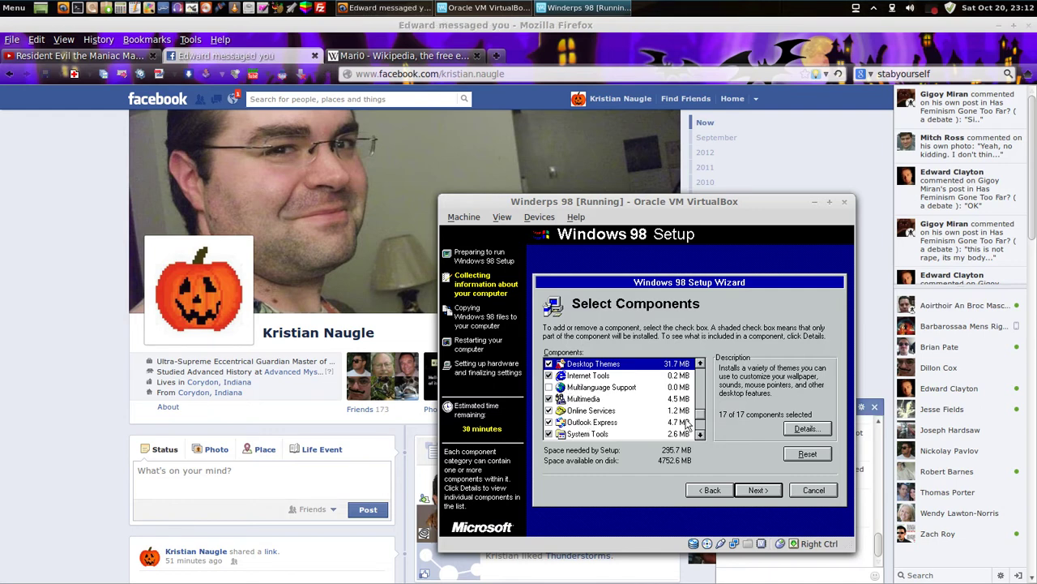
{"action": "left_click", "coordinate": [701, 436]}
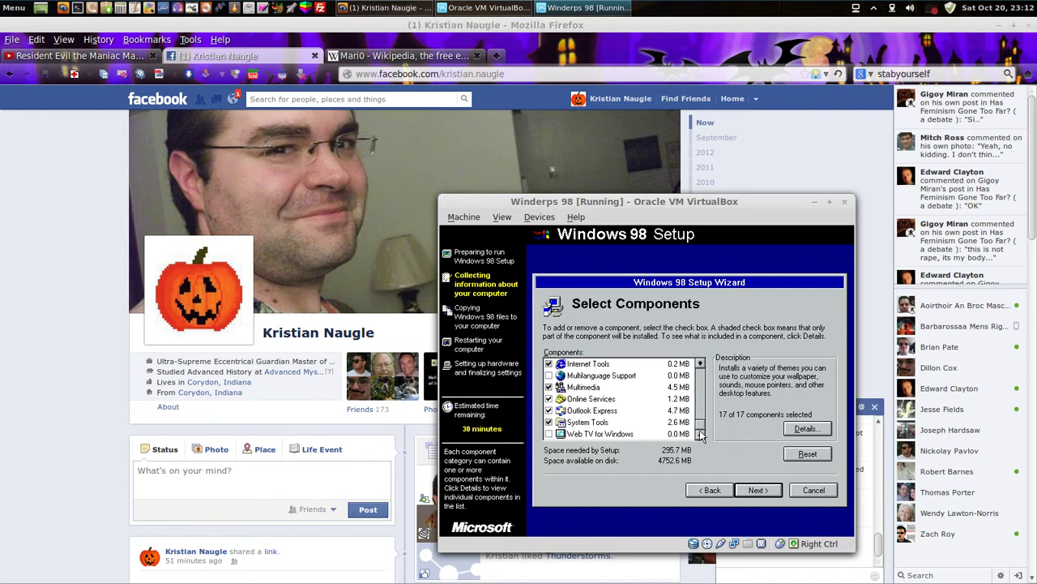
- Select every component under System Tools
{"action": "left_click", "coordinate": [549, 423]}
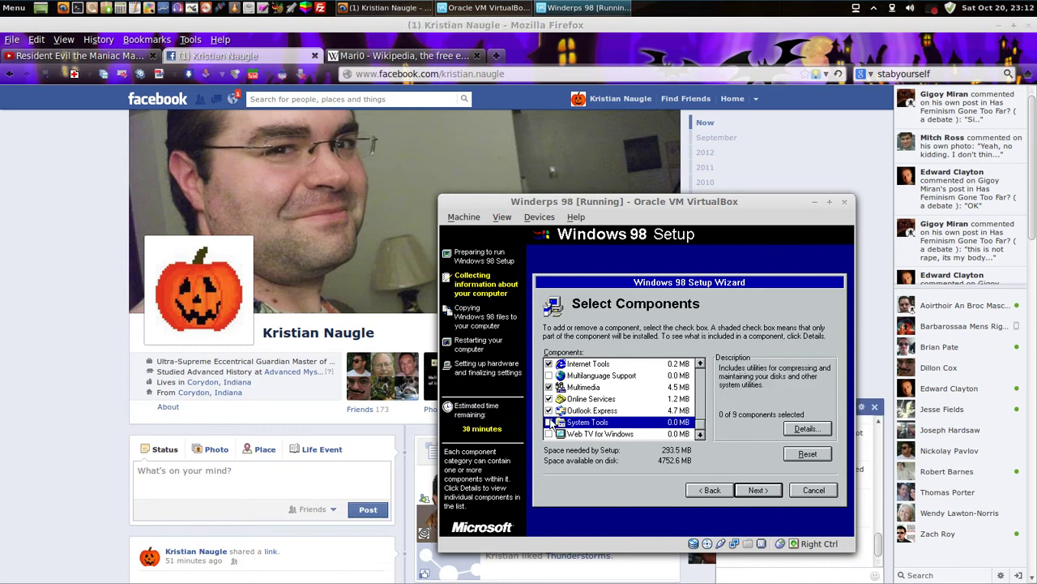
{"action": "double_click", "coordinate": [571, 422]}
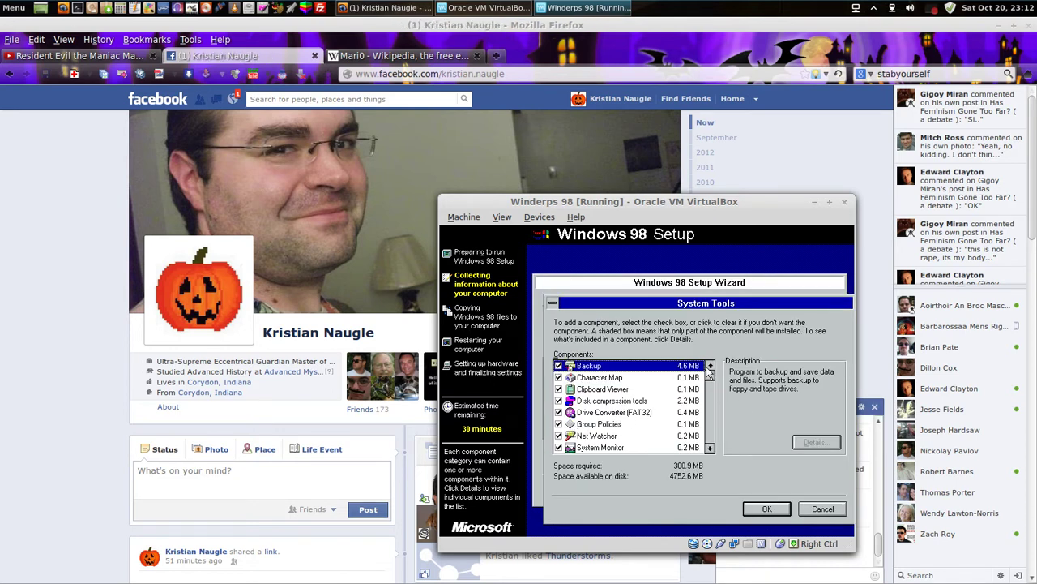
{"action": "left_click", "coordinate": [710, 447]}
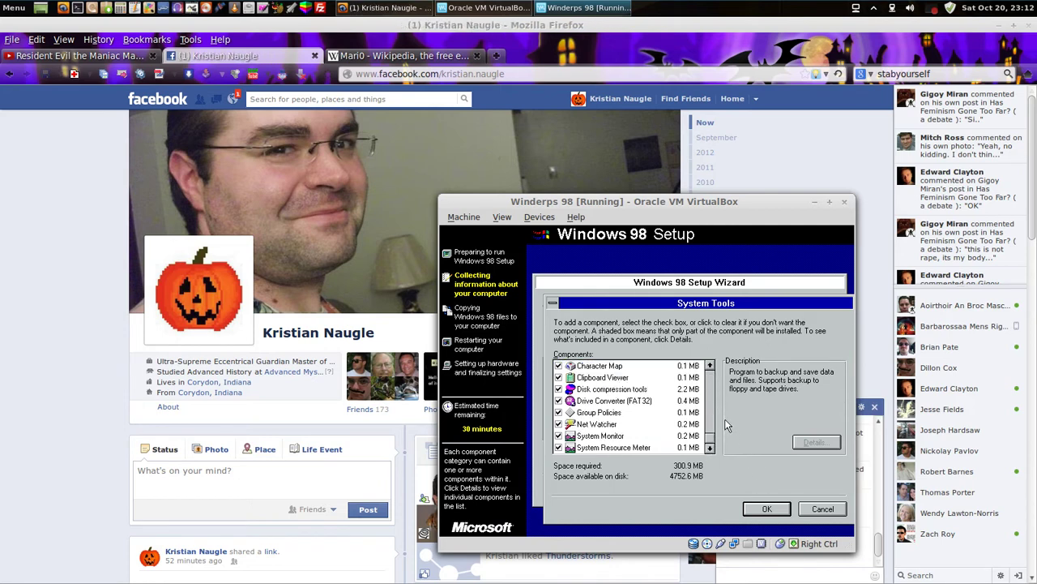
{"action": "left_click", "coordinate": [764, 509]}
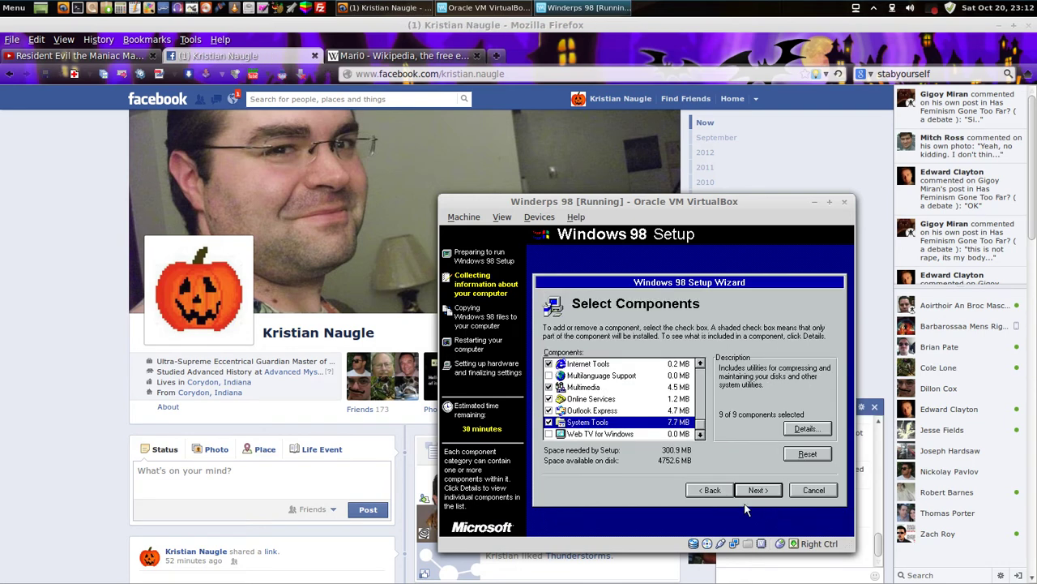
- Leave Outlook Express out and confirm all 4 Online Services components
{"action": "left_click", "coordinate": [549, 411]}
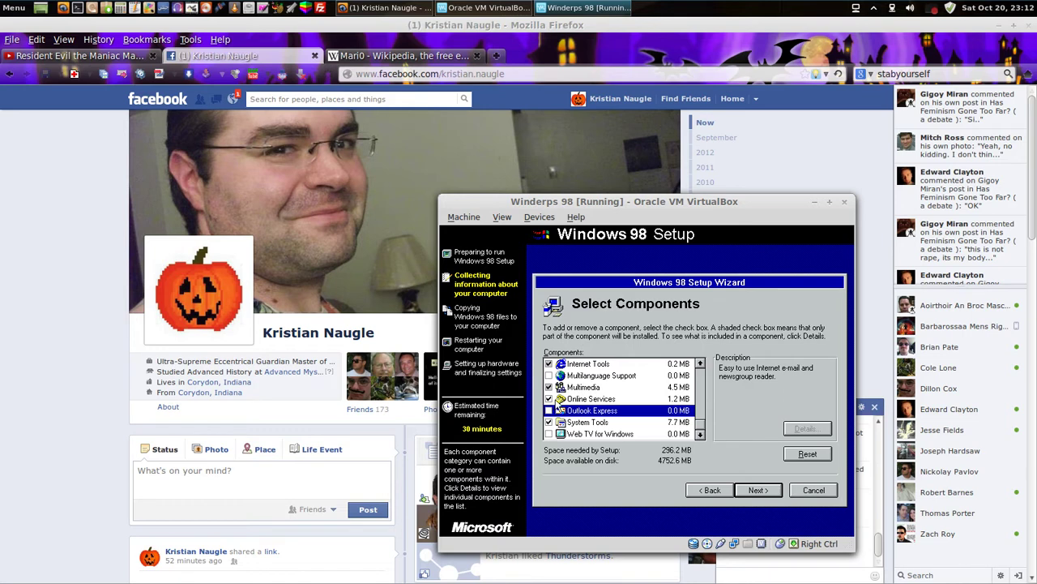
{"action": "double_click", "coordinate": [558, 400]}
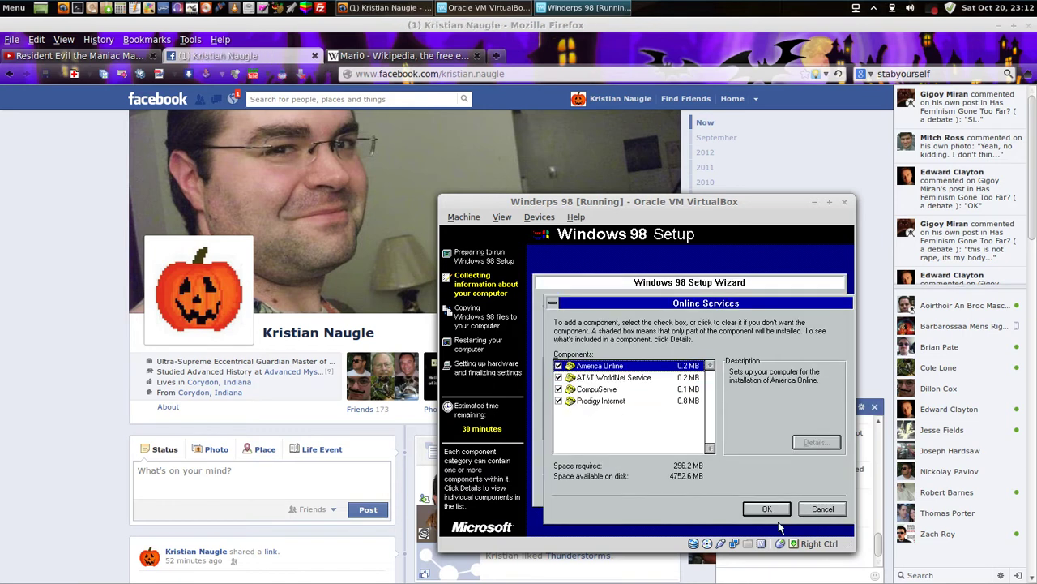
{"action": "left_click", "coordinate": [769, 509]}
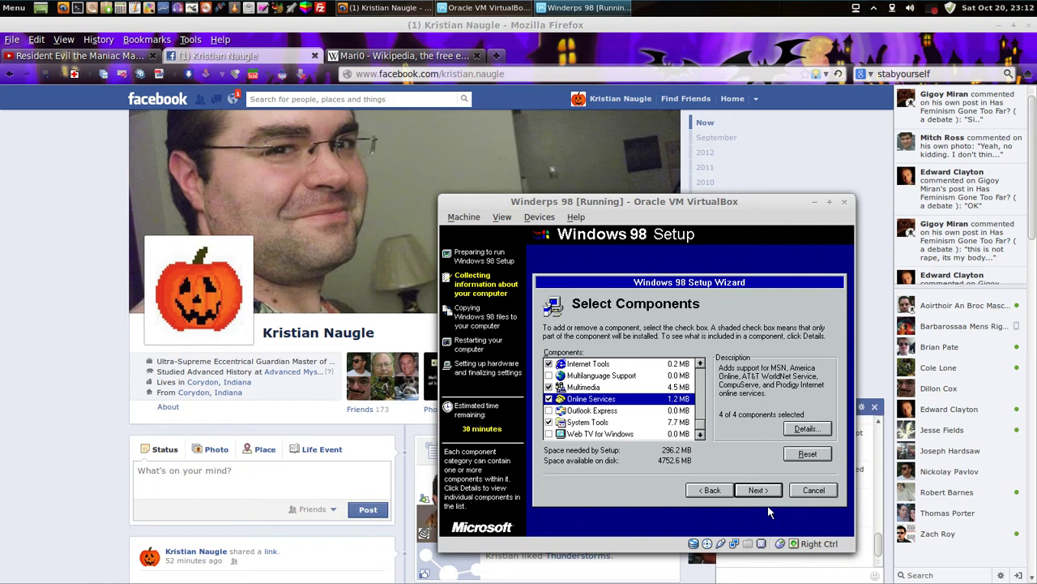
- Add Sound Schemes and Sample Sounds so all 9 Multimedia components are included
{"action": "double_click", "coordinate": [583, 387]}
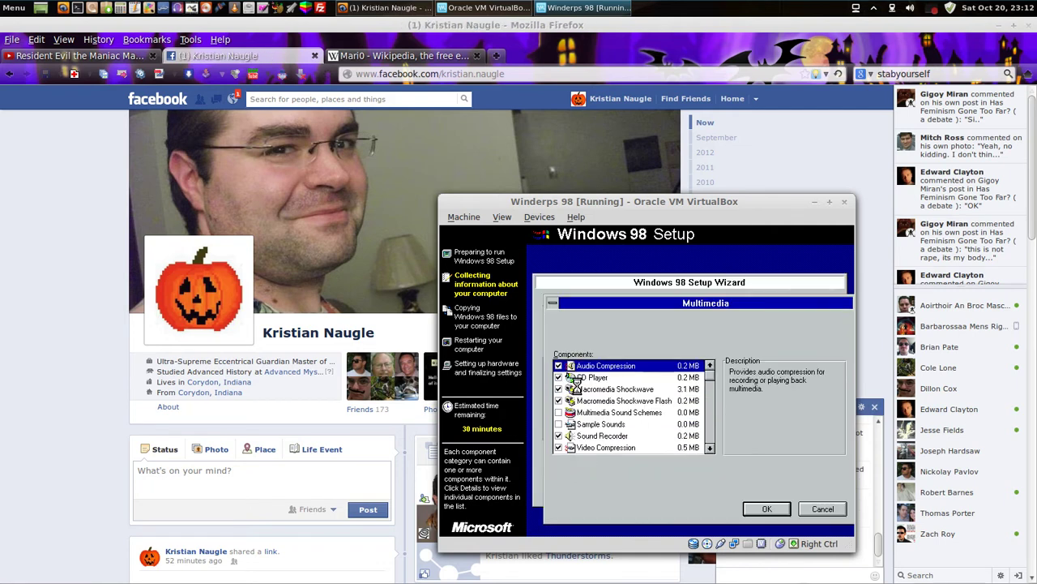
{"action": "left_click", "coordinate": [559, 412]}
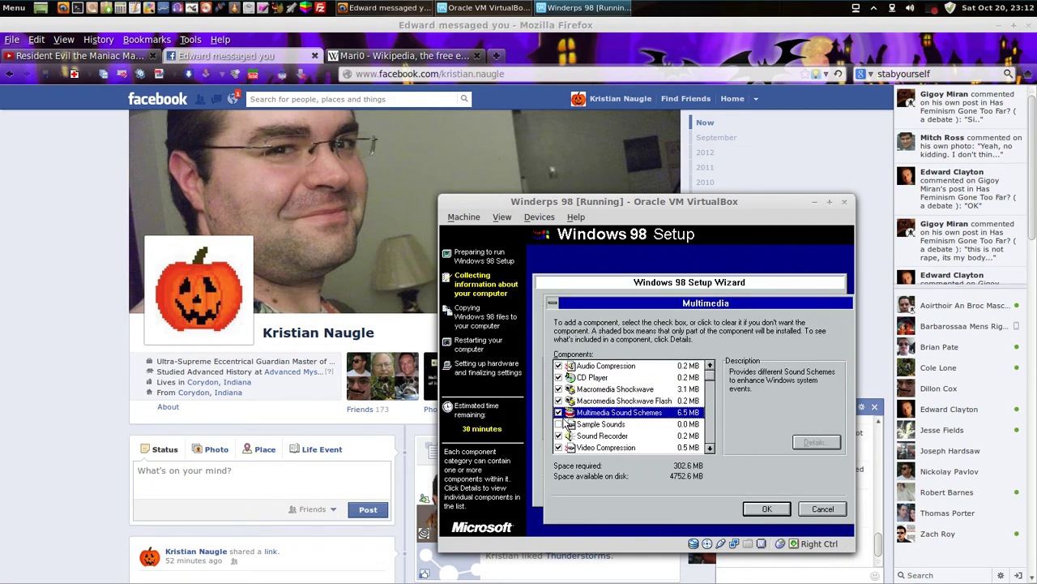
{"action": "left_click", "coordinate": [563, 424]}
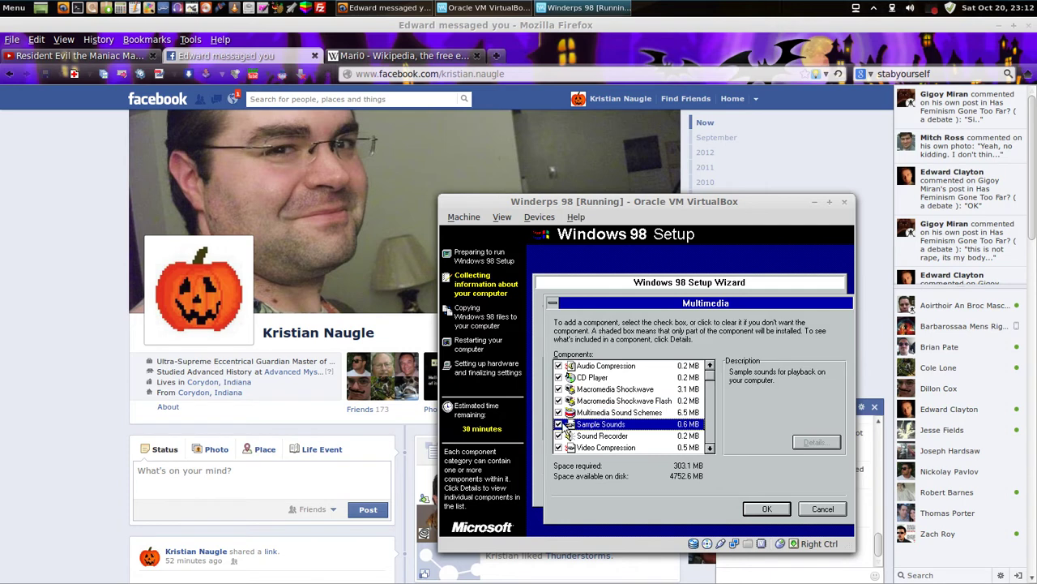
{"action": "left_click", "coordinate": [710, 449]}
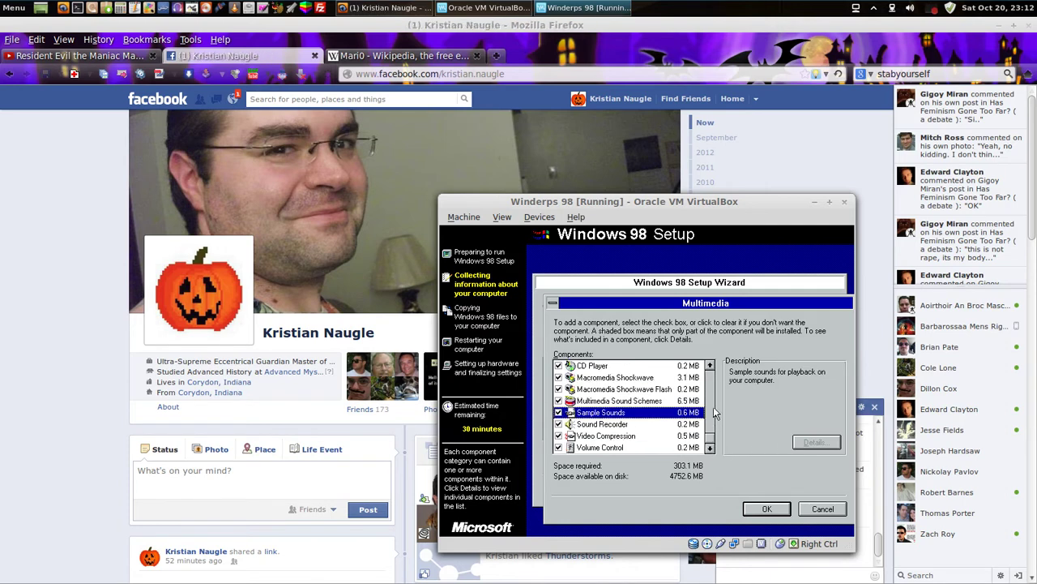
{"action": "left_click", "coordinate": [762, 508]}
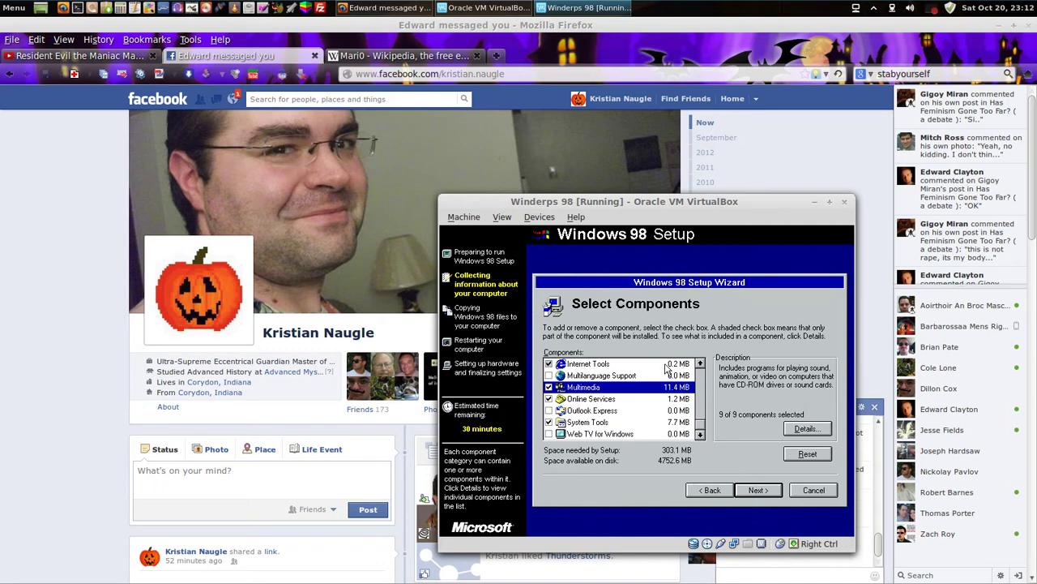
- Review the Internet Tools components, including the Web Publishing Wizard description
{"action": "left_click", "coordinate": [701, 364]}
{"action": "left_click", "coordinate": [700, 364]}
{"action": "left_click", "coordinate": [700, 364]}
{"action": "left_click", "coordinate": [700, 363]}
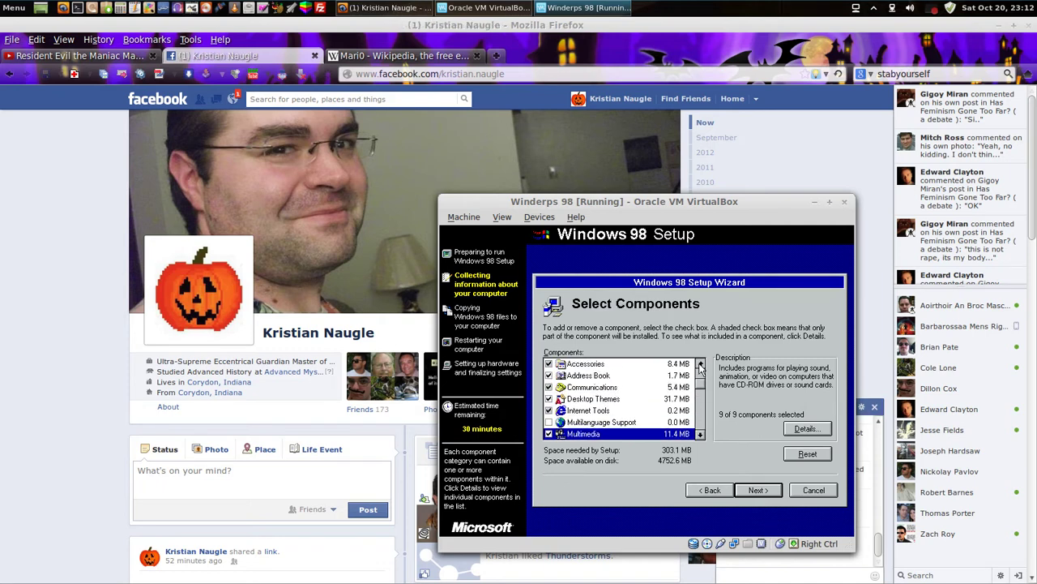
{"action": "double_click", "coordinate": [606, 411]}
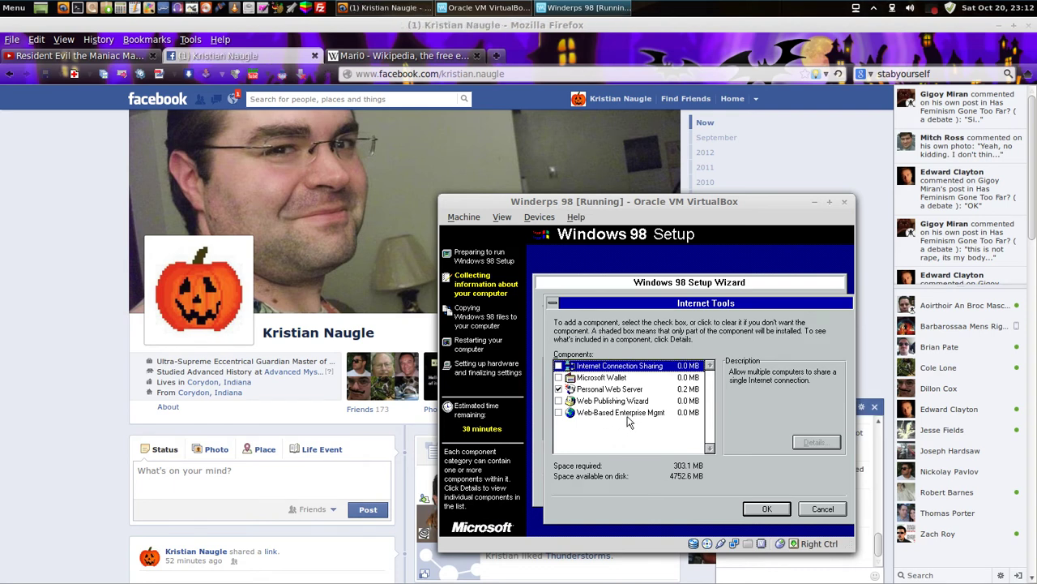
{"action": "left_click", "coordinate": [633, 403]}
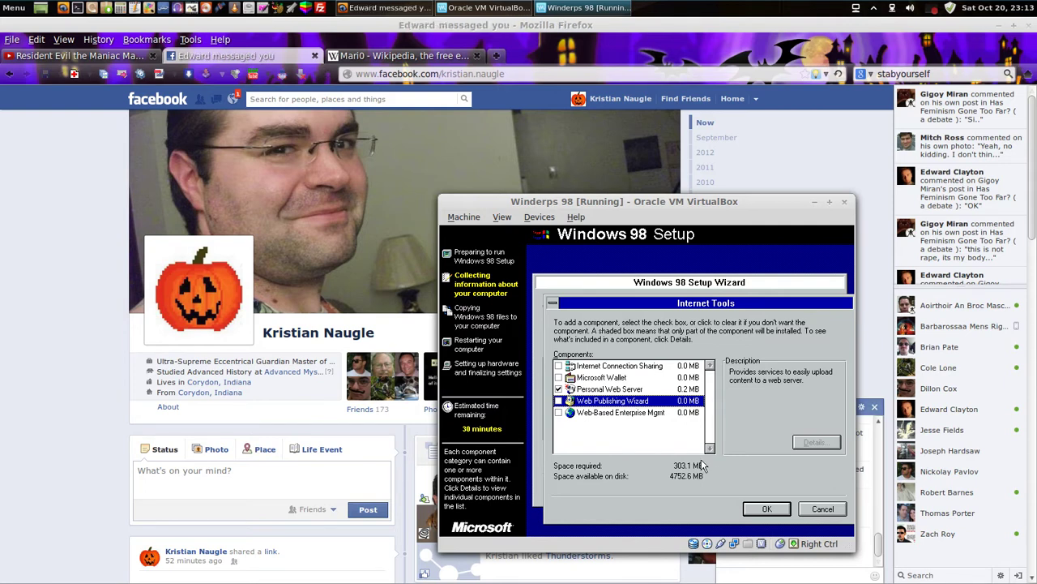
{"action": "left_click", "coordinate": [760, 508]}
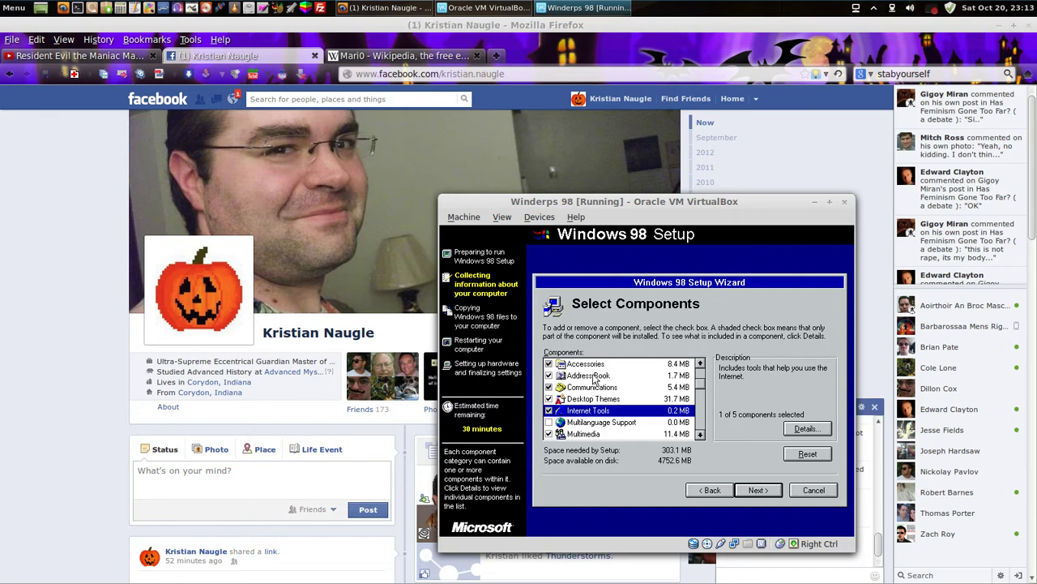
- Add Desktop Wallpaper, Games, Mouse Pointers and Quick View to Accessories, then continue to Identification
{"action": "double_click", "coordinate": [630, 364]}
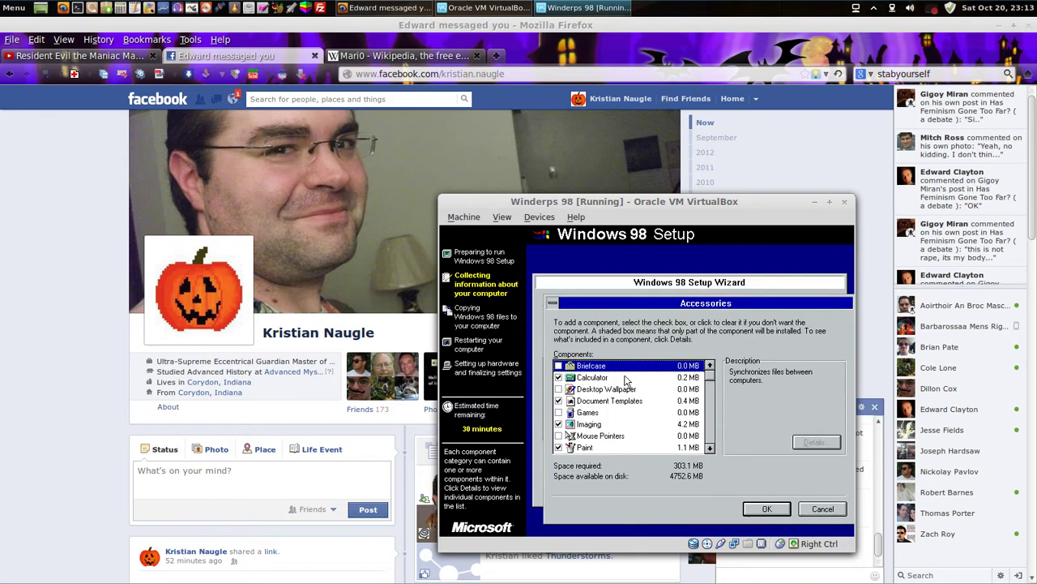
{"action": "left_click", "coordinate": [558, 389]}
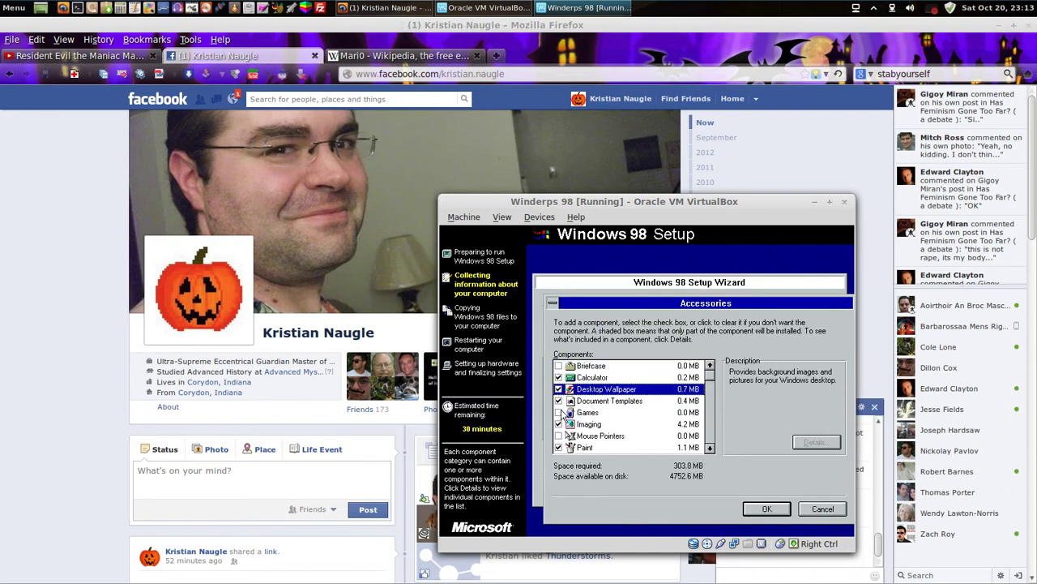
{"action": "left_click", "coordinate": [559, 412]}
{"action": "left_click", "coordinate": [558, 436]}
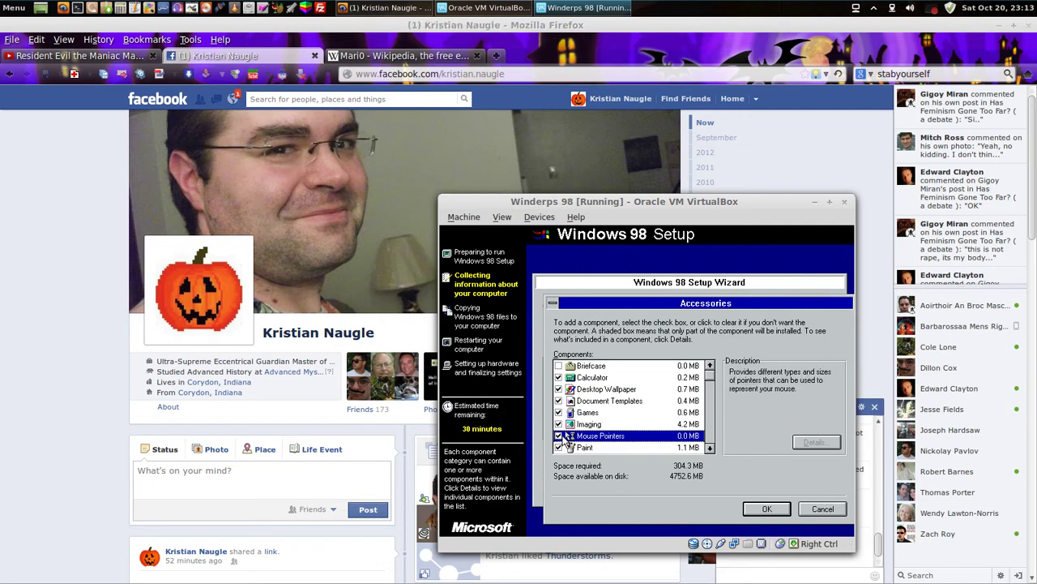
{"action": "left_click", "coordinate": [710, 447]}
{"action": "left_click", "coordinate": [710, 447]}
{"action": "left_click", "coordinate": [710, 447]}
{"action": "left_click", "coordinate": [710, 447]}
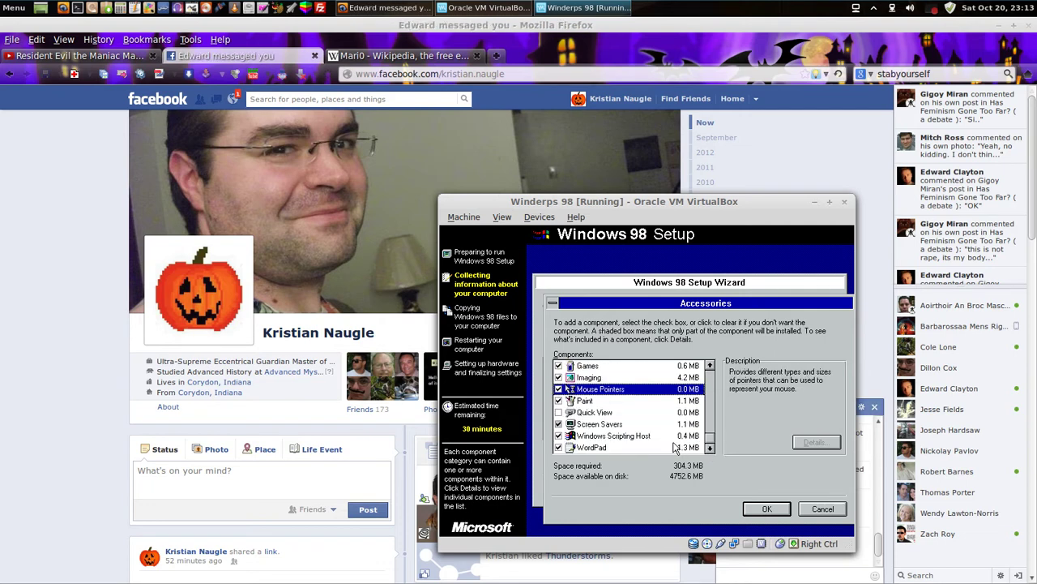
{"action": "left_click", "coordinate": [559, 413]}
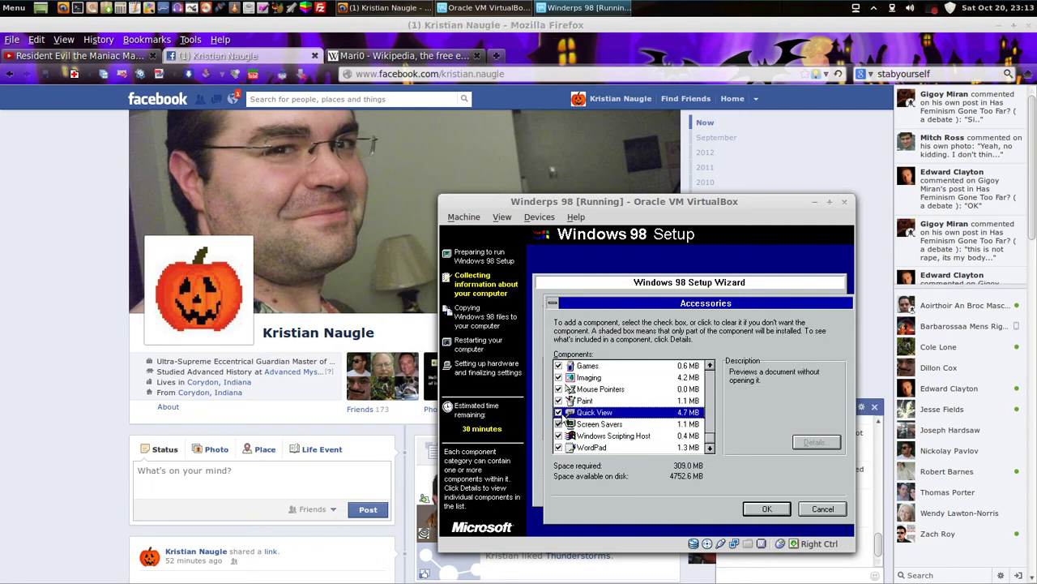
{"action": "left_click", "coordinate": [763, 506]}
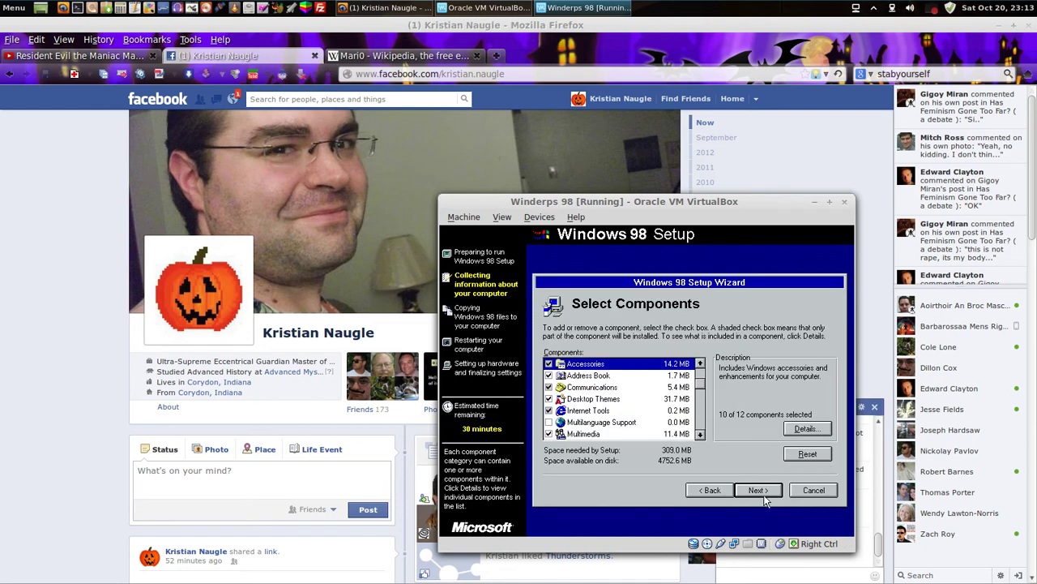
{"action": "left_click", "coordinate": [758, 490]}
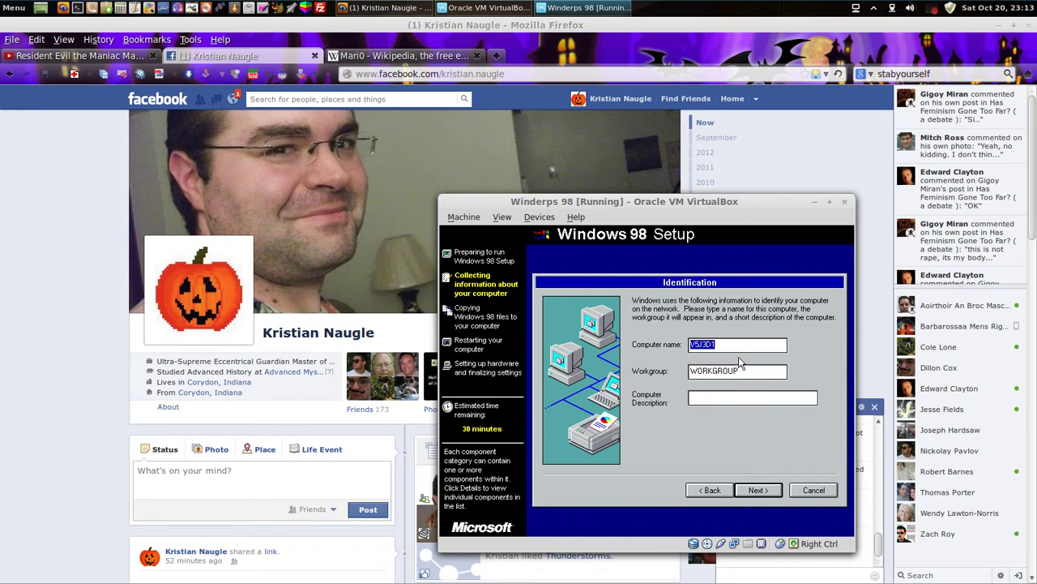
- Set the workgroup name to EMOB
{"action": "key", "text": "Tab"}
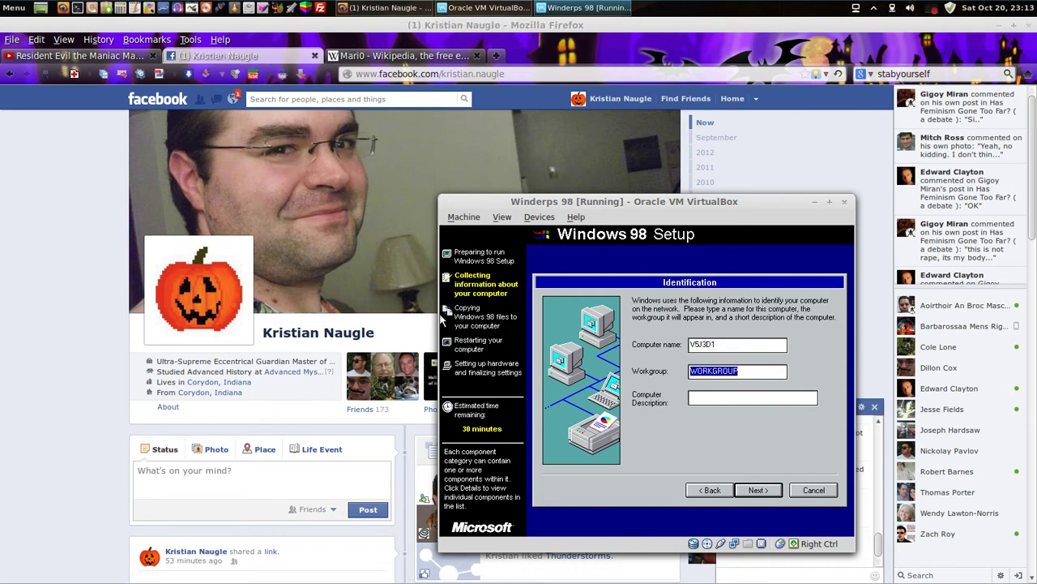
{"action": "type", "text": "EMO"}
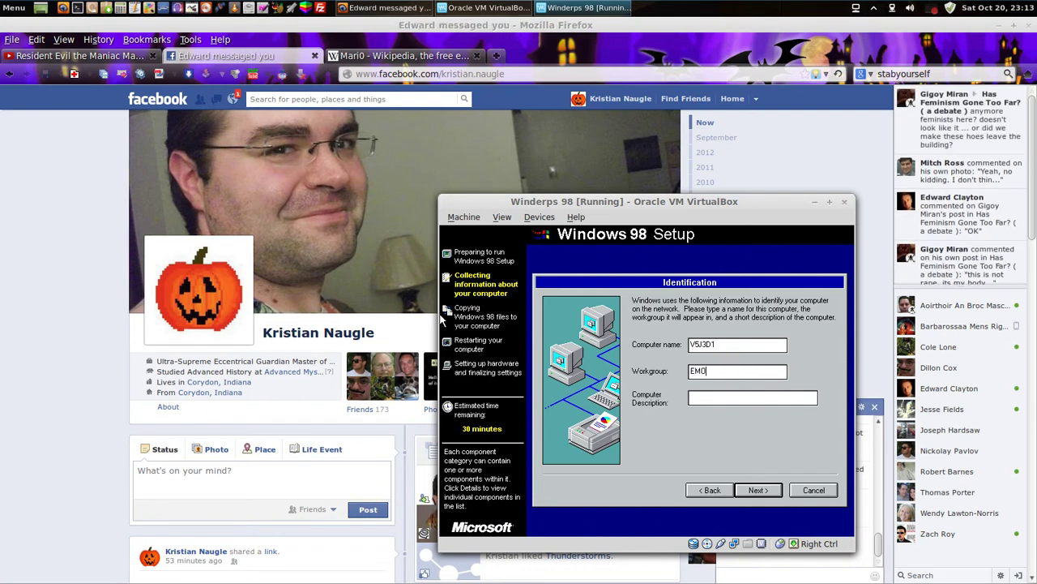
{"action": "type", "text": "BC"}
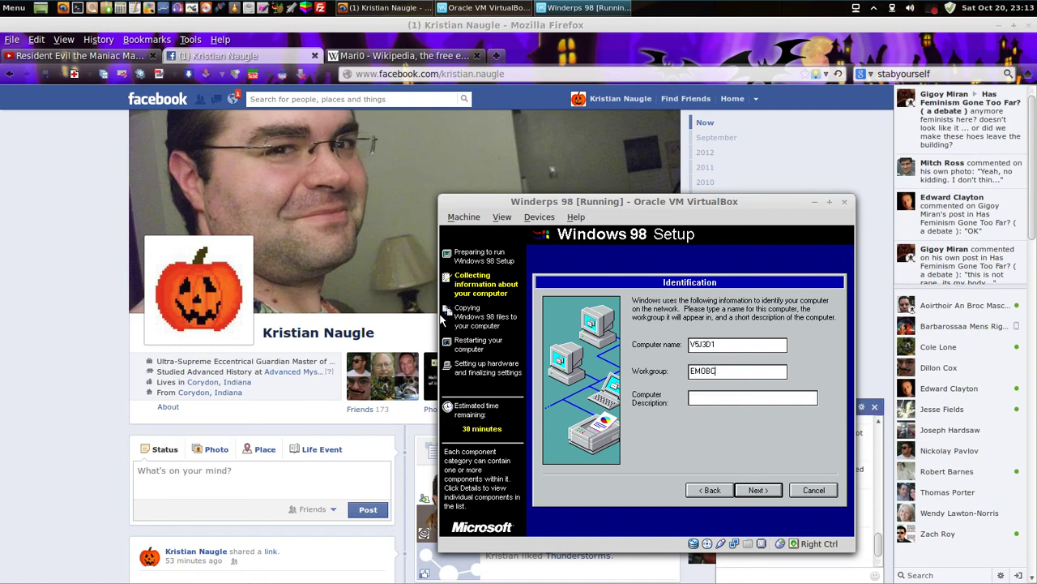
{"action": "left_click", "coordinate": [756, 490]}
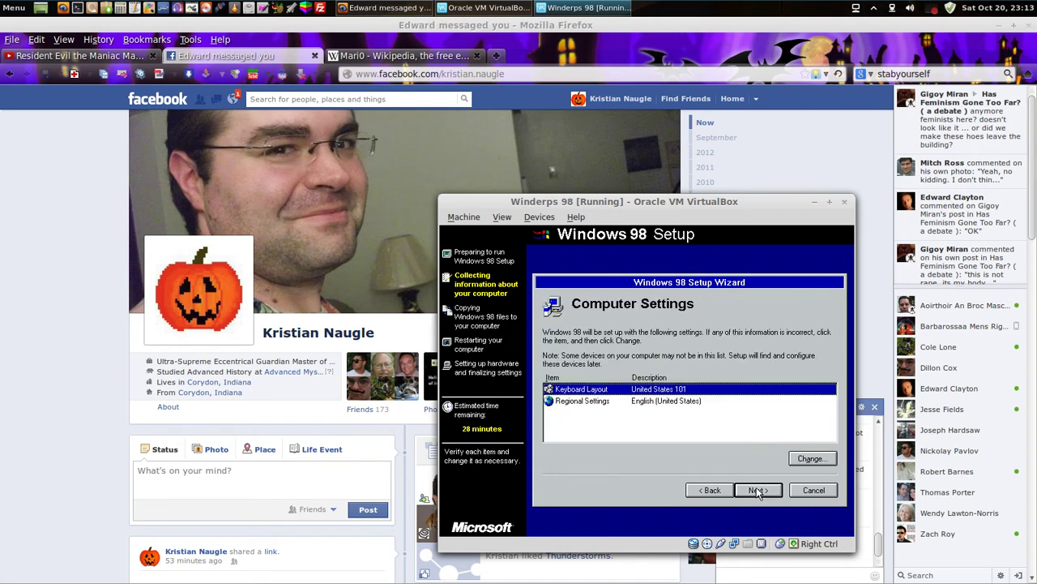
- Keep the default keyboard and United States location, then start copying Windows 98 files
{"action": "left_click", "coordinate": [754, 489]}
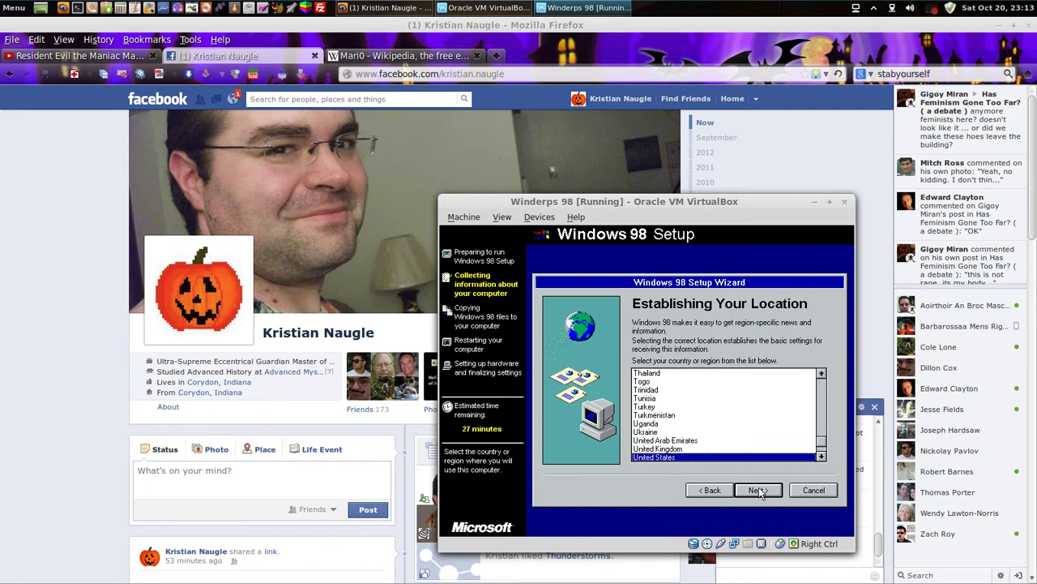
{"action": "left_click", "coordinate": [758, 491]}
{"action": "left_click", "coordinate": [759, 490]}
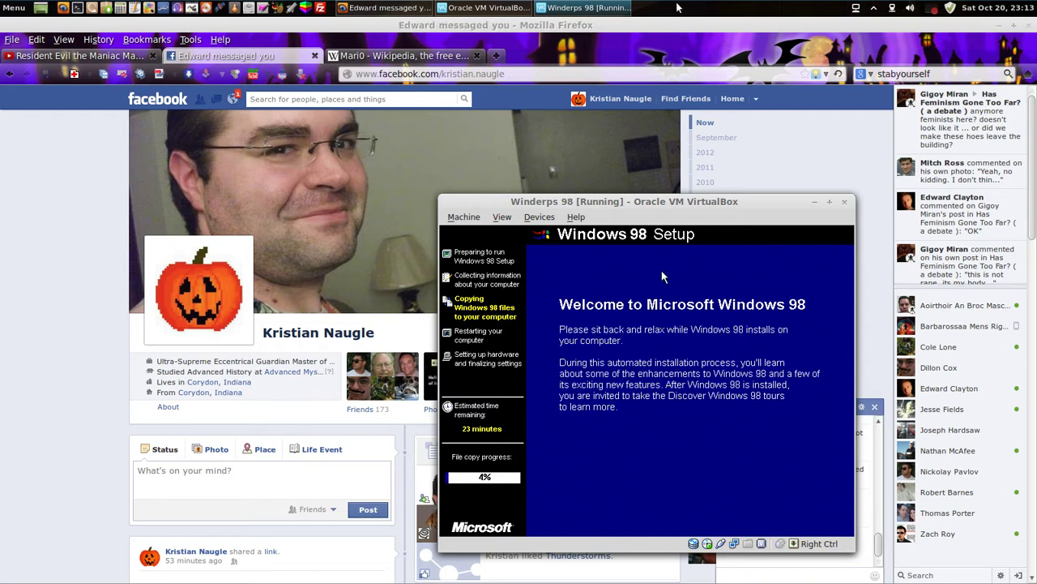
{"action": "left_click", "coordinate": [547, 28]}
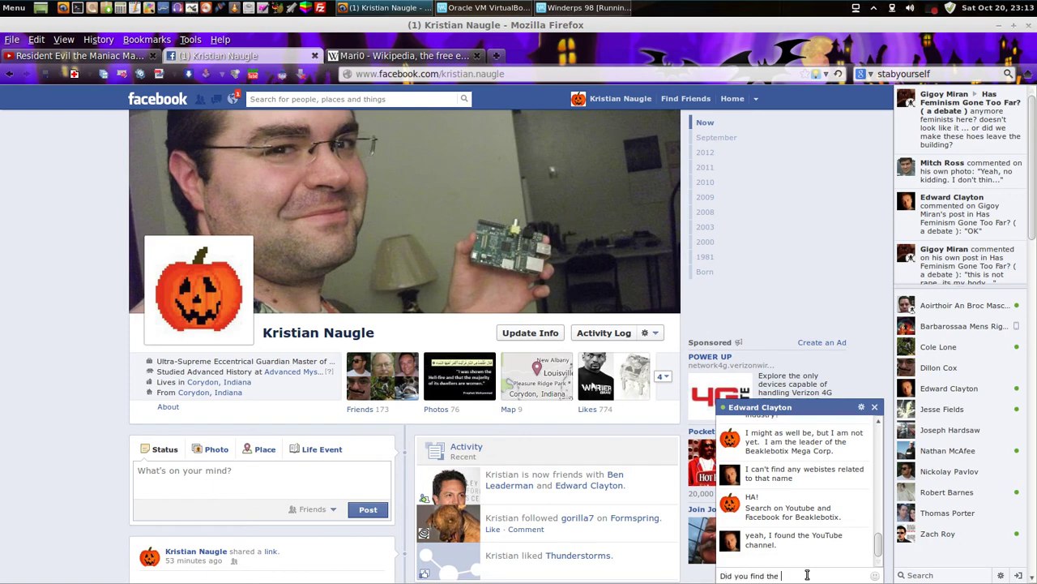
- Send 'Did you find the Facebook page?' in chat and return to the Maniac Mansion video
{"action": "type", "text": "ebook page?"}
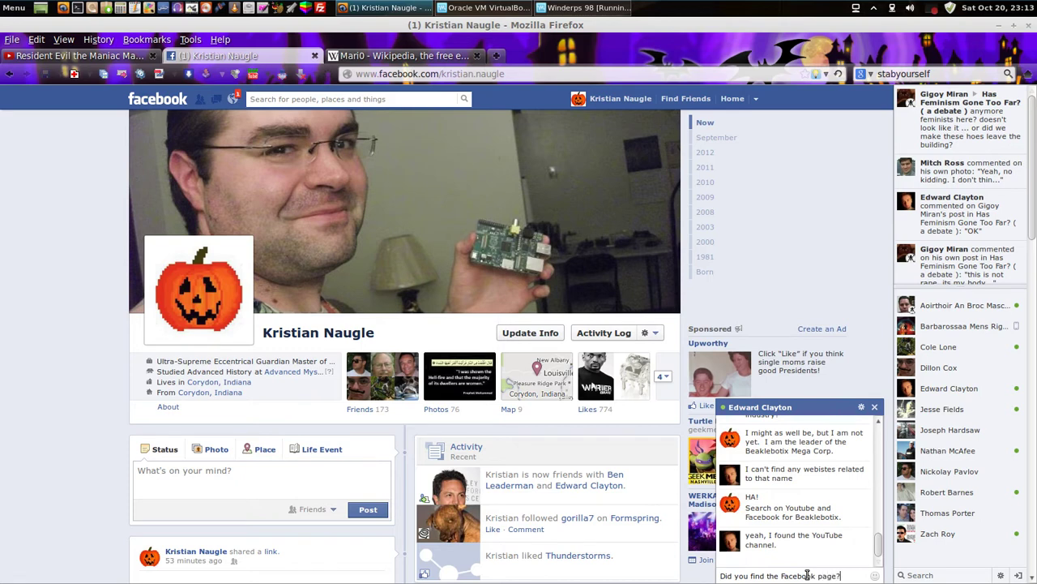
{"action": "key", "text": "Return"}
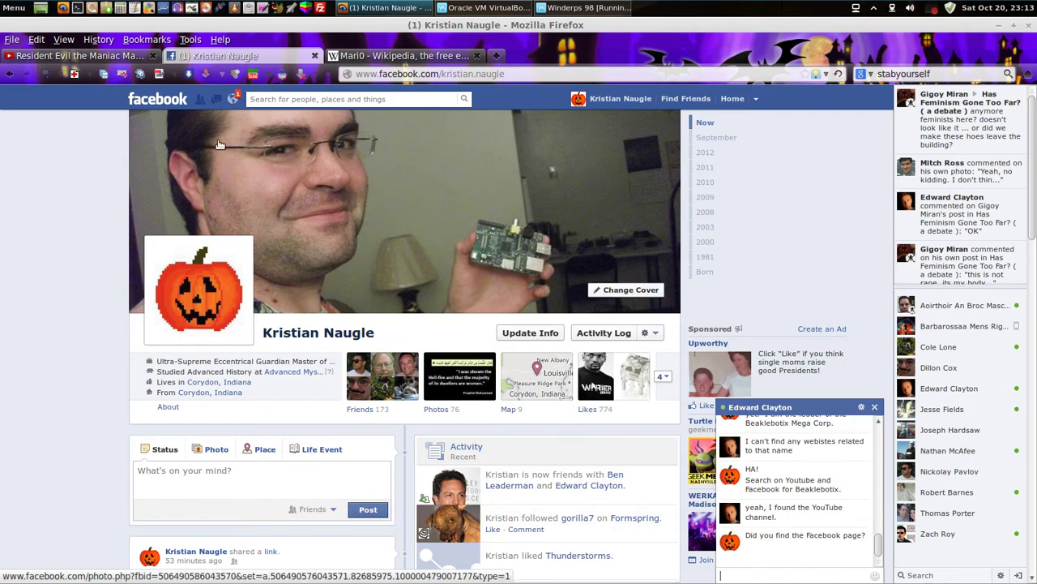
{"action": "left_click", "coordinate": [125, 58]}
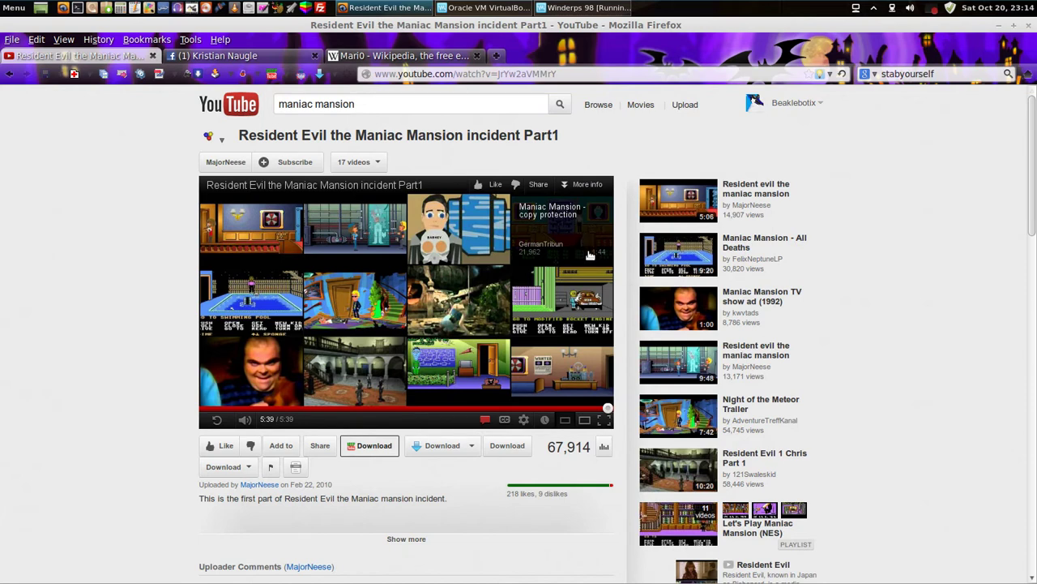
- Start Maniac Mansion Deluxe Part 1, pause it after checking setup progress, and open a blank tab
{"action": "left_click", "coordinate": [493, 371]}
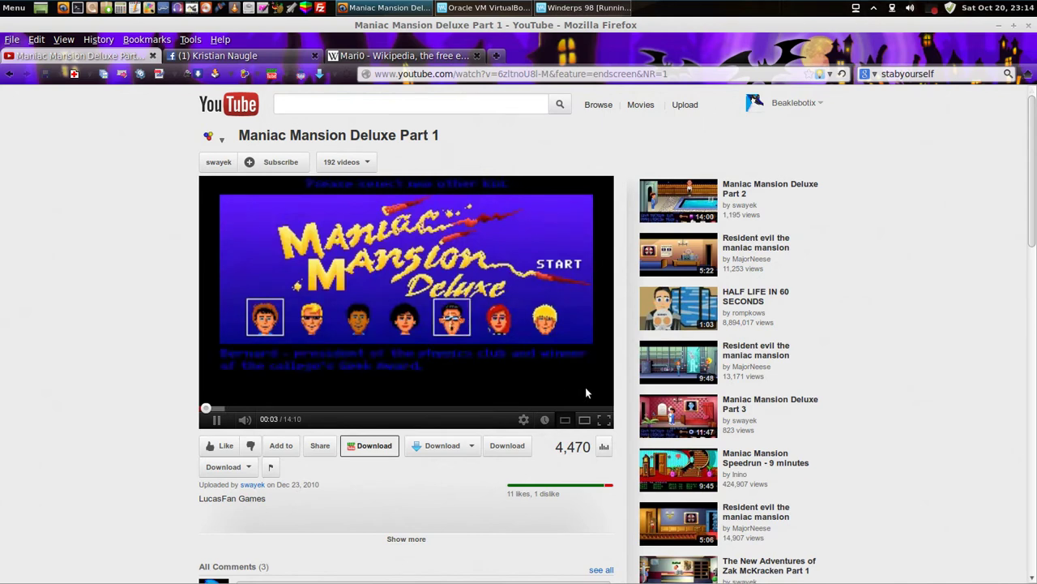
{"action": "left_click", "coordinate": [568, 9]}
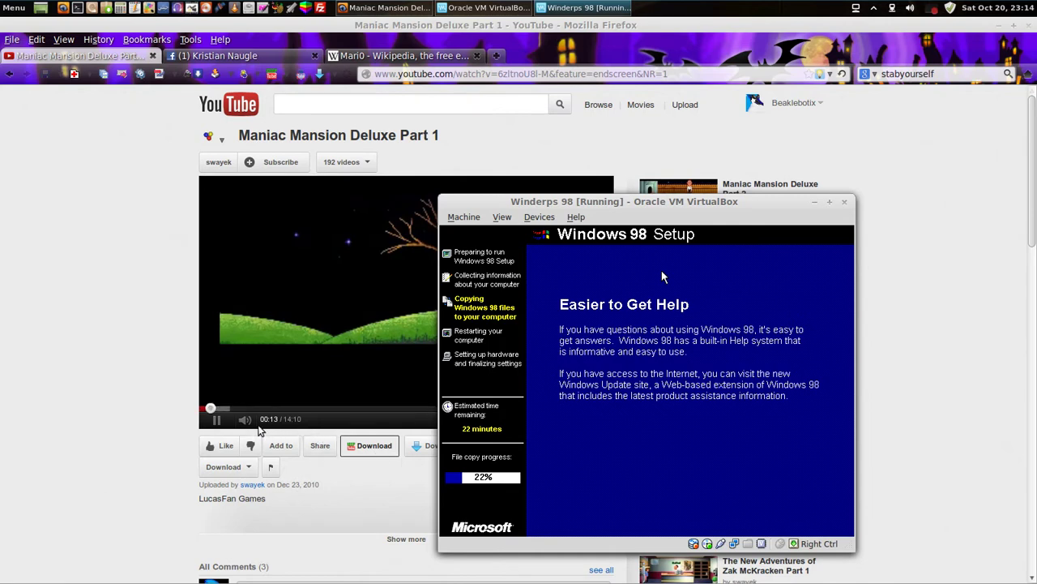
{"action": "left_click", "coordinate": [217, 421]}
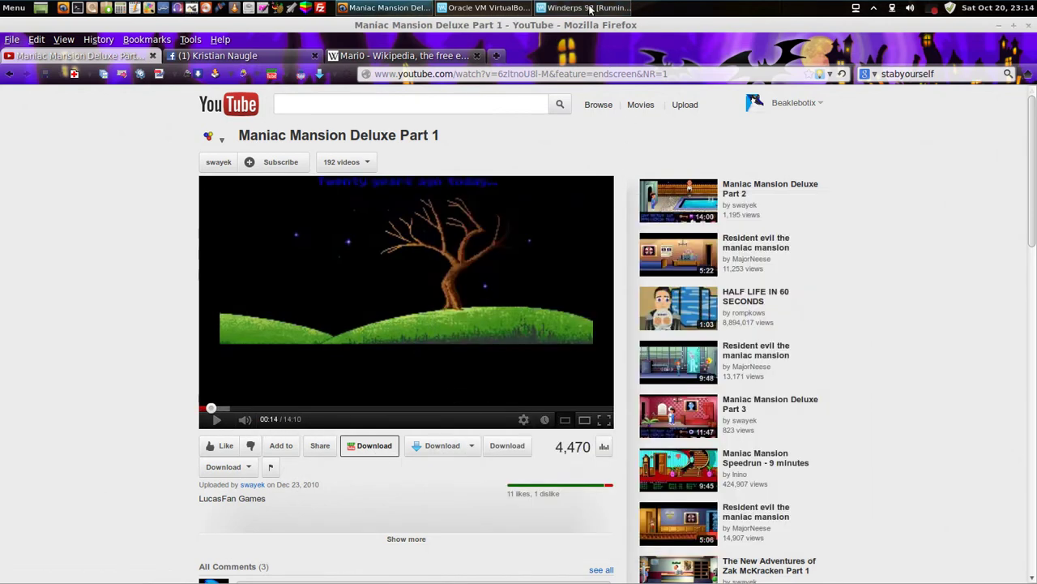
{"action": "left_click", "coordinate": [590, 8]}
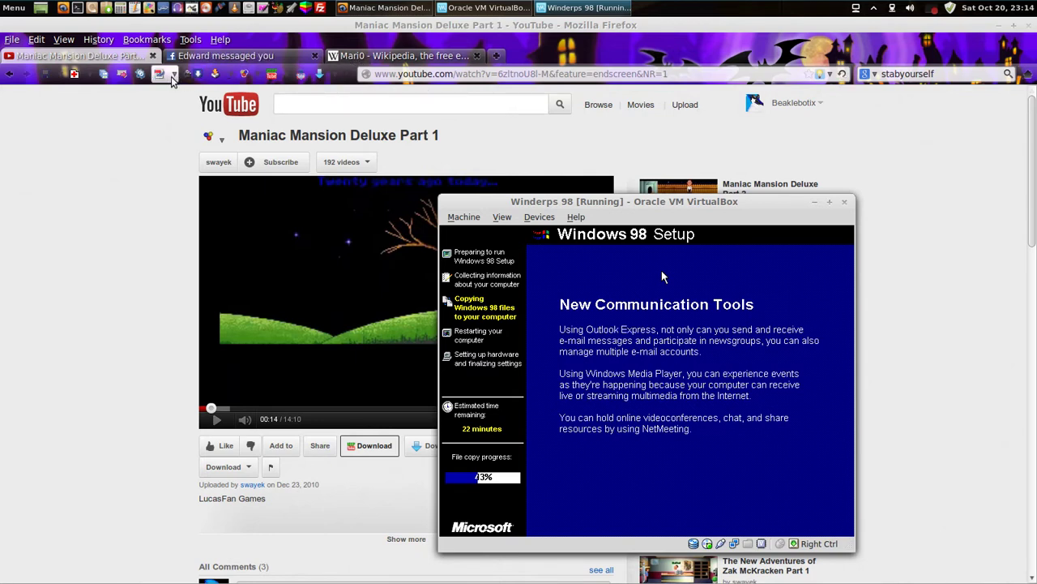
{"action": "left_click", "coordinate": [496, 56]}
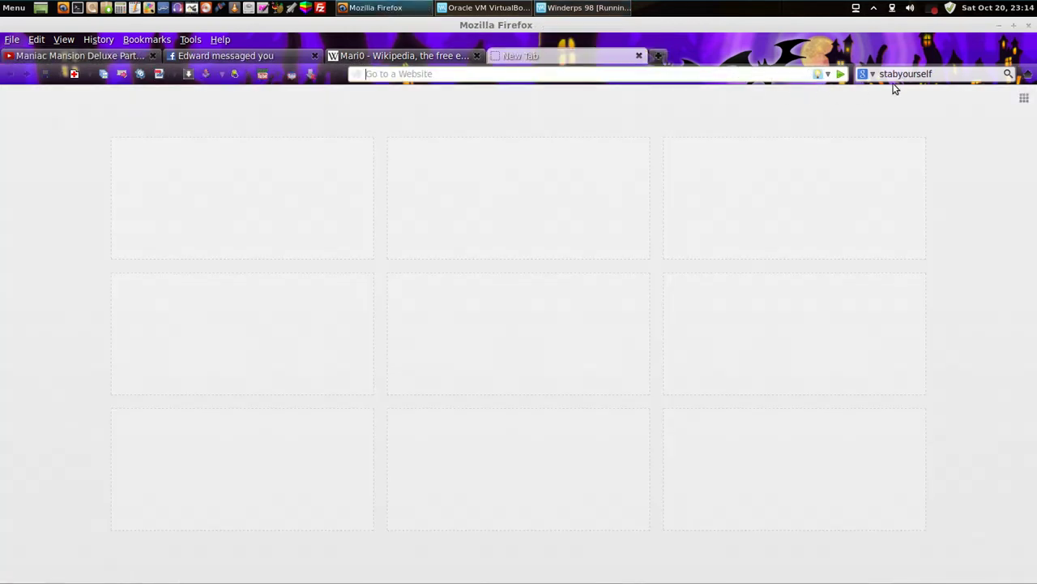
- Search the web for 'ivy tech' and open the Ivy Tech Sellersburg campus page
{"action": "left_click", "coordinate": [945, 73]}
{"action": "type", "text": "ivy t"}
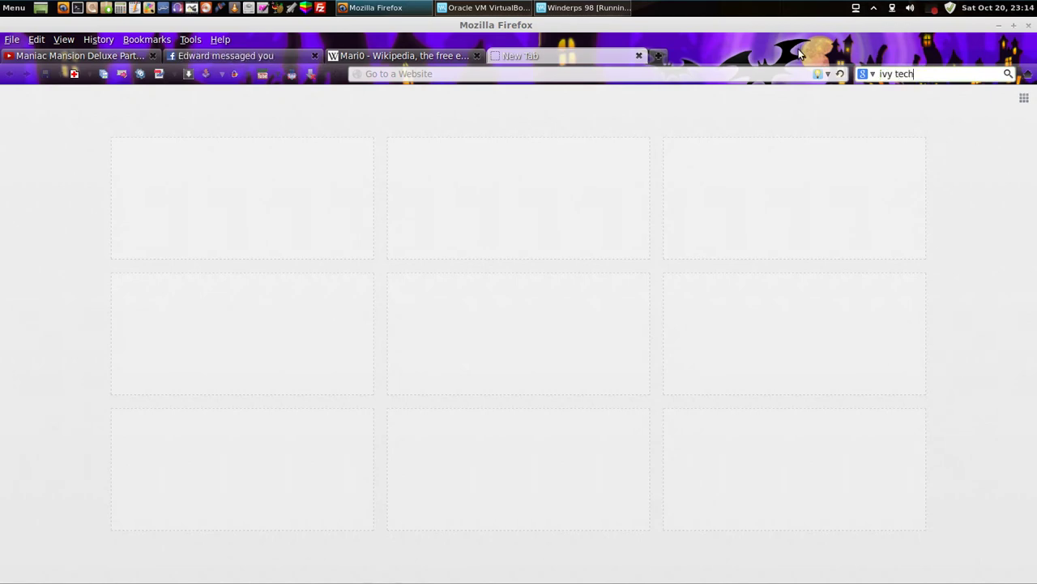
{"action": "type", "text": "ech"}
{"action": "key", "text": "Return"}
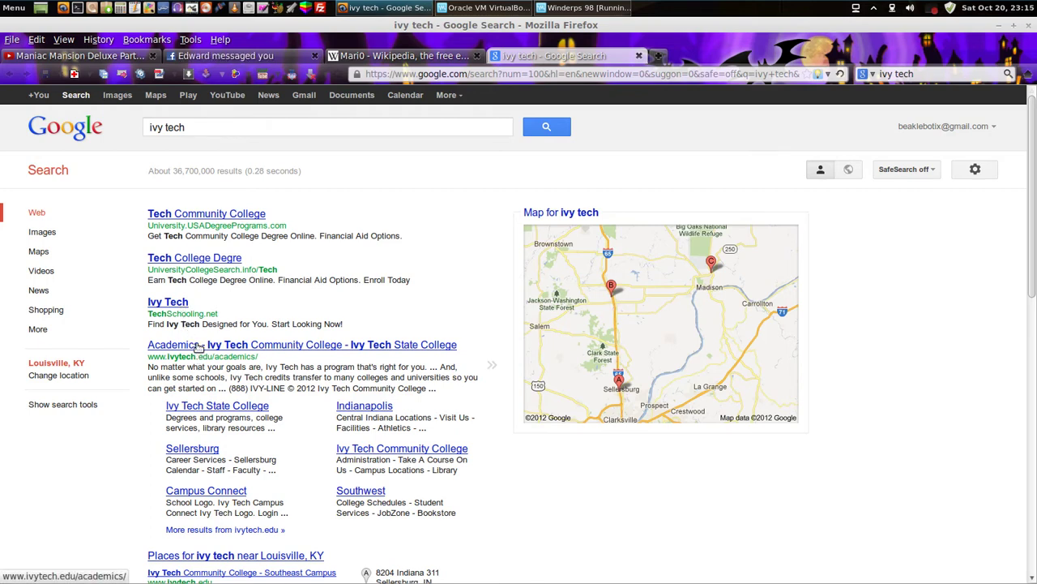
{"action": "left_click", "coordinate": [207, 450]}
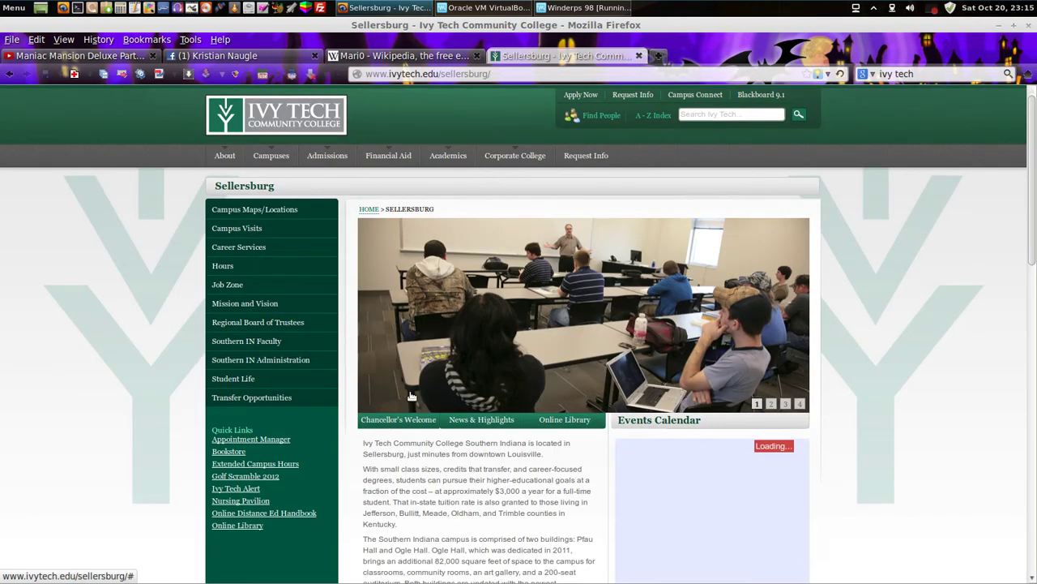
- Search the Ivy Tech site for 'microsoft' and open the Microsoft Office course page
{"action": "left_click", "coordinate": [706, 114]}
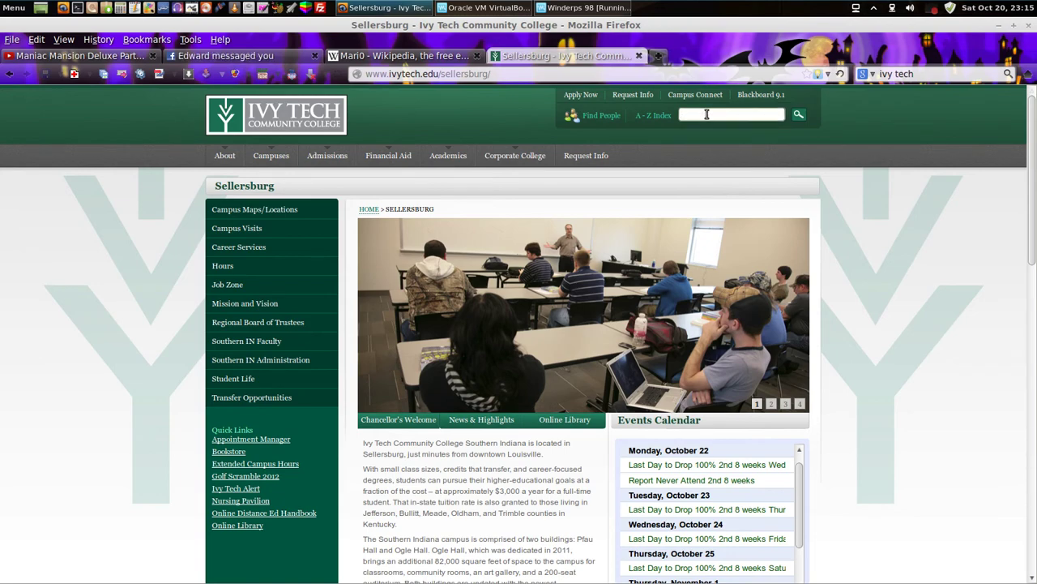
{"action": "type", "text": "microsoft"}
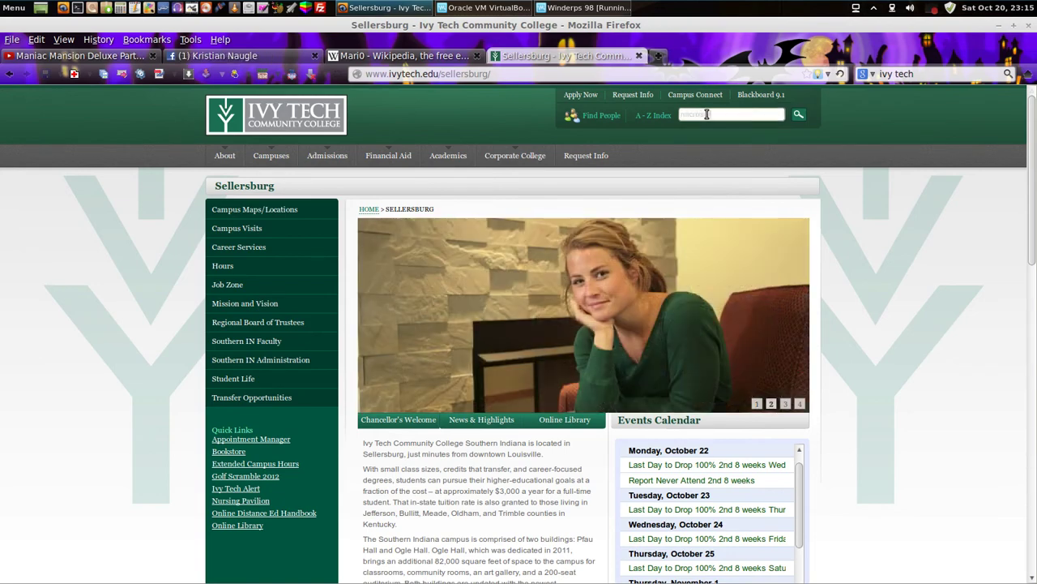
{"action": "key", "text": "Return"}
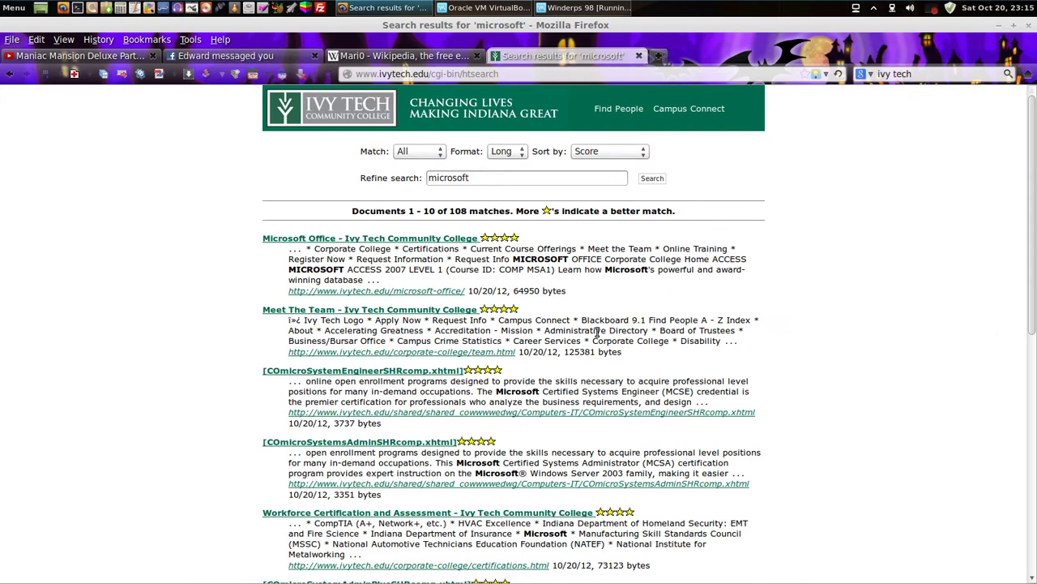
{"action": "left_click", "coordinate": [433, 239]}
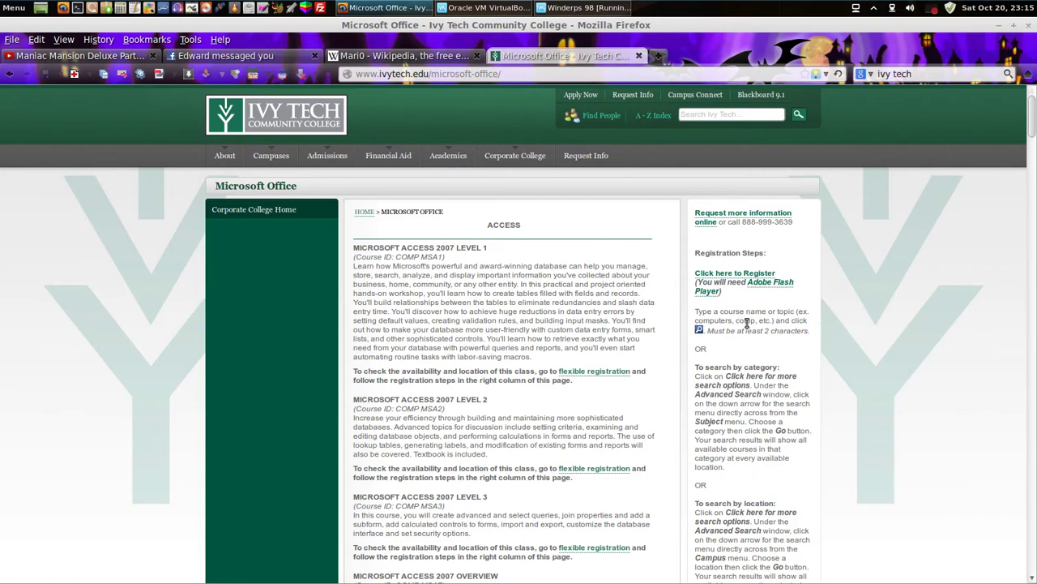
- Scroll through the Access and Excel course descriptions, then return to the top of the page
{"action": "scroll", "coordinate": [678, 362], "scroll_direction": "down", "scroll_amount": 3}
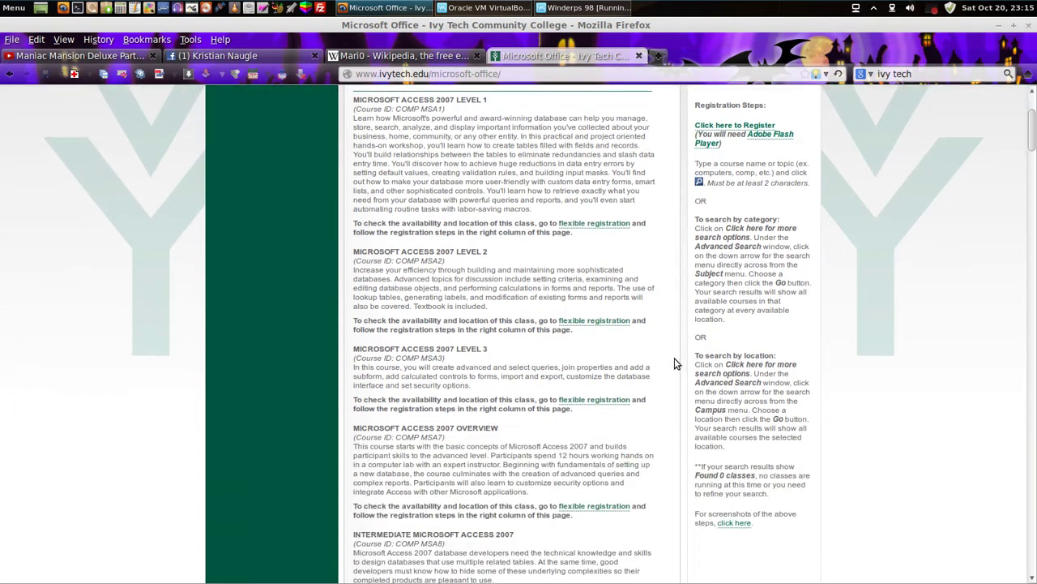
{"action": "scroll", "coordinate": [678, 363], "scroll_direction": "up", "scroll_amount": 3}
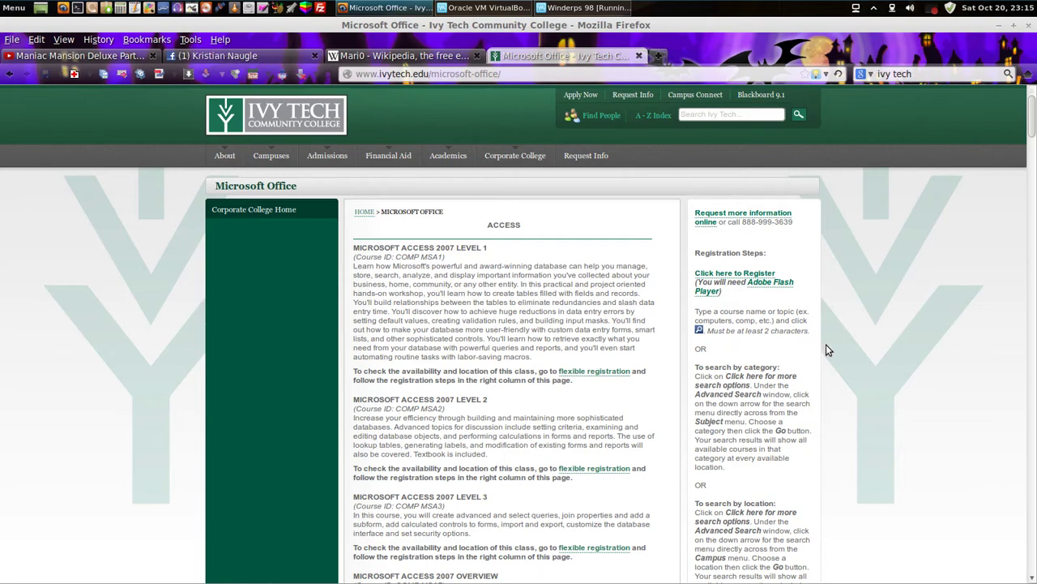
{"action": "scroll", "coordinate": [853, 347], "scroll_direction": "down", "scroll_amount": 5}
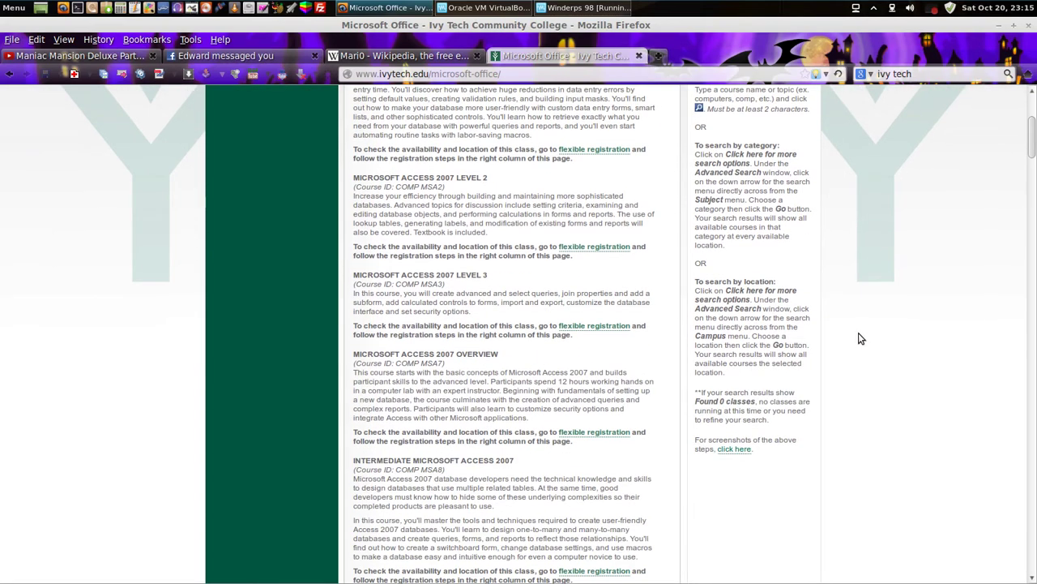
{"action": "scroll", "coordinate": [859, 339], "scroll_direction": "down", "scroll_amount": 15}
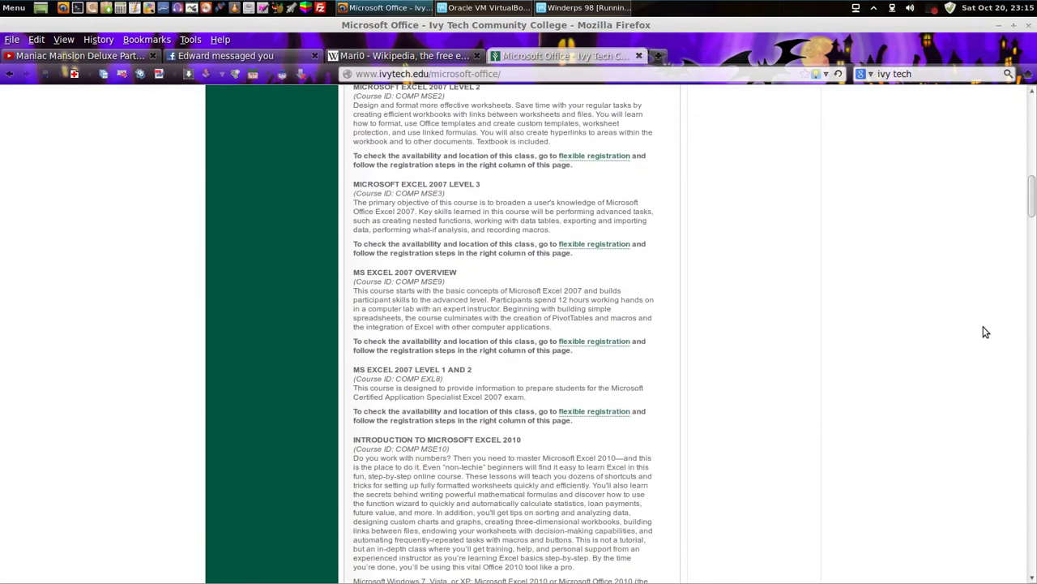
{"action": "left_click_drag", "start_coordinate": [1033, 213], "coordinate": [1034, 120]}
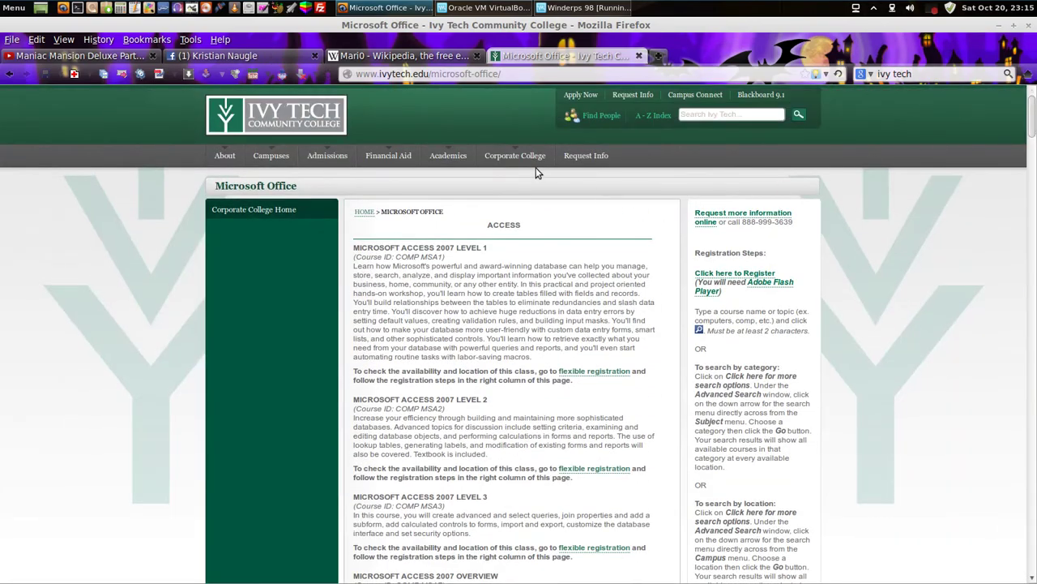
- Search the Ivy Tech site for 'infernet explorer' and open the Internet Explorer course page
{"action": "left_click", "coordinate": [734, 118]}
{"action": "type", "text": "inf"}
{"action": "type", "text": "ernet expl"}
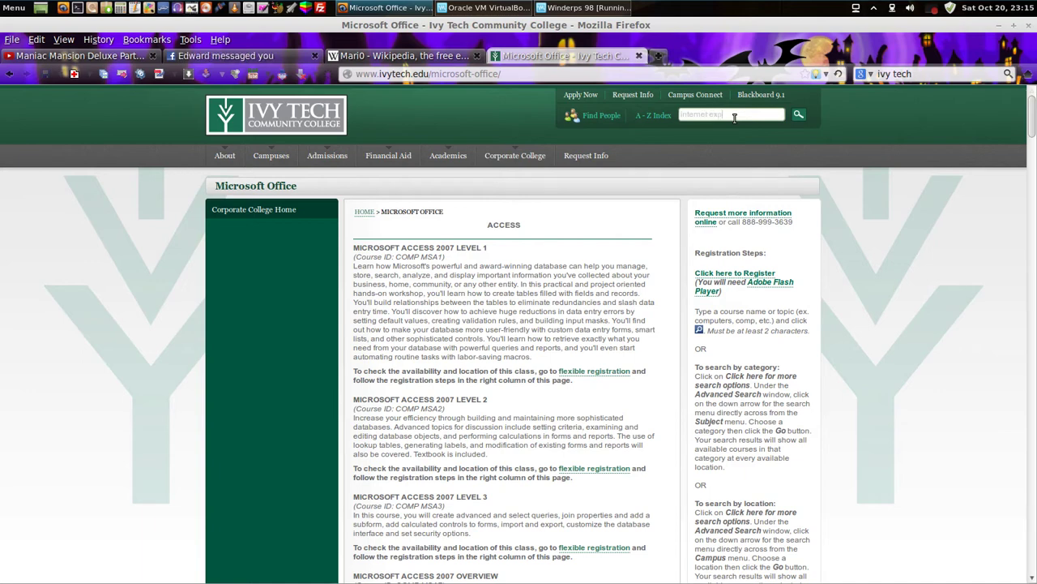
{"action": "type", "text": "orer"}
{"action": "key", "text": "Return"}
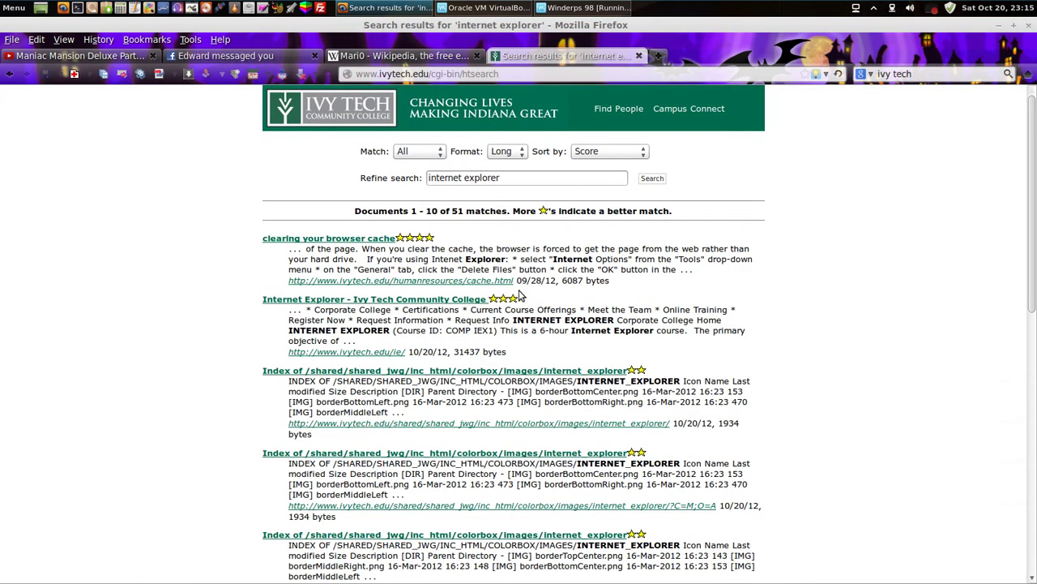
{"action": "left_click", "coordinate": [473, 300]}
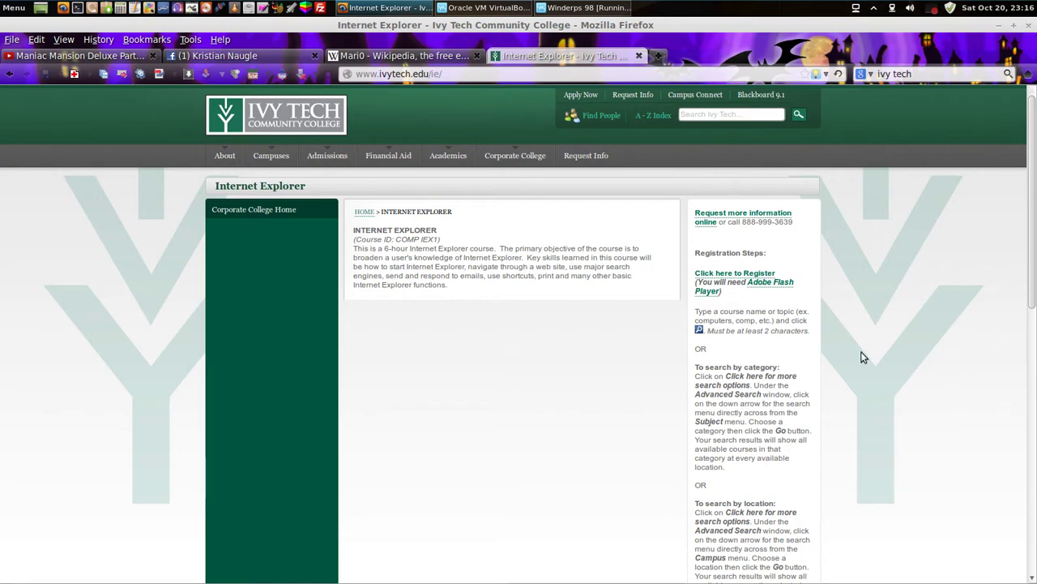
- Search for 'microsoft windows', look over the 41 matches, and close the Ivy Tech tab
{"action": "left_click", "coordinate": [739, 116]}
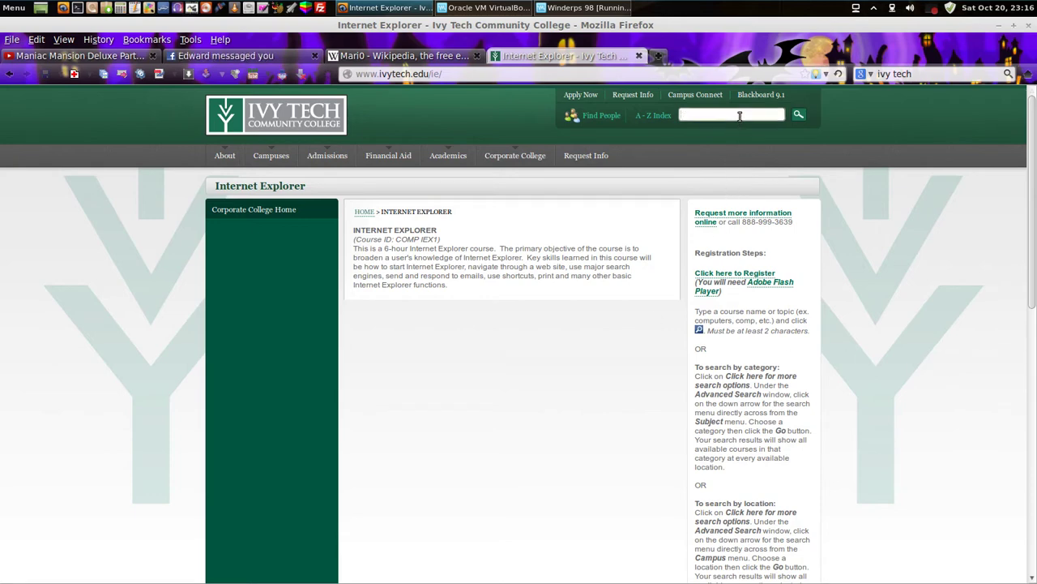
{"action": "type", "text": "microsoft windows"}
{"action": "key", "text": "Return"}
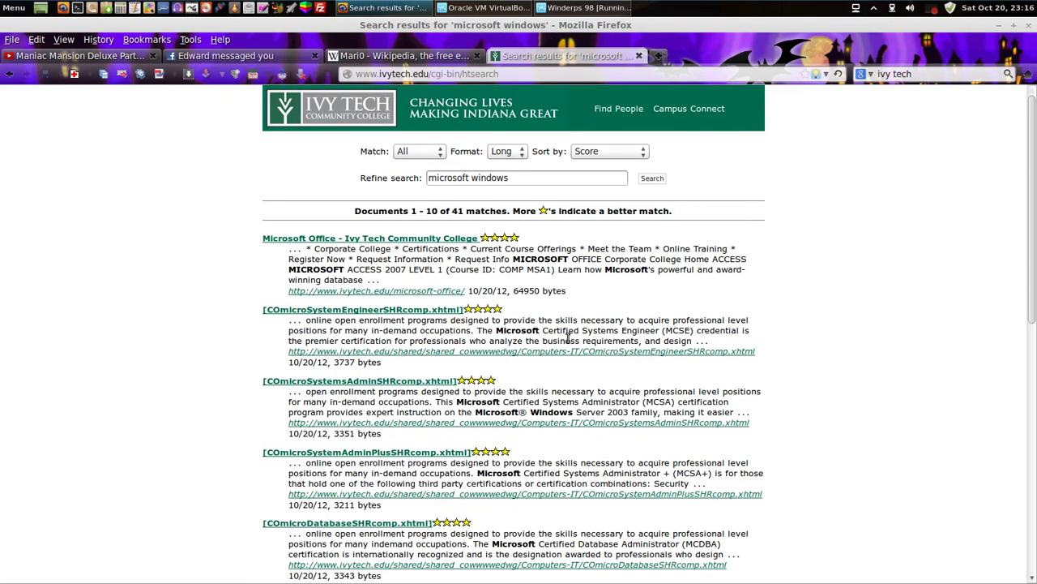
{"action": "scroll", "coordinate": [535, 344], "scroll_direction": "down", "scroll_amount": 3}
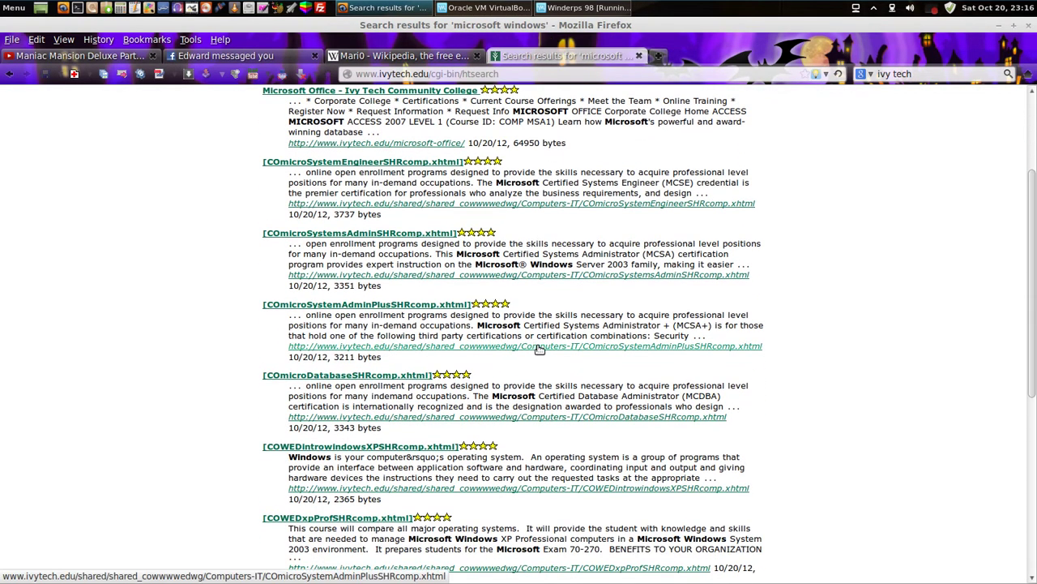
{"action": "scroll", "coordinate": [542, 349], "scroll_direction": "down", "scroll_amount": 4}
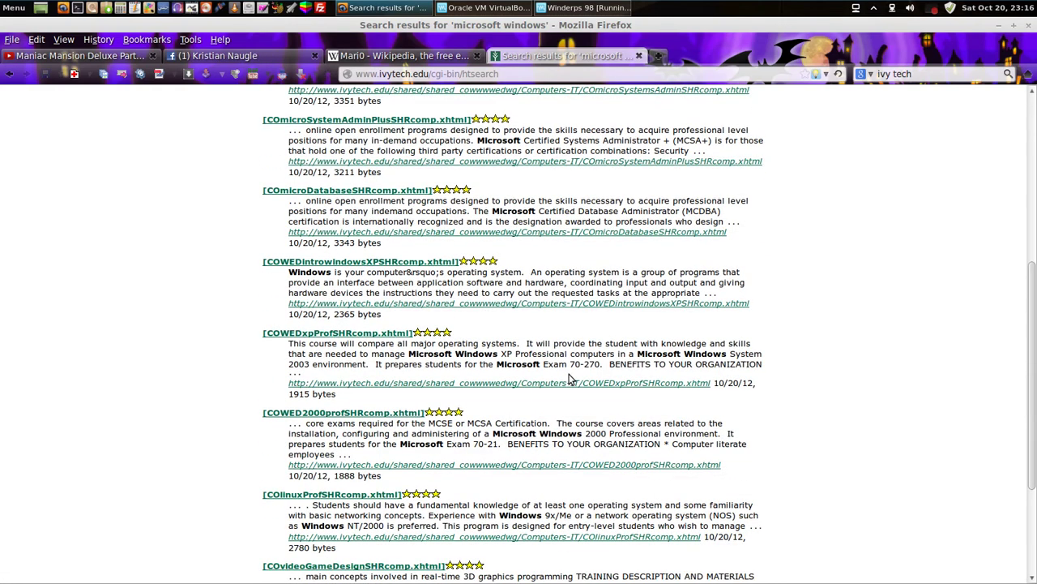
{"action": "scroll", "coordinate": [569, 378], "scroll_direction": "down", "scroll_amount": 3}
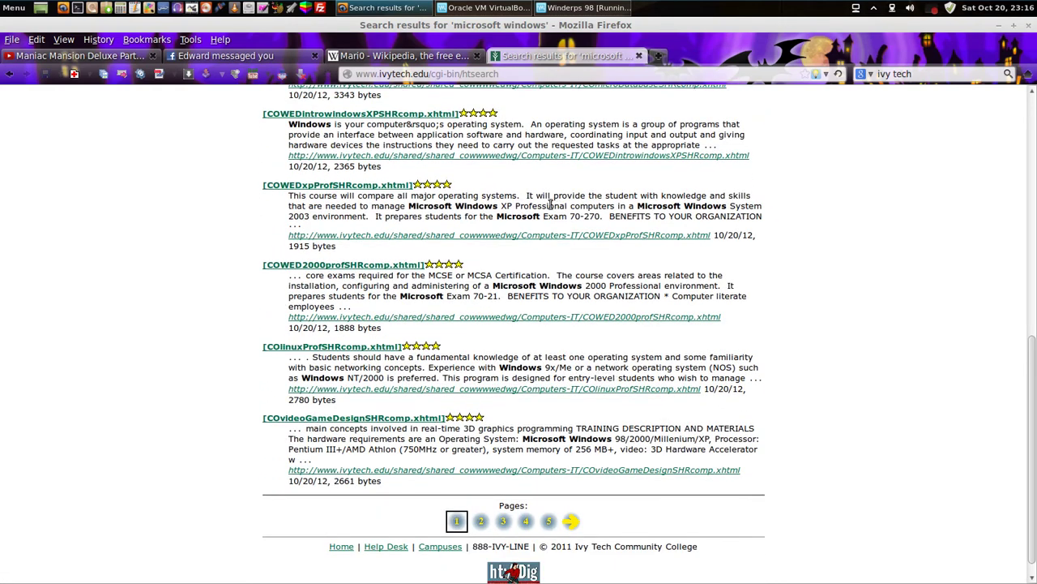
{"action": "left_click", "coordinate": [639, 55]}
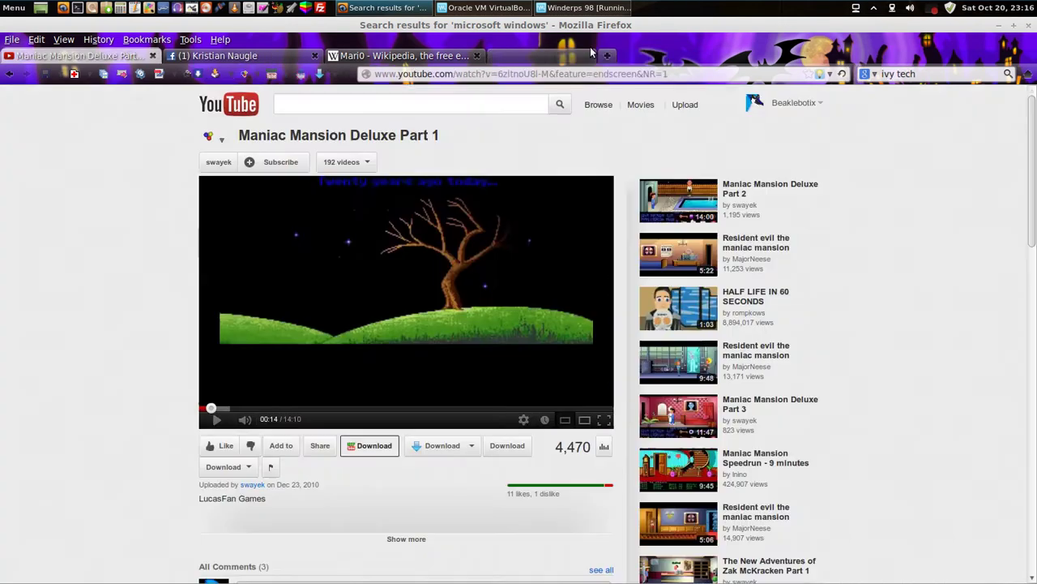
- On the Facebook tab, send 'What do you think about it?' in the open chat
{"action": "left_click", "coordinate": [284, 59]}
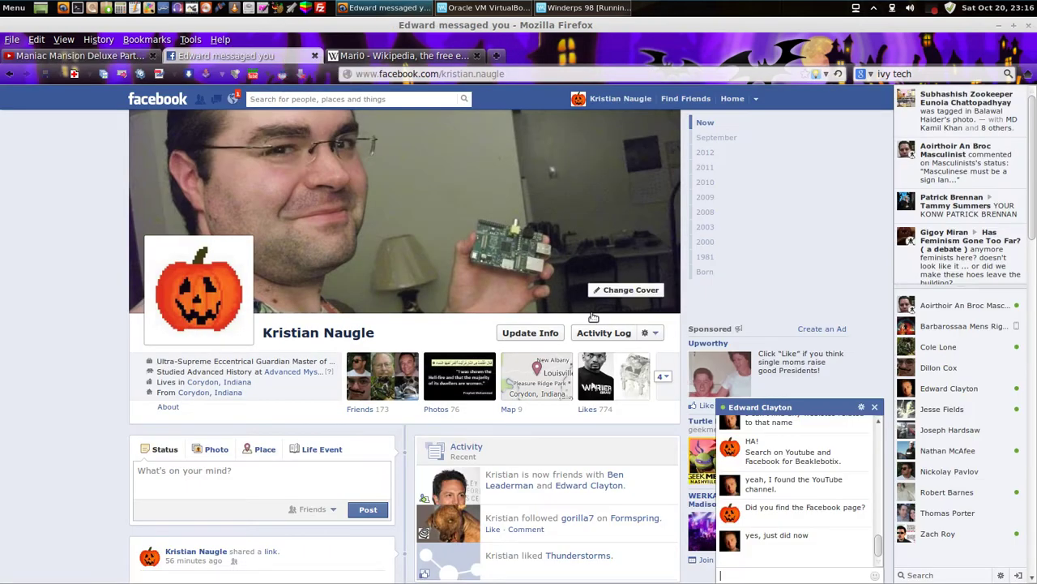
{"action": "left_click", "coordinate": [809, 575]}
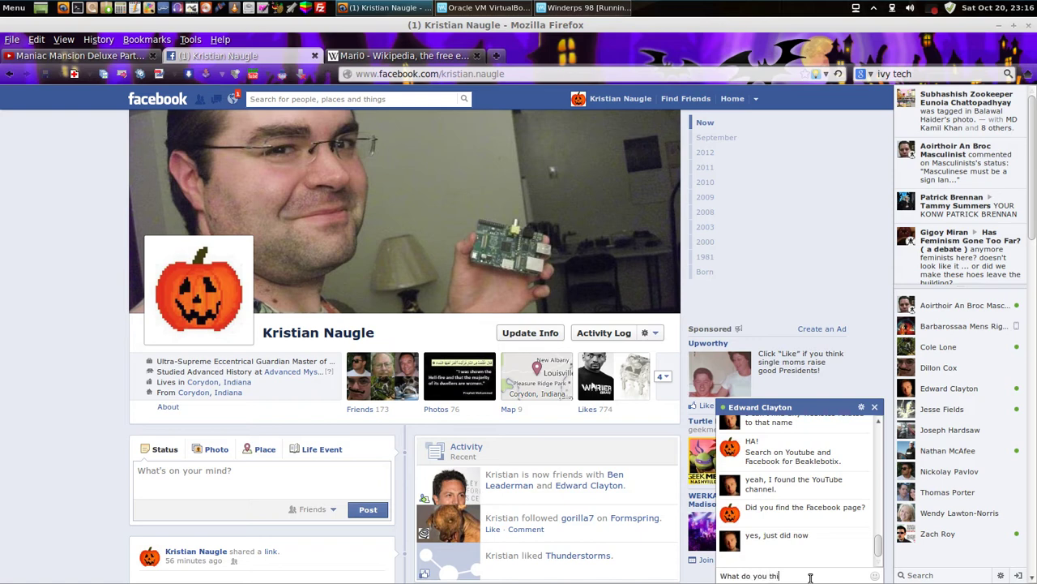
{"action": "type", "text": "What do you think about it?"}
{"action": "key", "text": "Return"}
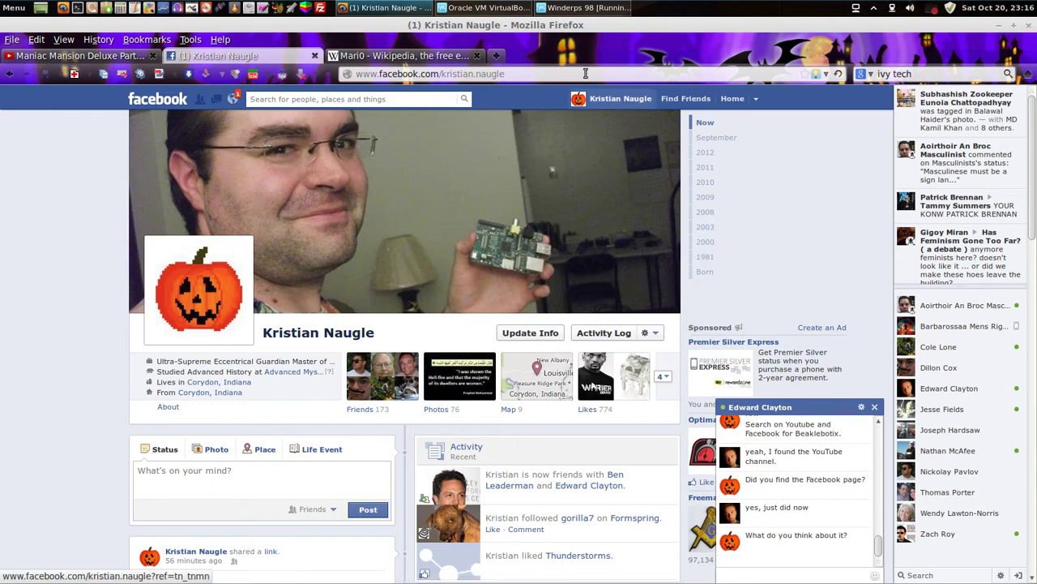
- Capture the mouse in the Windows 98 VM, enter the user's name and company, and continue
{"action": "left_click", "coordinate": [577, 7]}
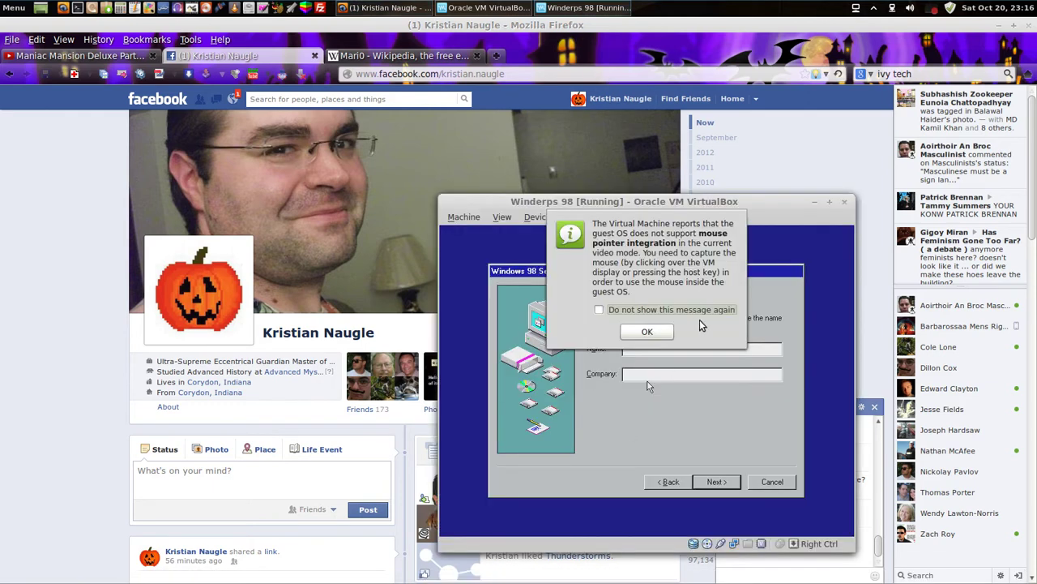
{"action": "left_click", "coordinate": [663, 333]}
{"action": "left_click", "coordinate": [653, 354]}
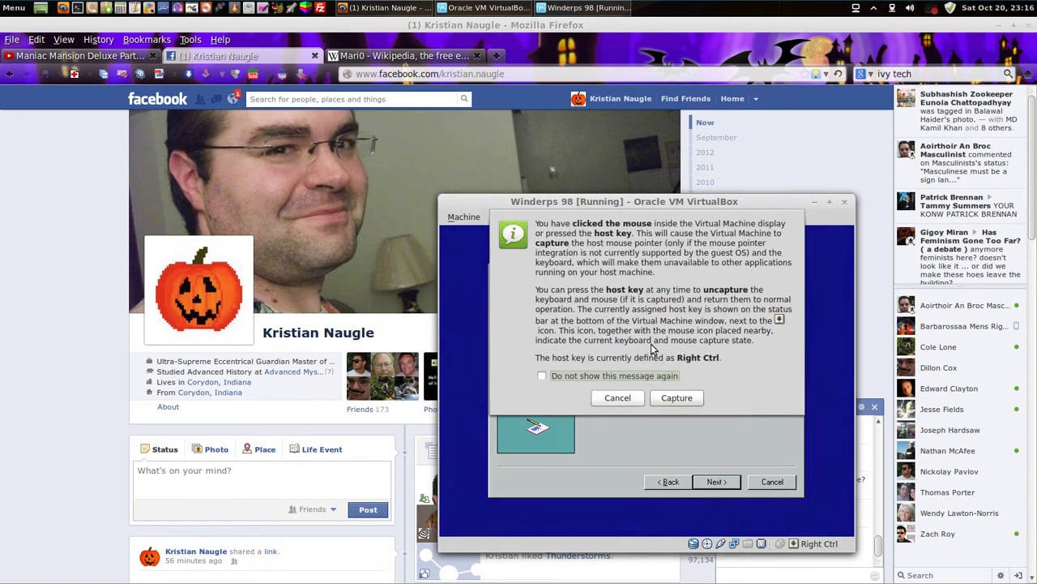
{"action": "left_click", "coordinate": [676, 396]}
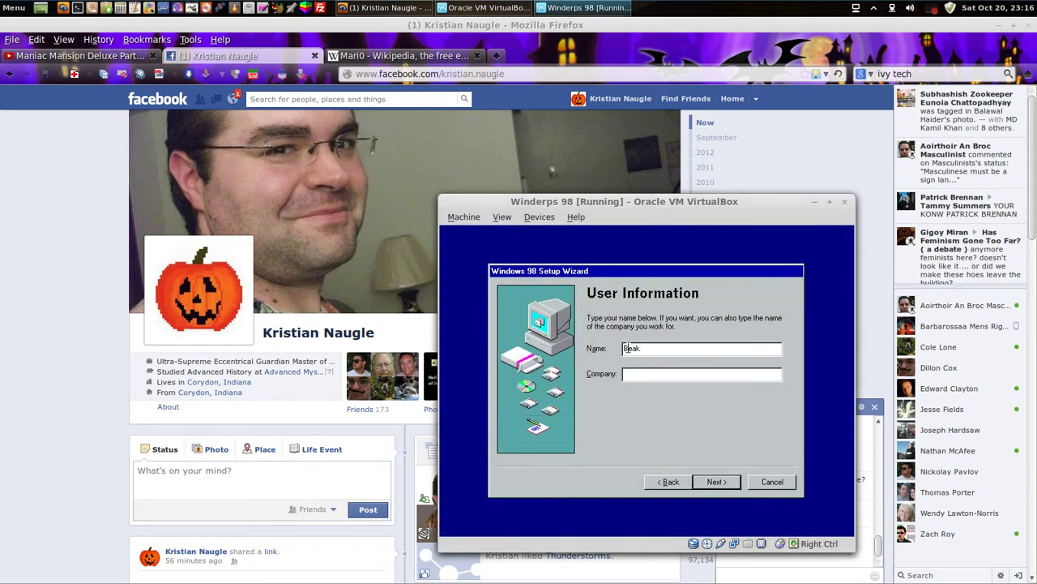
{"action": "type", "text": "Beak Supreme"}
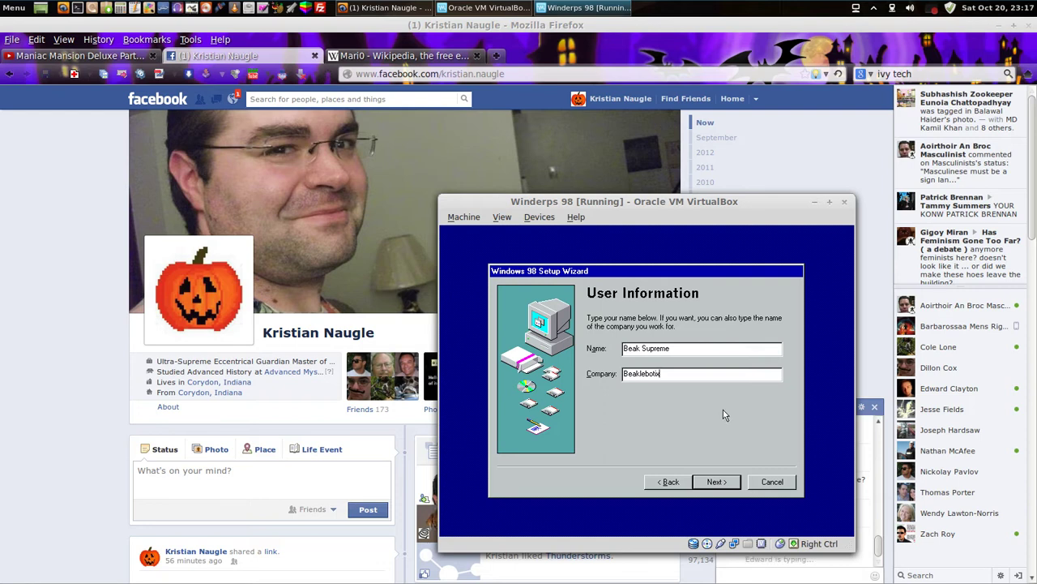
{"action": "left_click", "coordinate": [727, 484]}
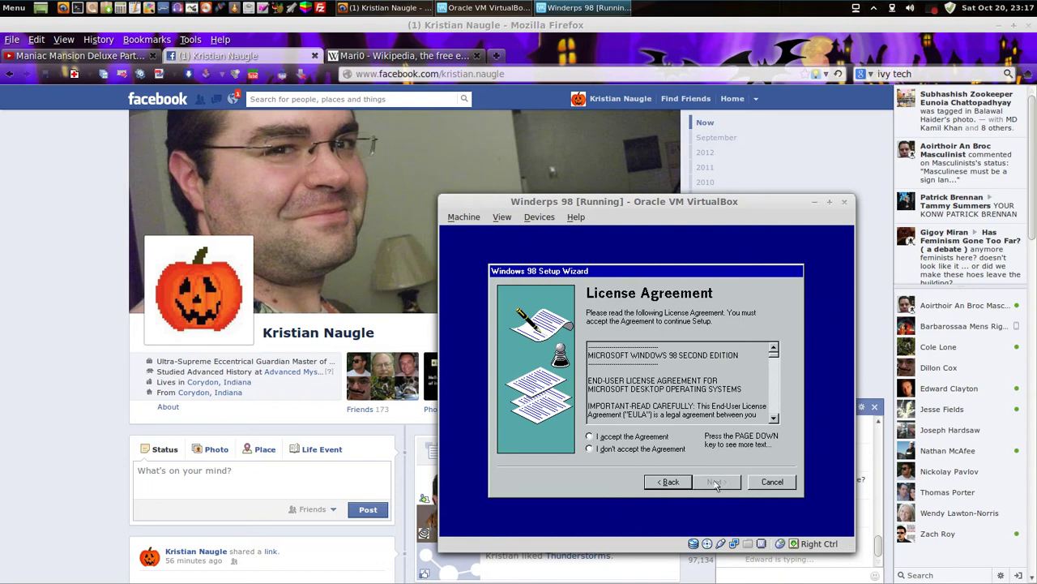
- Select 'I accept the Agreement' and advance to the Windows Product Key page
{"action": "left_click", "coordinate": [653, 438]}
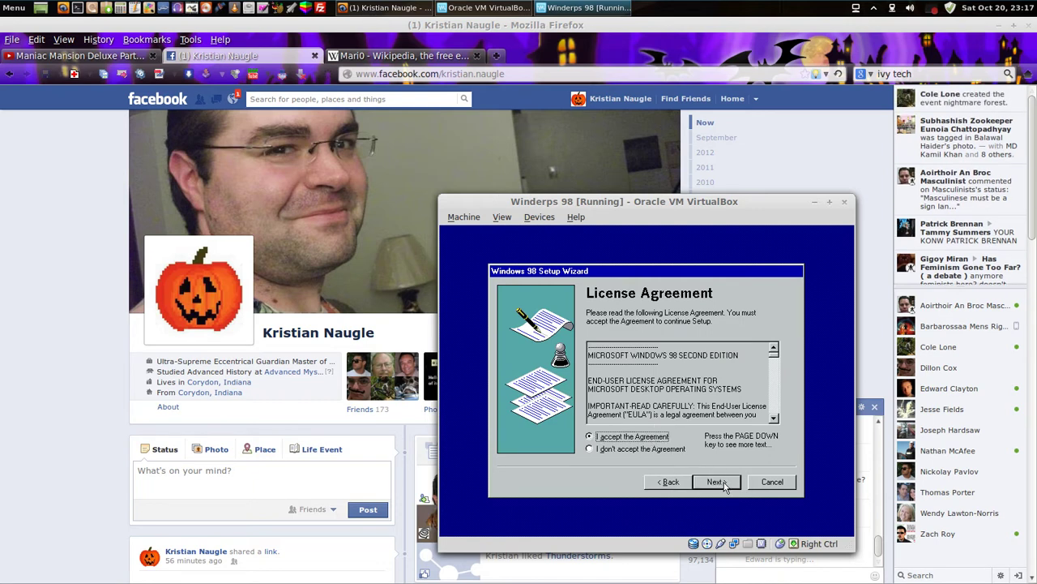
{"action": "left_click", "coordinate": [726, 483]}
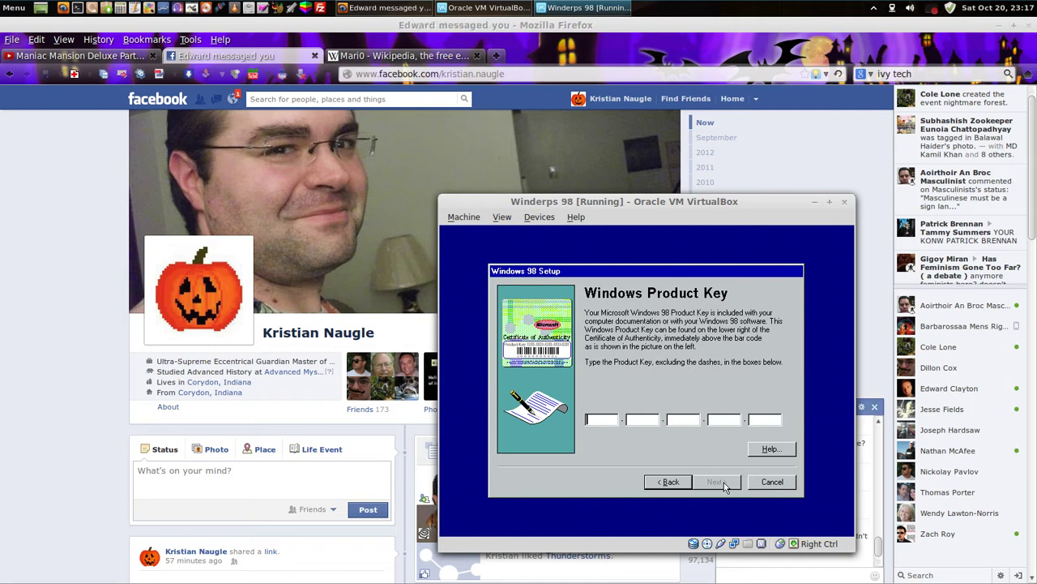
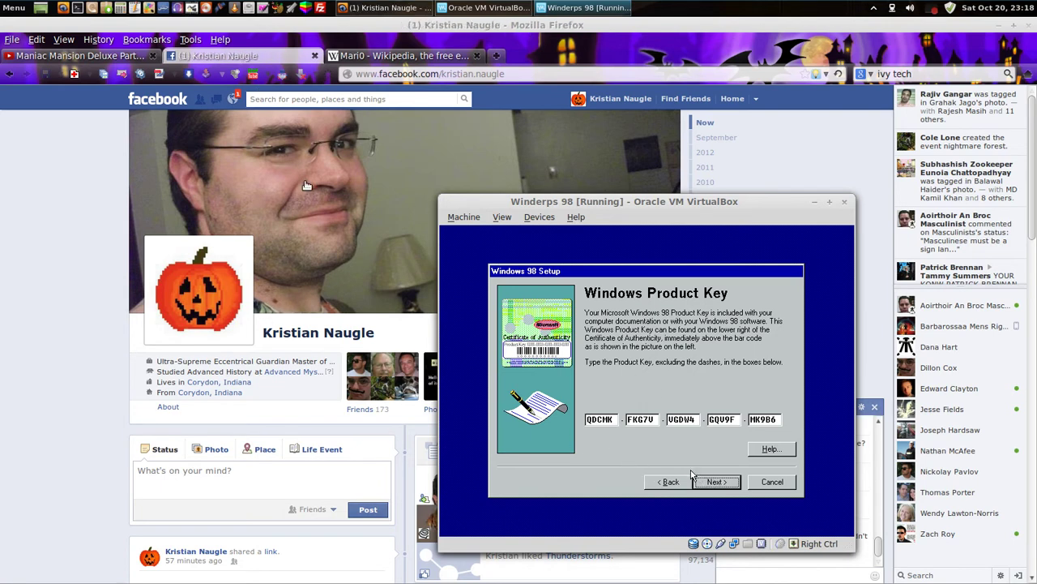
- Enter the Windows 98 product key into the five key boxes, then return to Facebook chat
{"action": "left_click", "coordinate": [239, 75]}
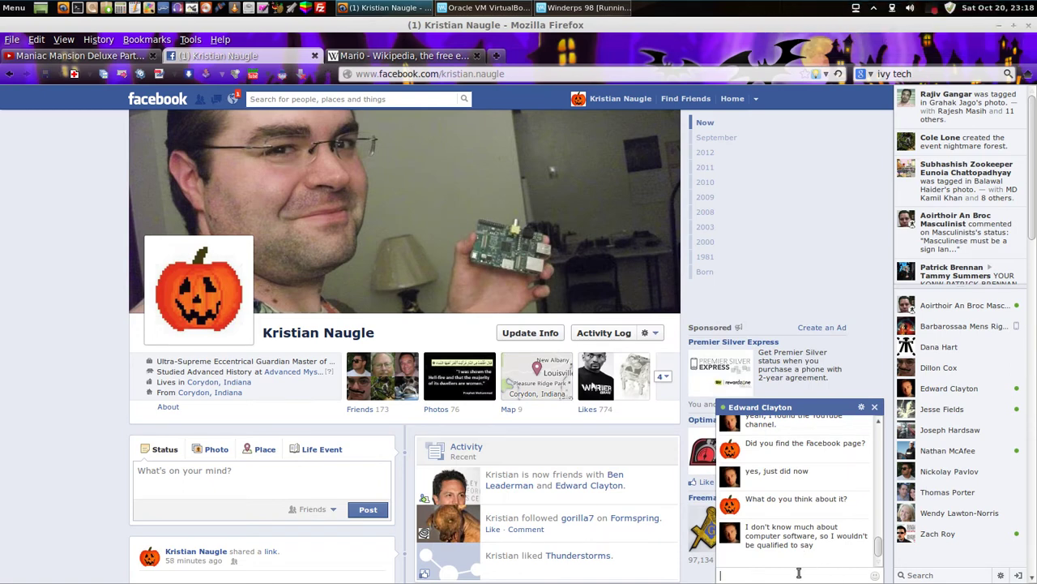
- Send the chat replies 'HA!' and 'Before I was your age I was coding web pages by hand.'
{"action": "type", "text": "A!"}
{"action": "key", "text": "Return"}
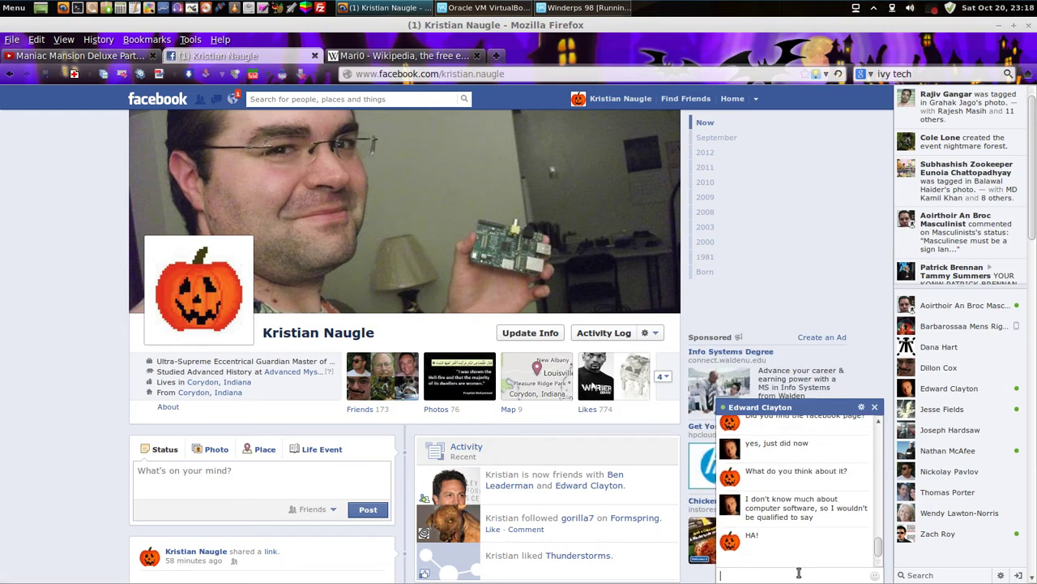
{"action": "type", "text": "When"}
{"action": "key", "text": "BackSpace"}
{"action": "key", "text": "BackSpace"}
{"action": "key", "text": "BackSpace"}
{"action": "key", "text": "BackSpace"}
{"action": "key", "text": "BackSpace"}
{"action": "type", "text": "Before I was your age I was coding web pa"}
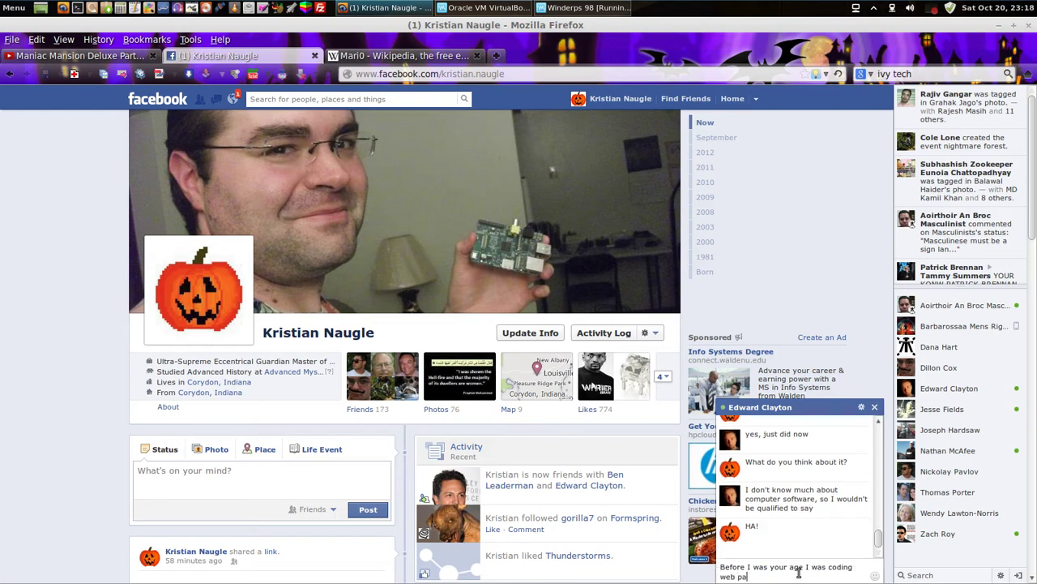
{"action": "type", "text": "ges by hand."}
{"action": "key", "text": "Return"}
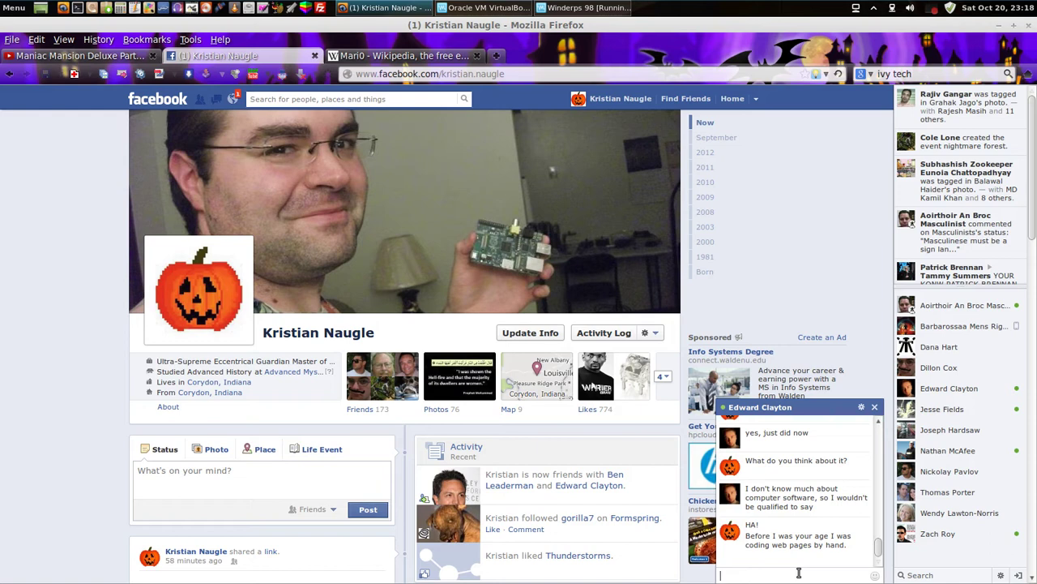
- Send 'was doing that since I was 18. That was right around November of 1998.' then '32.'
{"action": "type", "text": "was doing that since I was 18.  That was "}
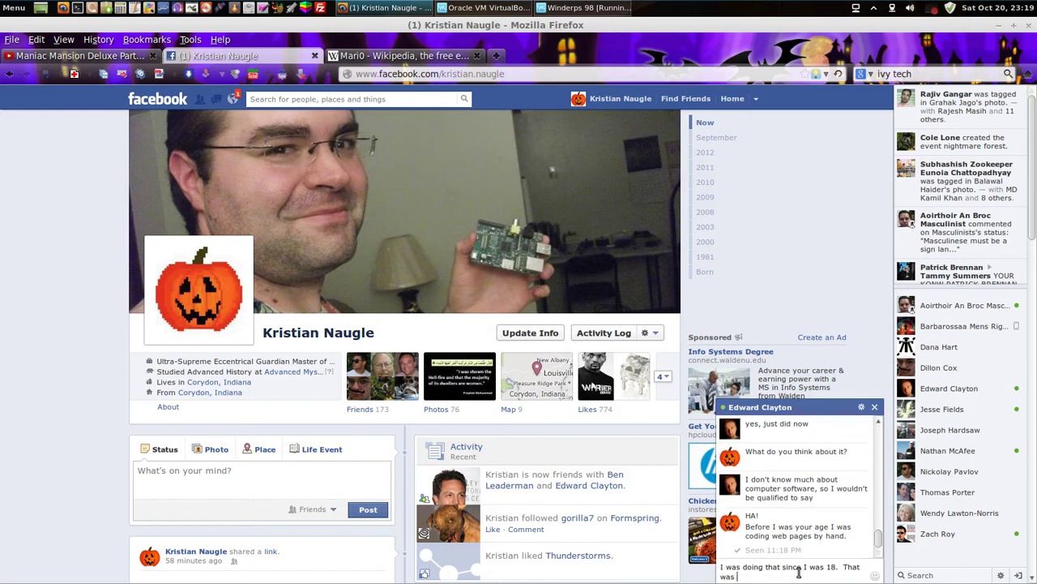
{"action": "type", "text": "right around November of 1998."}
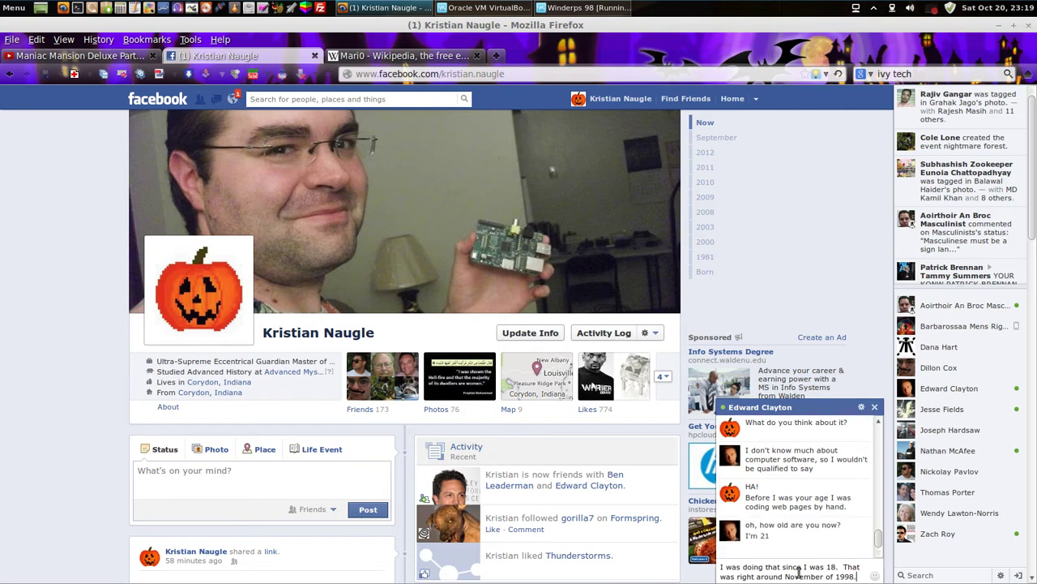
{"action": "key", "text": "Return"}
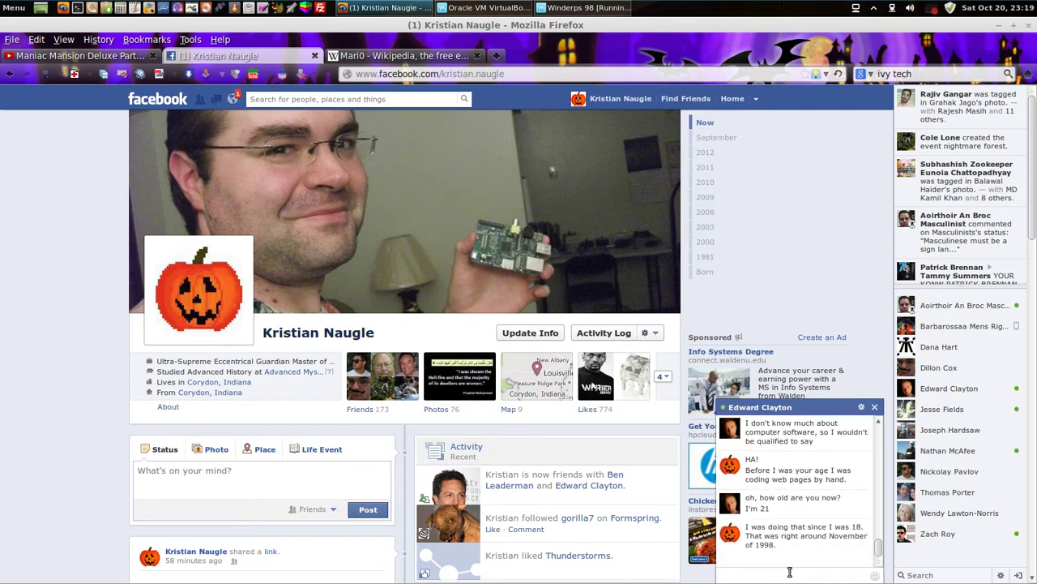
{"action": "type", "text": "32."}
{"action": "key", "text": "Return"}
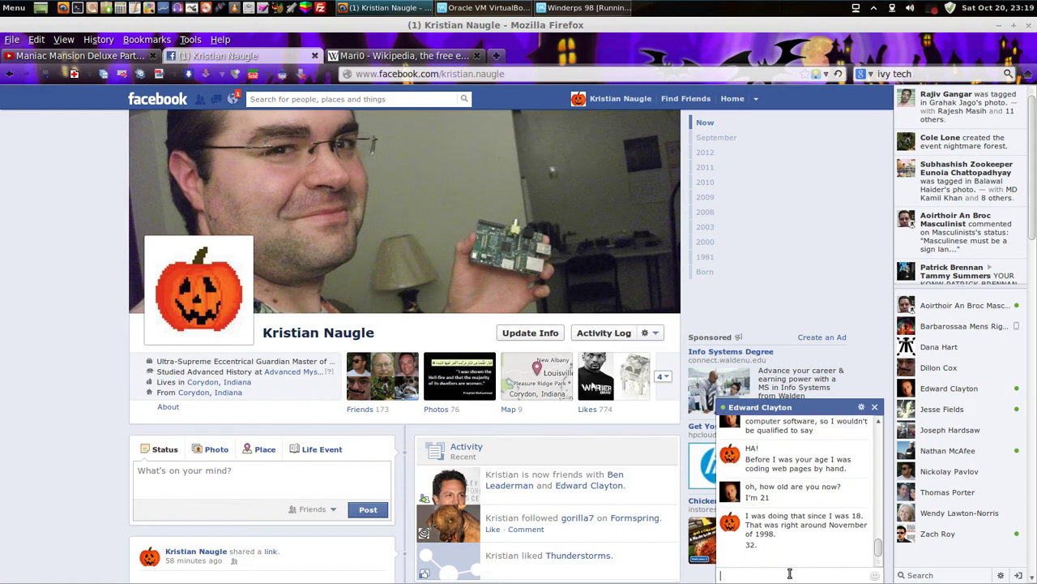
- In the Windows 98 VM, accept the product key and finish the Start Wizard
{"action": "left_click", "coordinate": [567, 10]}
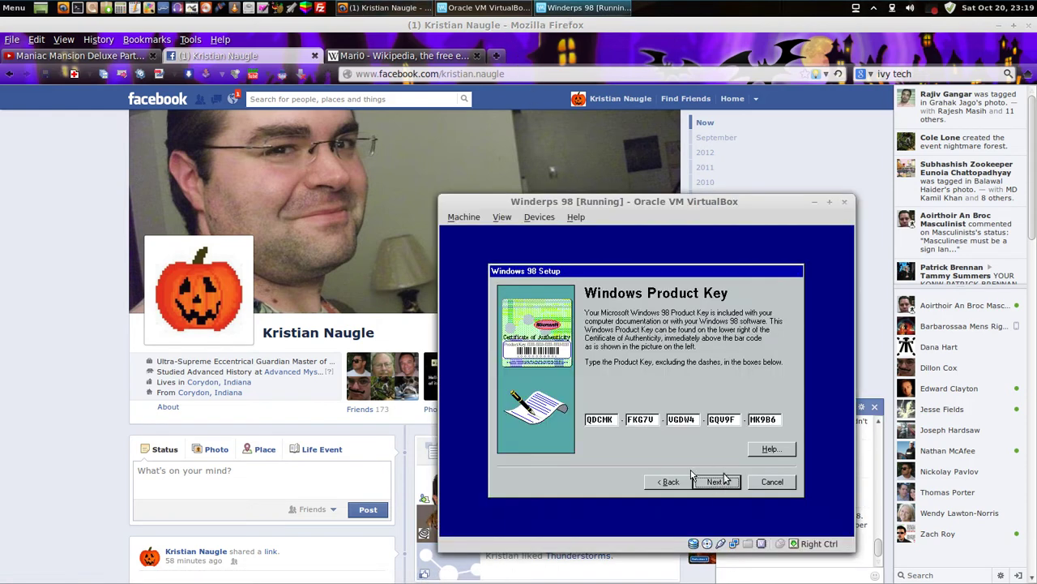
{"action": "left_click", "coordinate": [691, 474]}
{"action": "left_click", "coordinate": [692, 404]}
{"action": "left_click", "coordinate": [710, 486]}
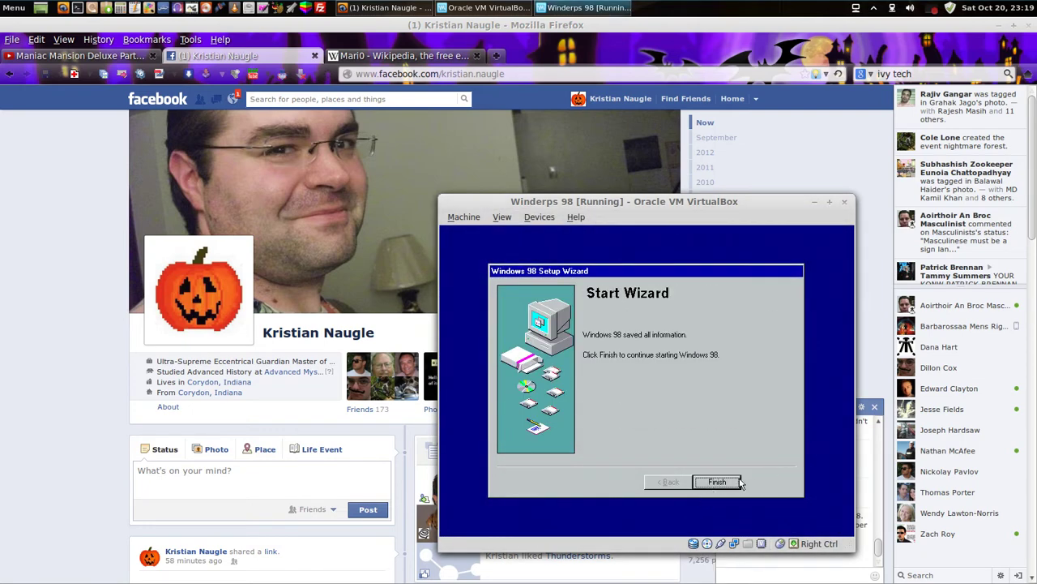
{"action": "left_click", "coordinate": [737, 482]}
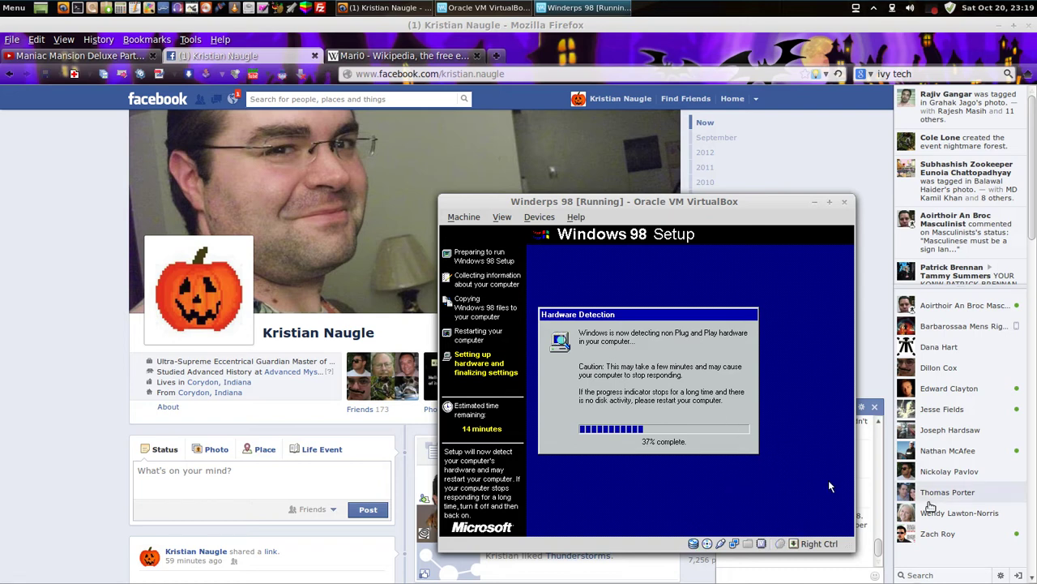
- Hide Facebook's ticker and chat sidebar, check the VM, then switch to the Mari0 Wikipedia tab
{"action": "left_click", "coordinate": [973, 558]}
{"action": "left_click", "coordinate": [1018, 574]}
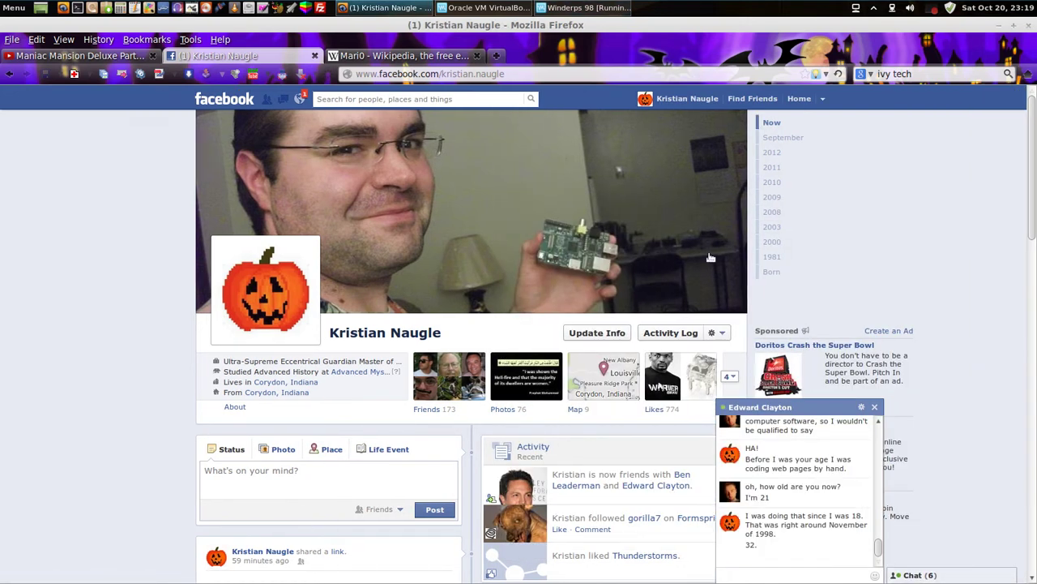
{"action": "left_click", "coordinate": [572, 13]}
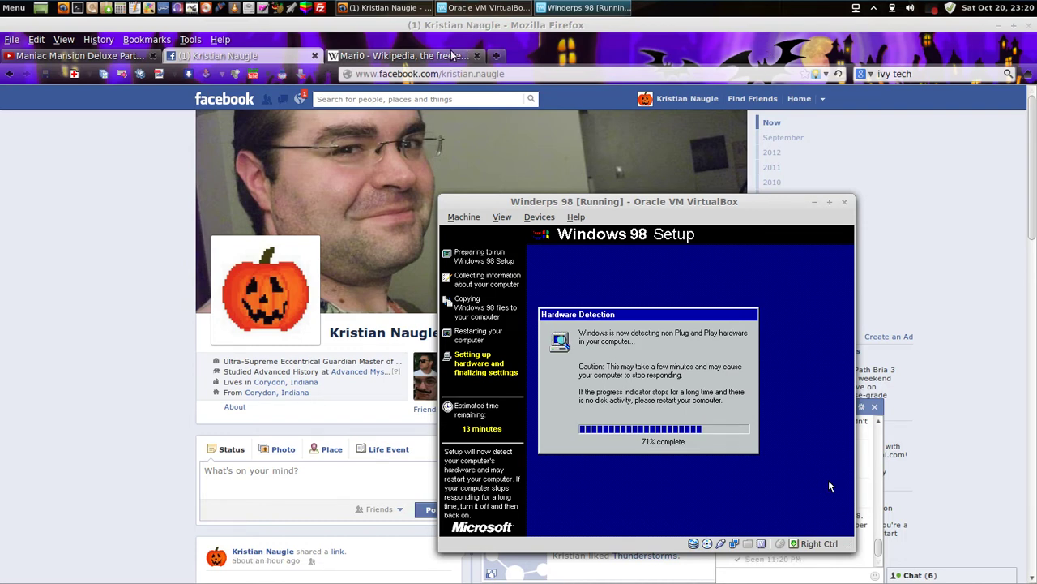
{"action": "left_click", "coordinate": [889, 126]}
{"action": "key", "text": "ctrl+Tab"}
{"action": "key", "text": "ctrl+k"}
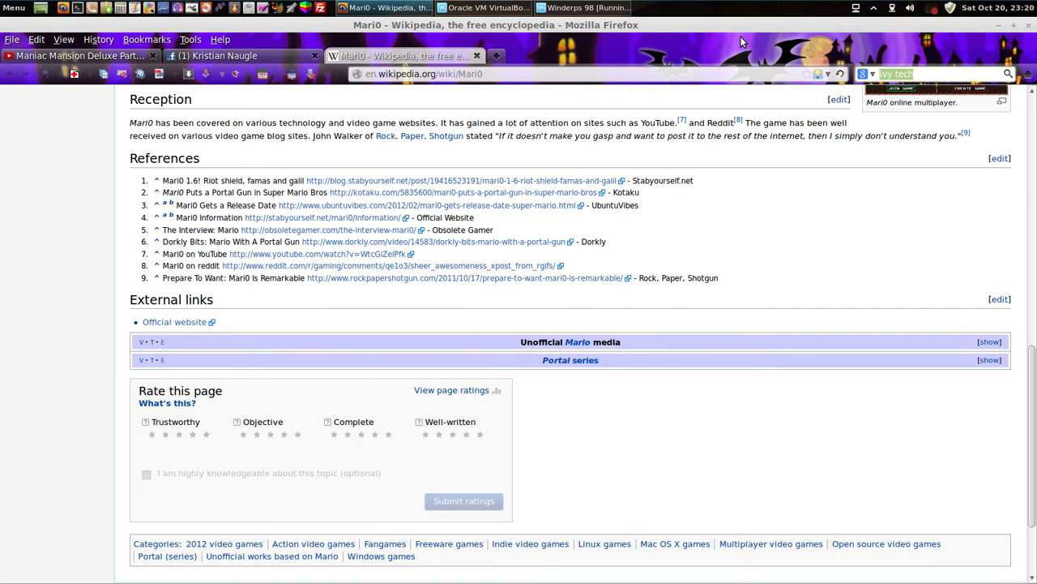
- Search Mycroft Project for 'intel ark' search plugins from the Firefox search bar
{"action": "left_click", "coordinate": [867, 73]}
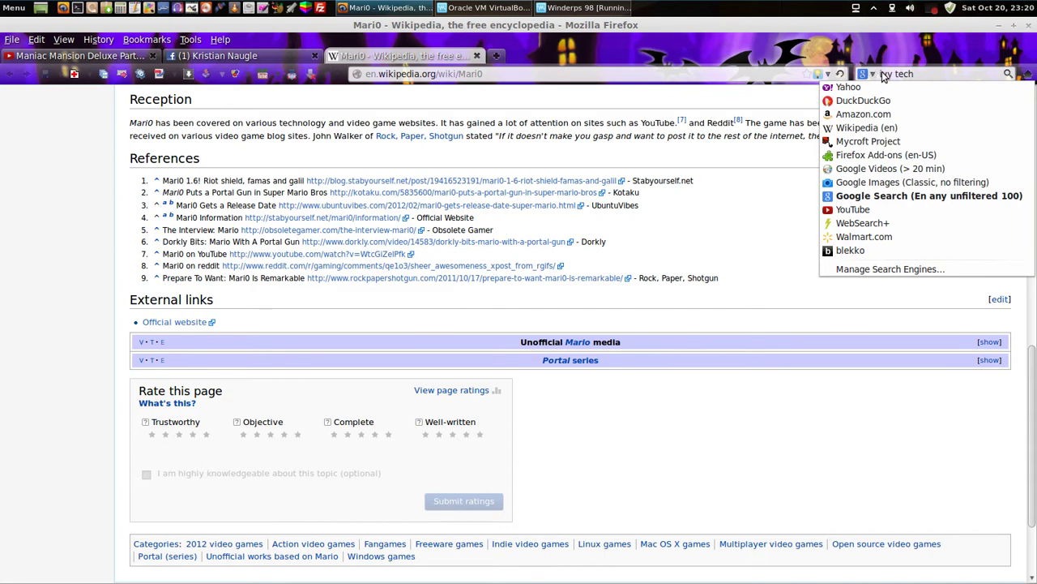
{"action": "left_click", "coordinate": [870, 73]}
{"action": "type", "text": "intel ark"}
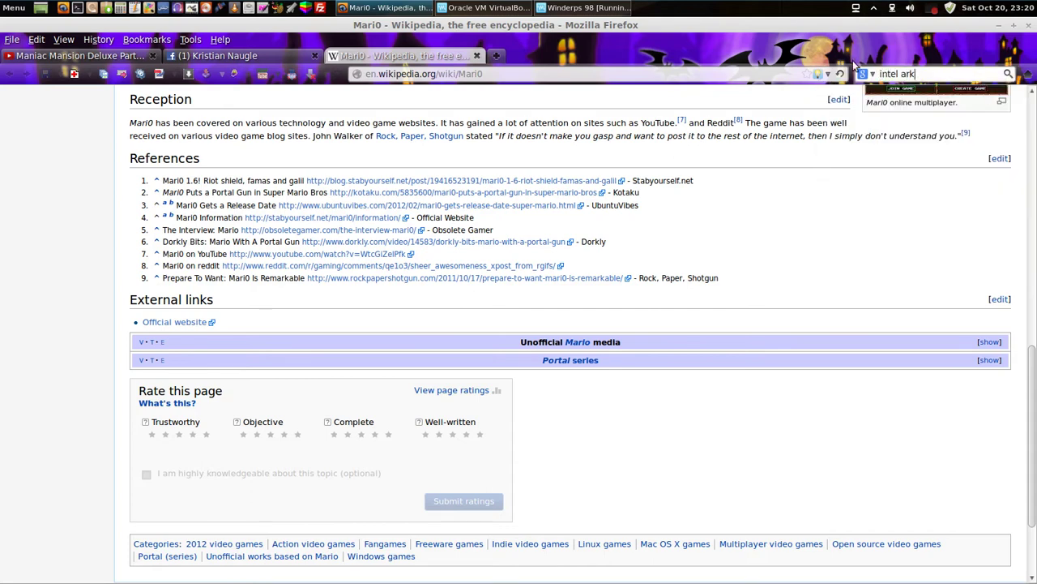
{"action": "left_click", "coordinate": [872, 73]}
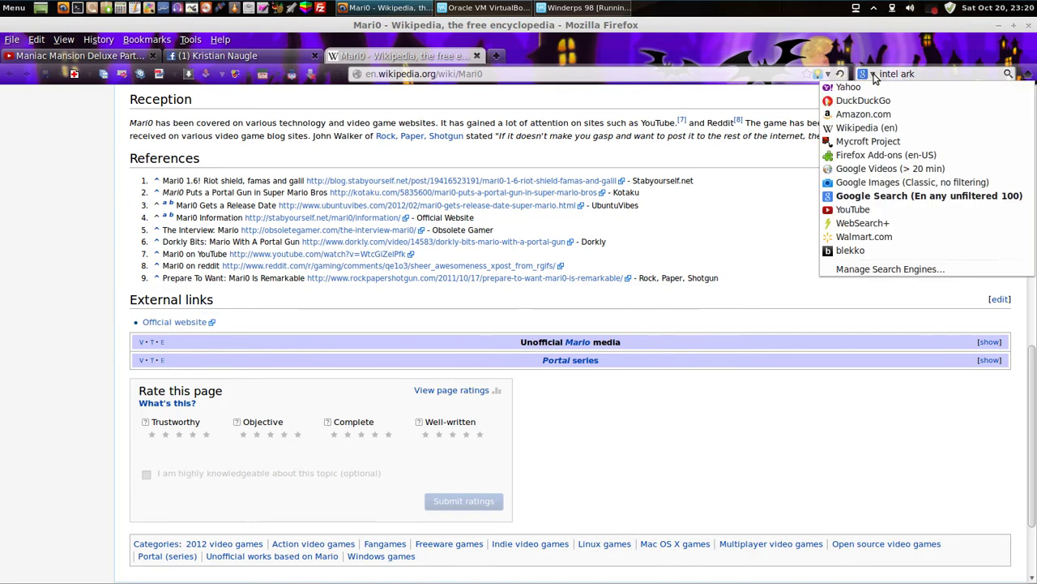
{"action": "left_click", "coordinate": [875, 141]}
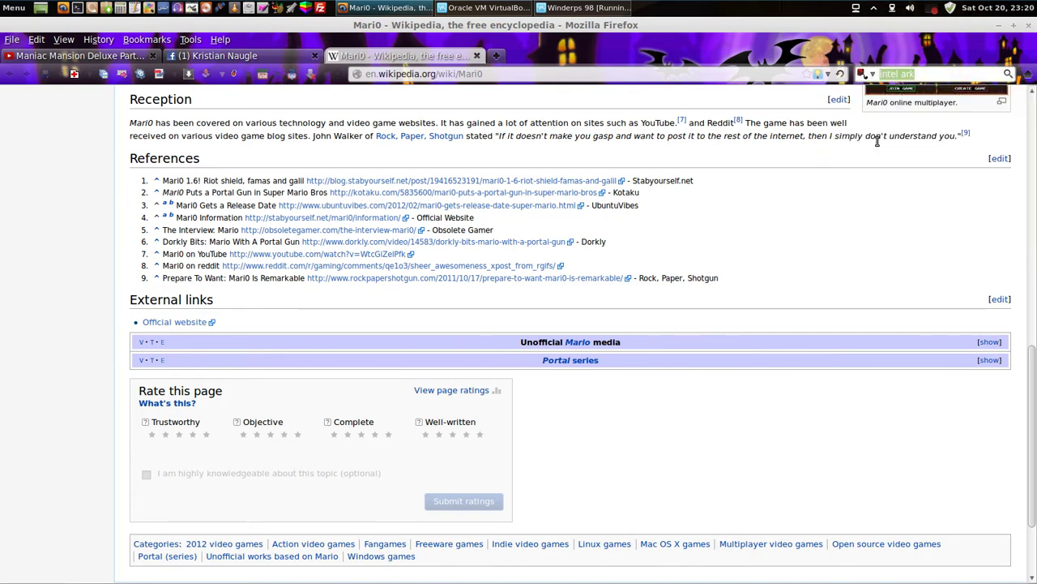
{"action": "key", "text": "Return"}
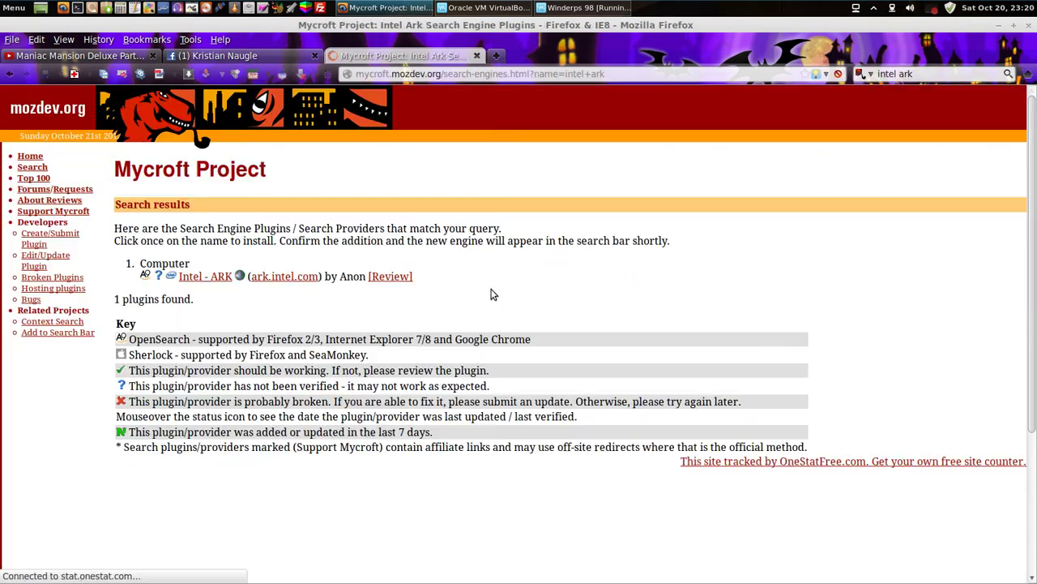
- Add the Intel - ARK search engine and search it for 'sandy bridge i5'
{"action": "left_click", "coordinate": [211, 278]}
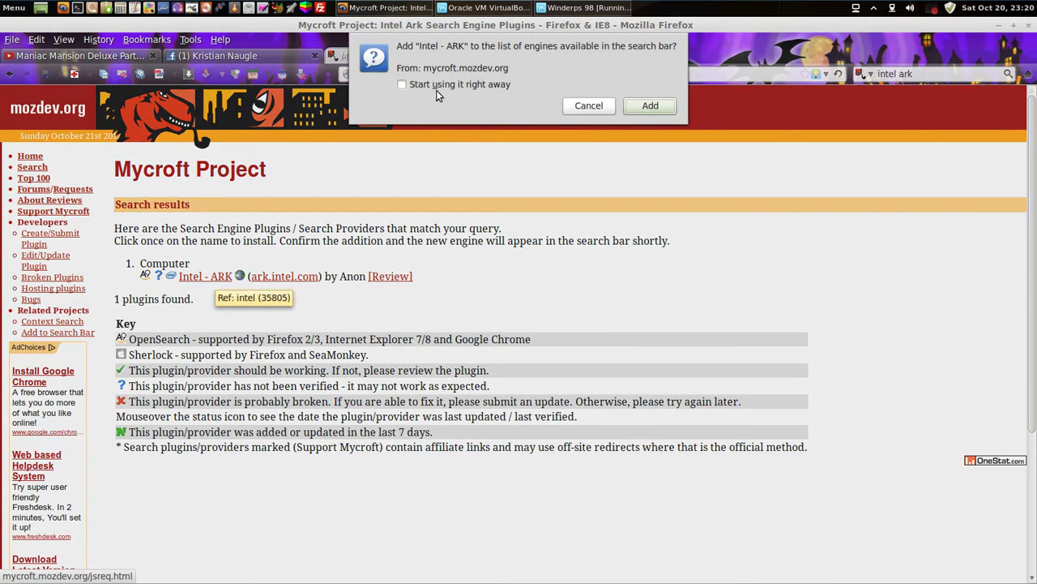
{"action": "left_click", "coordinate": [650, 105]}
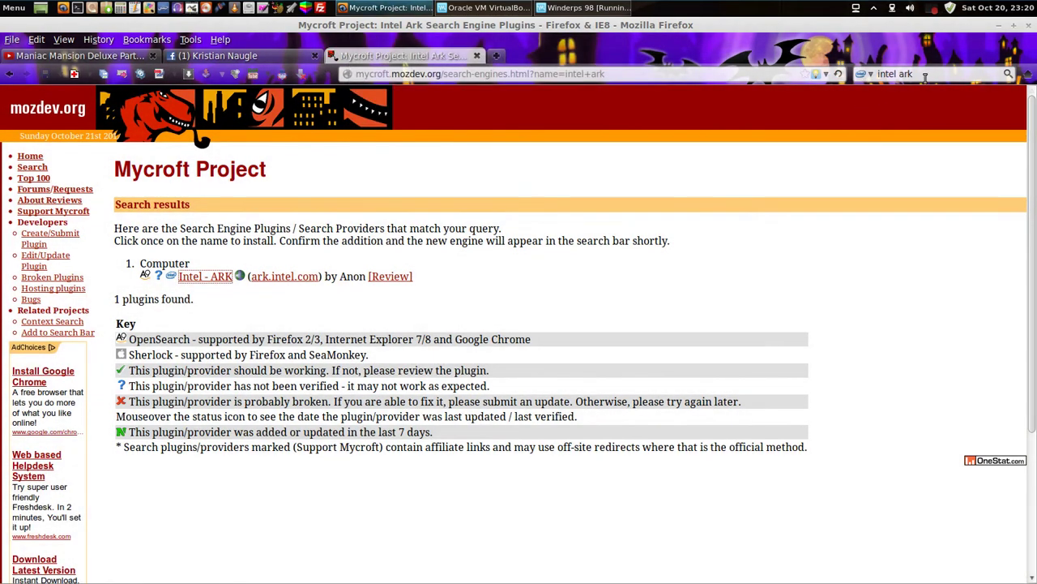
{"action": "type", "text": "sandy bri"}
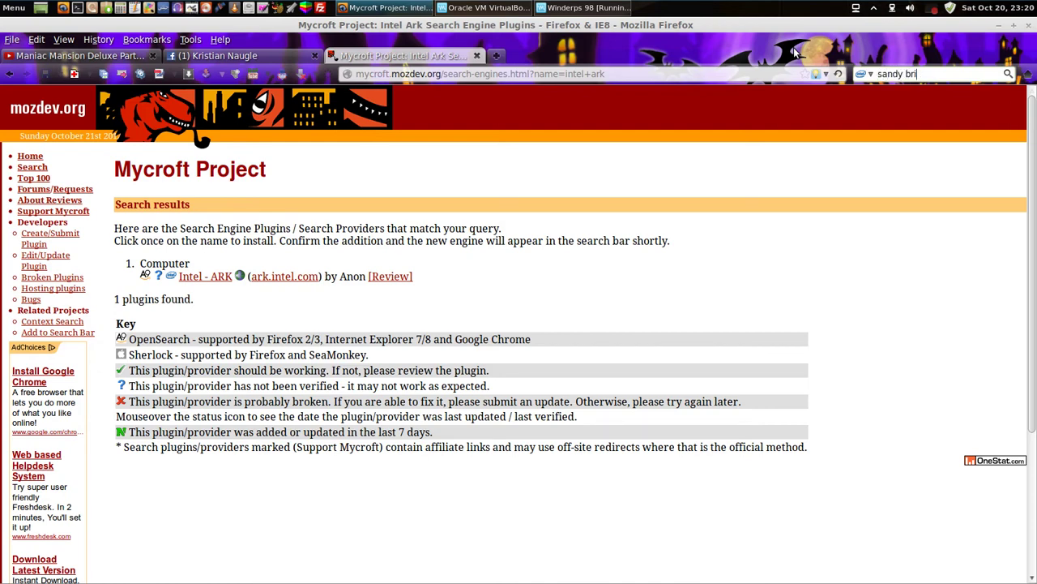
{"action": "type", "text": "dge i5"}
{"action": "key", "text": "Return"}
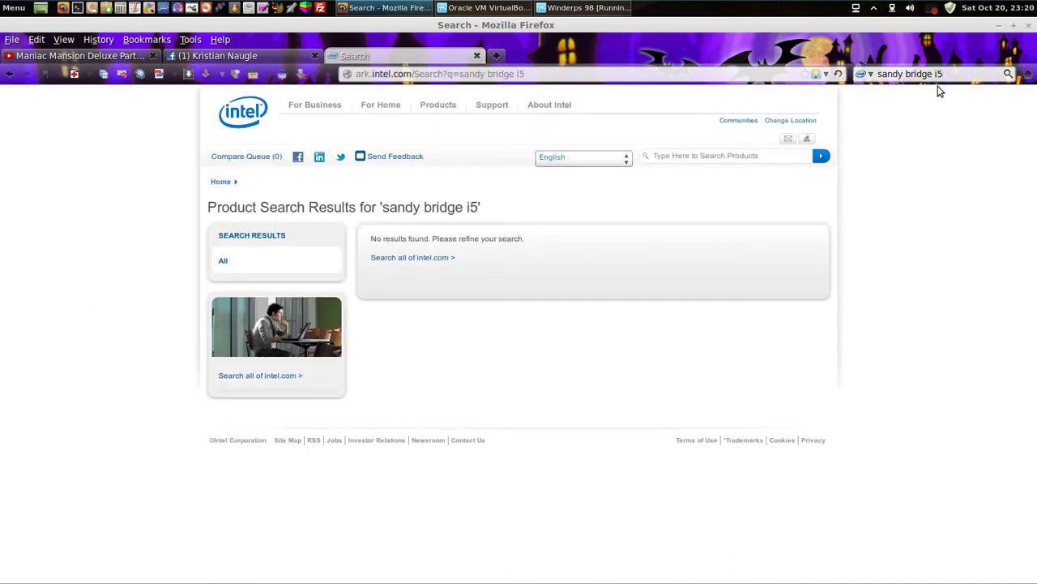
- Search intel.com for 'sandy bridge i5' from the products homepage
{"action": "left_click", "coordinate": [443, 106]}
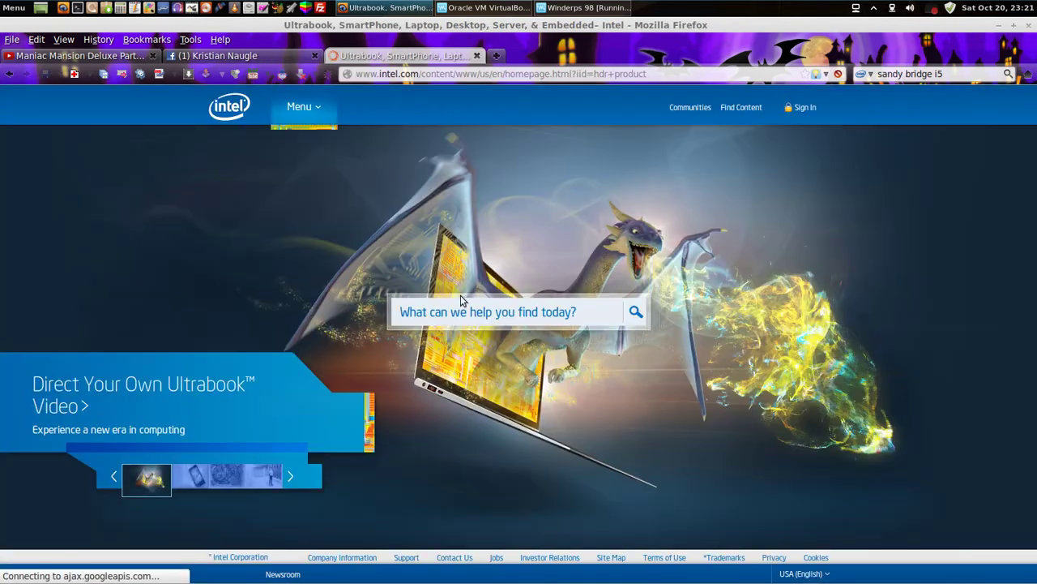
{"action": "left_click", "coordinate": [569, 312]}
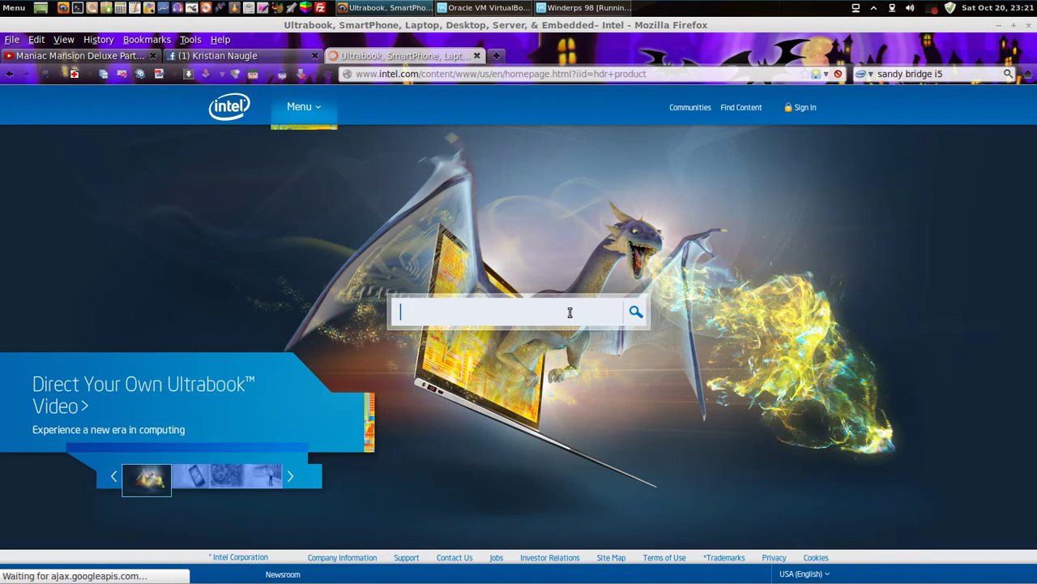
{"action": "type", "text": "sandy bridg"}
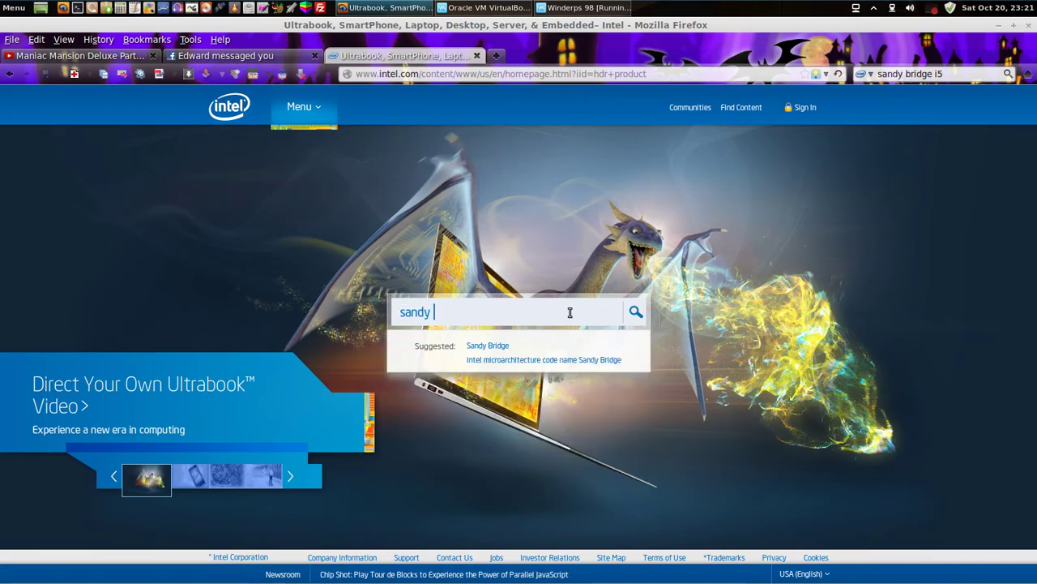
{"action": "type", "text": "e i5"}
{"action": "key", "text": "Return"}
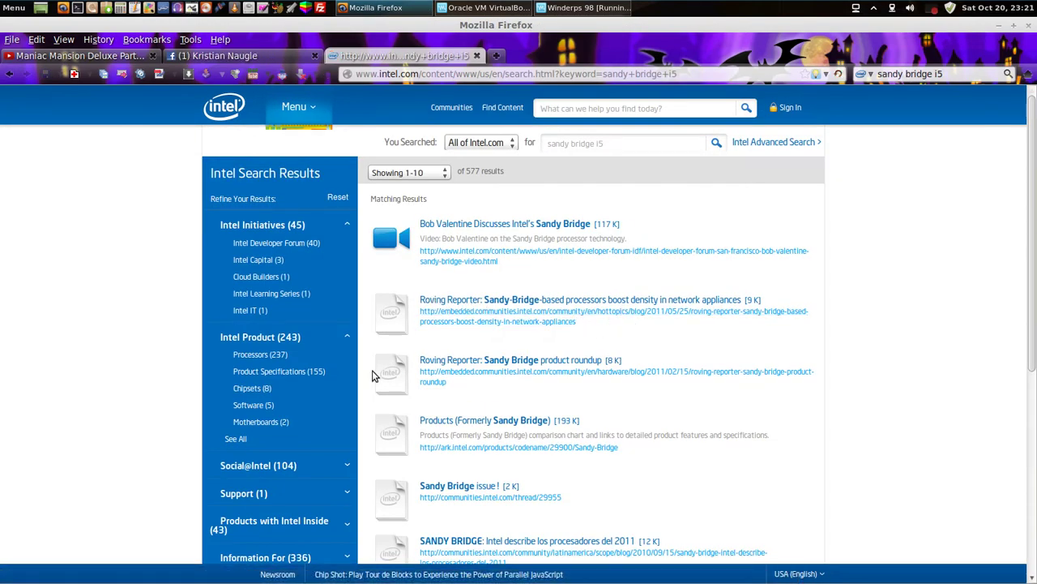
- Narrow results to Processors, then Intel Core processors, open a Core i5 result, and return to Facebook
{"action": "left_click", "coordinate": [261, 357]}
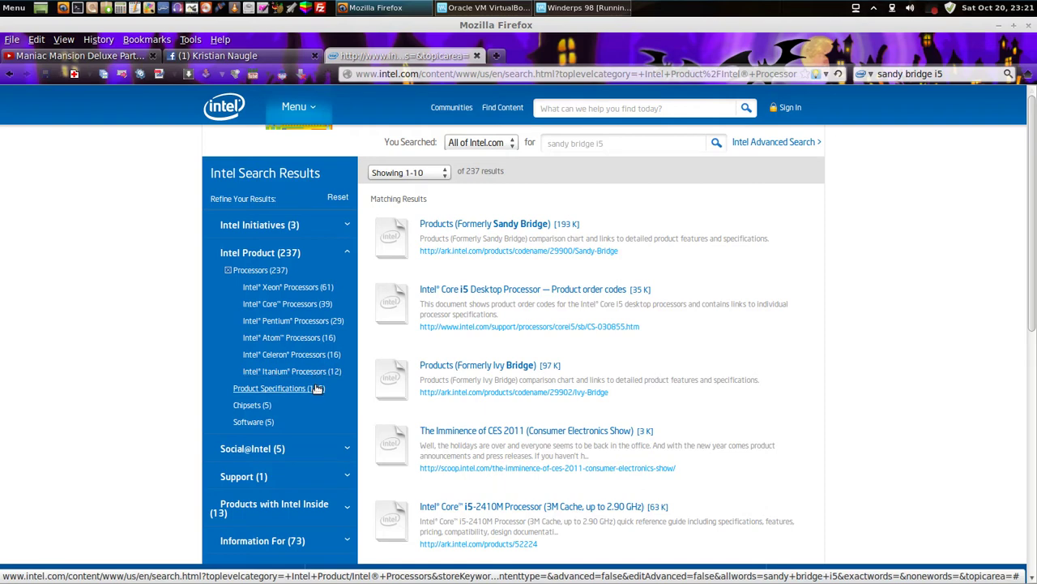
{"action": "left_click", "coordinate": [316, 310]}
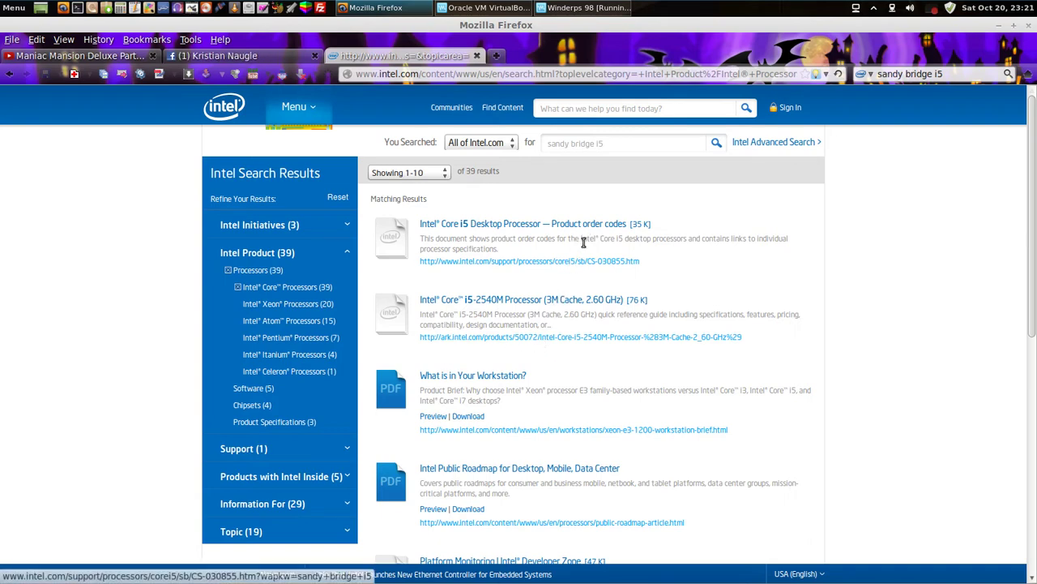
{"action": "left_click", "coordinate": [563, 301]}
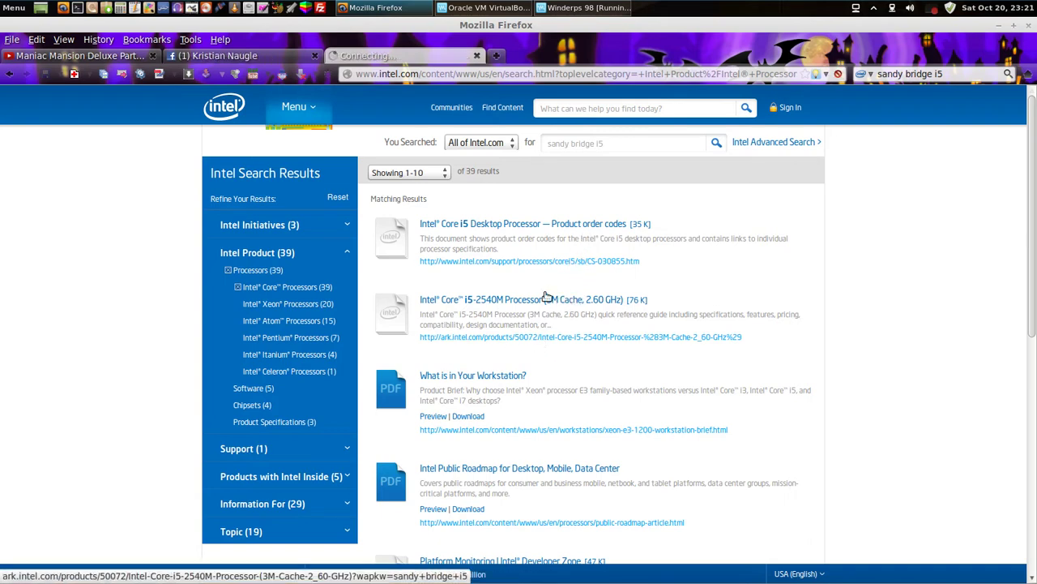
{"action": "left_click", "coordinate": [242, 55]}
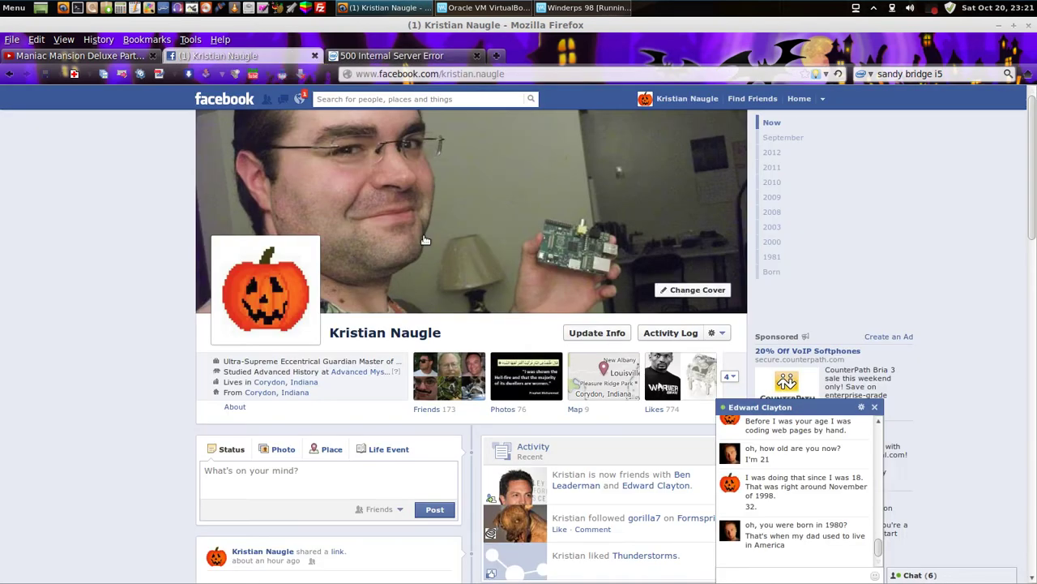
- Send the chat reply 'Yep, 1980.' and go to the Intel tab
{"action": "left_click", "coordinate": [770, 573]}
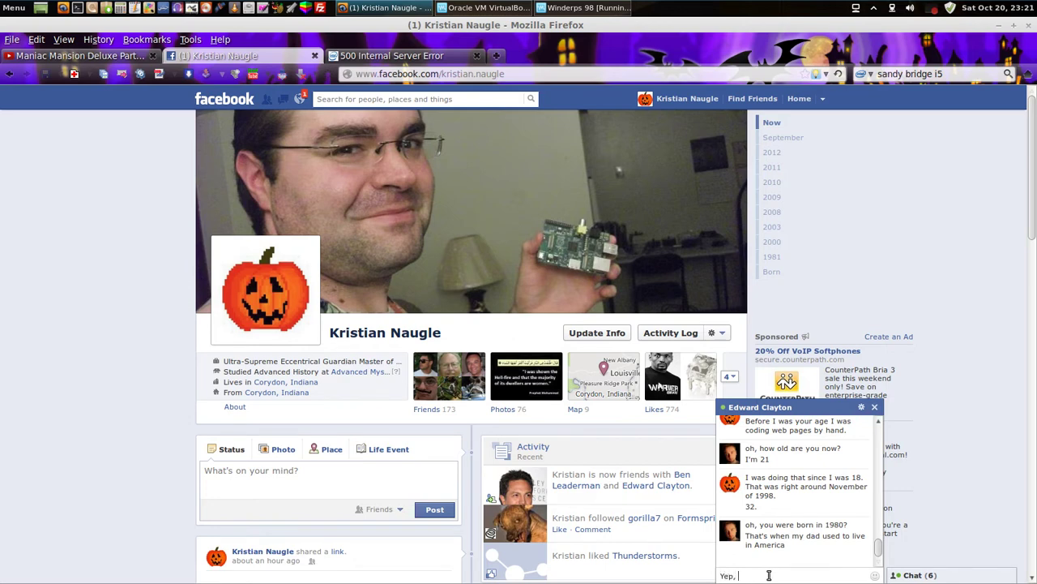
{"action": "key", "text": "Return"}
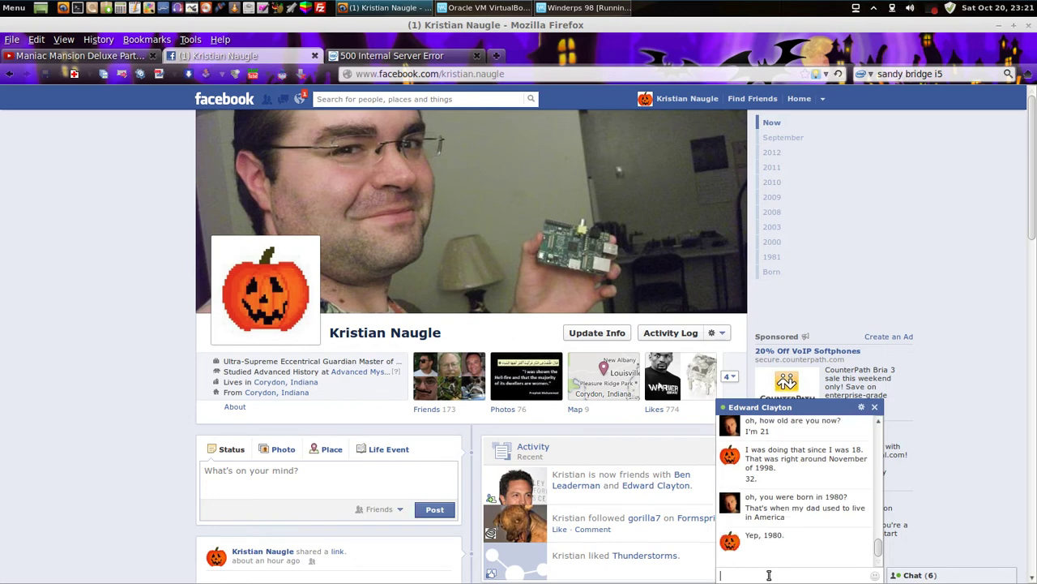
{"action": "left_click", "coordinate": [397, 55]}
- Go back to the Intel homepage and switch the search engine to Wikipedia
{"action": "left_click", "coordinate": [10, 74]}
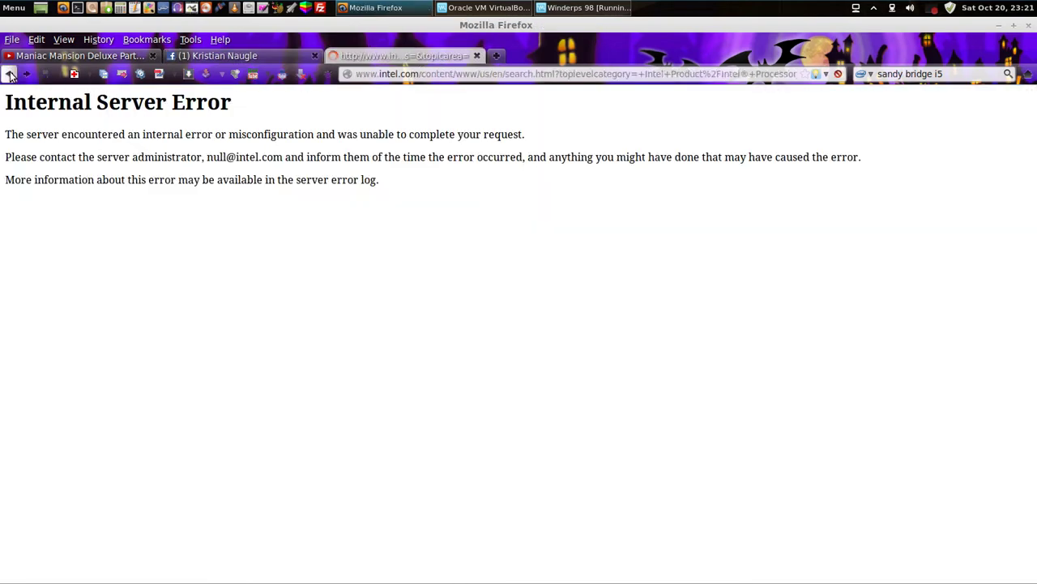
{"action": "left_click", "coordinate": [9, 73]}
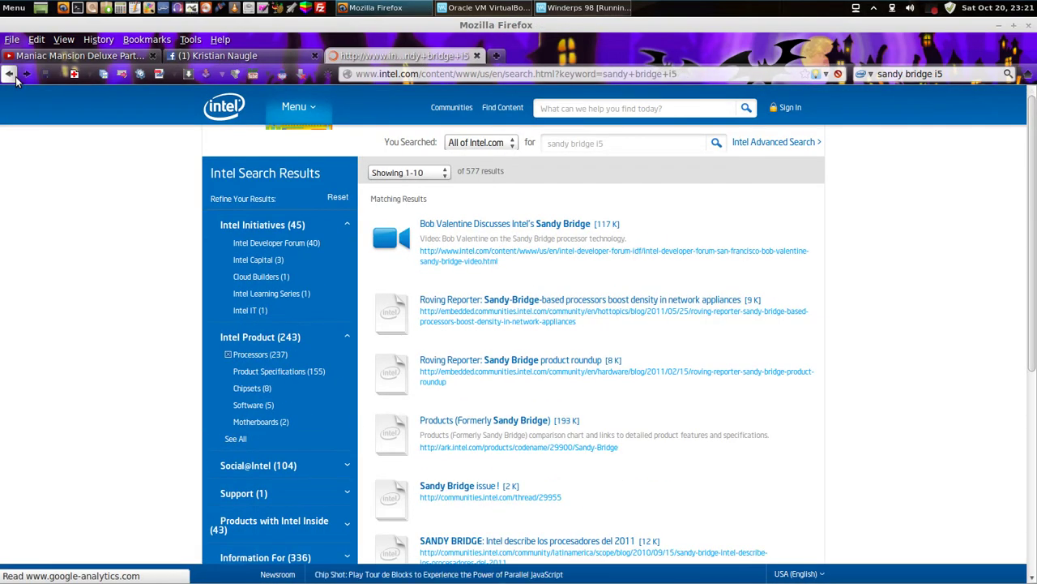
{"action": "left_click", "coordinate": [15, 74]}
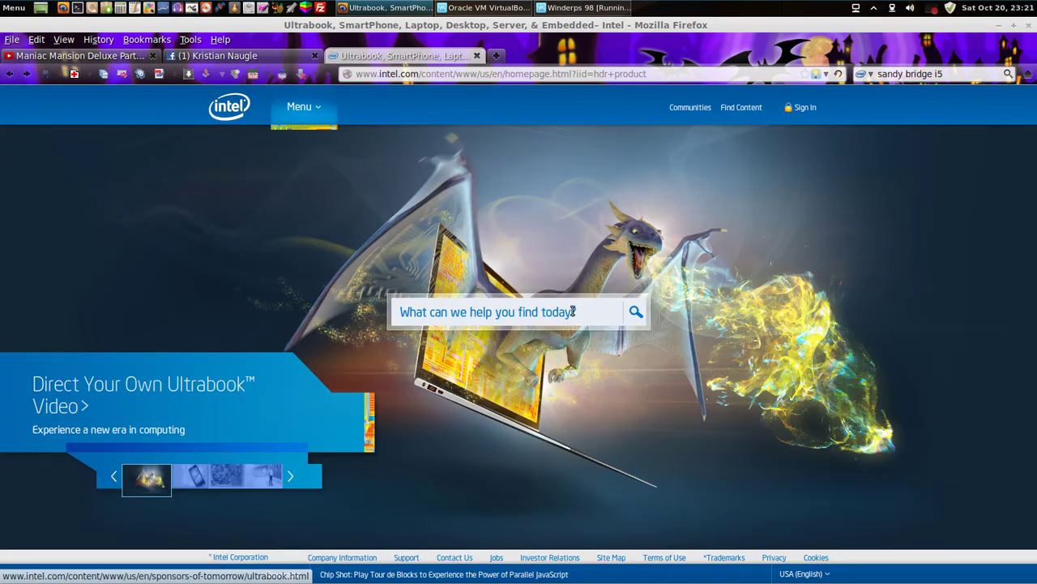
{"action": "left_click", "coordinate": [587, 314]}
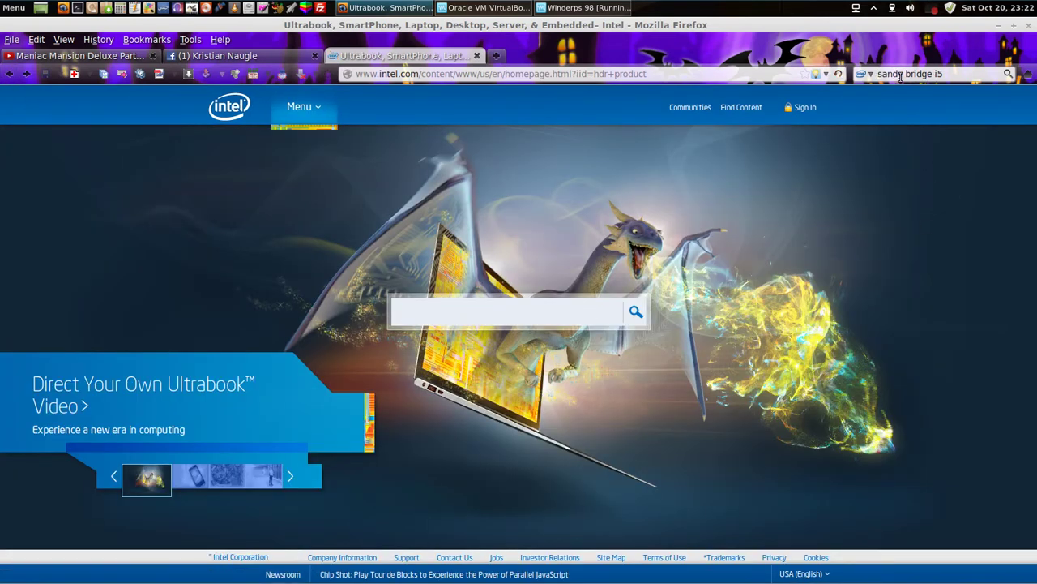
{"action": "left_click", "coordinate": [864, 74]}
{"action": "left_click", "coordinate": [882, 127]}
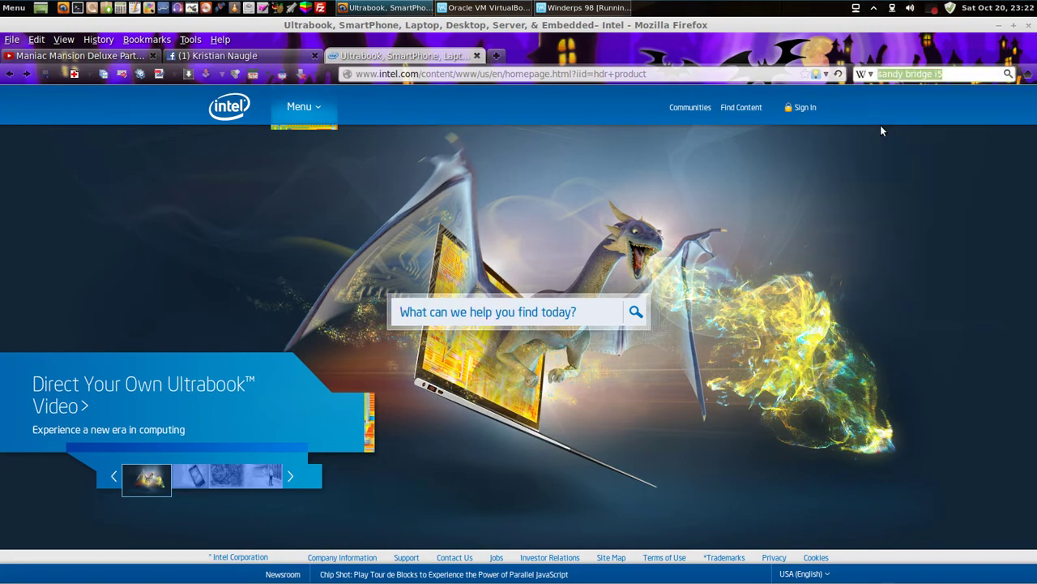
- Search Wikipedia for sandy bridge i5 and read the Sandy Bridge article's Cougar Point chipset flaw section
{"action": "key", "text": "Return"}
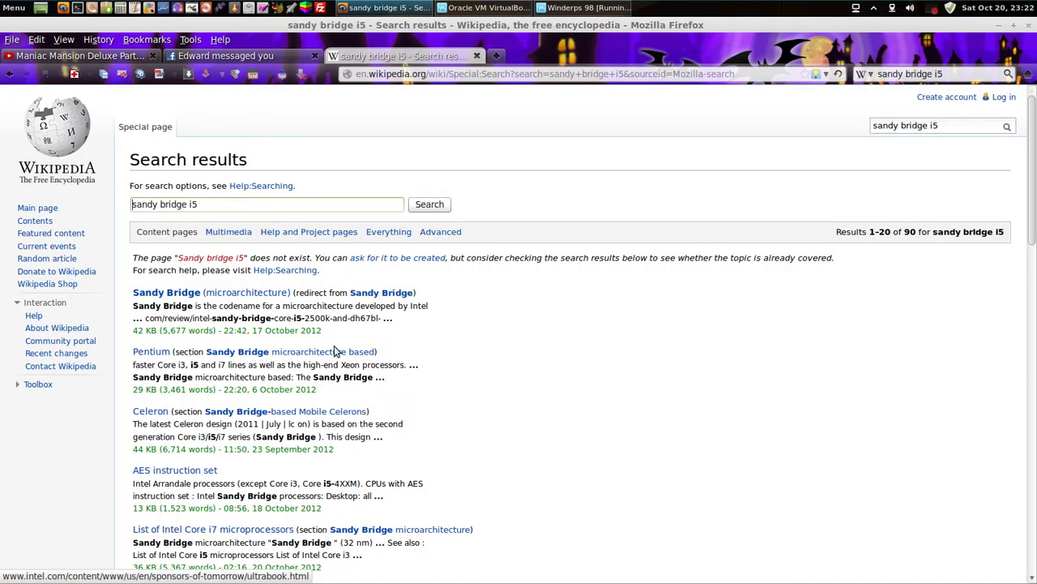
{"action": "left_click", "coordinate": [239, 293]}
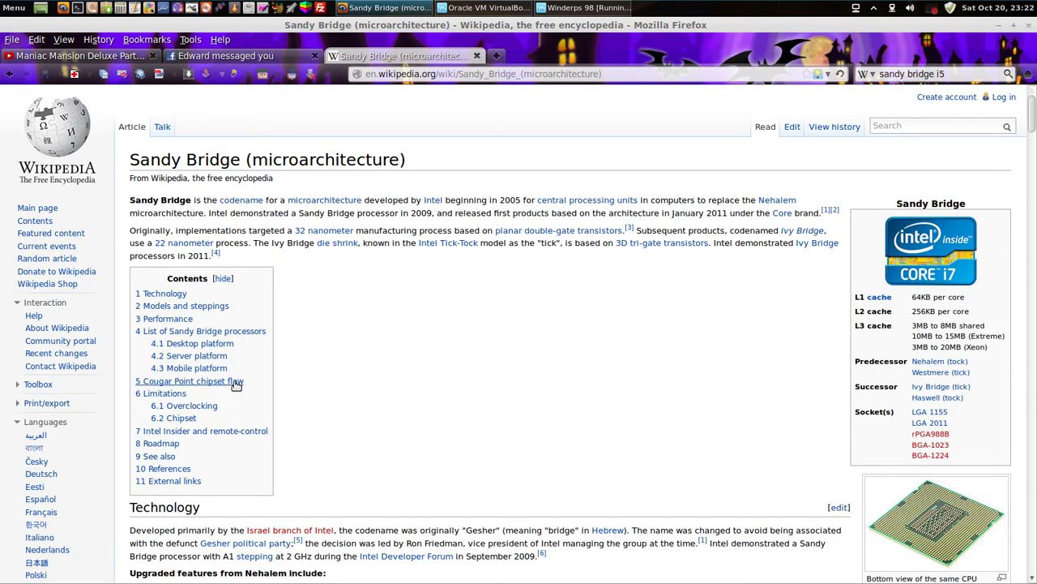
{"action": "left_click", "coordinate": [241, 387]}
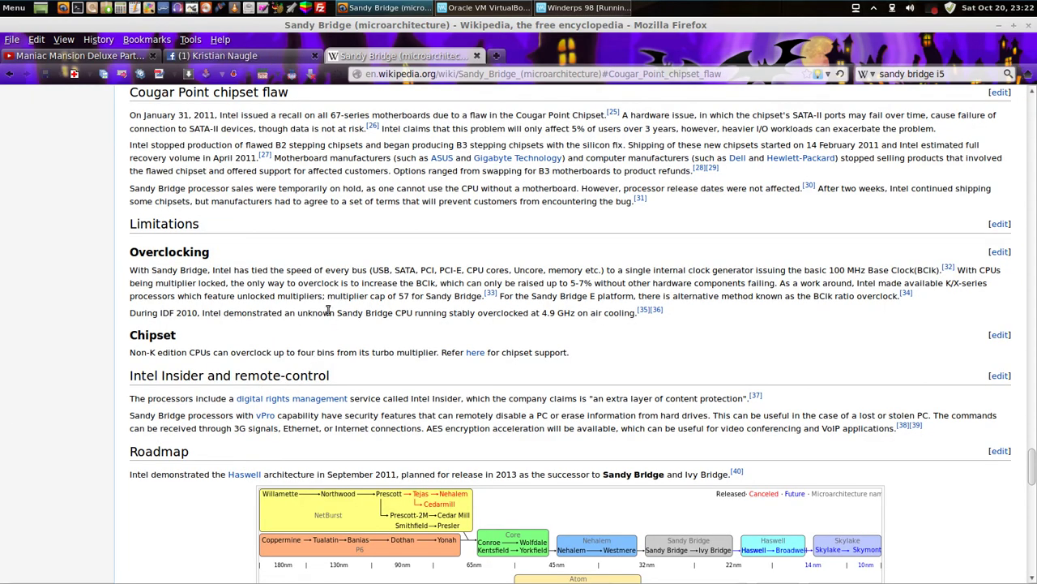
{"action": "scroll", "coordinate": [284, 326], "scroll_direction": "down", "scroll_amount": 5}
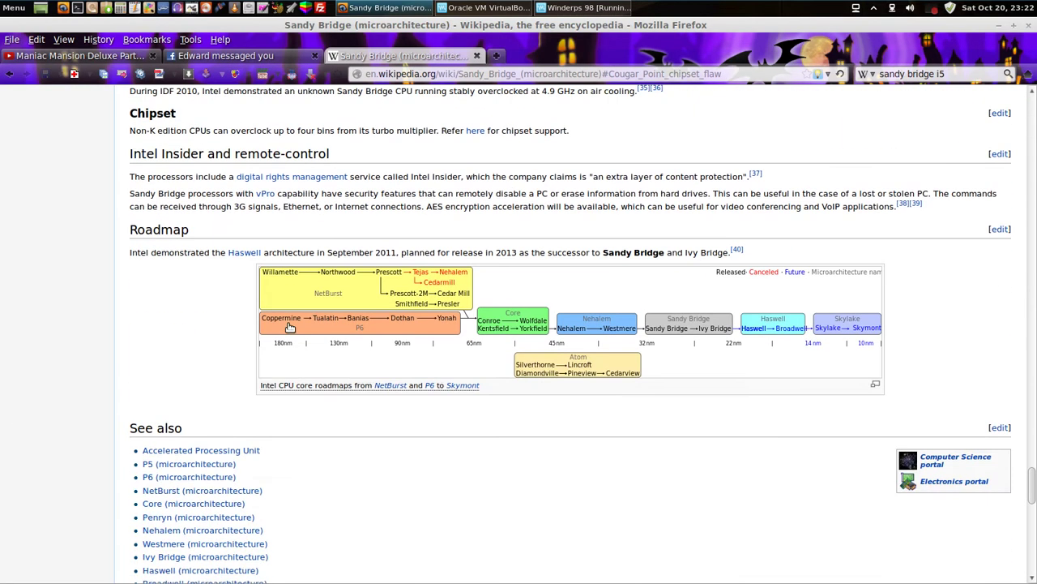
{"action": "scroll", "coordinate": [285, 381], "scroll_direction": "down", "scroll_amount": 3}
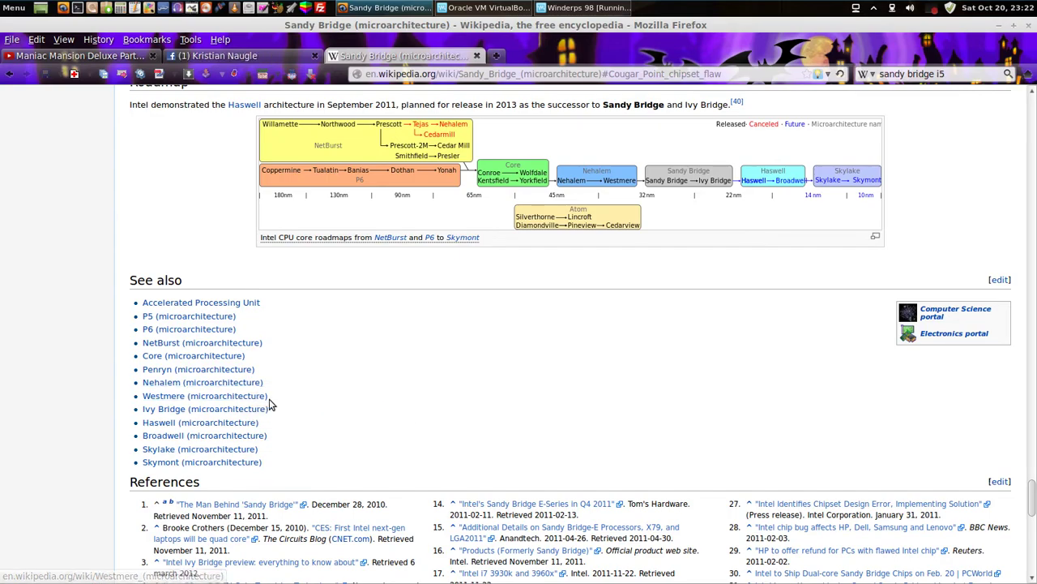
{"action": "scroll", "coordinate": [275, 397], "scroll_direction": "down", "scroll_amount": 10}
{"action": "scroll", "coordinate": [296, 398], "scroll_direction": "down", "scroll_amount": 3}
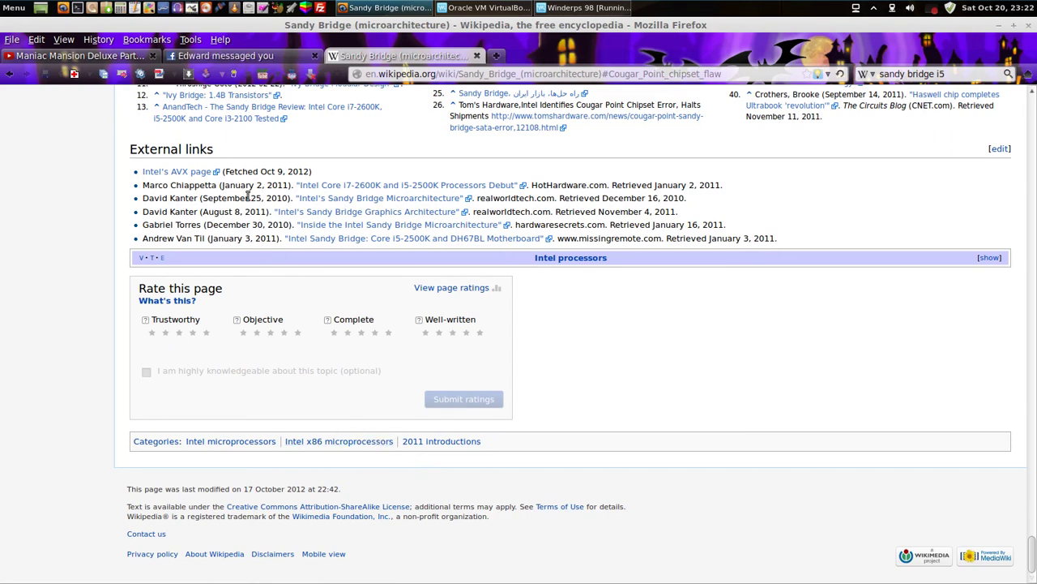
{"action": "left_click", "coordinate": [10, 74]}
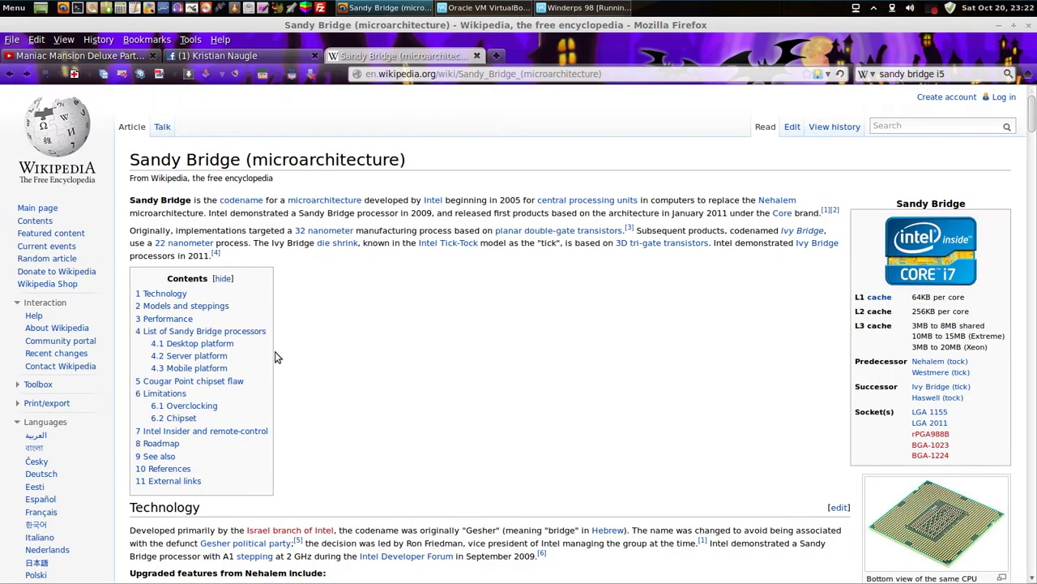
- Open the Core i5-2320 Intel specification page from the List of Sandy Bridge processors
{"action": "left_click", "coordinate": [218, 332]}
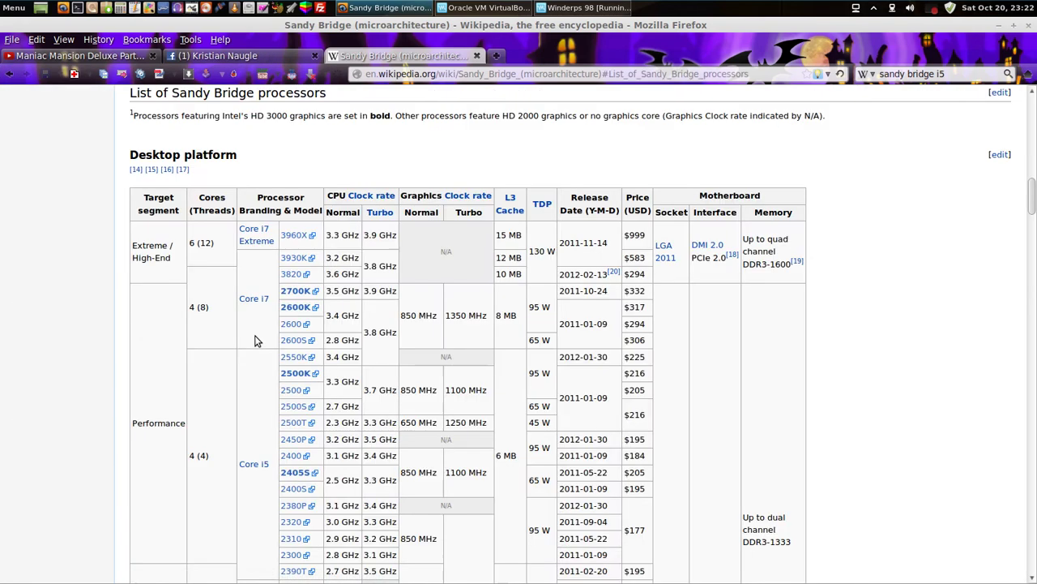
{"action": "scroll", "coordinate": [288, 390], "scroll_direction": "down", "scroll_amount": 3}
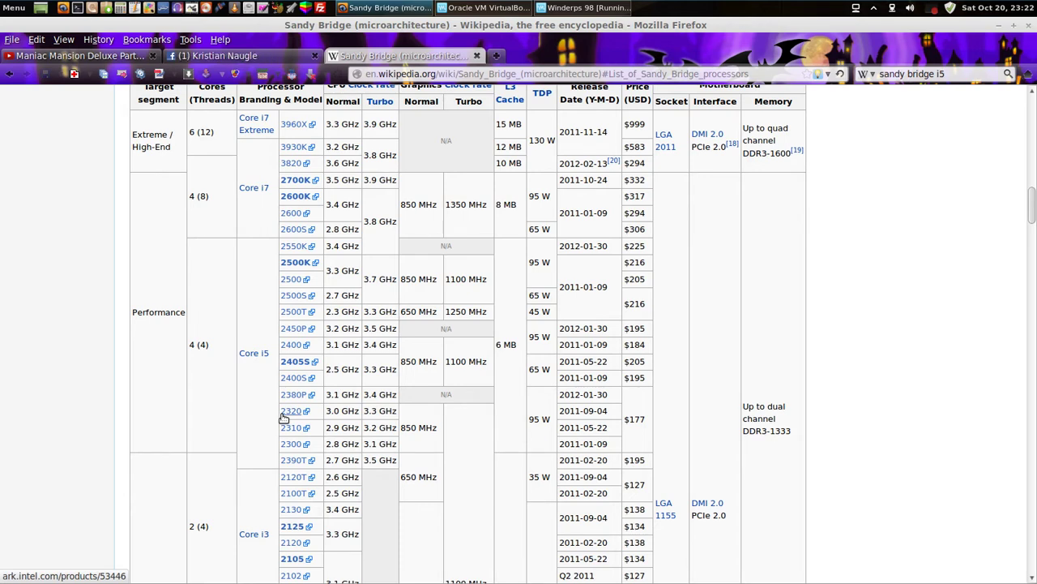
{"action": "scroll", "coordinate": [284, 417], "scroll_direction": "down", "scroll_amount": 4}
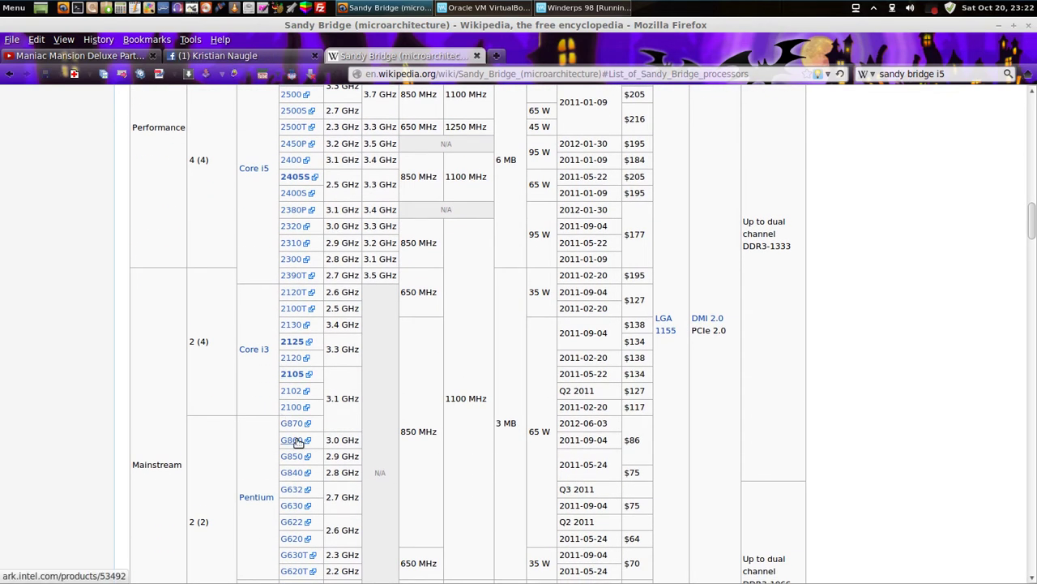
{"action": "scroll", "coordinate": [296, 441], "scroll_direction": "down", "scroll_amount": 3}
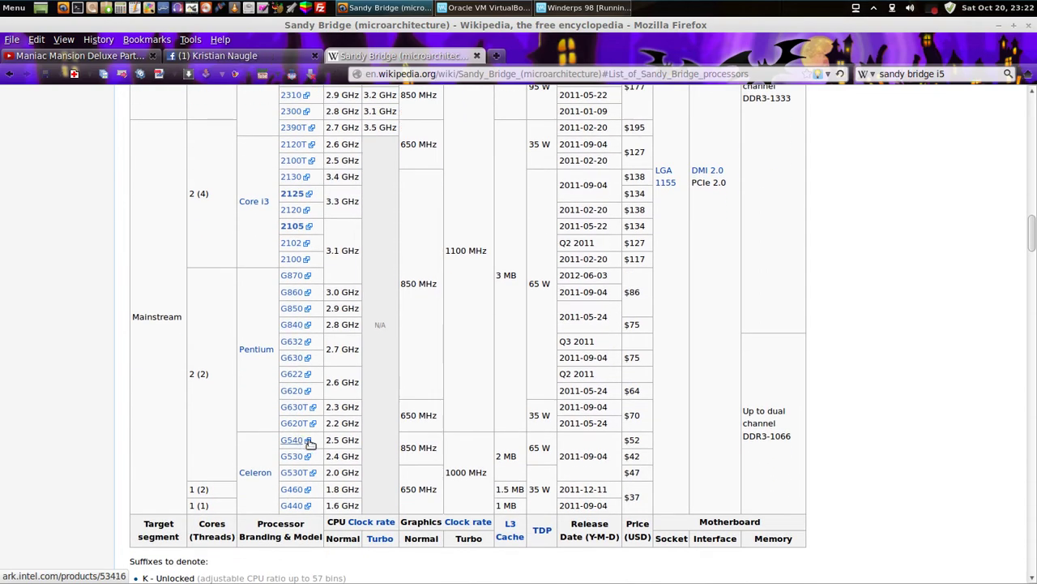
{"action": "scroll", "coordinate": [309, 442], "scroll_direction": "up", "scroll_amount": 7}
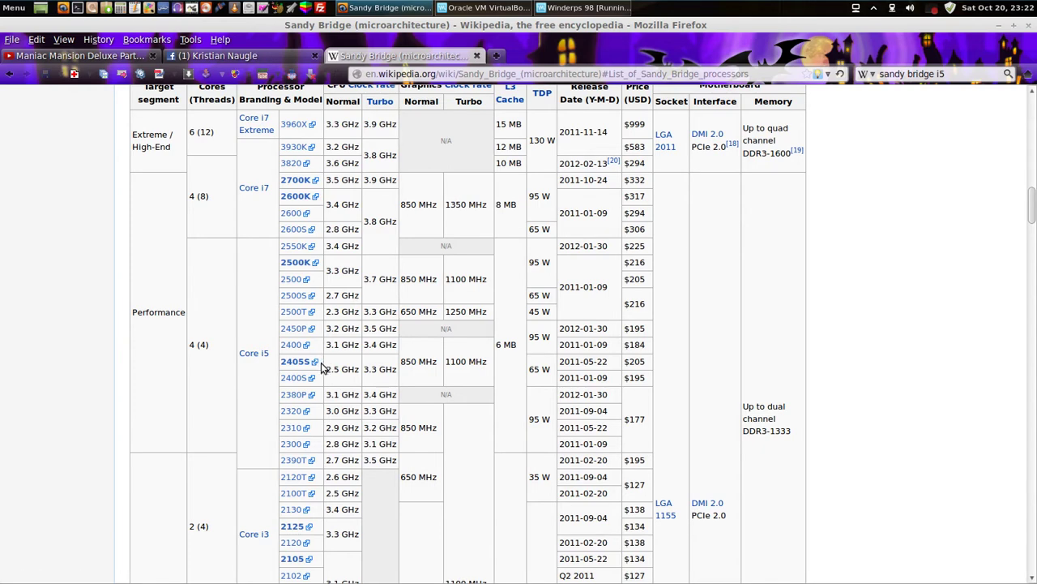
{"action": "left_click", "coordinate": [295, 411]}
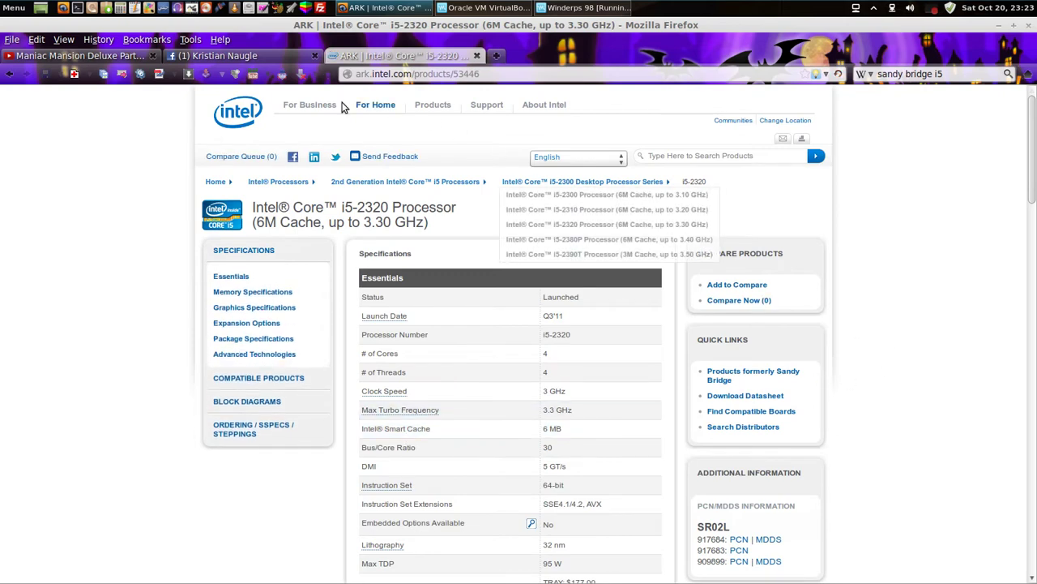
- Send the chat reply 'at.' and return to the i5-2320 specification page
{"action": "left_click", "coordinate": [235, 57]}
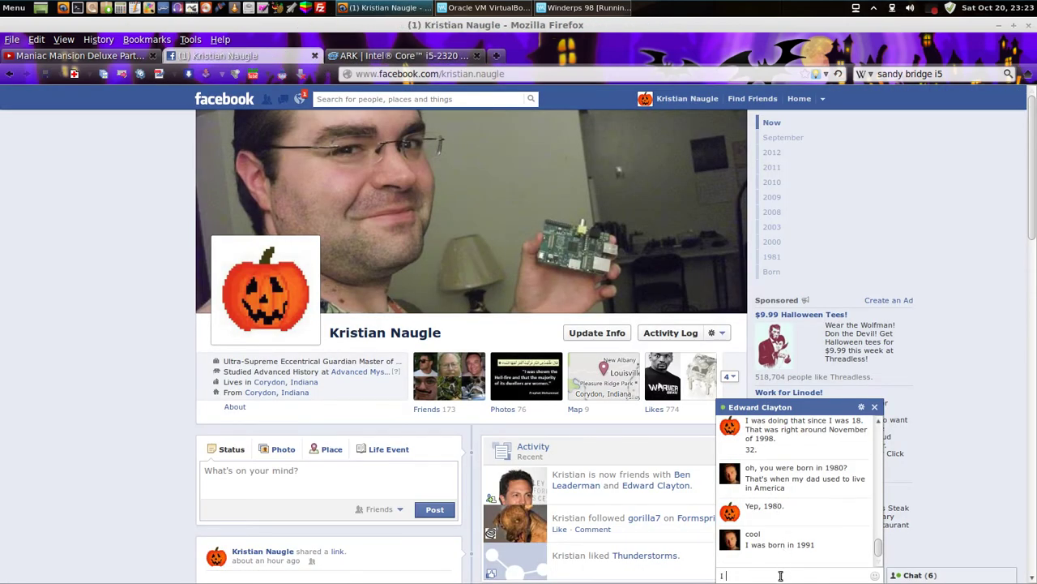
{"action": "type", "text": "at."}
{"action": "key", "text": "Return"}
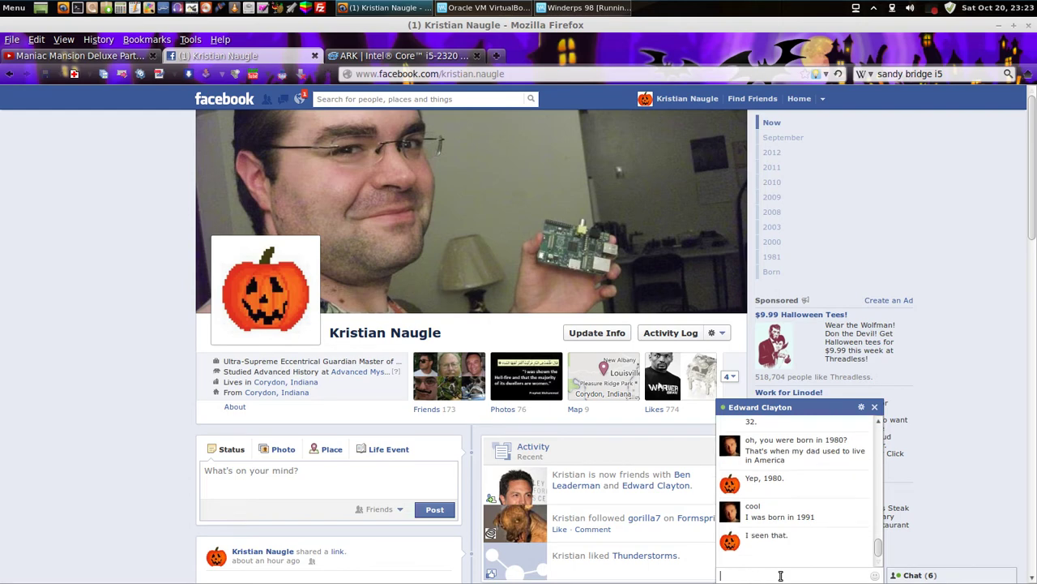
{"action": "left_click", "coordinate": [432, 57]}
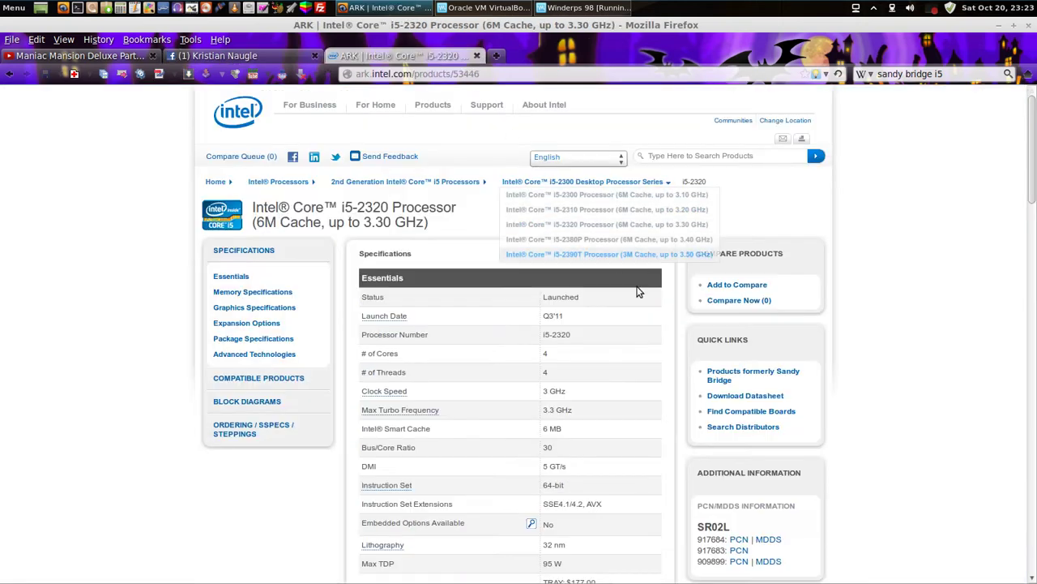
- Scroll the i5-2320 specifications and list all processors that support VT-x
{"action": "scroll", "coordinate": [966, 389], "scroll_direction": "down", "scroll_amount": 3}
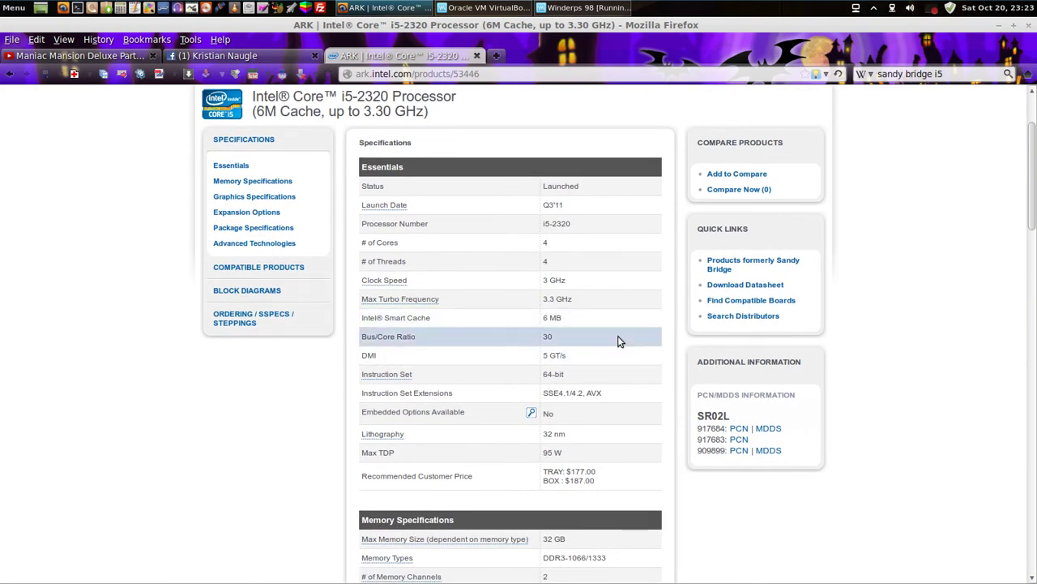
{"action": "scroll", "coordinate": [632, 421], "scroll_direction": "down", "scroll_amount": 3}
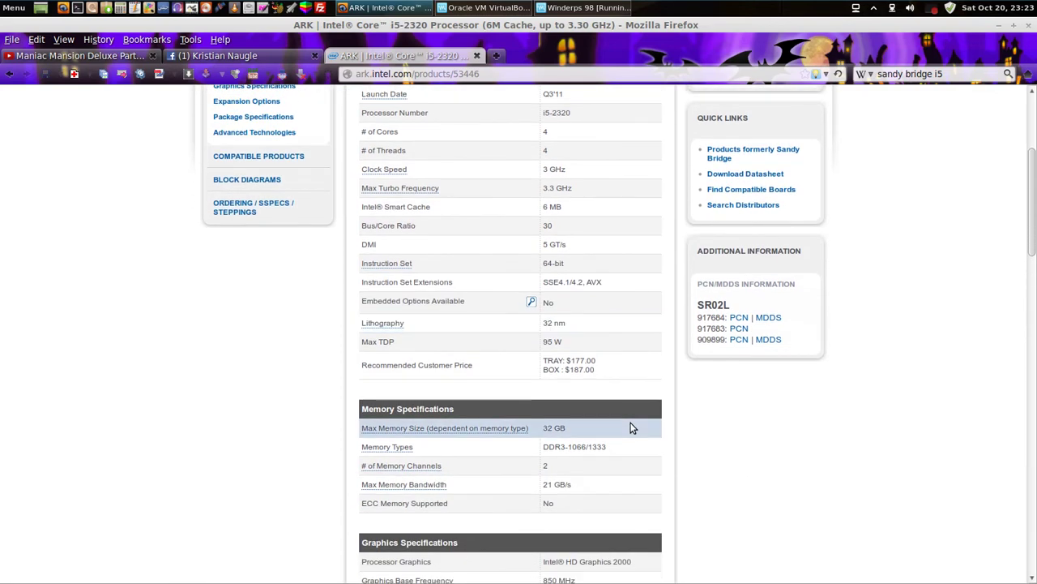
{"action": "scroll", "coordinate": [632, 427], "scroll_direction": "down", "scroll_amount": 9}
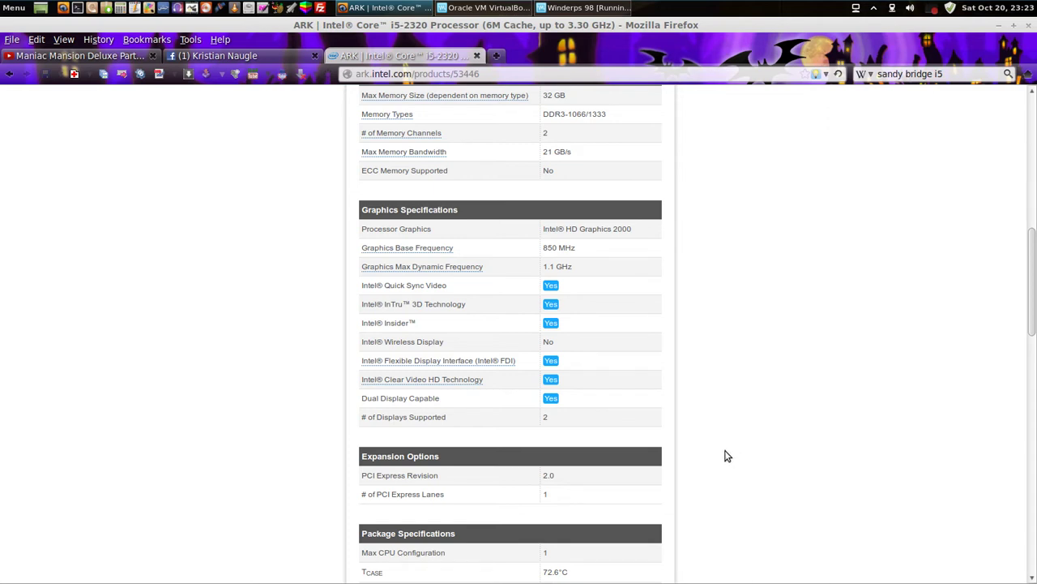
{"action": "scroll", "coordinate": [727, 456], "scroll_direction": "down", "scroll_amount": 5}
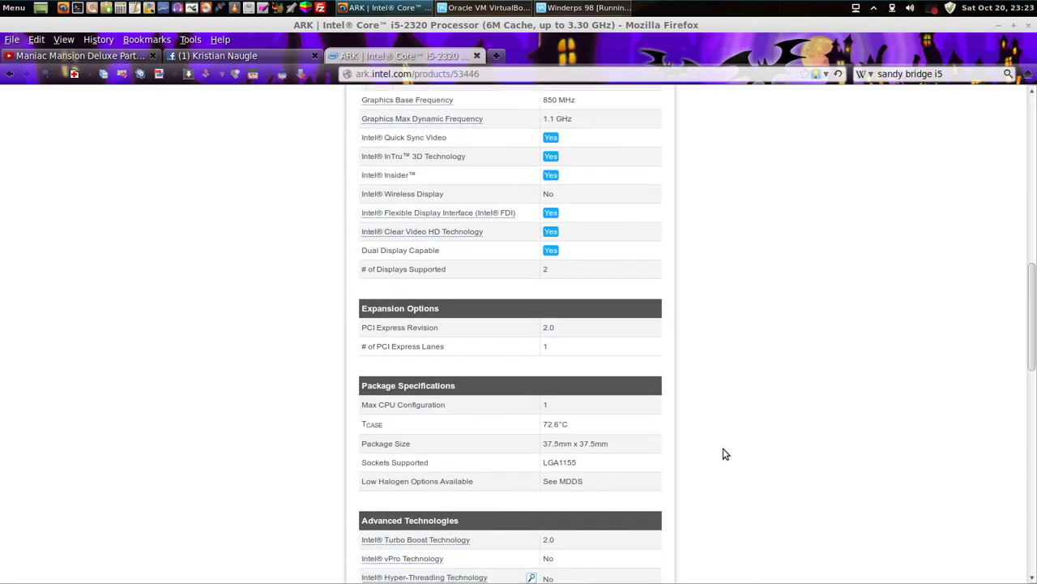
{"action": "scroll", "coordinate": [726, 454], "scroll_direction": "down", "scroll_amount": 4}
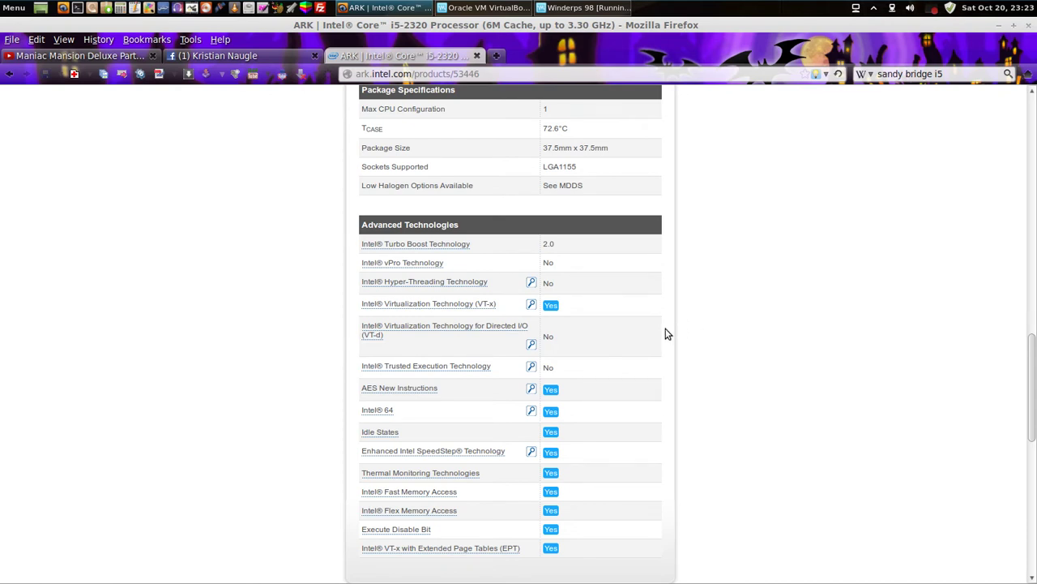
{"action": "left_click", "coordinate": [535, 306]}
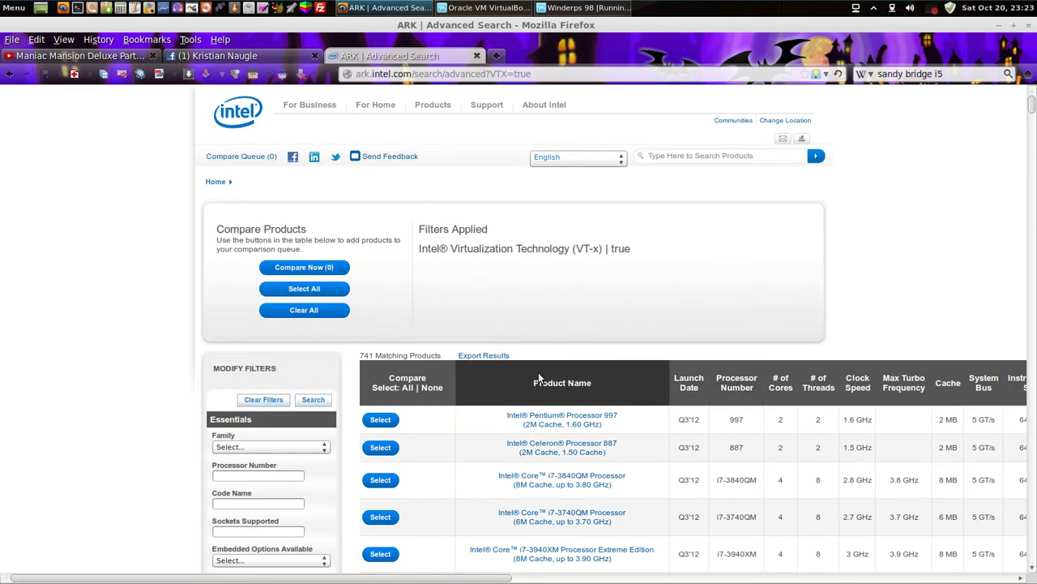
{"action": "scroll", "coordinate": [513, 364], "scroll_direction": "down", "scroll_amount": 5}
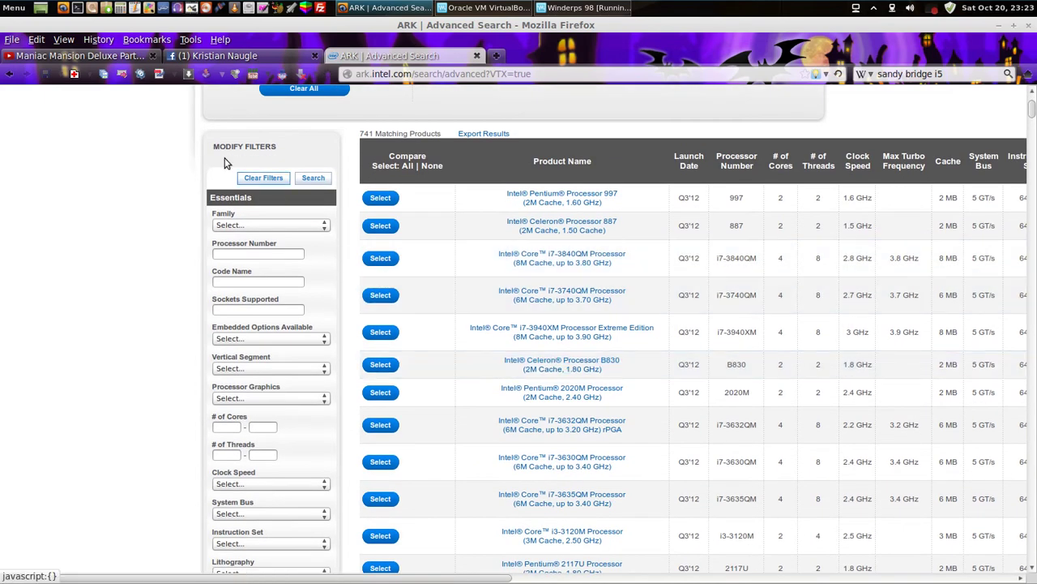
- Return to the i5-2320 specifications, scroll through them, and close the ARK tab
{"action": "left_click", "coordinate": [10, 74]}
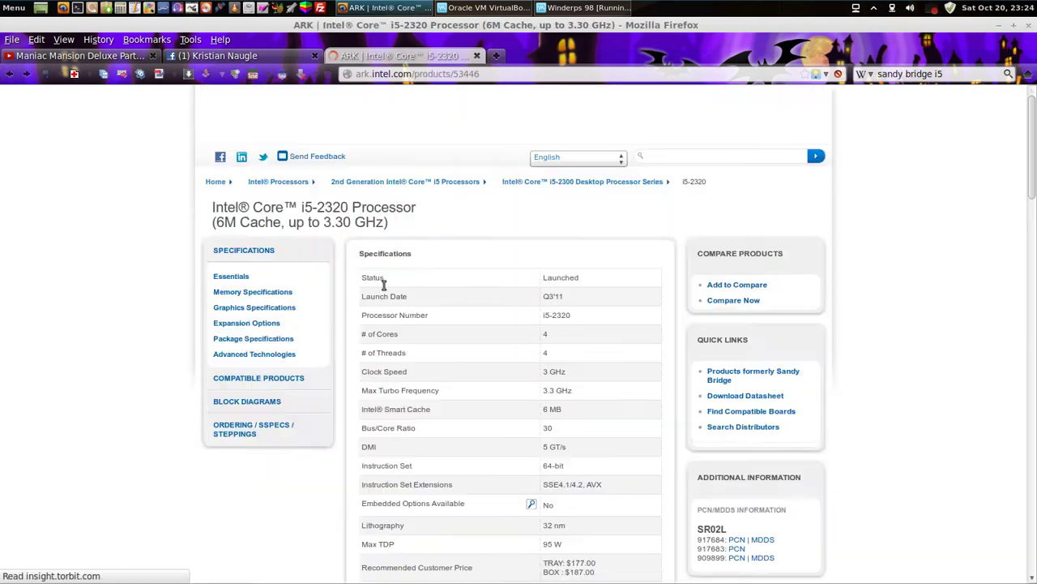
{"action": "scroll", "coordinate": [713, 414], "scroll_direction": "down", "scroll_amount": 5}
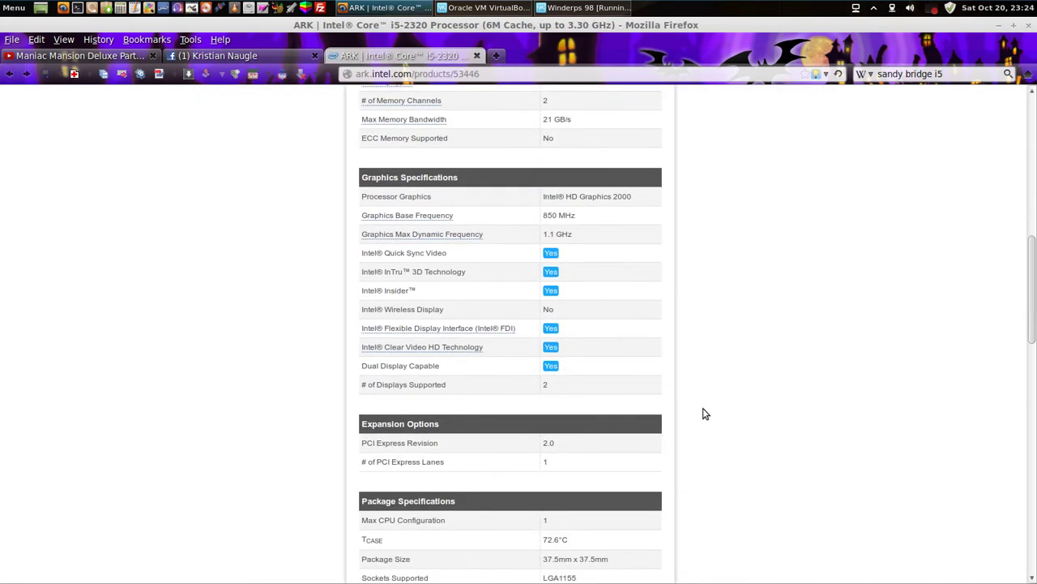
{"action": "scroll", "coordinate": [700, 406], "scroll_direction": "down", "scroll_amount": 10}
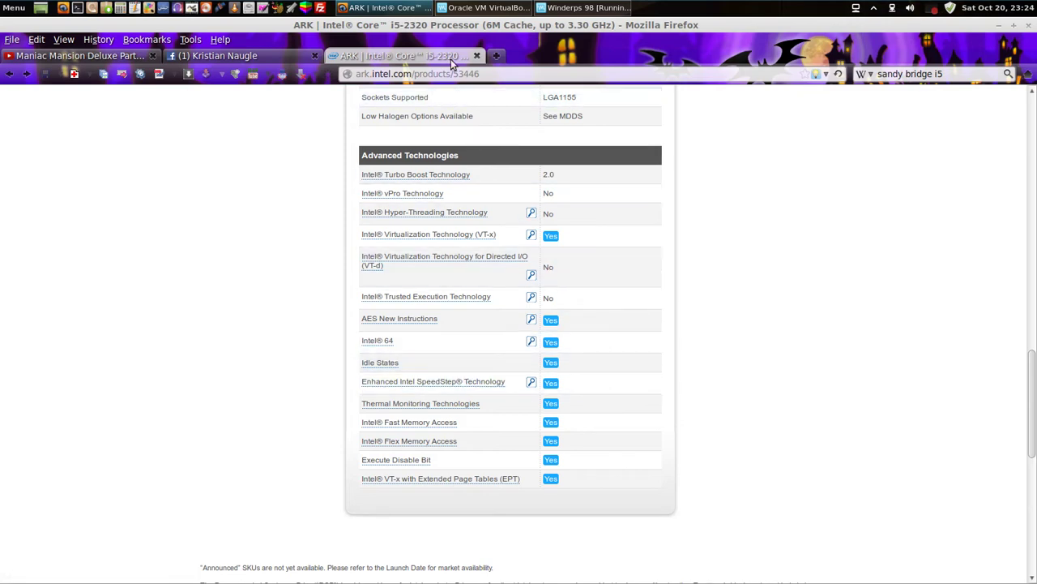
{"action": "left_click", "coordinate": [476, 56]}
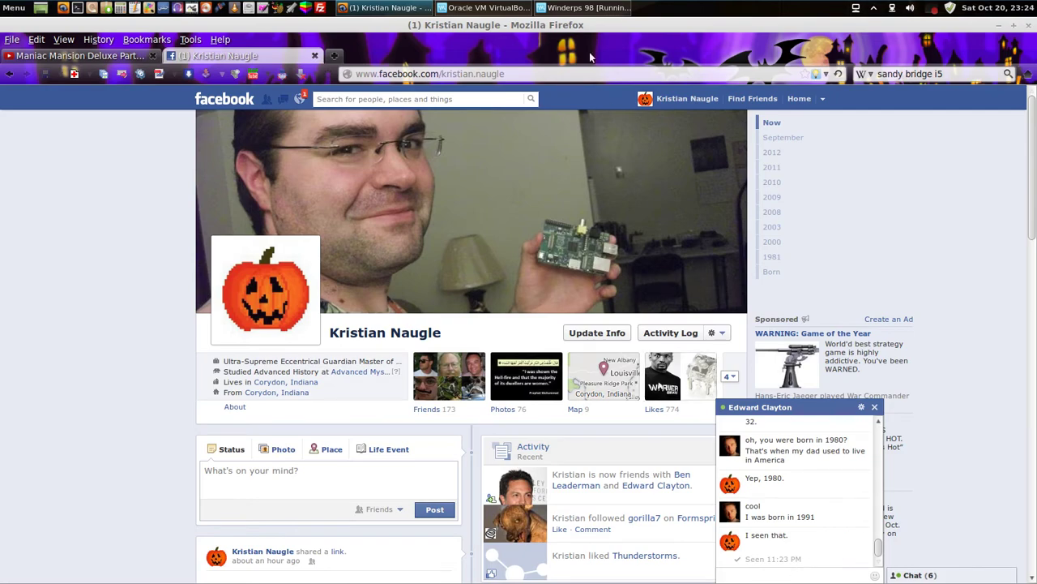
{"action": "left_click", "coordinate": [584, 10]}
- Set the Windows 98 time zone to (GMT-05:00) Indiana (East), apply it and confirm
{"action": "left_click", "coordinate": [669, 337]}
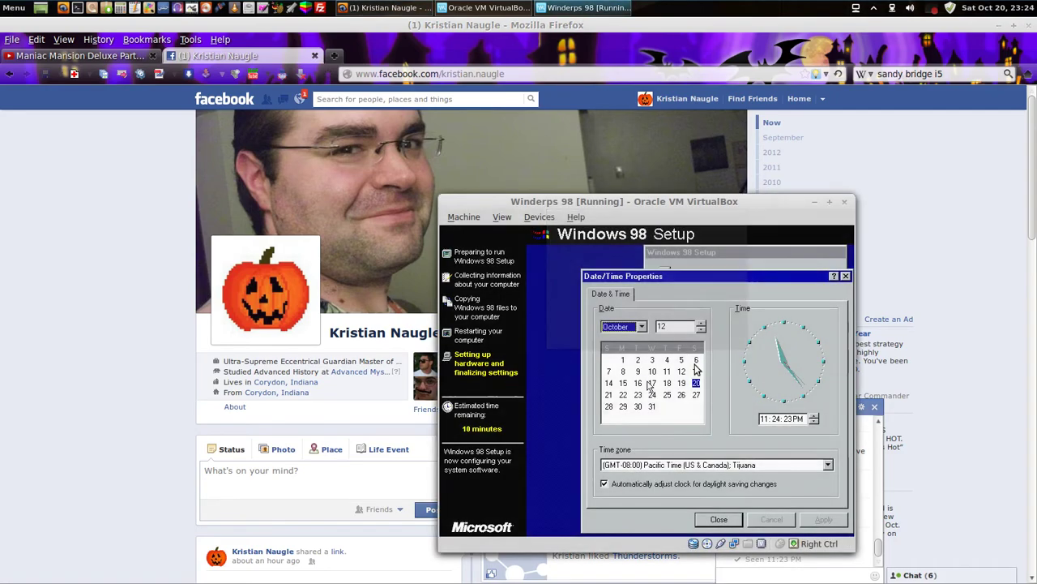
{"action": "left_click", "coordinate": [774, 492]}
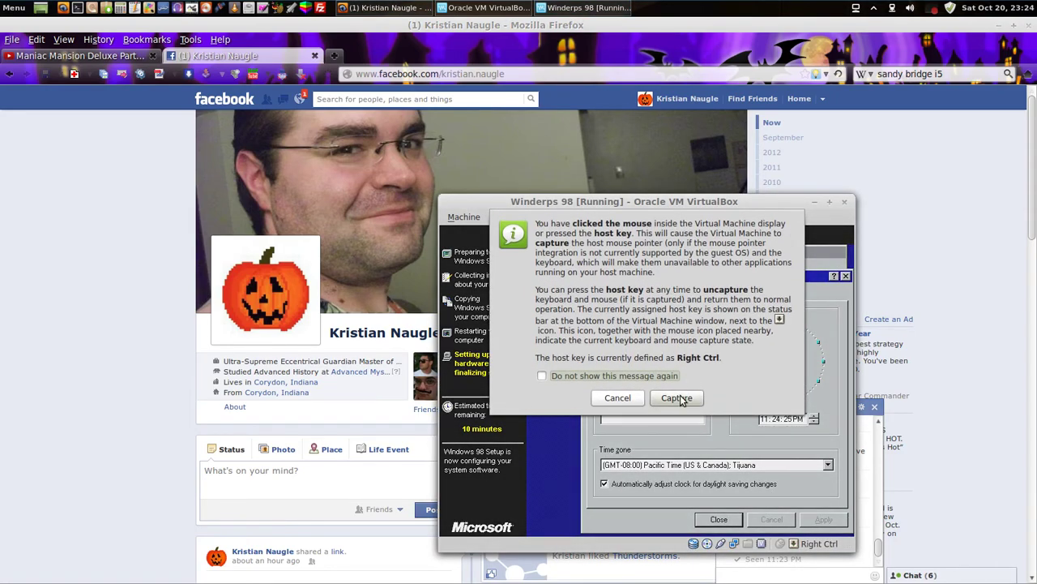
{"action": "left_click", "coordinate": [677, 397]}
{"action": "left_click", "coordinate": [712, 458]}
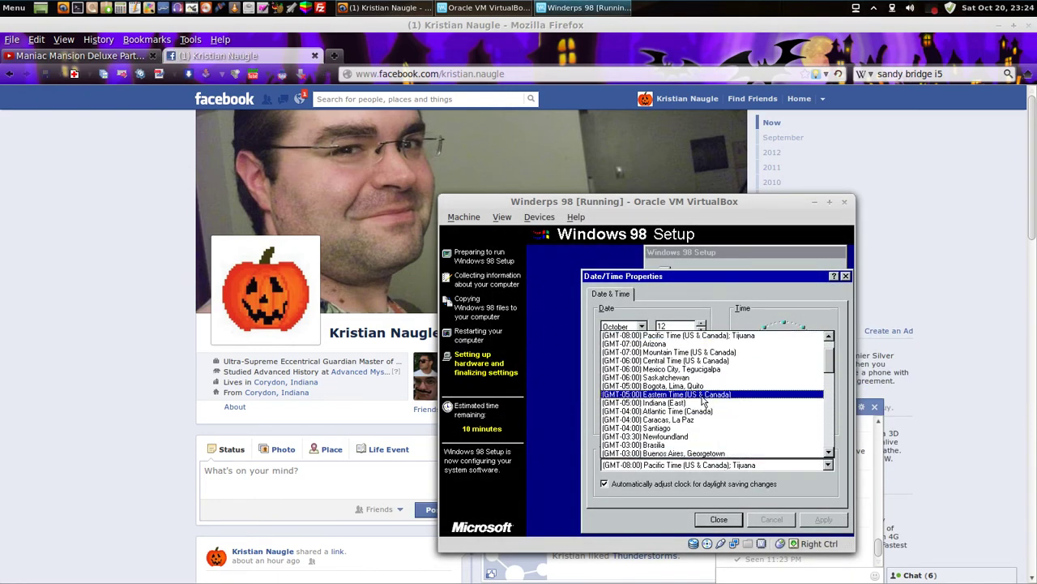
{"action": "left_click", "coordinate": [706, 404]}
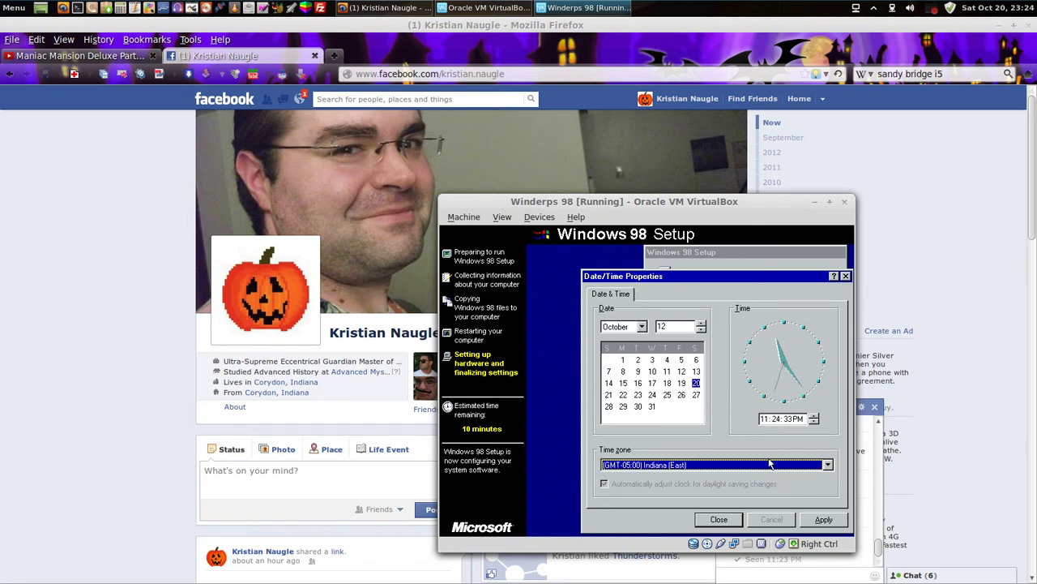
{"action": "left_click", "coordinate": [821, 521]}
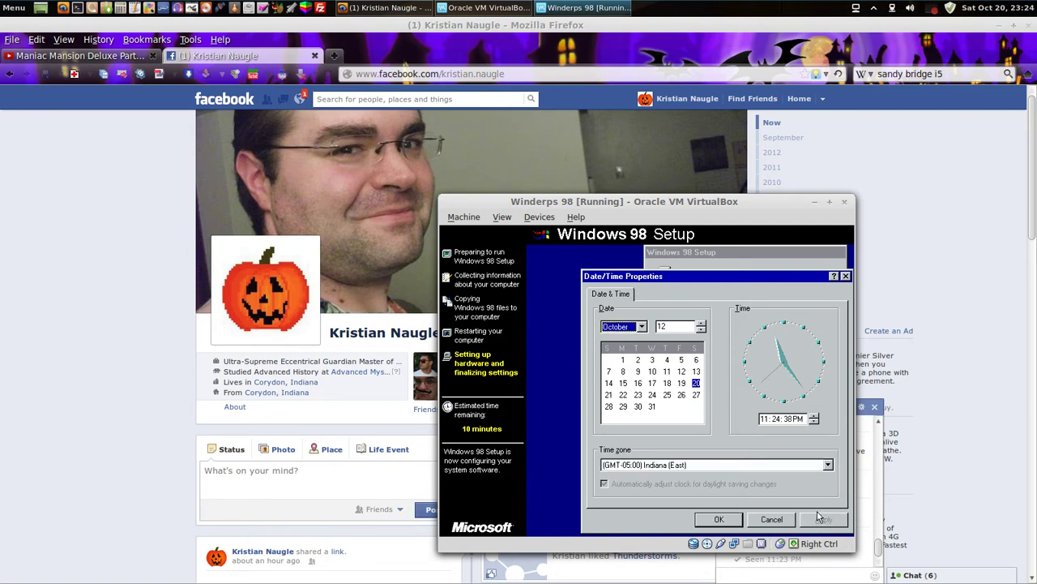
{"action": "left_click", "coordinate": [735, 518]}
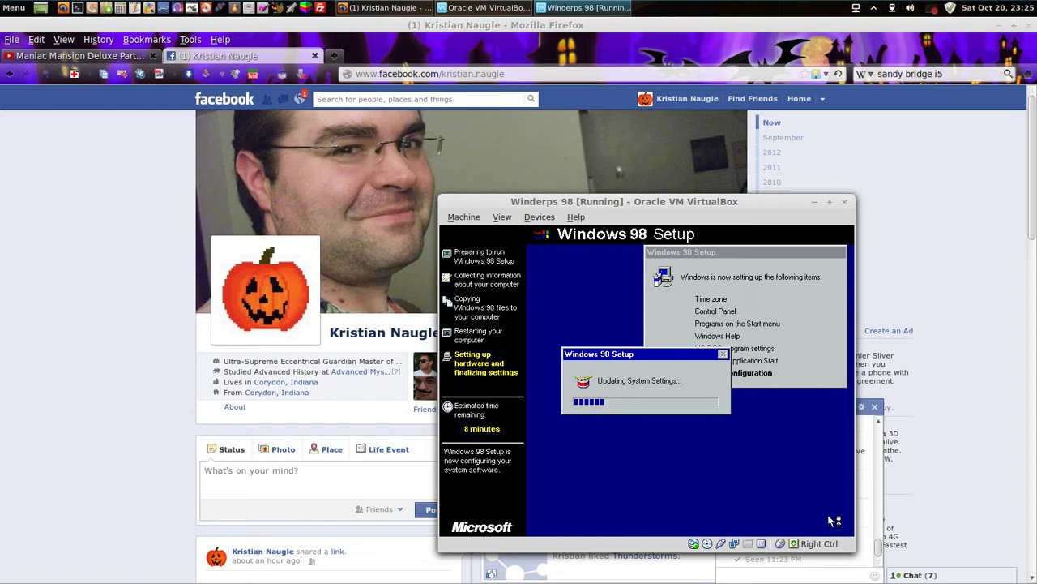
{"action": "left_click", "coordinate": [855, 574]}
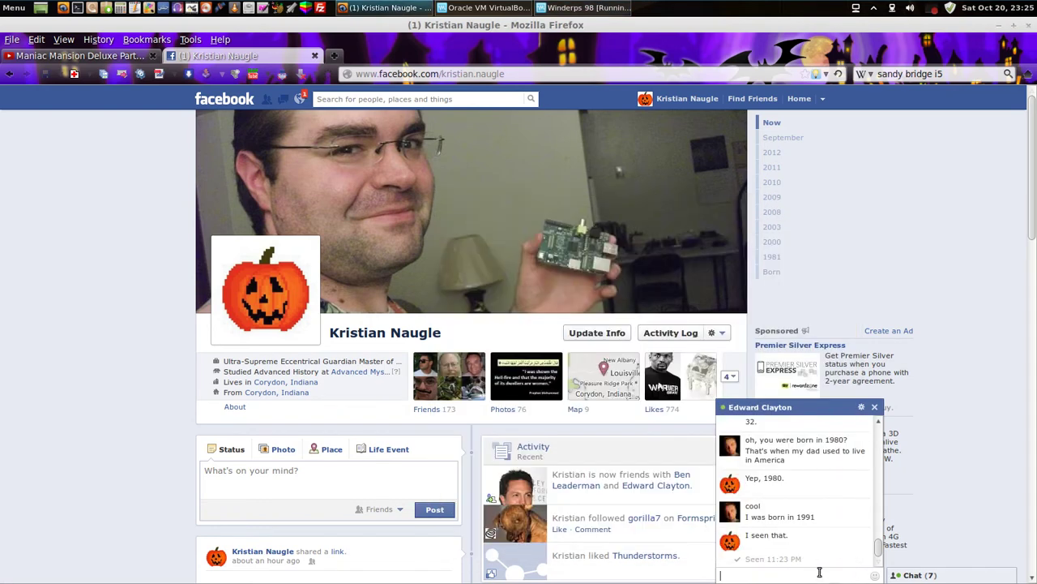
- Send 'What do you do with computers?' and a message about Game Genie codes, then open a new tab
{"action": "type", "text": "What do you do with computers?"}
{"action": "key", "text": "Return"}
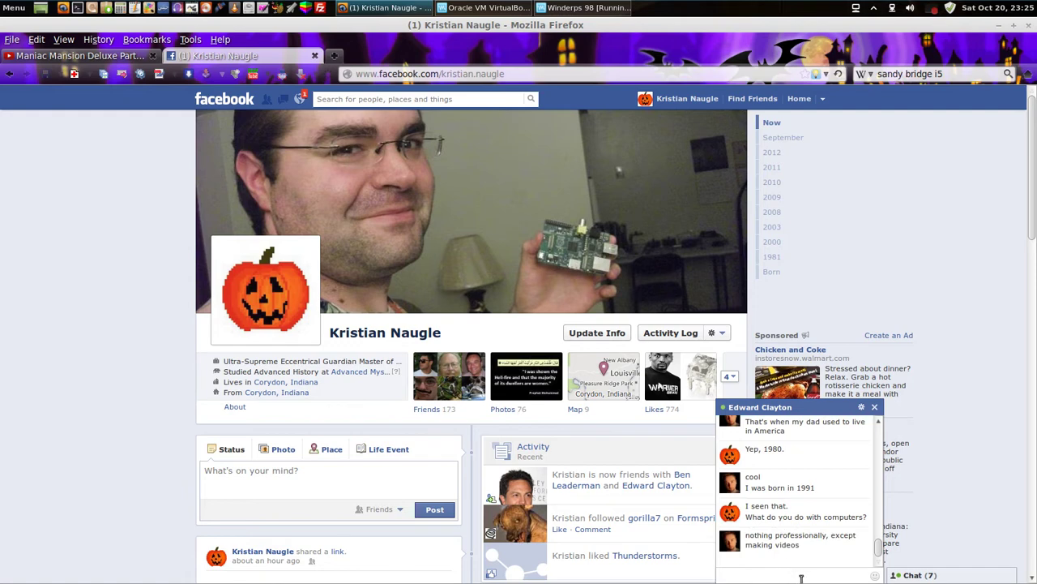
{"action": "left_click", "coordinate": [799, 575]}
{"action": "type", "text": "I have been"}
{"action": "key", "text": "BackSpace"}
{"action": "type", "text": "Game Genie "}
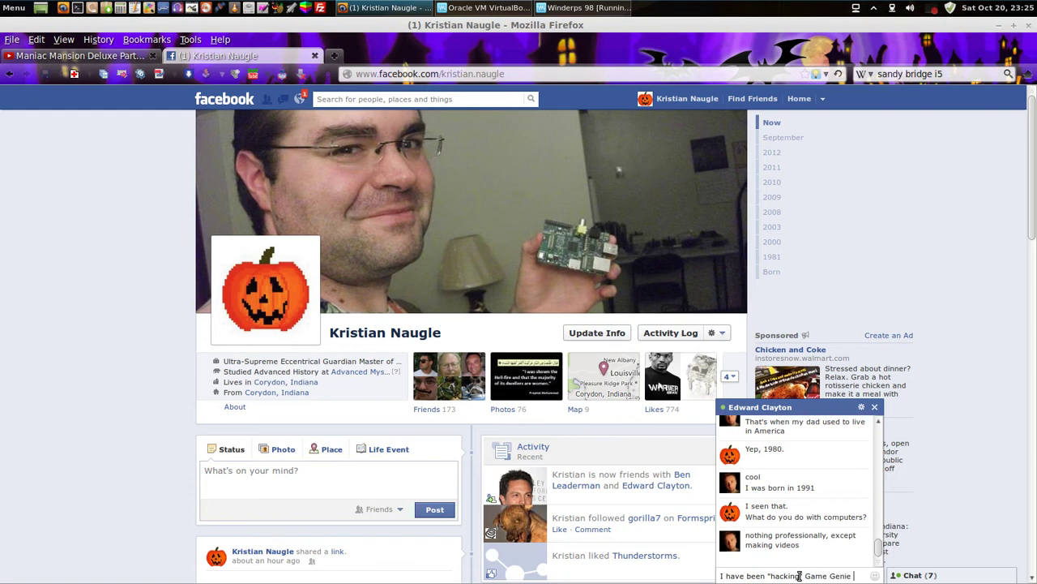
{"action": "type", "text": "codes for "}
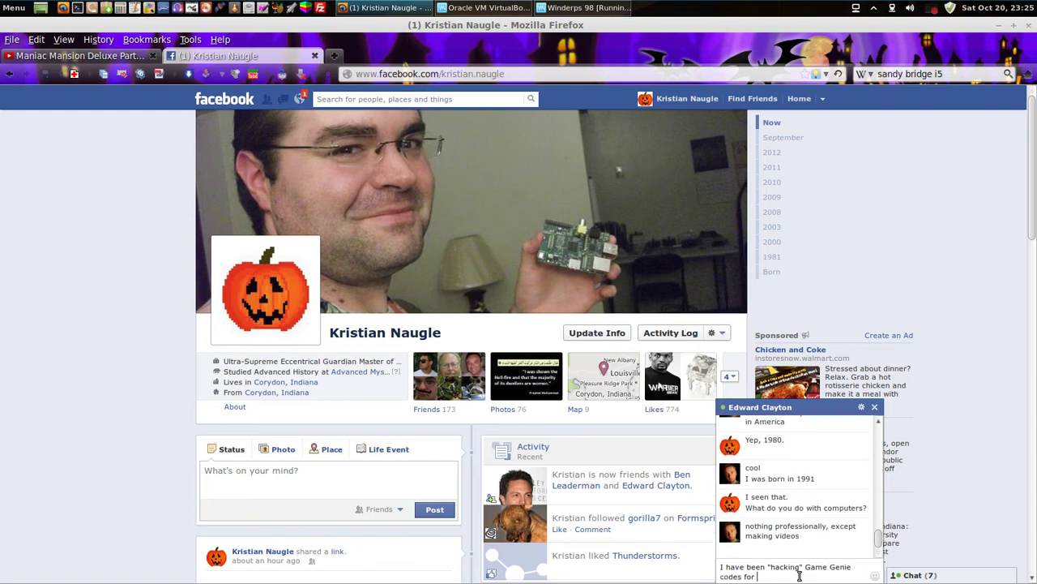
{"action": "type", "text": "almost as long as you've been alive."}
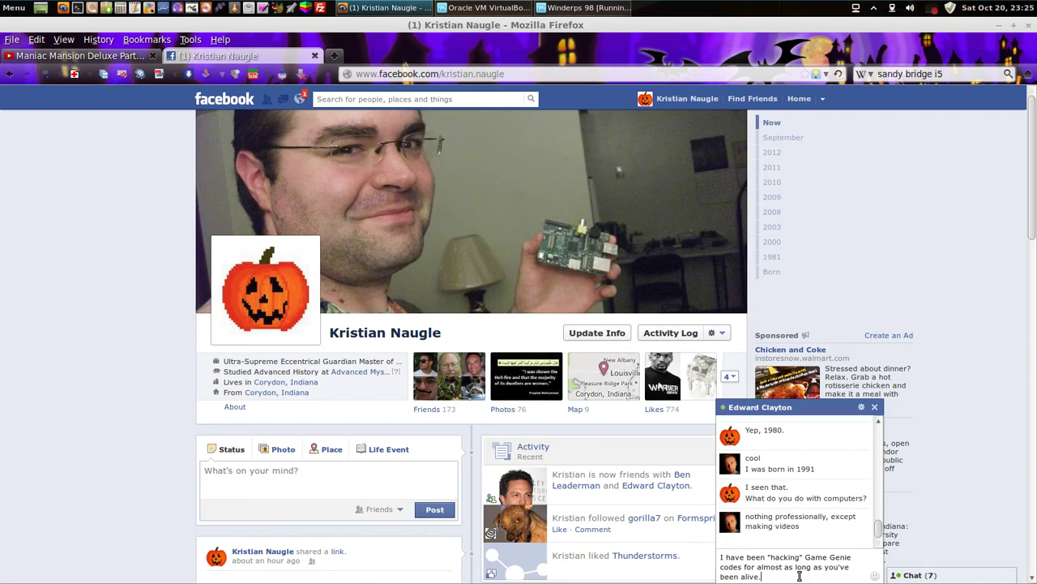
{"action": "key", "text": "Return"}
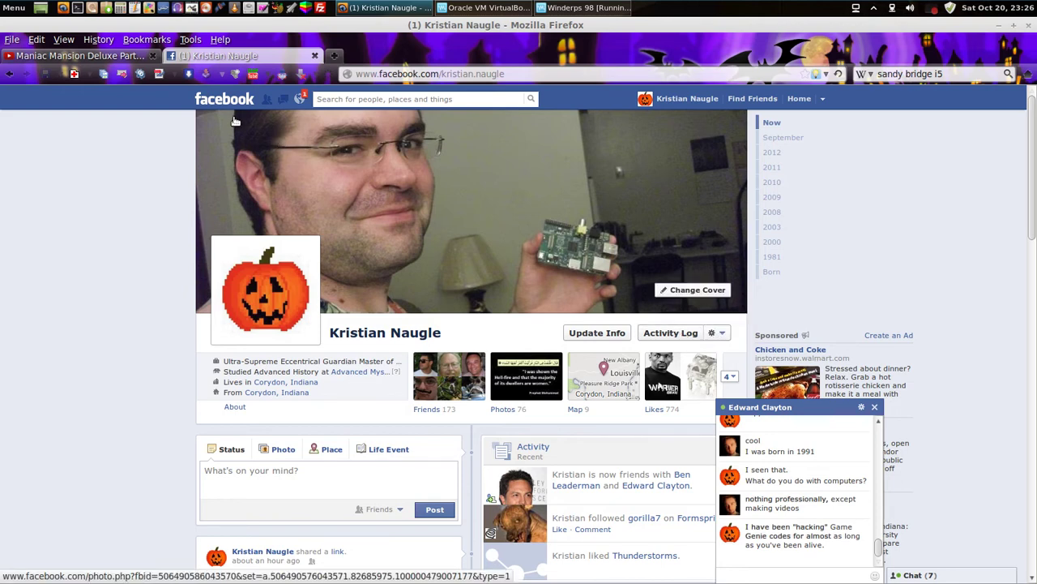
{"action": "left_click", "coordinate": [333, 55]}
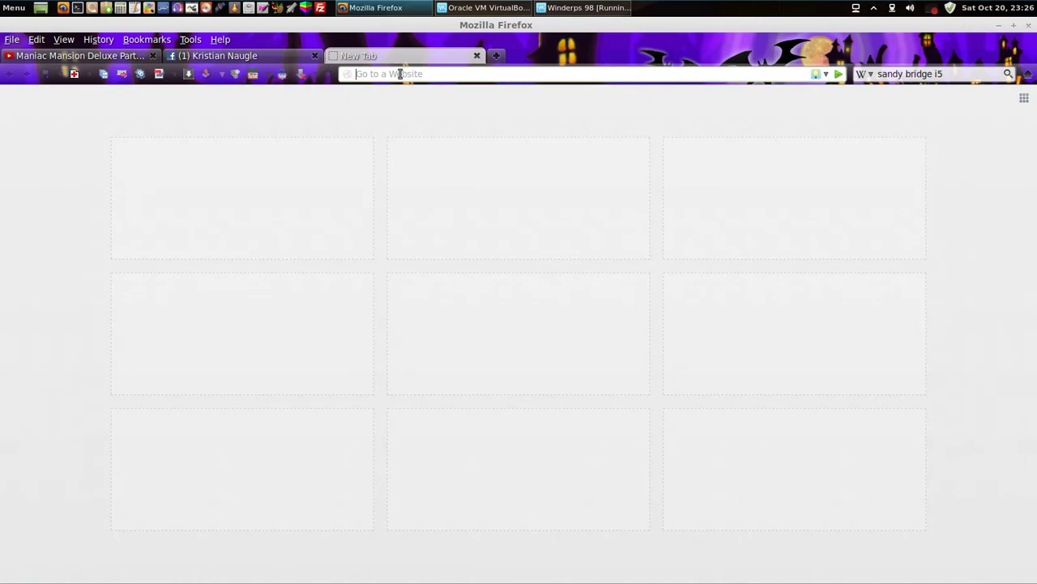
{"action": "type", "text": "www.g"}
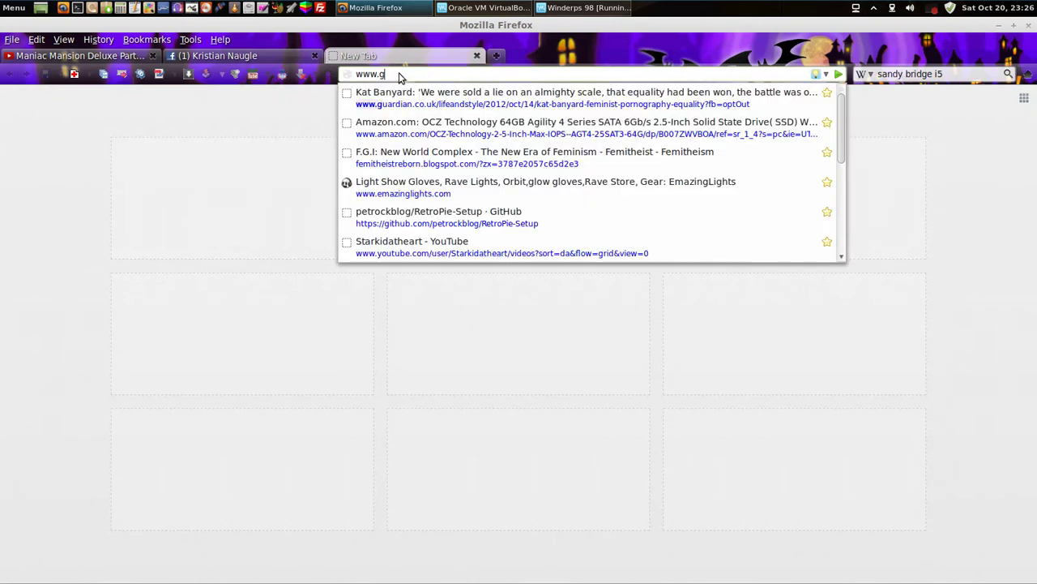
{"action": "type", "text": "aming.nauglef"}
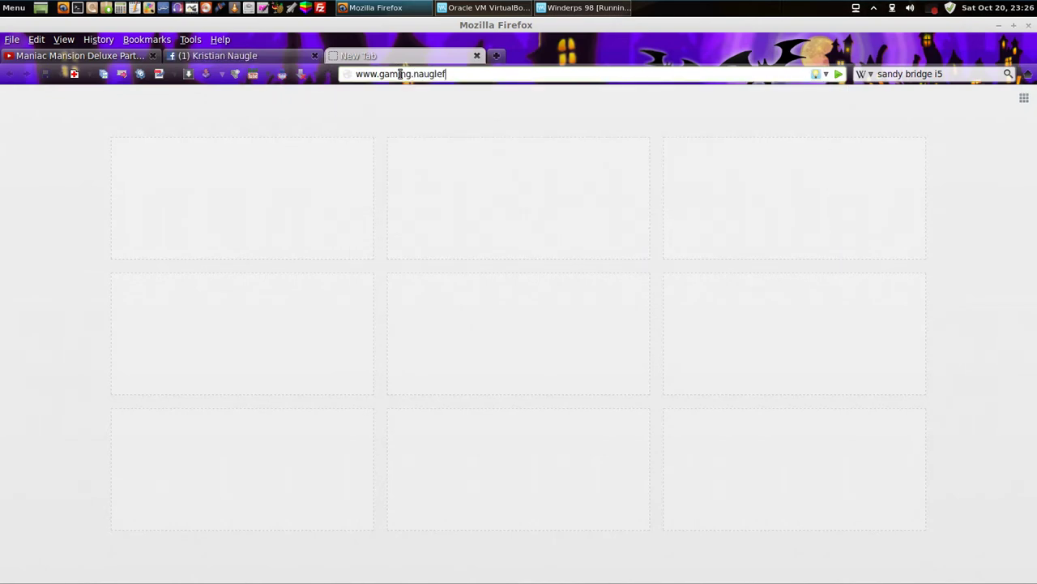
{"action": "type", "text": "est.net/maniacmansi"}
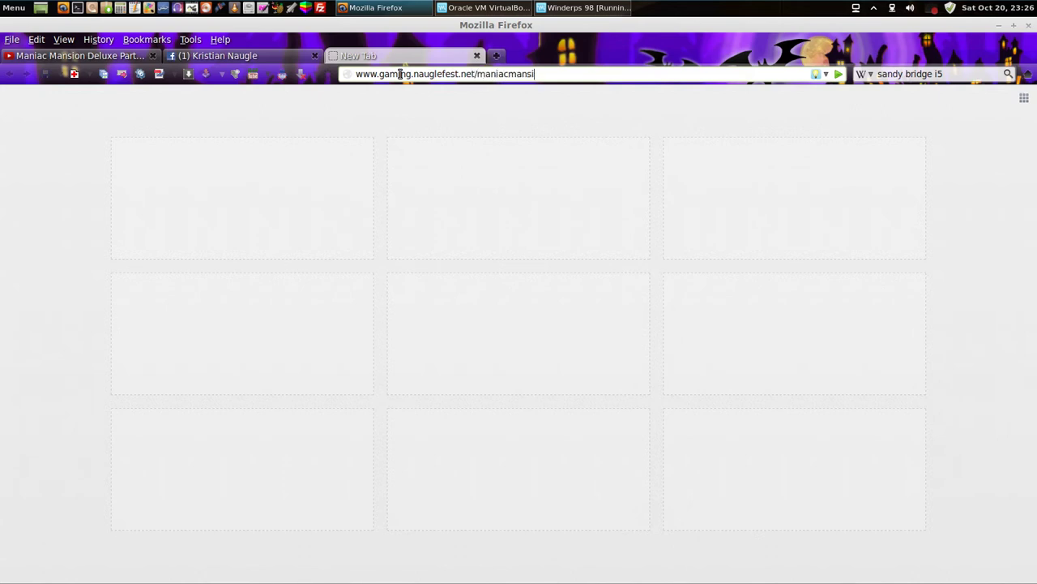
{"action": "type", "text": "on"}
{"action": "key", "text": "Return"}
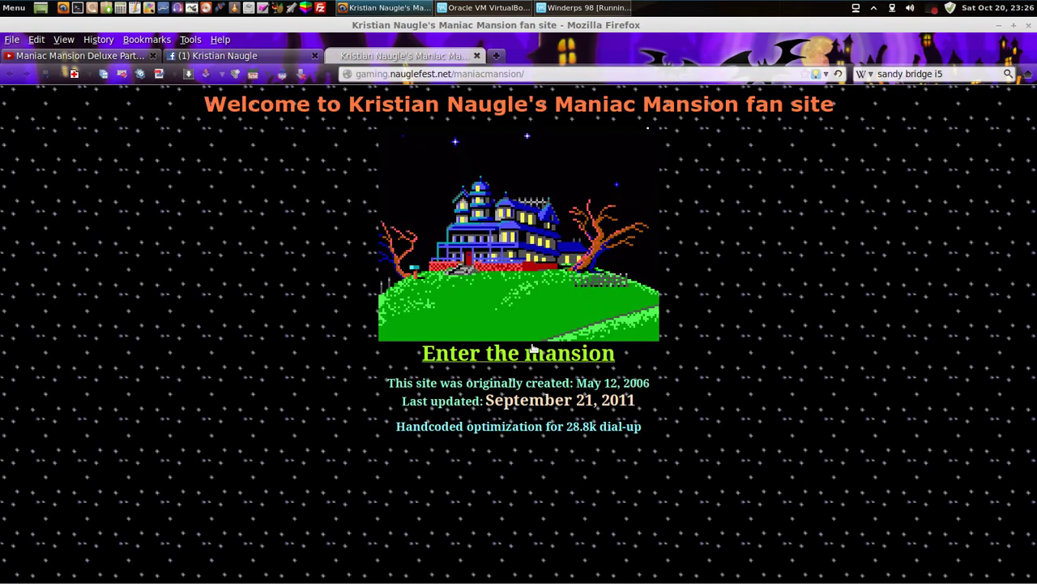
{"action": "left_click", "coordinate": [503, 356]}
{"action": "scroll", "coordinate": [655, 333], "scroll_direction": "down", "scroll_amount": 5}
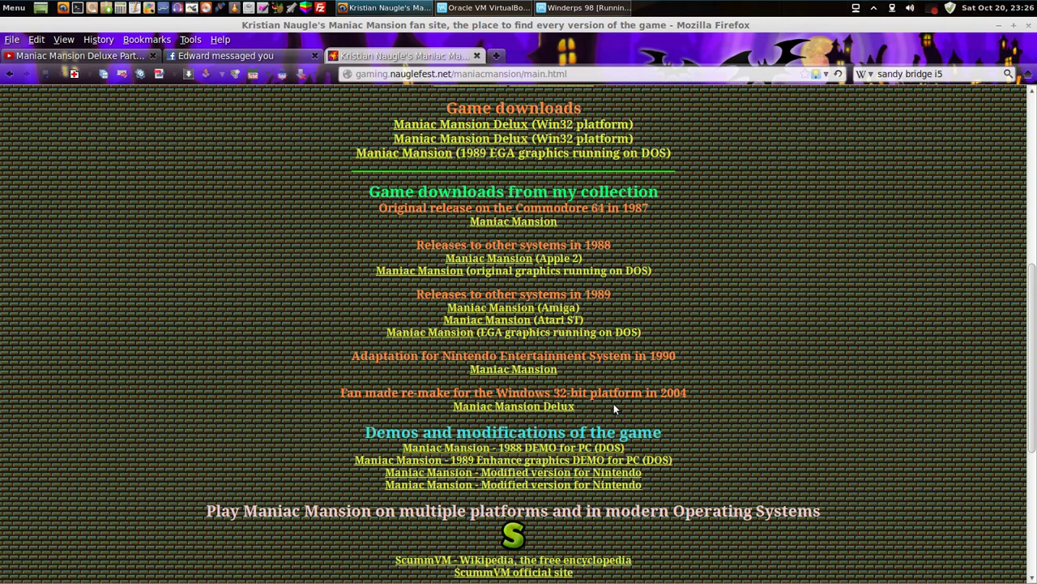
- Save the Maniac Mansion Delux installer mmd11setup.zip into Downloads, then return to Facebook
{"action": "left_click", "coordinate": [541, 407]}
{"action": "left_click", "coordinate": [632, 377]}
{"action": "left_click", "coordinate": [324, 221]}
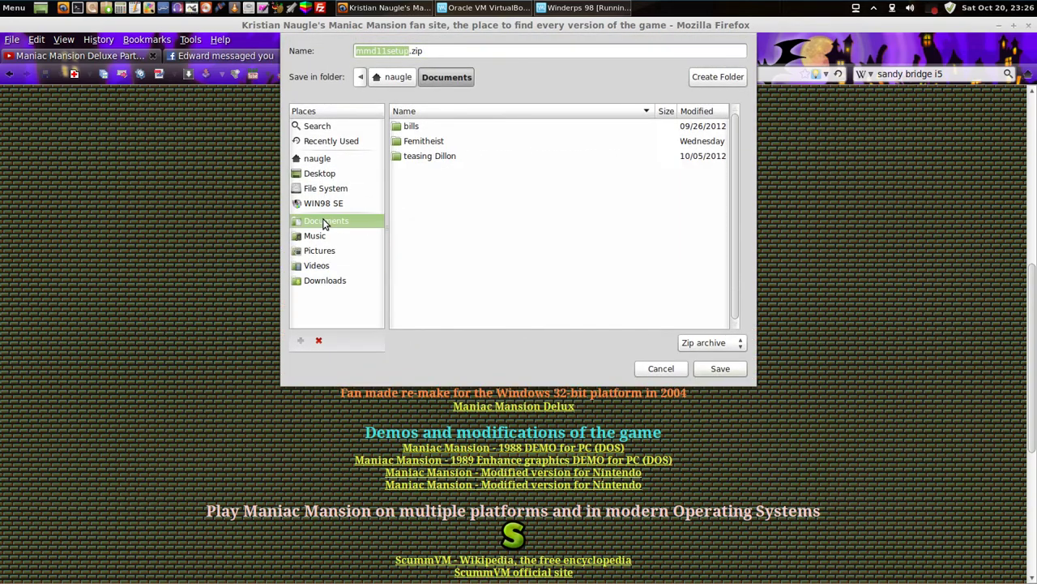
{"action": "left_click", "coordinate": [325, 188]}
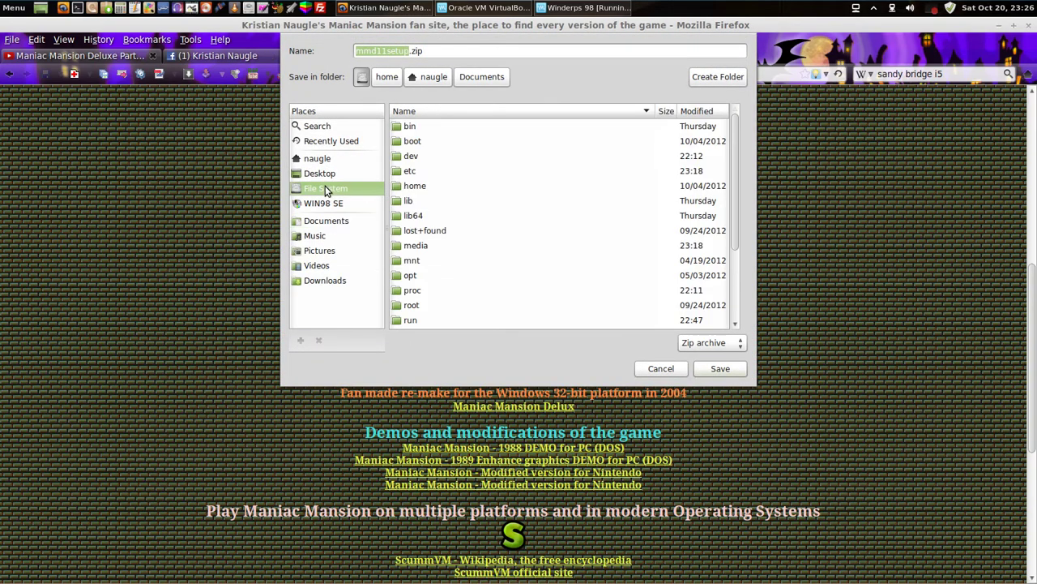
{"action": "left_click", "coordinate": [324, 280]}
{"action": "left_click", "coordinate": [721, 368]}
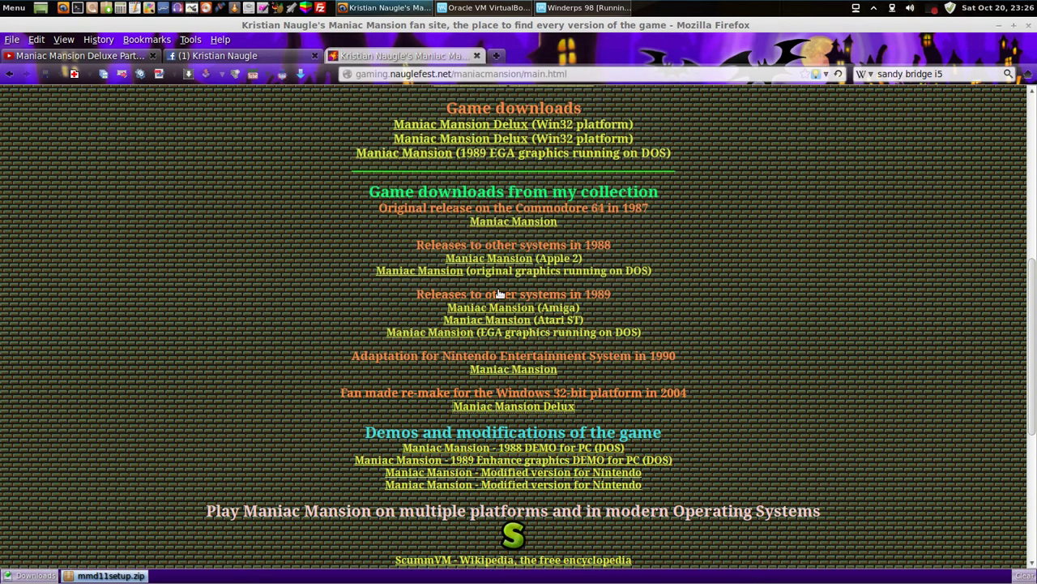
{"action": "left_click", "coordinate": [235, 57]}
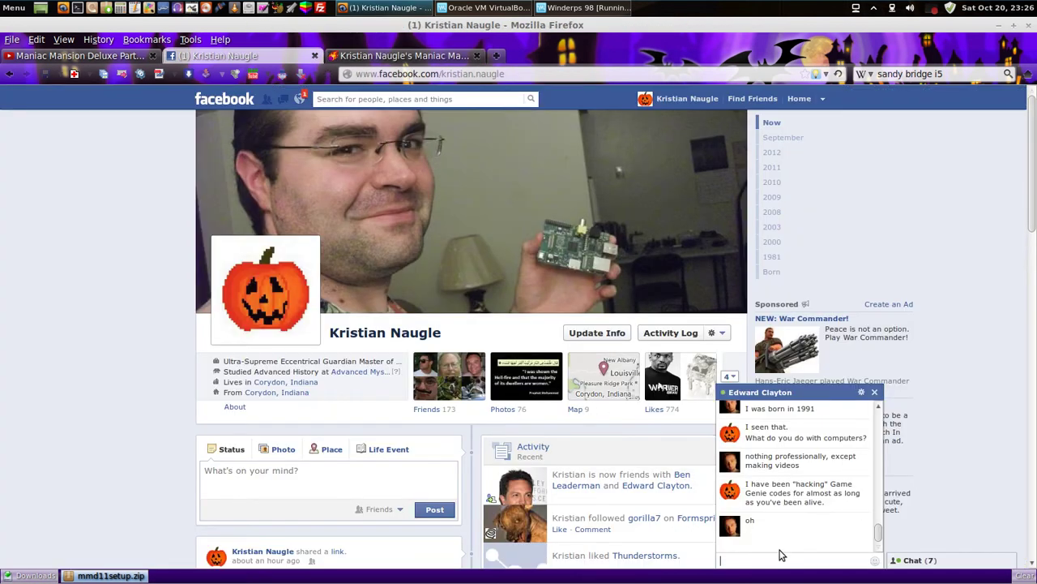
- Send chat messages about technical hobbies and making more videos, then switch to the fan site tab
{"action": "type", "text": "Yeah dude, me and Tom are int"}
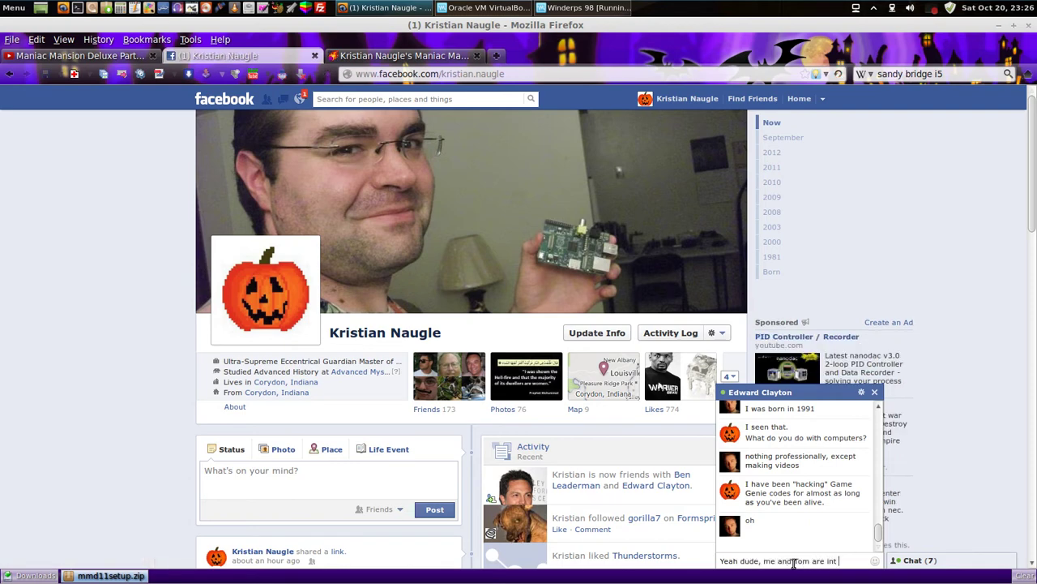
{"action": "type", "text": "o all kinds os stuff that"}
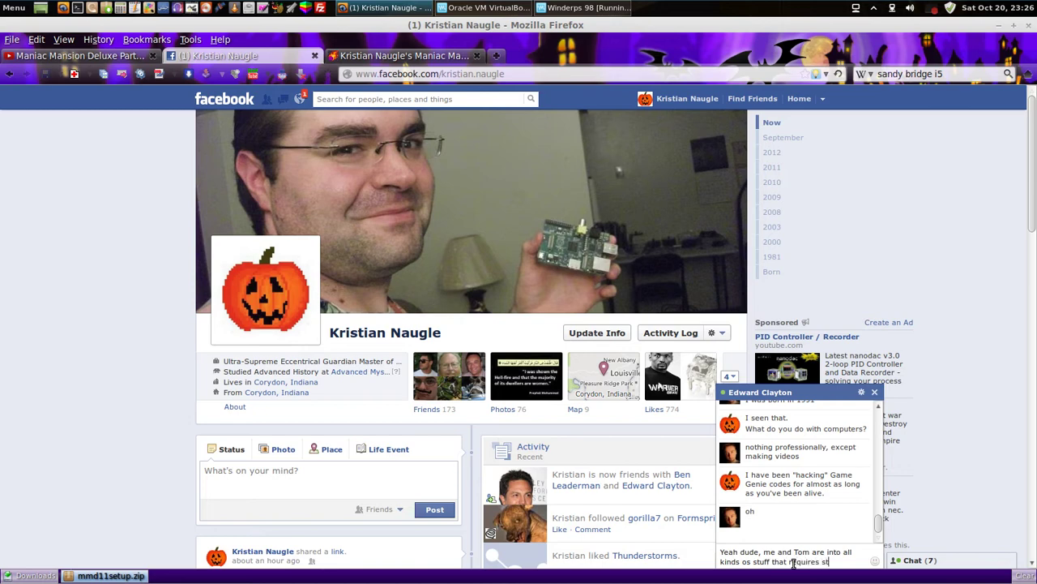
{"action": "type", "text": " requires skill and technical k"}
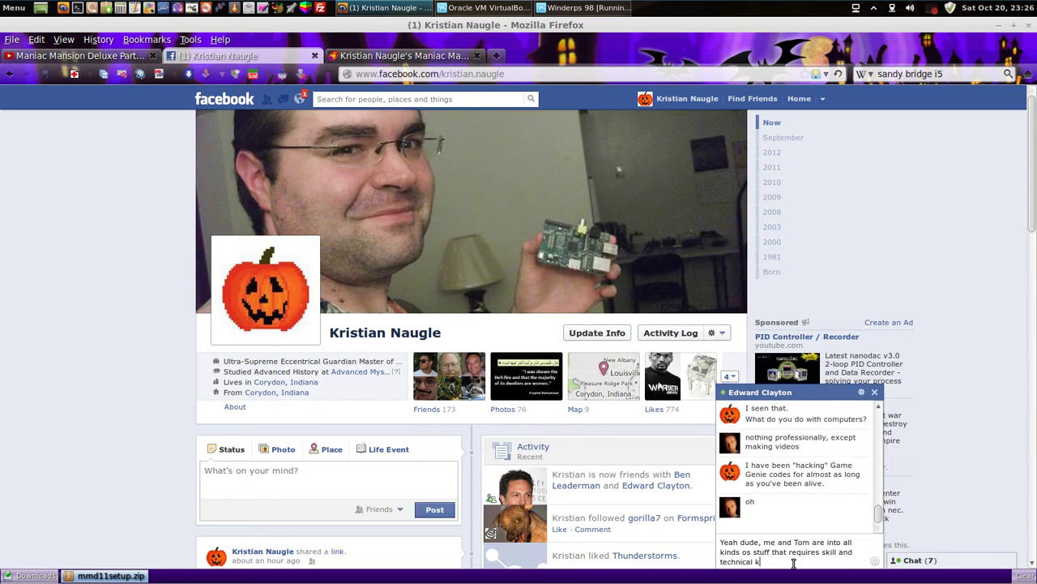
{"action": "type", "text": "nowledge."}
{"action": "key", "text": "Return"}
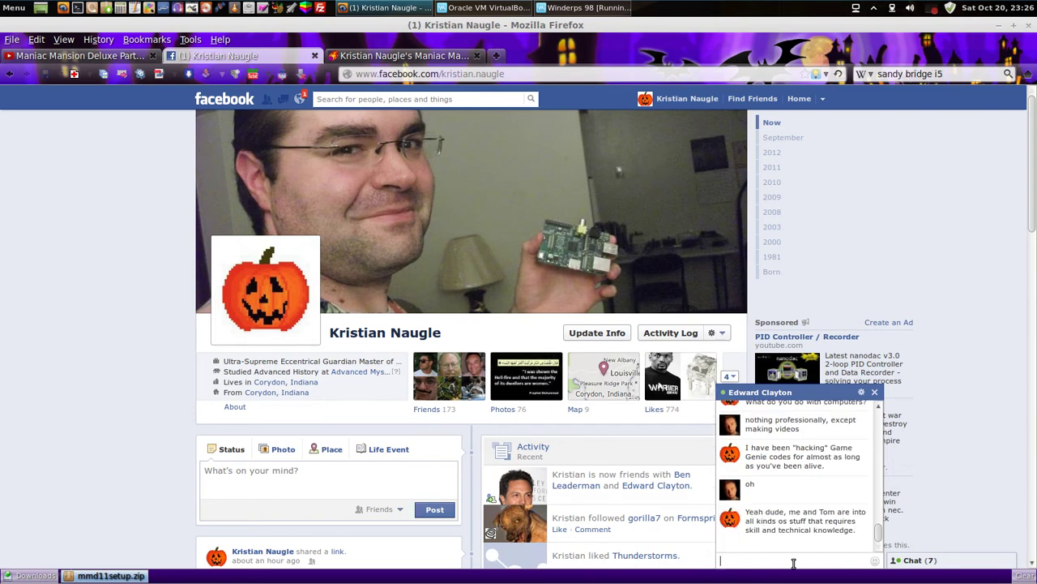
{"action": "type", "text": "I need to stop being lazy and make some more "}
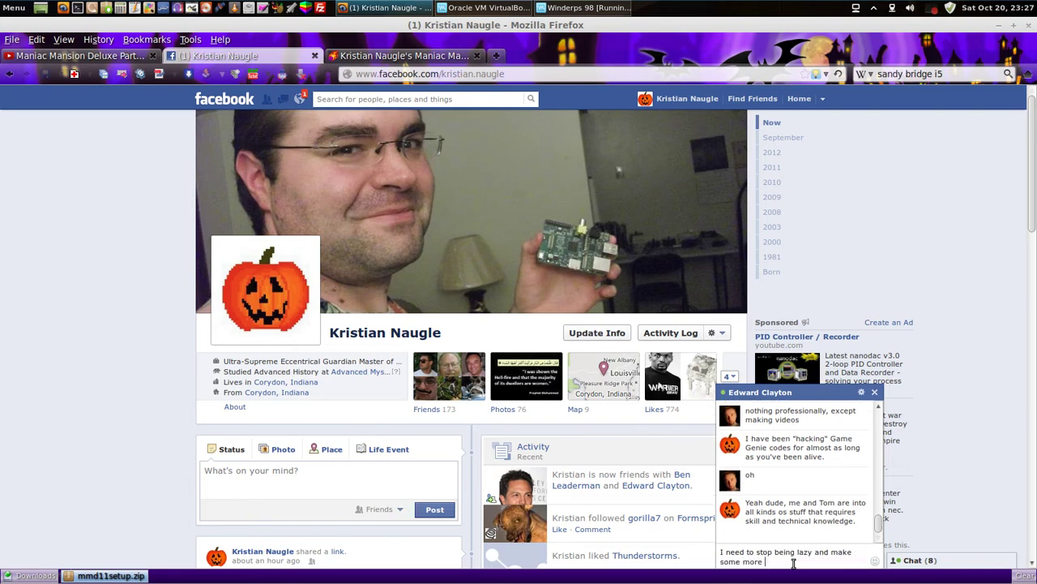
{"action": "type", "text": "videos about that stuff."}
{"action": "key", "text": "Return"}
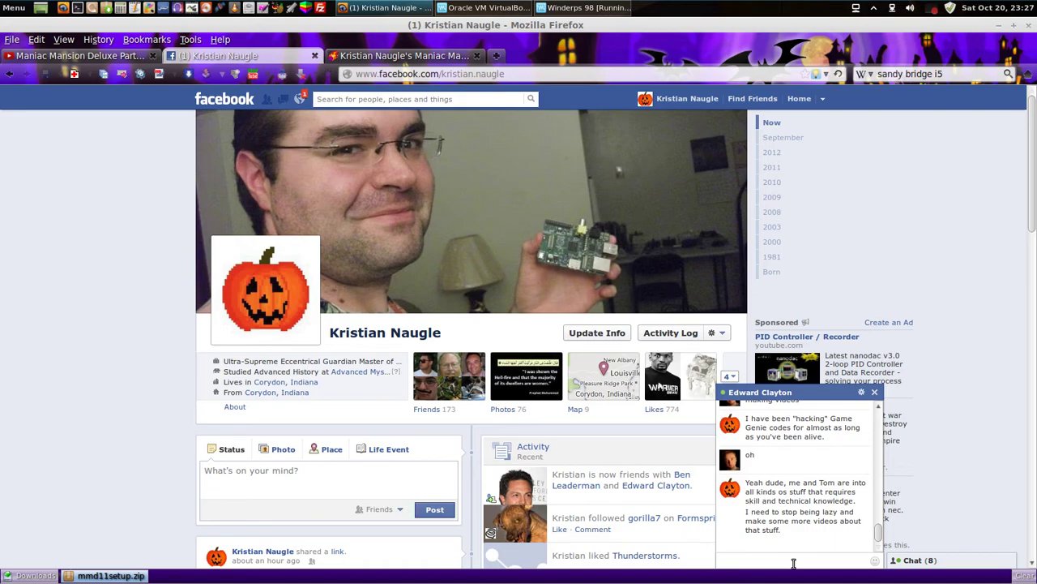
{"action": "left_click", "coordinate": [433, 56]}
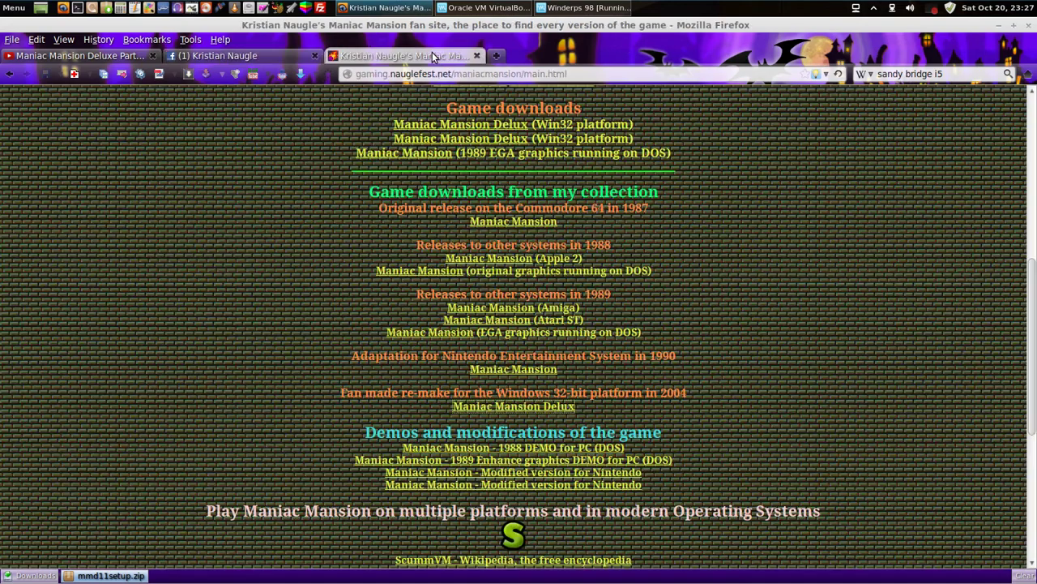
- Scroll through the Maniac Mansion fan site page, then close its tab
{"action": "scroll", "coordinate": [931, 328], "scroll_direction": "up", "scroll_amount": 10}
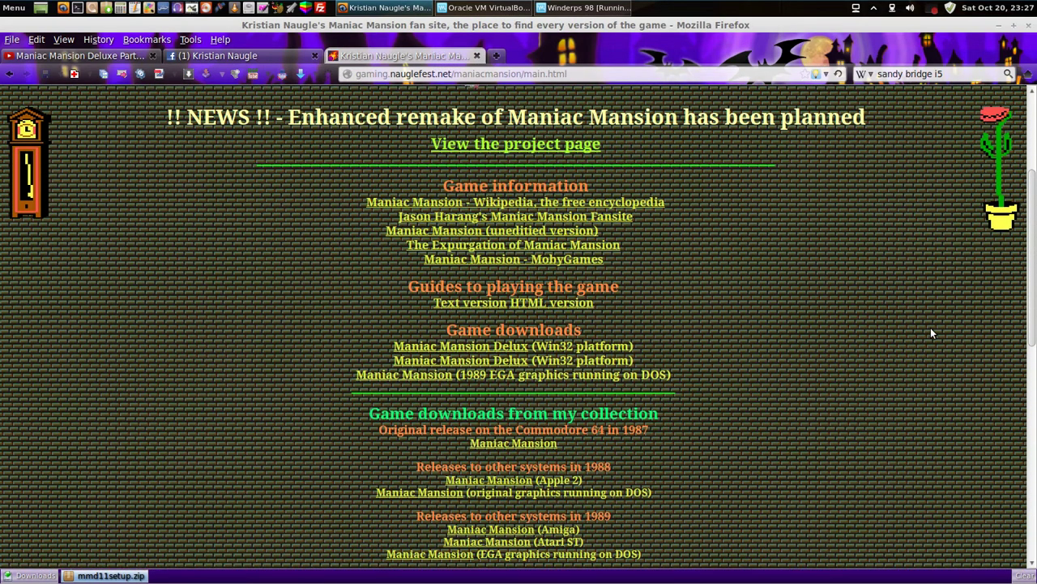
{"action": "scroll", "coordinate": [969, 352], "scroll_direction": "down", "scroll_amount": 6}
{"action": "scroll", "coordinate": [968, 357], "scroll_direction": "down", "scroll_amount": 6}
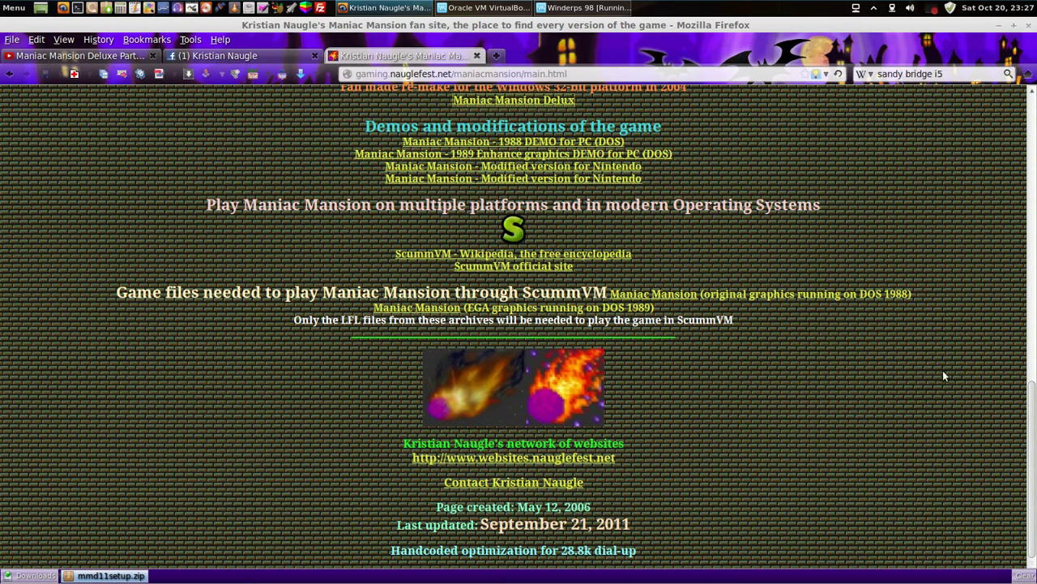
{"action": "scroll", "coordinate": [887, 384], "scroll_direction": "up", "scroll_amount": 5}
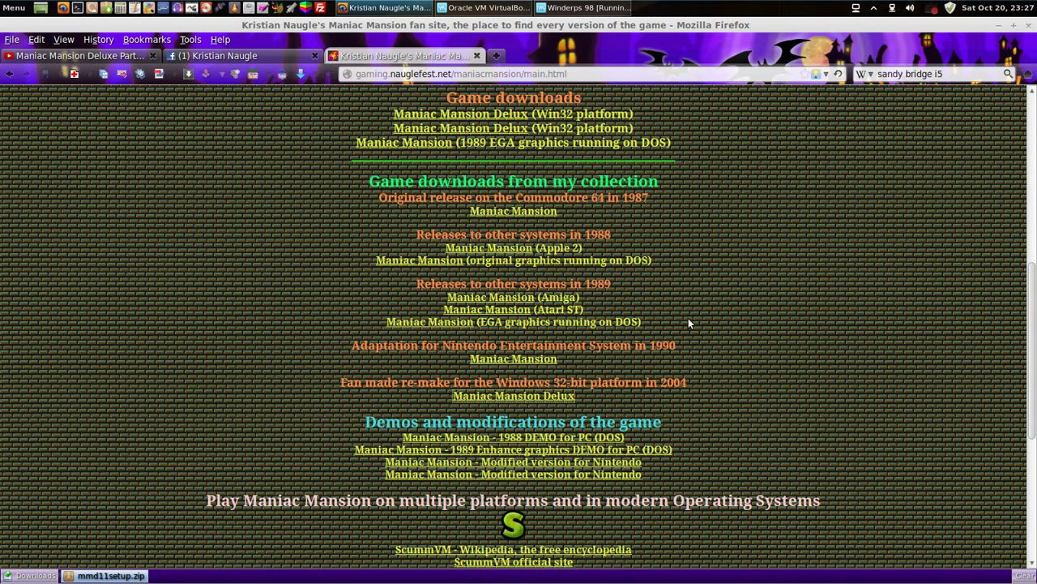
{"action": "scroll", "coordinate": [631, 296], "scroll_direction": "up", "scroll_amount": 3}
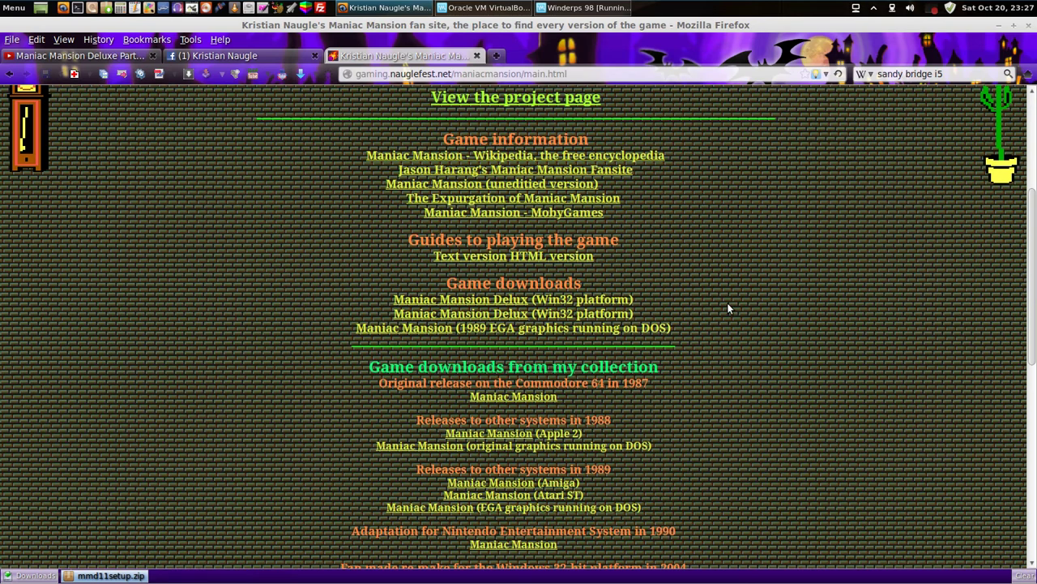
{"action": "scroll", "coordinate": [727, 313], "scroll_direction": "up", "scroll_amount": 3}
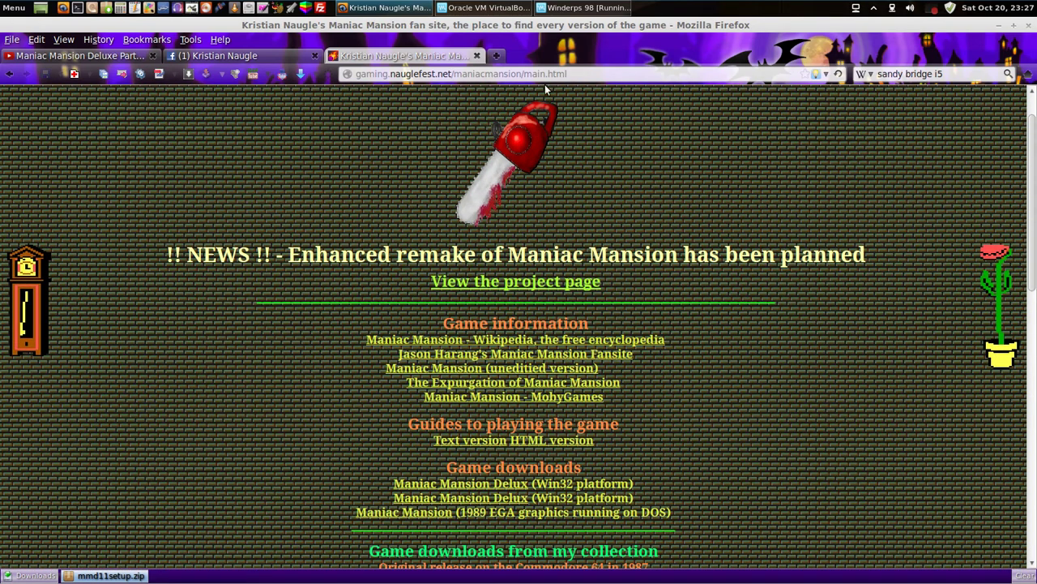
{"action": "left_click", "coordinate": [476, 55]}
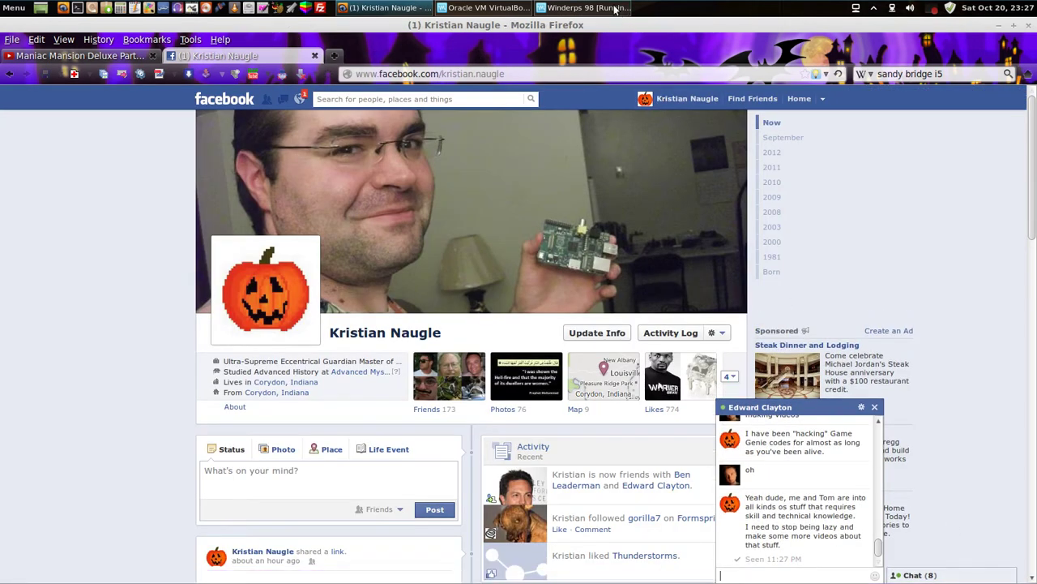
{"action": "left_click", "coordinate": [589, 7]}
- Capture the mouse in the VM and dismiss the Enter Network Password prompt with no password
{"action": "left_click", "coordinate": [651, 331]}
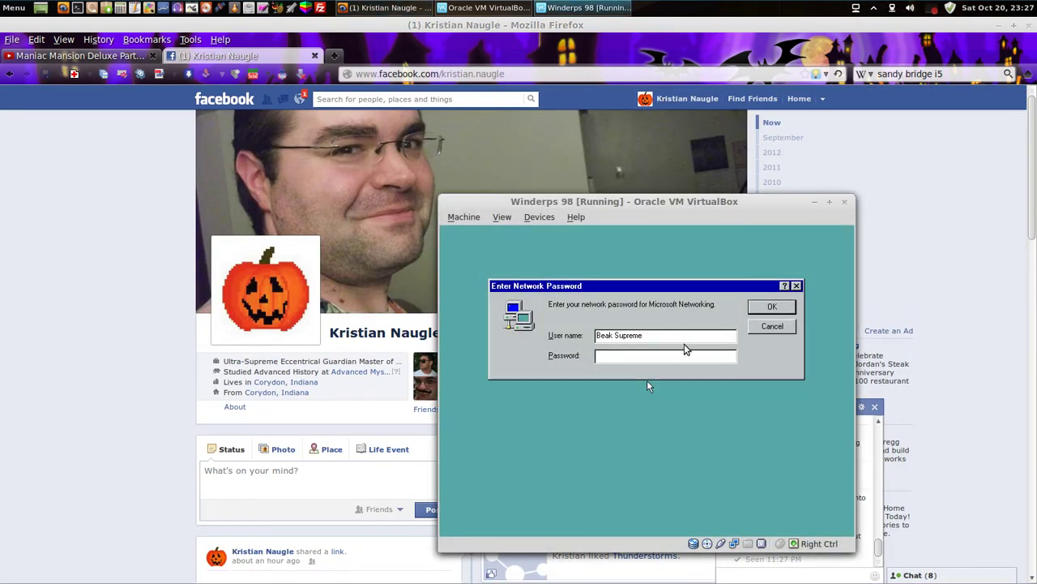
{"action": "left_click", "coordinate": [758, 394]}
{"action": "left_click", "coordinate": [671, 397]}
{"action": "left_click", "coordinate": [766, 305]}
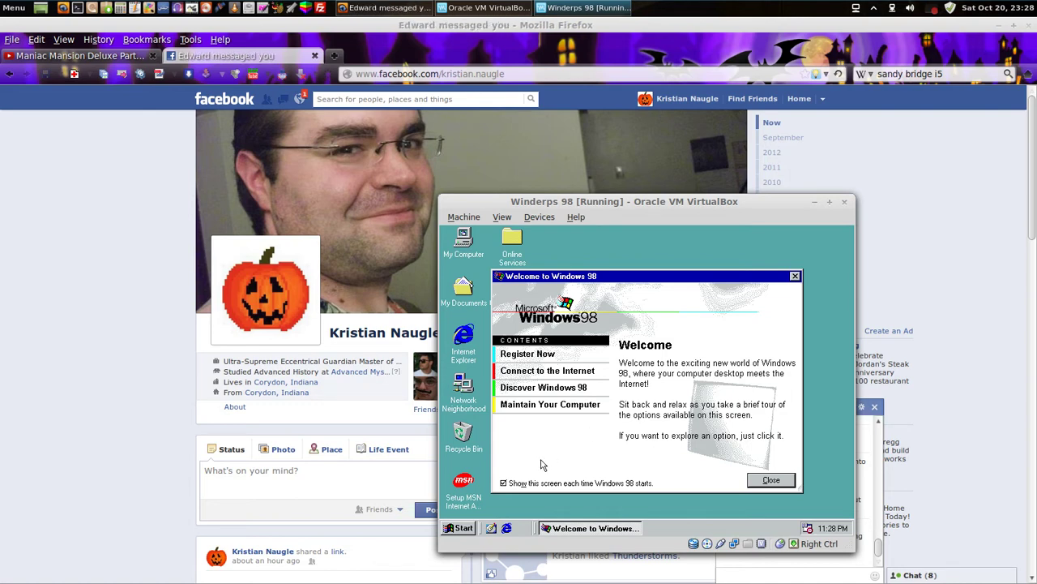
- Stop the Windows 98 welcome screen showing at startup and close it
{"action": "left_click", "coordinate": [544, 485]}
{"action": "left_click", "coordinate": [767, 483]}
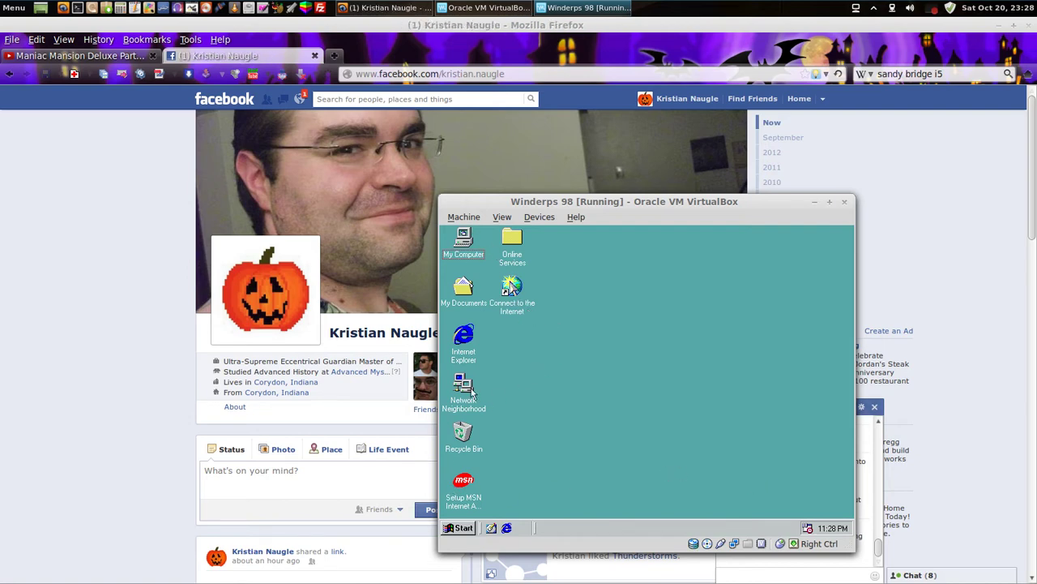
{"action": "left_click", "coordinate": [464, 237]}
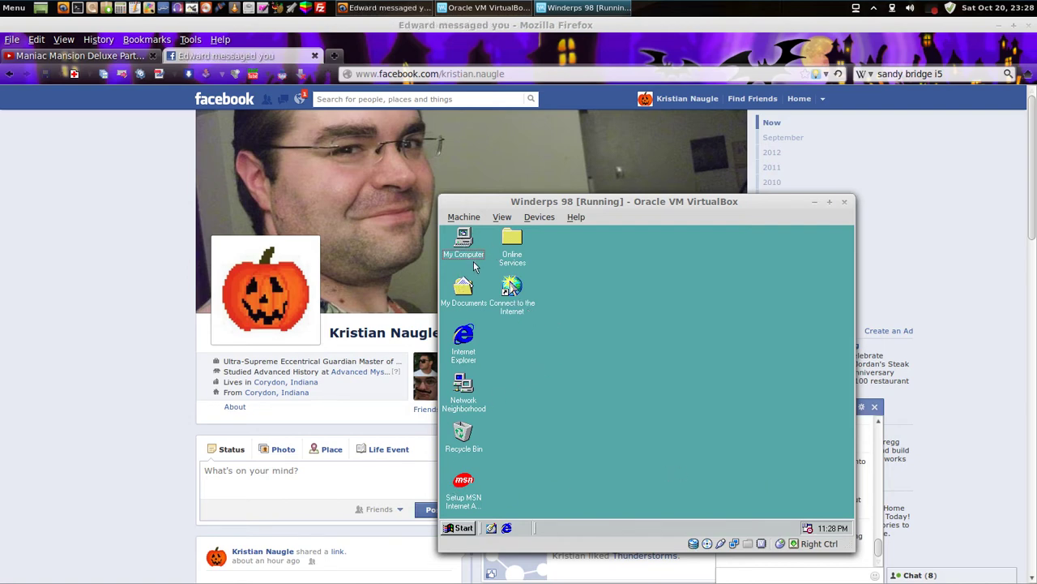
{"action": "right_click", "coordinate": [467, 235]}
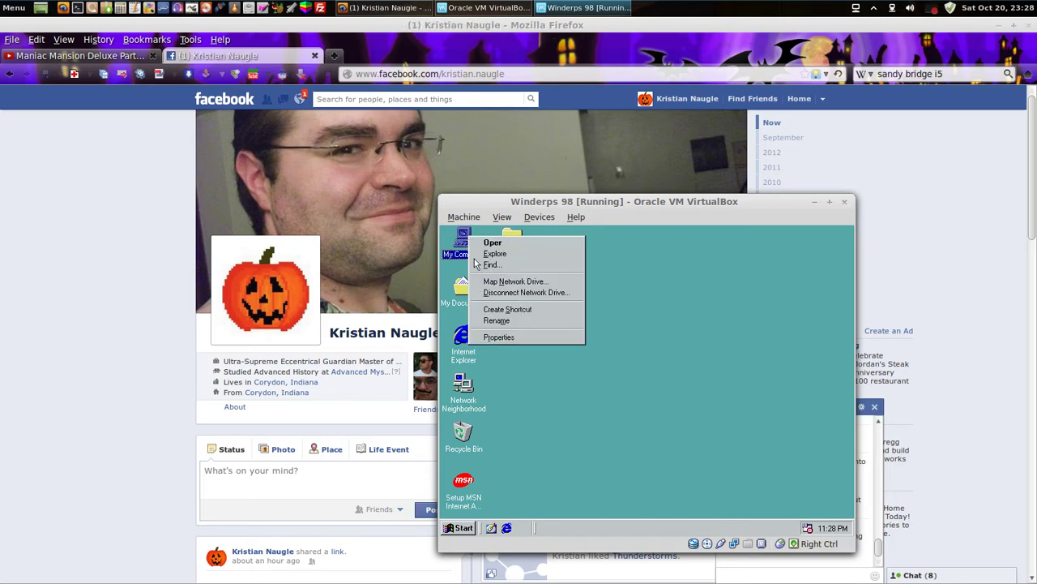
{"action": "left_click", "coordinate": [510, 338]}
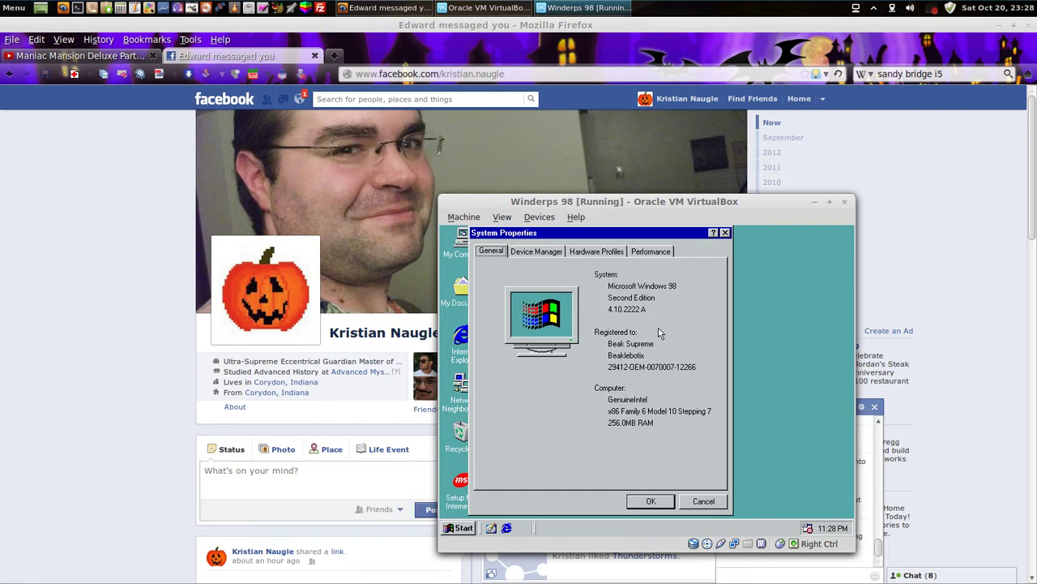
{"action": "left_click", "coordinate": [535, 253]}
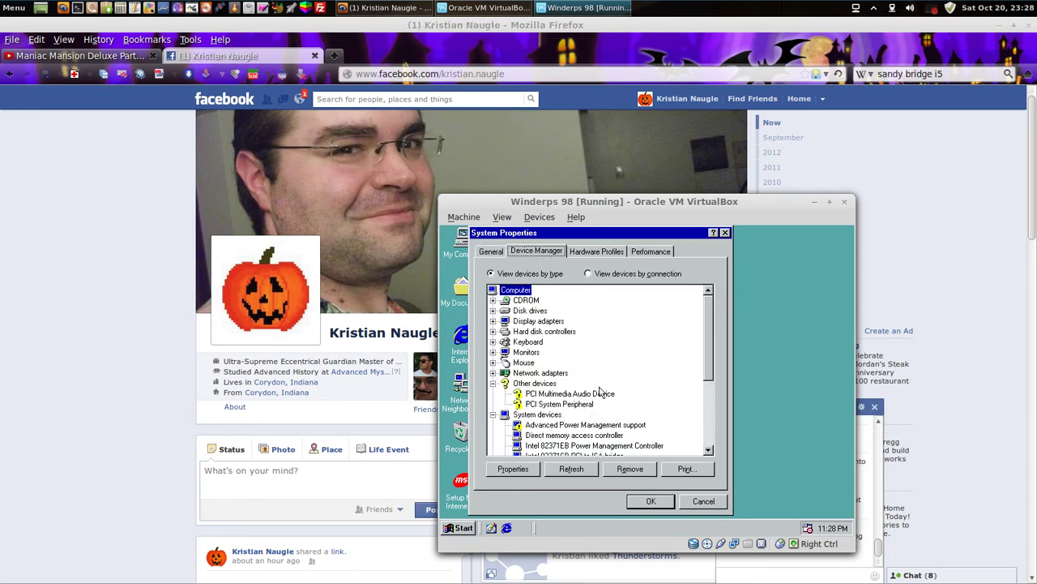
{"action": "left_click", "coordinate": [493, 321]}
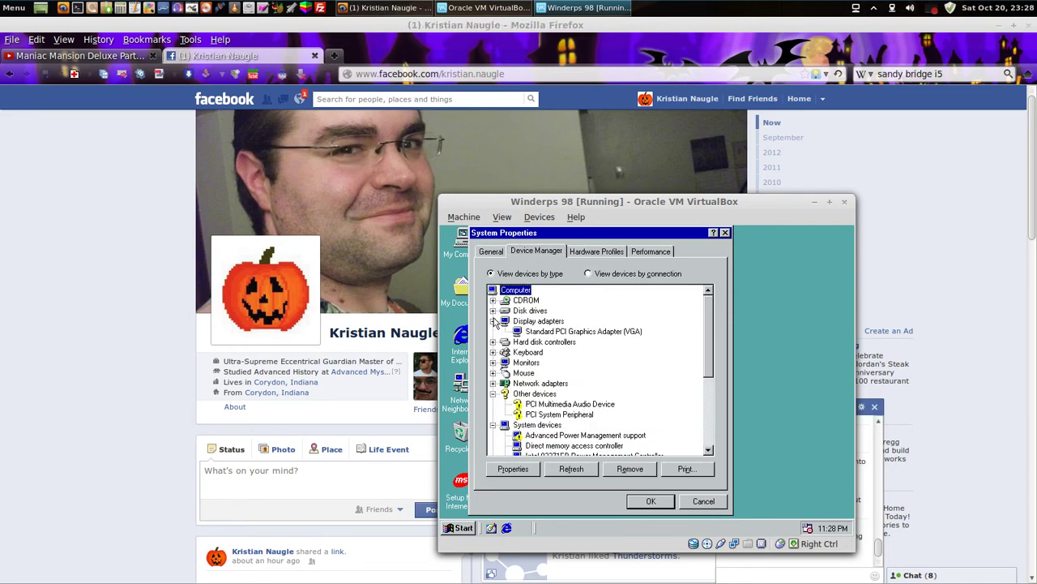
{"action": "left_click", "coordinate": [492, 321]}
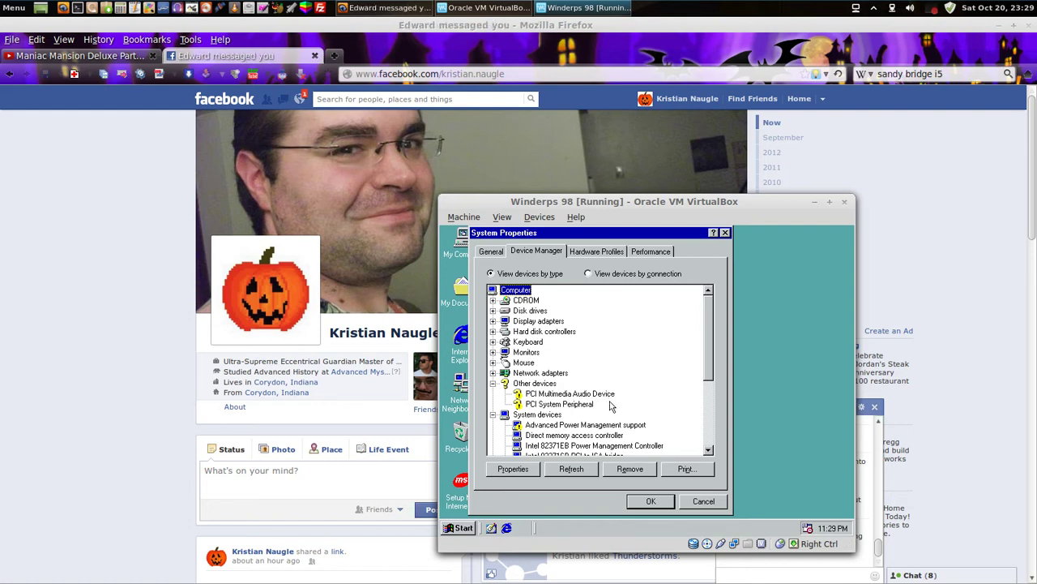
{"action": "left_click", "coordinate": [602, 254]}
{"action": "left_click", "coordinate": [645, 253]}
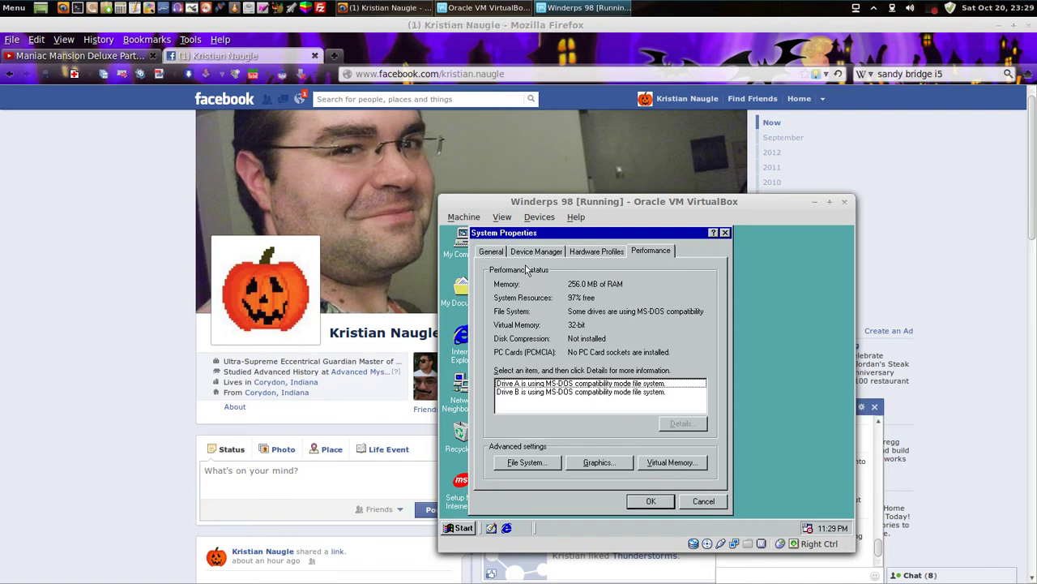
{"action": "left_click", "coordinate": [671, 502]}
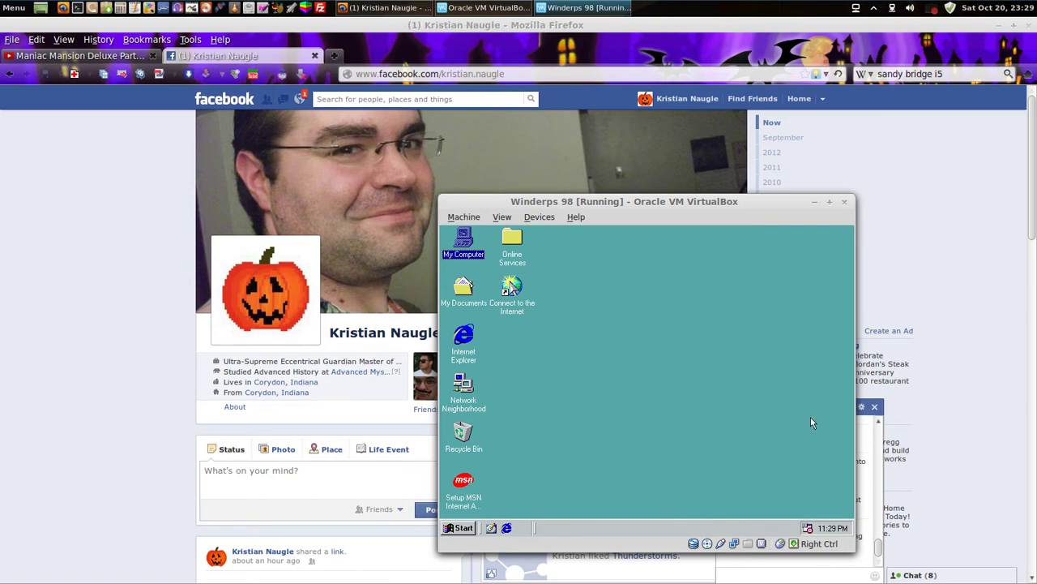
- Reply in the Facebook chat that you haven't been on YouTube 'for very long.'
{"action": "left_click", "coordinate": [928, 430]}
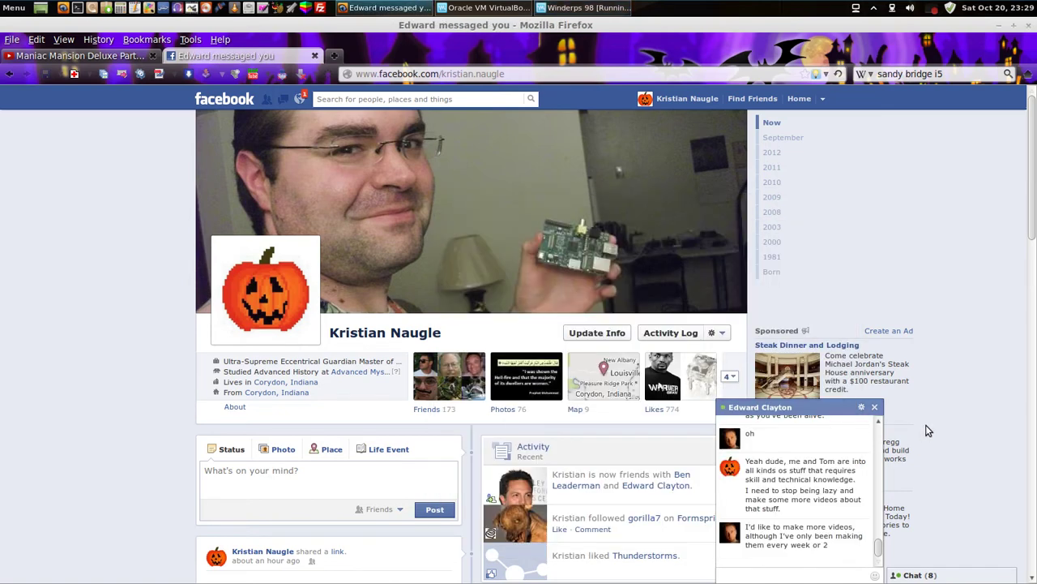
{"action": "left_click", "coordinate": [804, 573]}
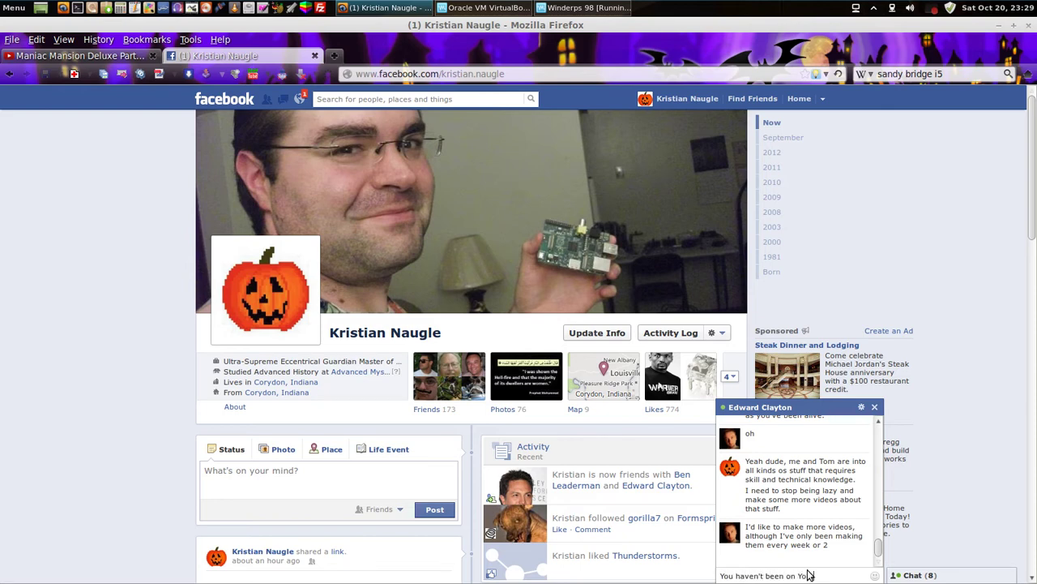
{"action": "type", "text": "for ver"}
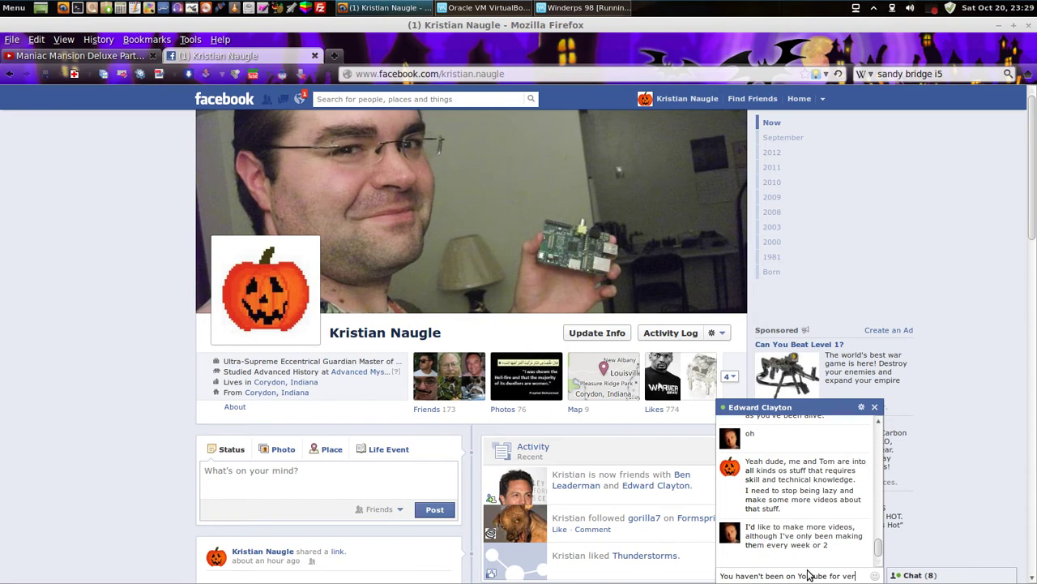
{"action": "type", "text": "y long."}
{"action": "key", "text": "Return"}
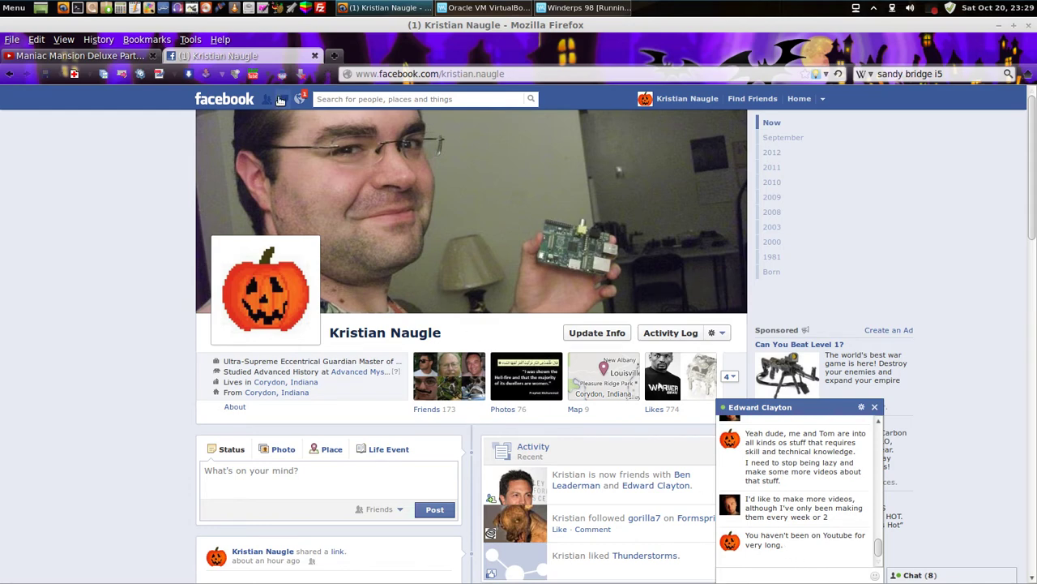
- Glance at notifications, friend requests and the cover photo, then show the Linux desktop
{"action": "left_click", "coordinate": [298, 99]}
{"action": "left_click", "coordinate": [281, 99]}
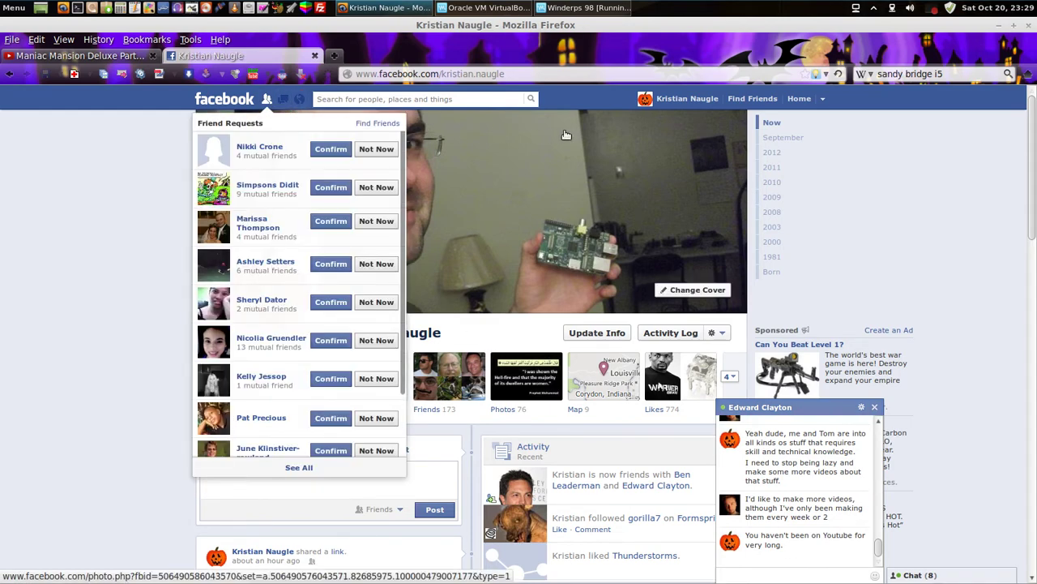
{"action": "left_click", "coordinate": [623, 130]}
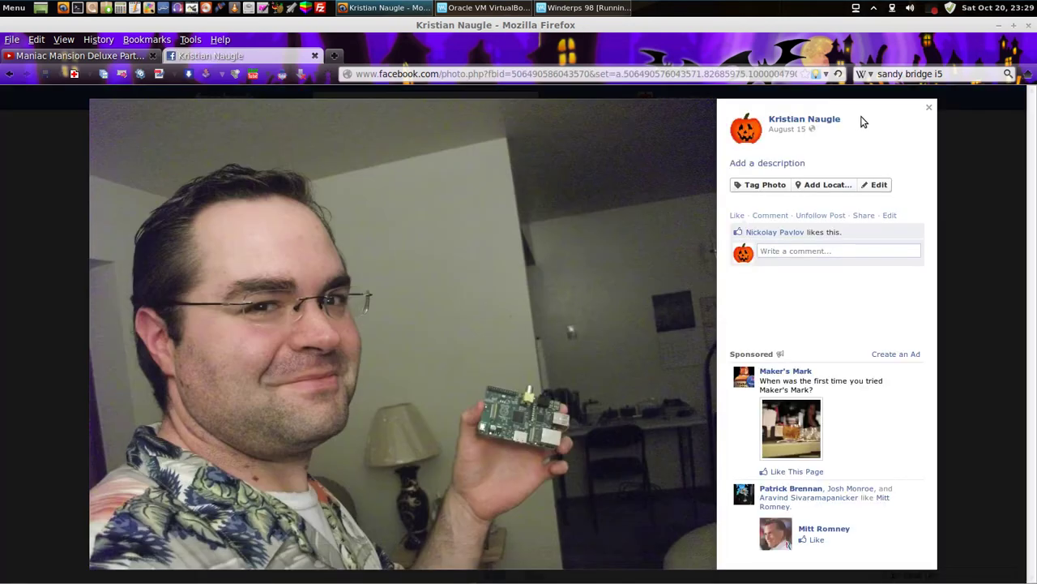
{"action": "left_click", "coordinate": [930, 108]}
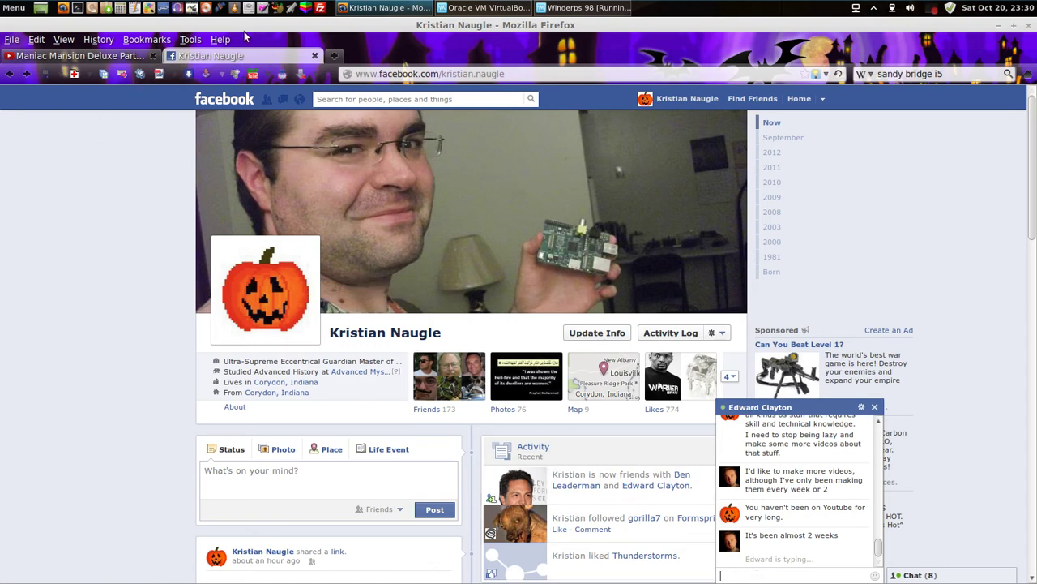
{"action": "left_click", "coordinate": [46, 8]}
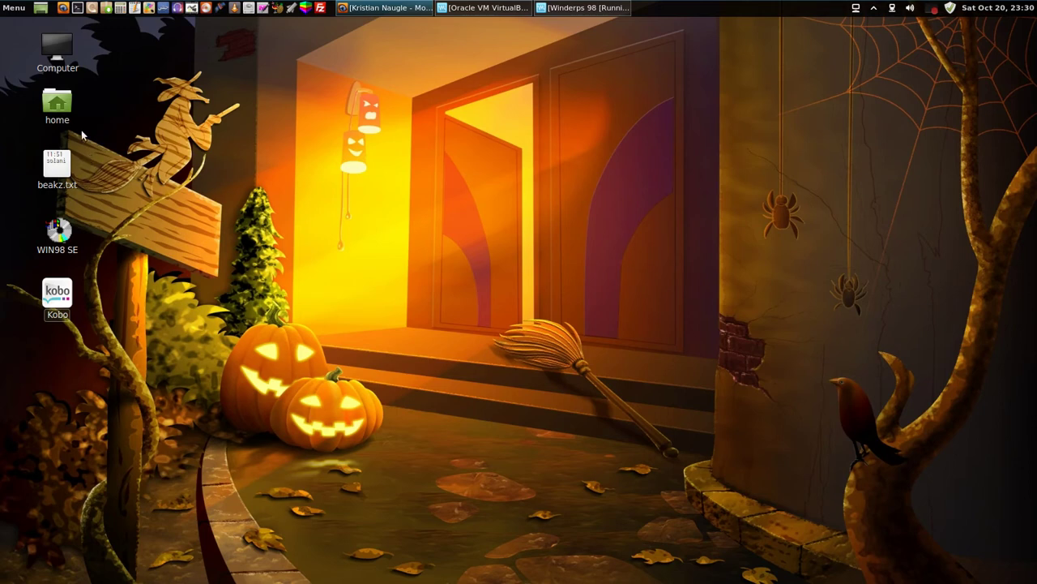
- Open mmd11setup.zip from the home Downloads folder with Archive Manager
{"action": "double_click", "coordinate": [56, 104]}
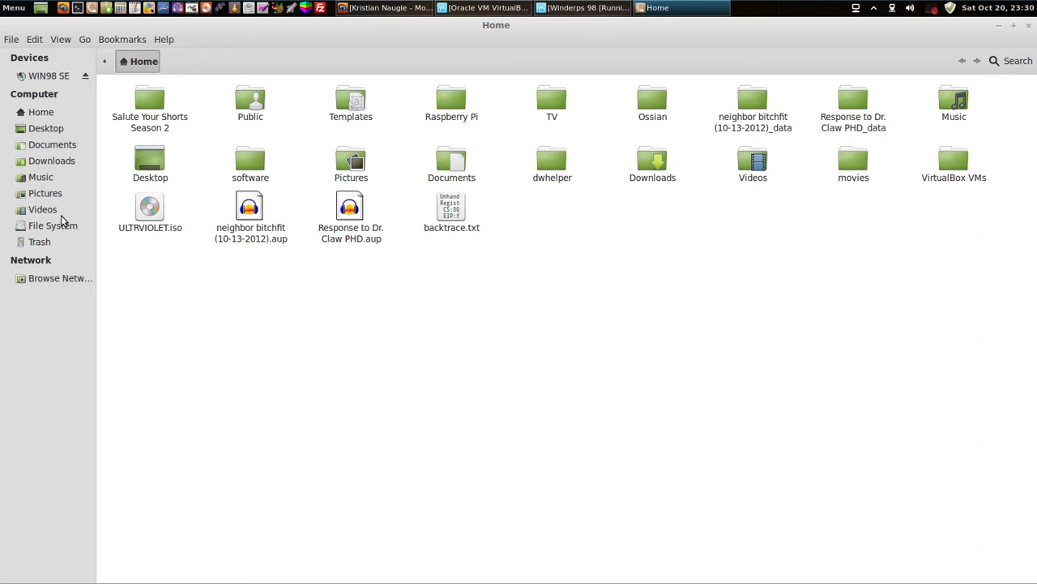
{"action": "left_click", "coordinate": [44, 161]}
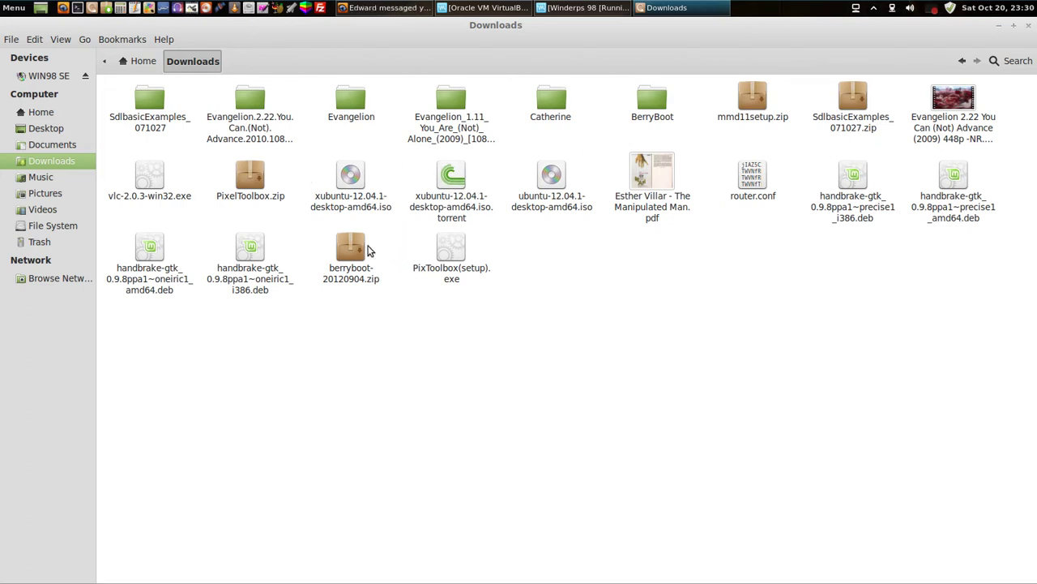
{"action": "left_click", "coordinate": [753, 103]}
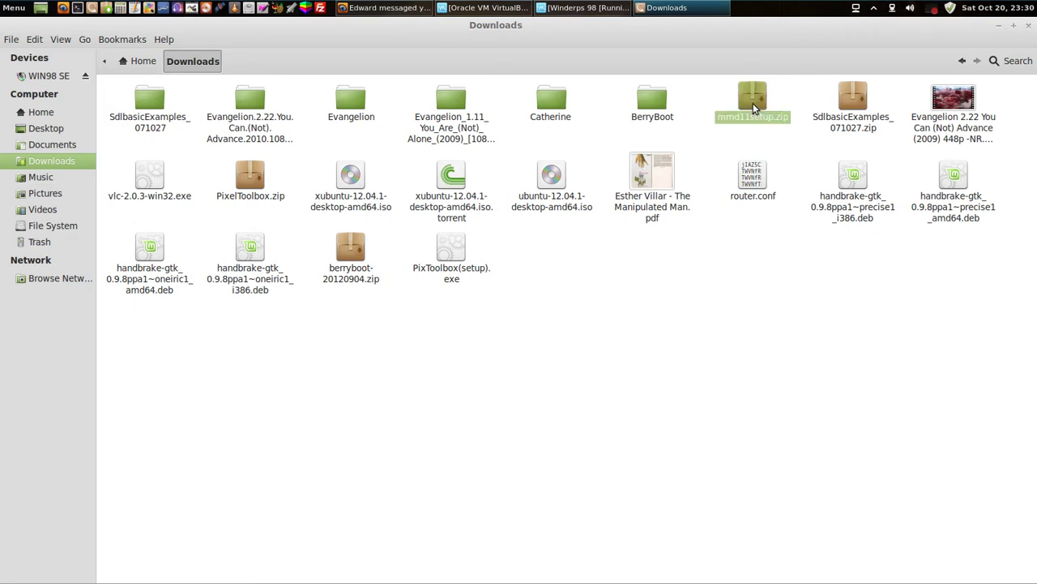
{"action": "right_click", "coordinate": [753, 103]}
{"action": "left_click", "coordinate": [769, 110]}
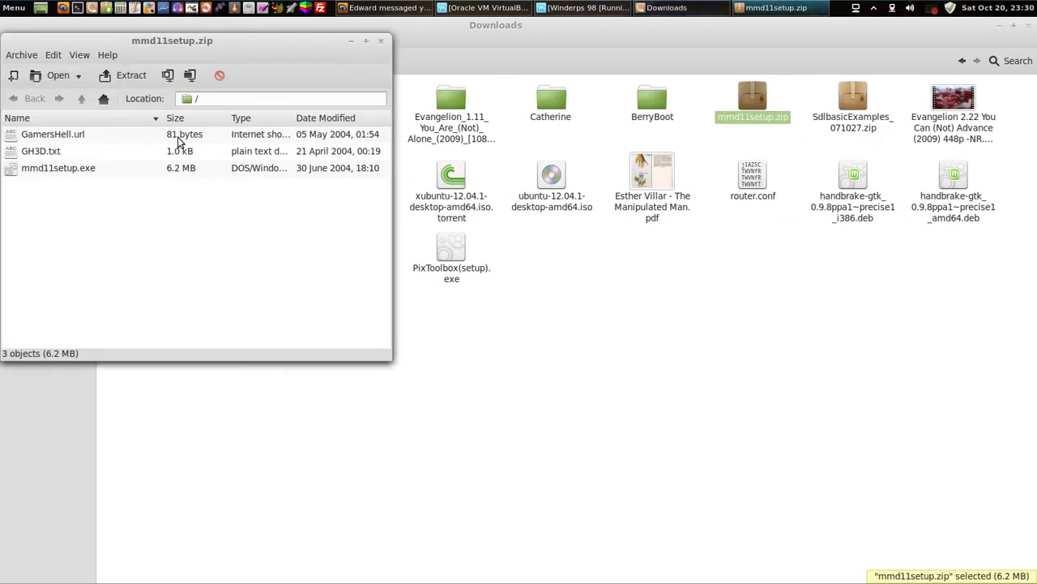
- Extract mmd11setup.zip into a new 'maniac Mansion Deluxe' folder, then close Archive Manager
{"action": "left_click", "coordinate": [131, 76]}
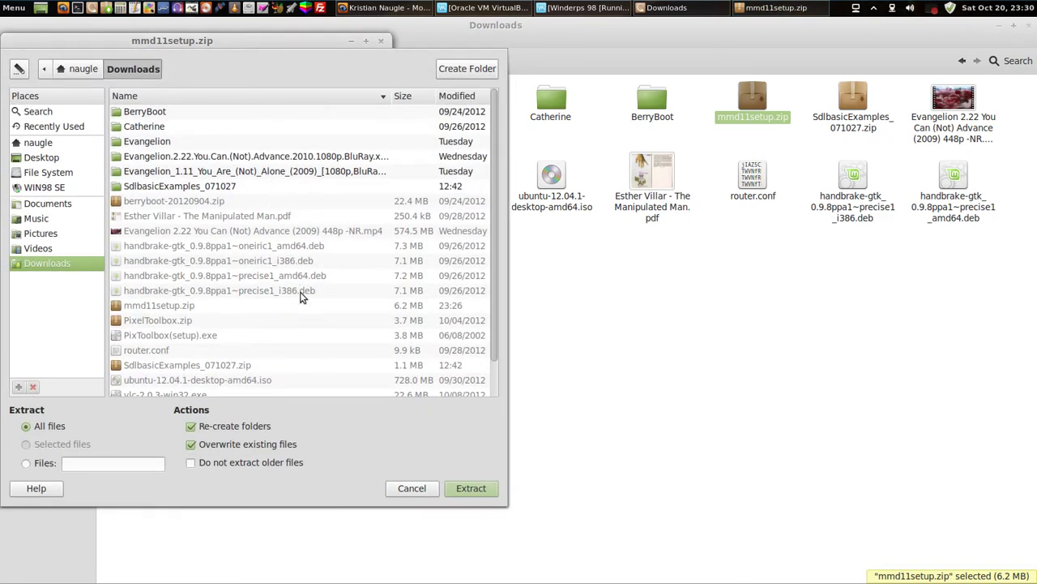
{"action": "left_click", "coordinate": [465, 72]}
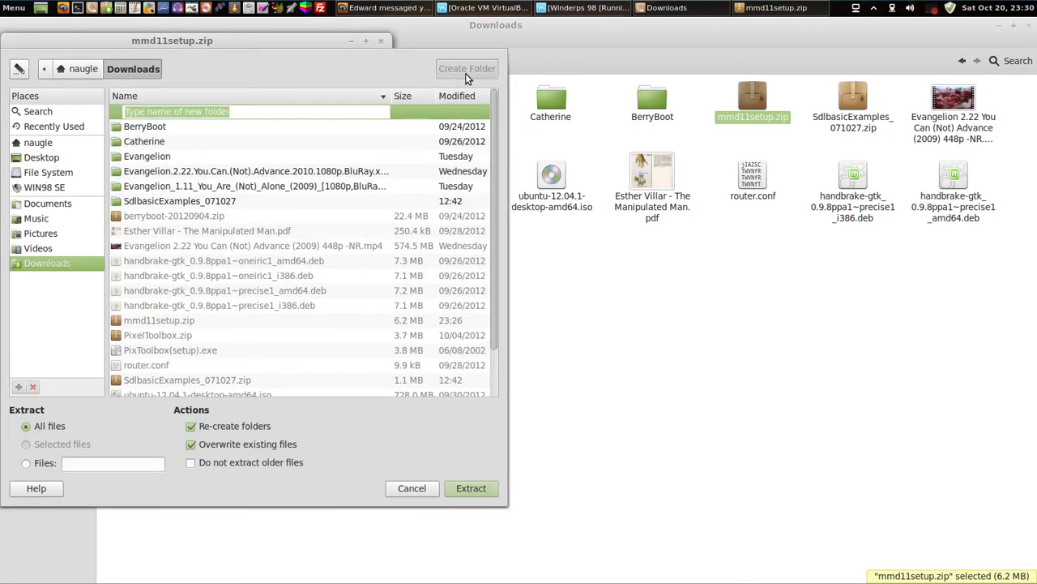
{"action": "type", "text": "maniac Mansion Deluxe"}
{"action": "key", "text": "Return"}
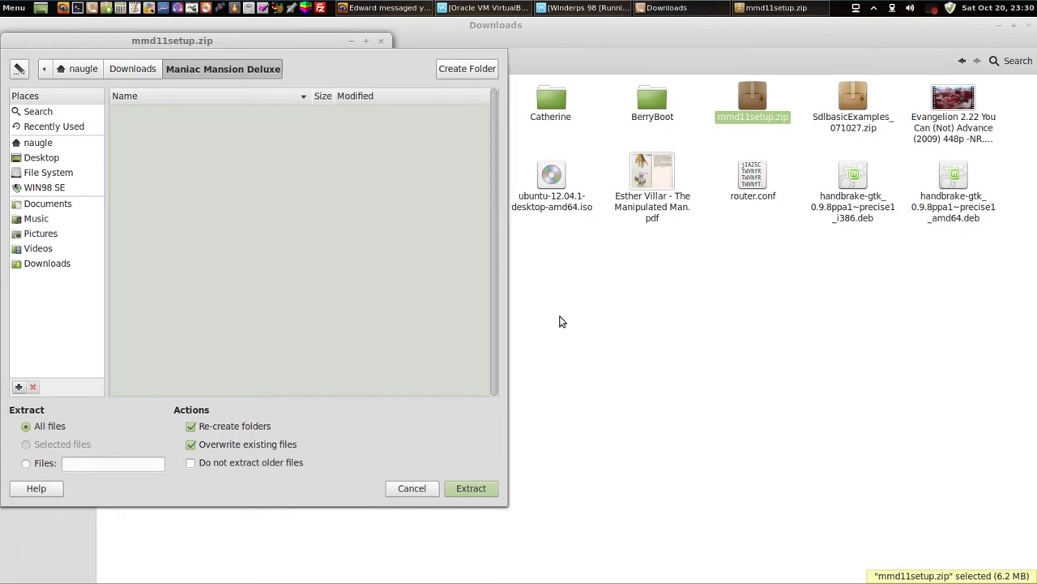
{"action": "left_click", "coordinate": [478, 491]}
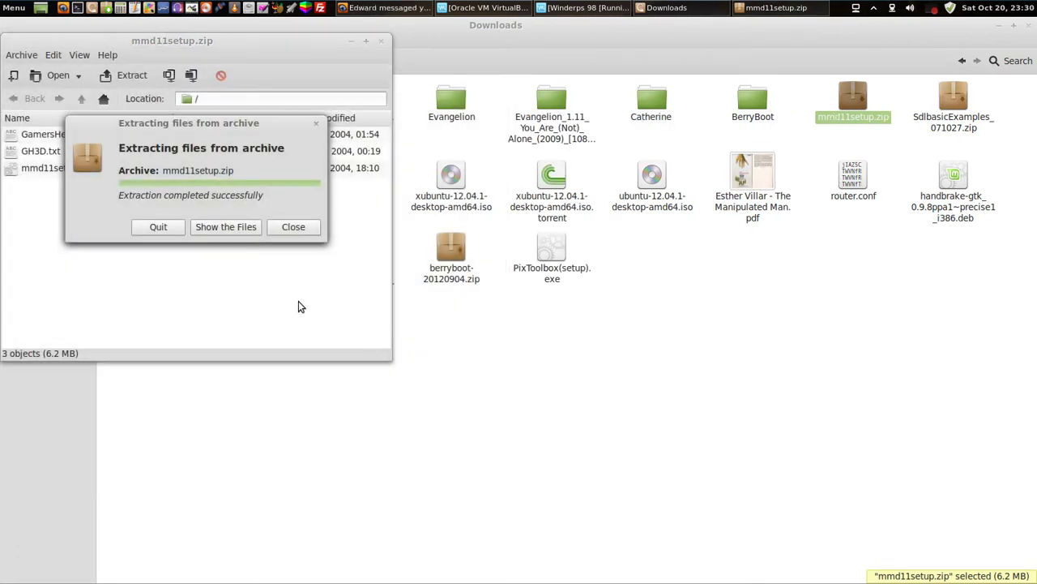
{"action": "left_click", "coordinate": [254, 231]}
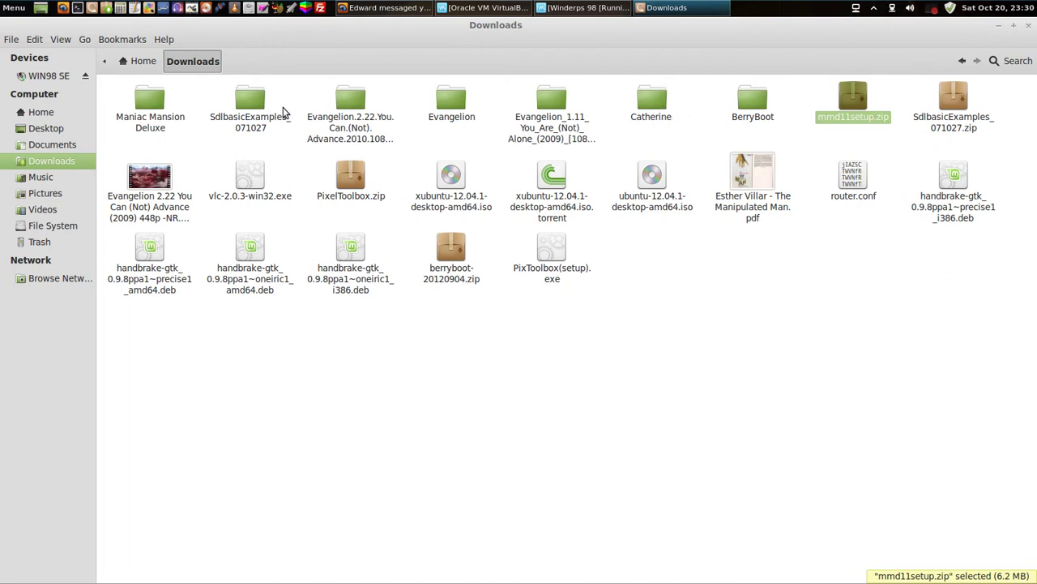
- Run the extracted mmd11setup.exe with Wine, then return to the Facebook chat to reply
{"action": "double_click", "coordinate": [153, 103]}
{"action": "right_click", "coordinate": [355, 102]}
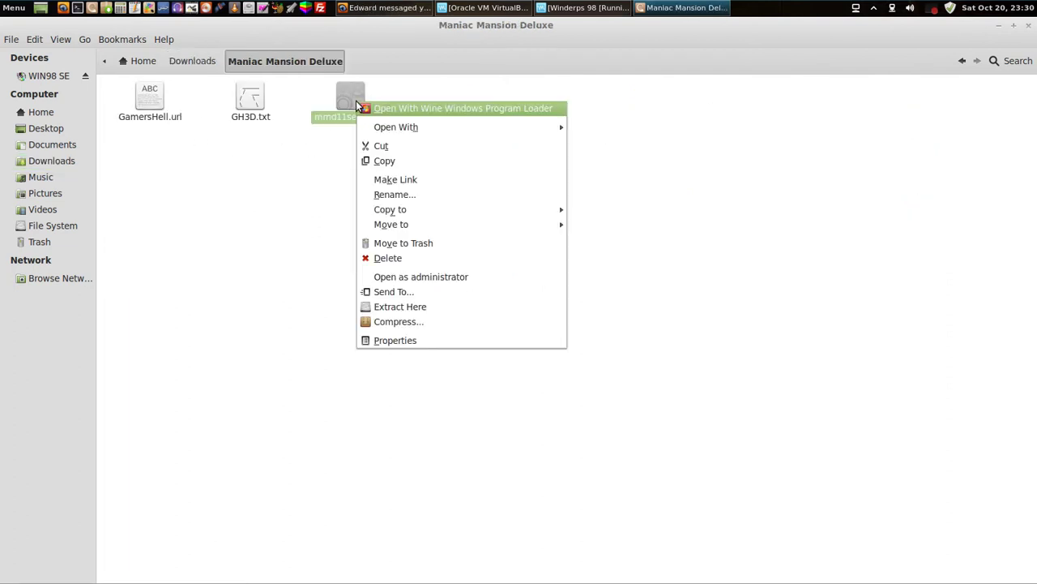
{"action": "left_click", "coordinate": [386, 110]}
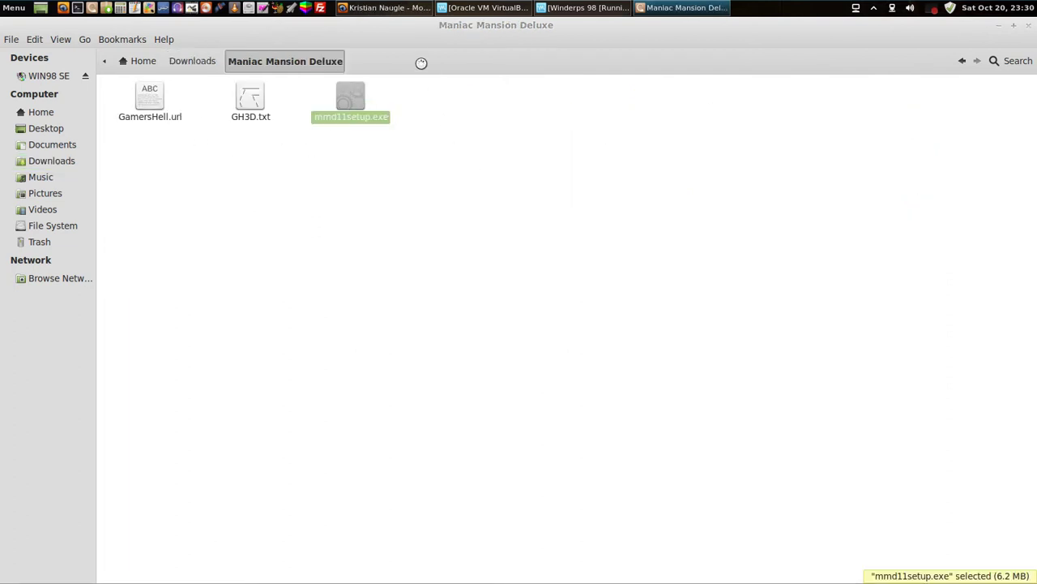
{"action": "left_click", "coordinate": [399, 9]}
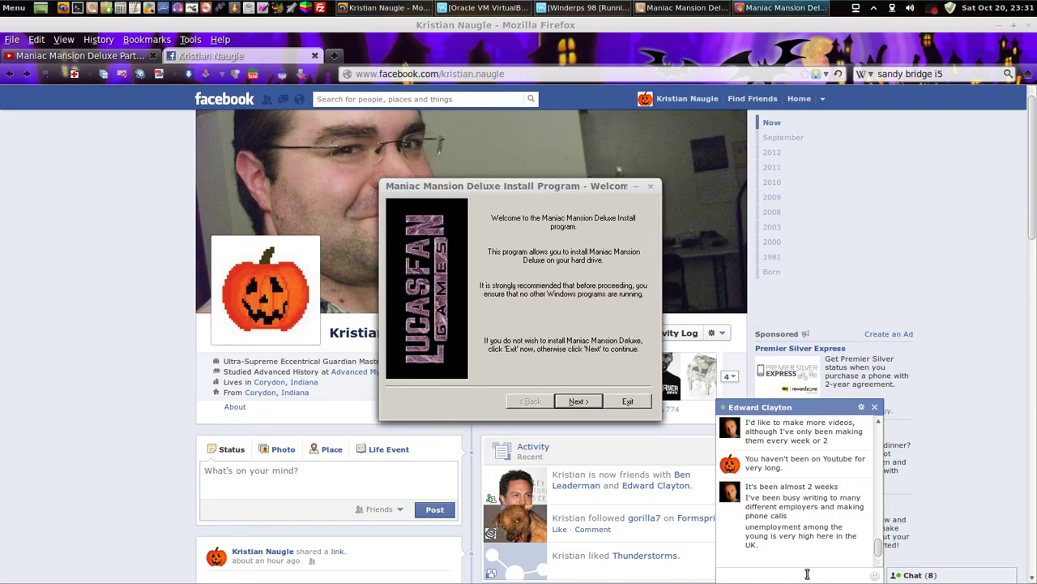
{"action": "left_click", "coordinate": [811, 573]}
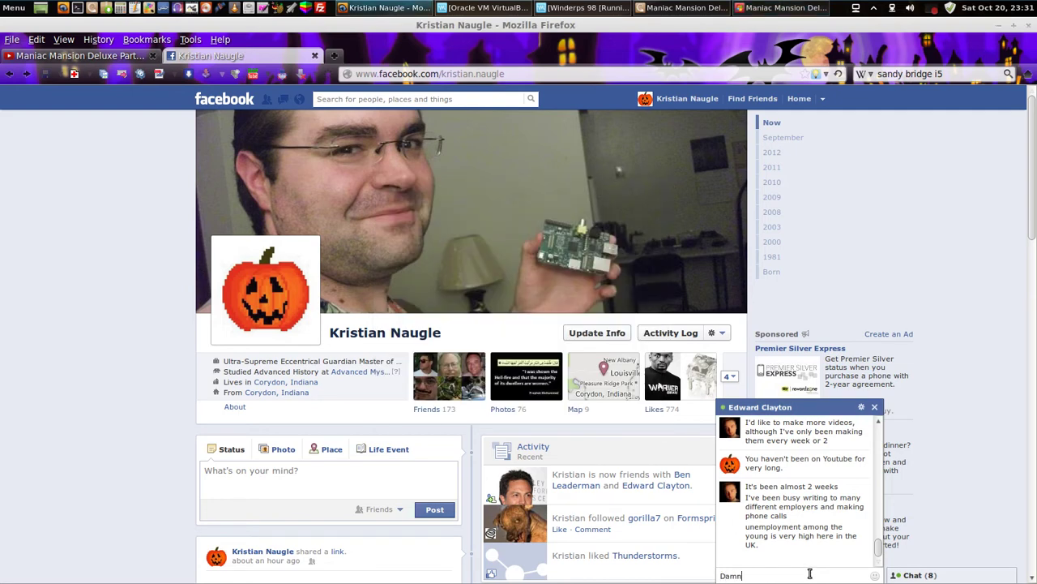
- Send the chat messages 'Damn!' and 'That's sad.'
{"action": "key", "text": "Return"}
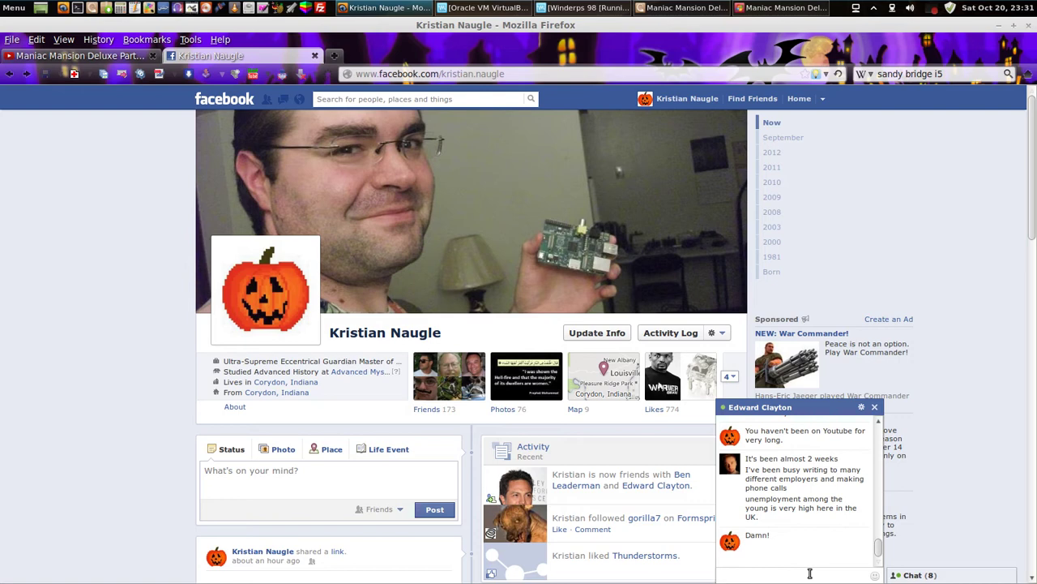
{"action": "type", "text": "That's sad."}
{"action": "key", "text": "Return"}
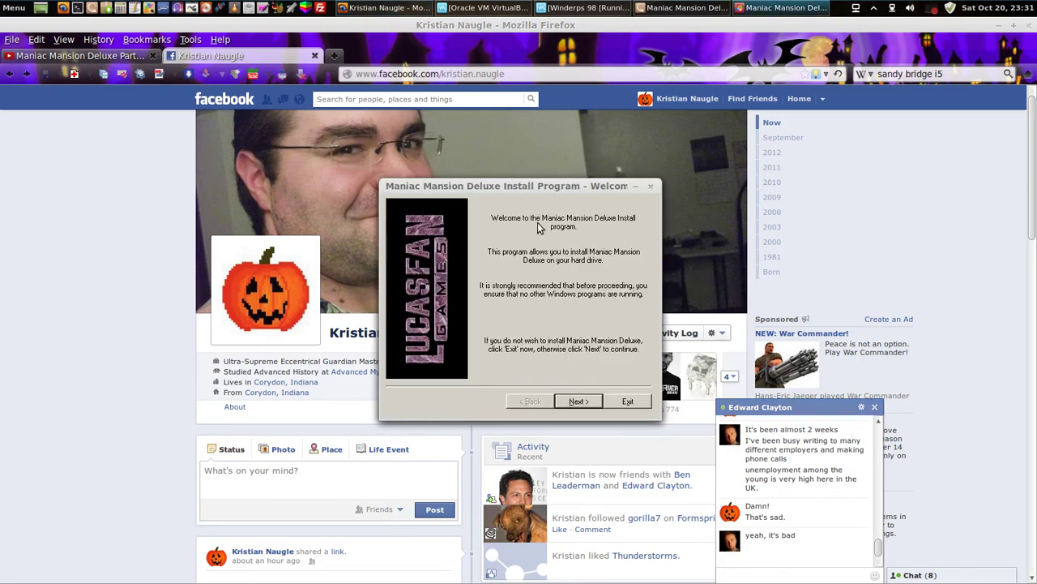
- Install Maniac Mansion Deluxe to the default LucasFan Games directory, then close the installer and folder window
{"action": "left_click", "coordinate": [584, 405]}
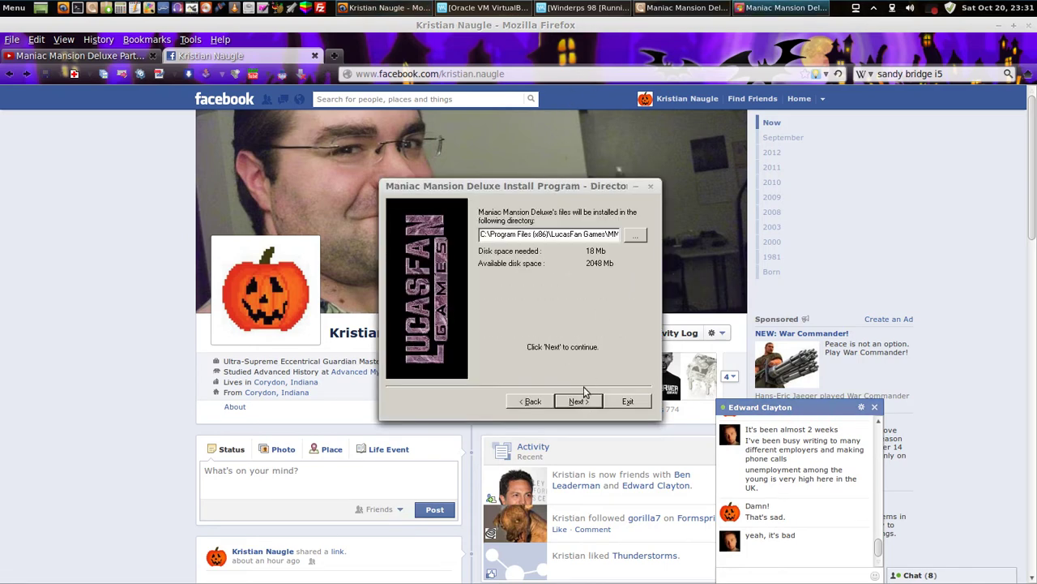
{"action": "left_click", "coordinate": [578, 404]}
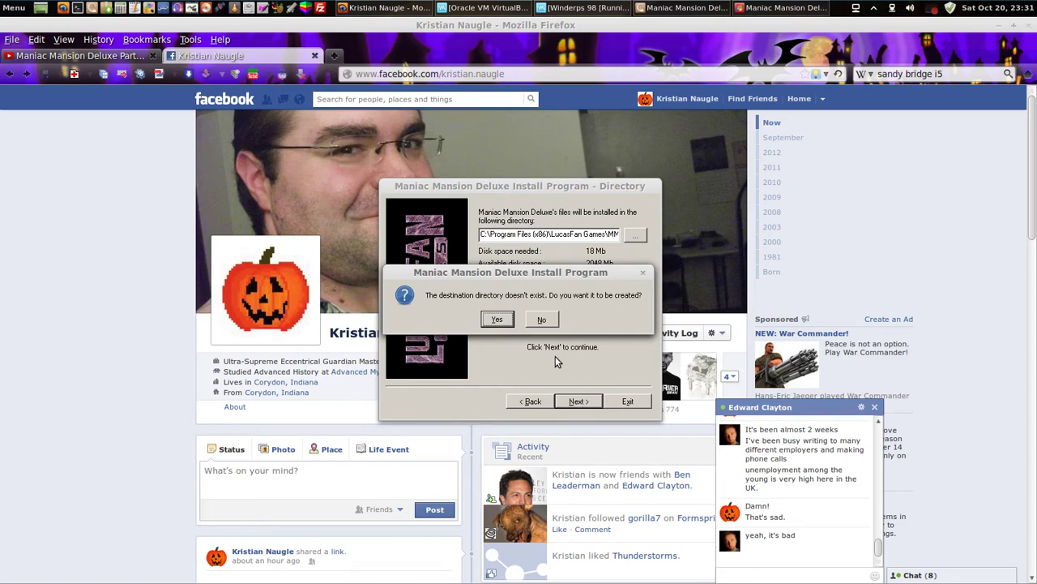
{"action": "left_click", "coordinate": [500, 320]}
{"action": "left_click", "coordinate": [579, 401]}
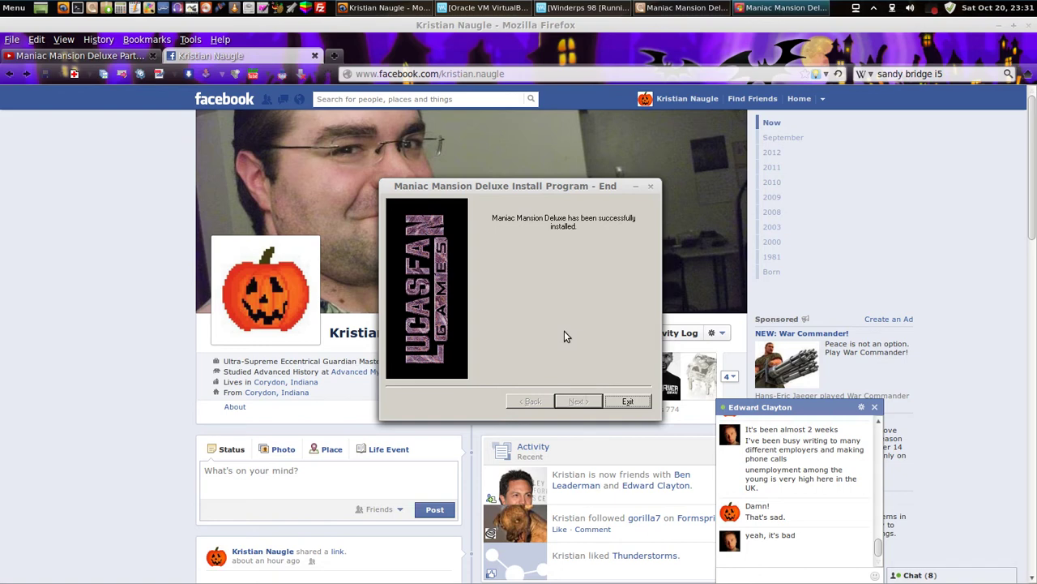
{"action": "left_click", "coordinate": [629, 402]}
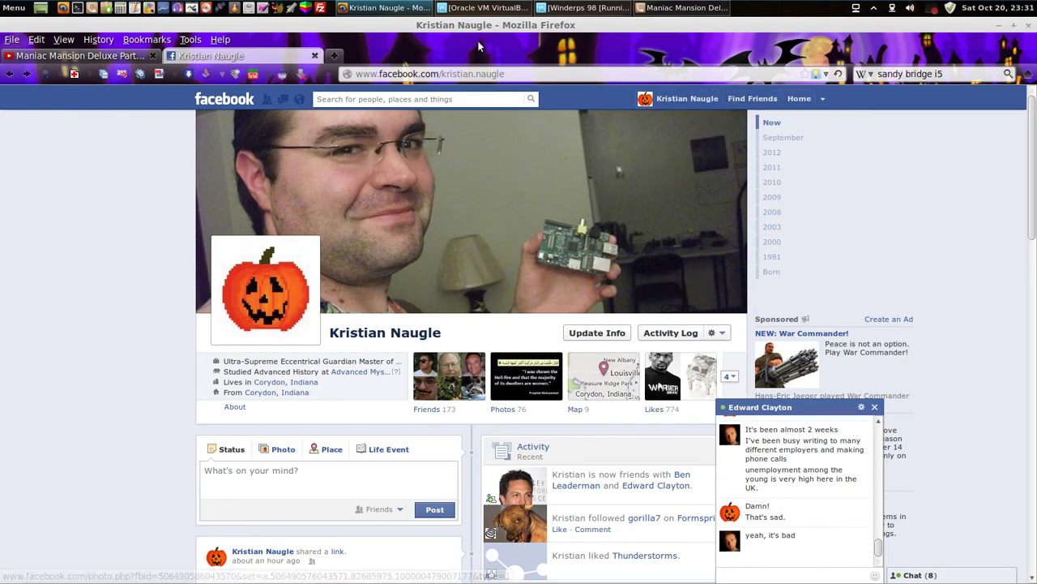
{"action": "left_click", "coordinate": [669, 8]}
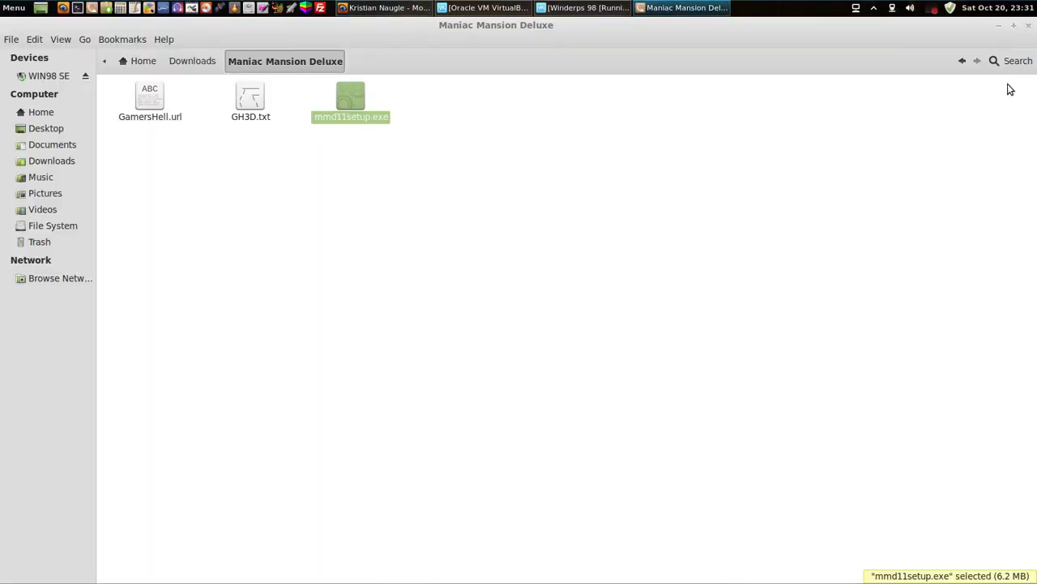
{"action": "left_click", "coordinate": [1028, 25]}
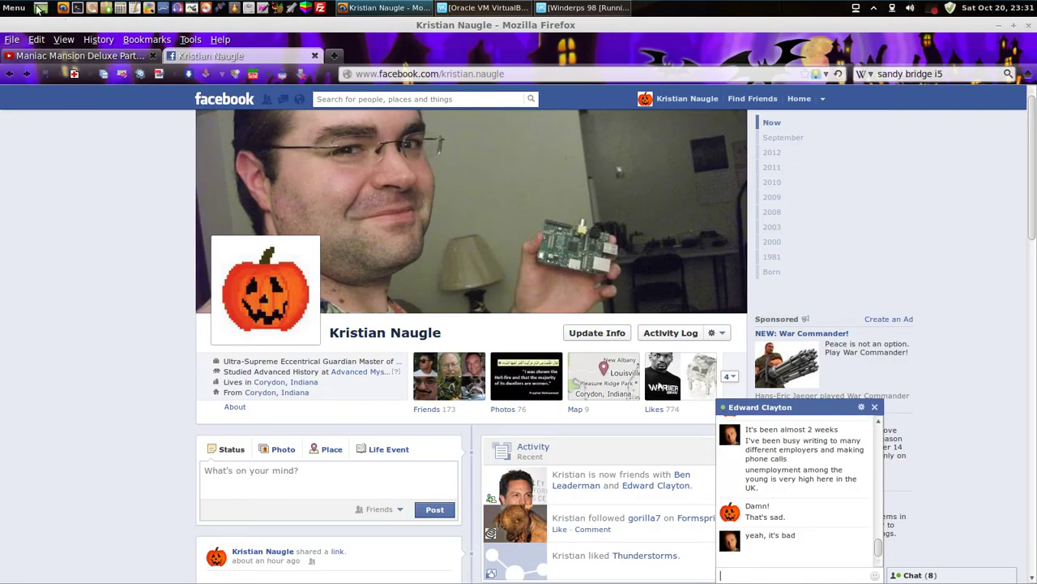
- Launch Maniac Mansion Deluxe from Menu > Other and open its Configuration settings
{"action": "left_click", "coordinate": [14, 8]}
{"action": "mouse_move", "coordinate": [114, 277]}
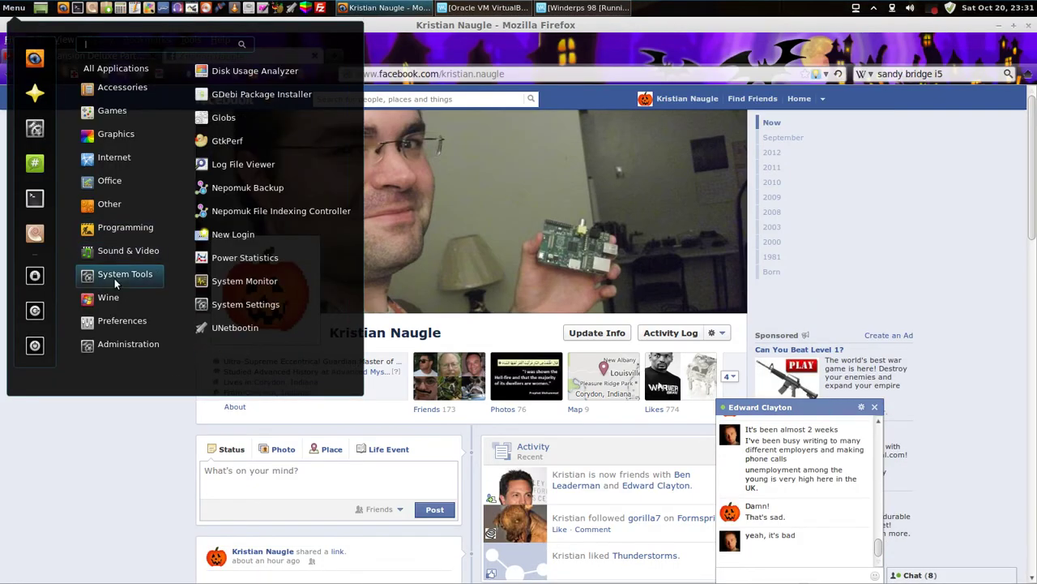
{"action": "mouse_move", "coordinate": [132, 299]}
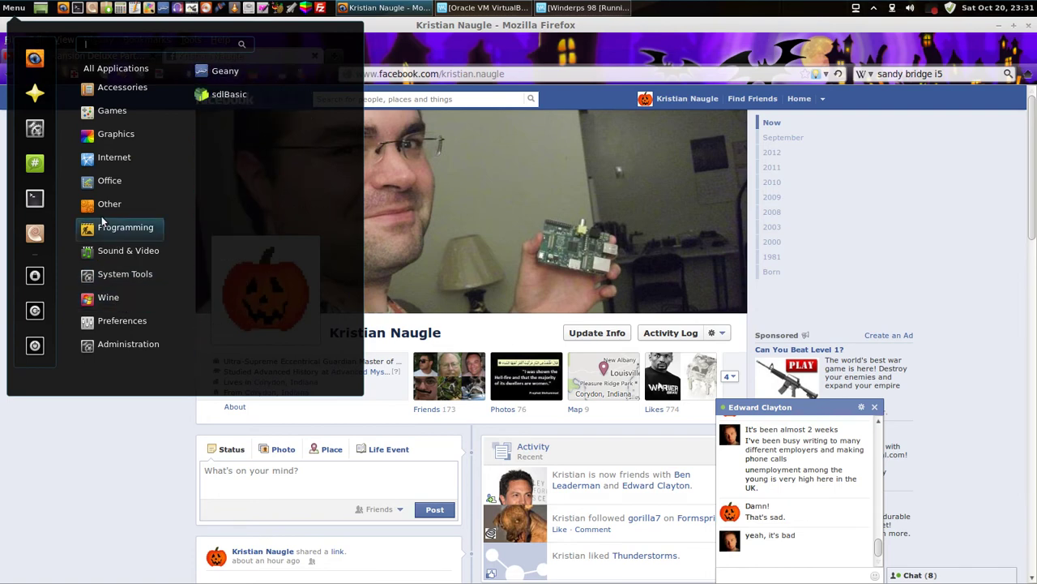
{"action": "mouse_move", "coordinate": [113, 206]}
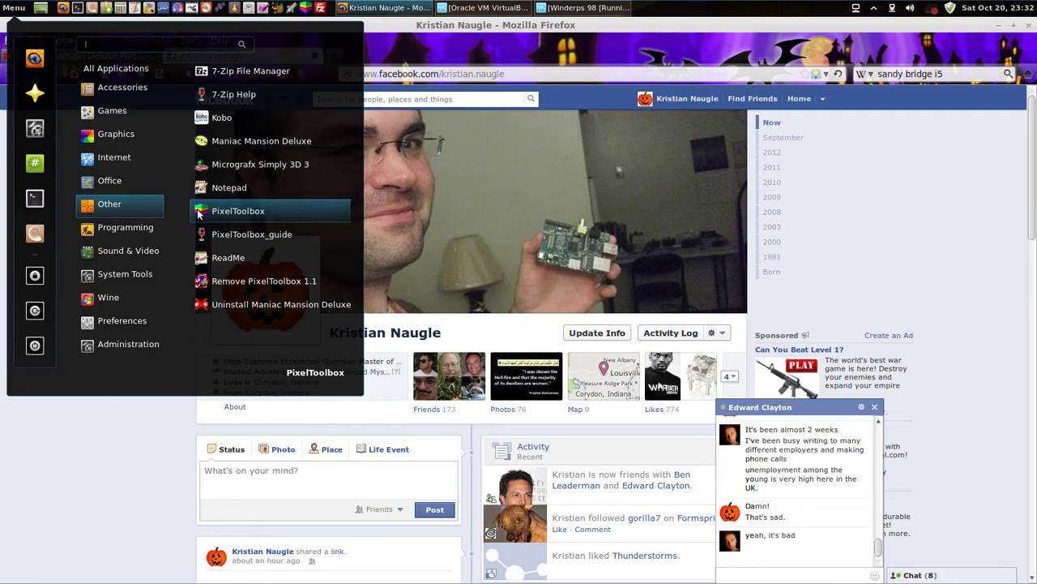
{"action": "left_click", "coordinate": [255, 145]}
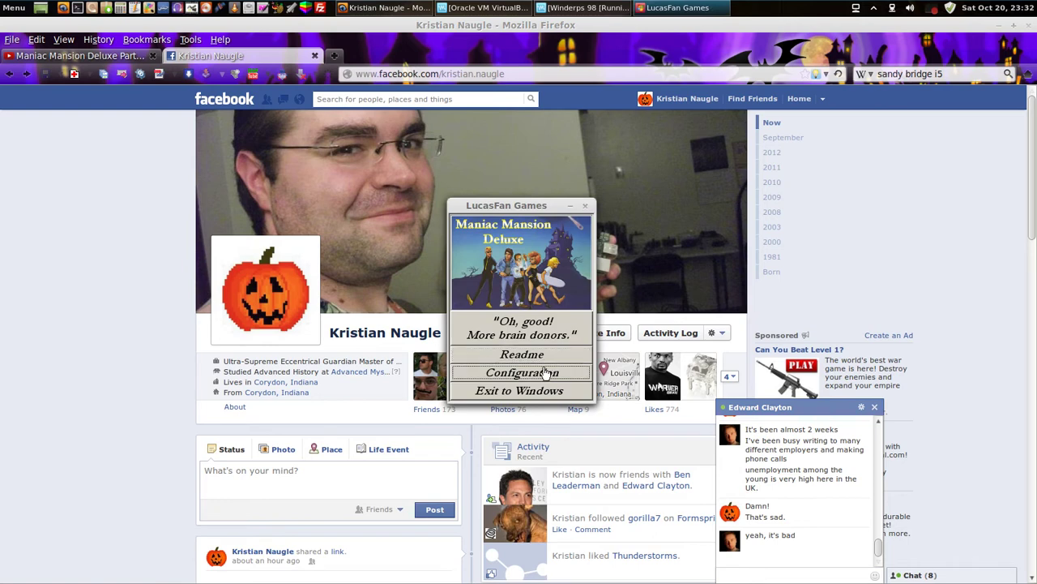
{"action": "left_click", "coordinate": [567, 378]}
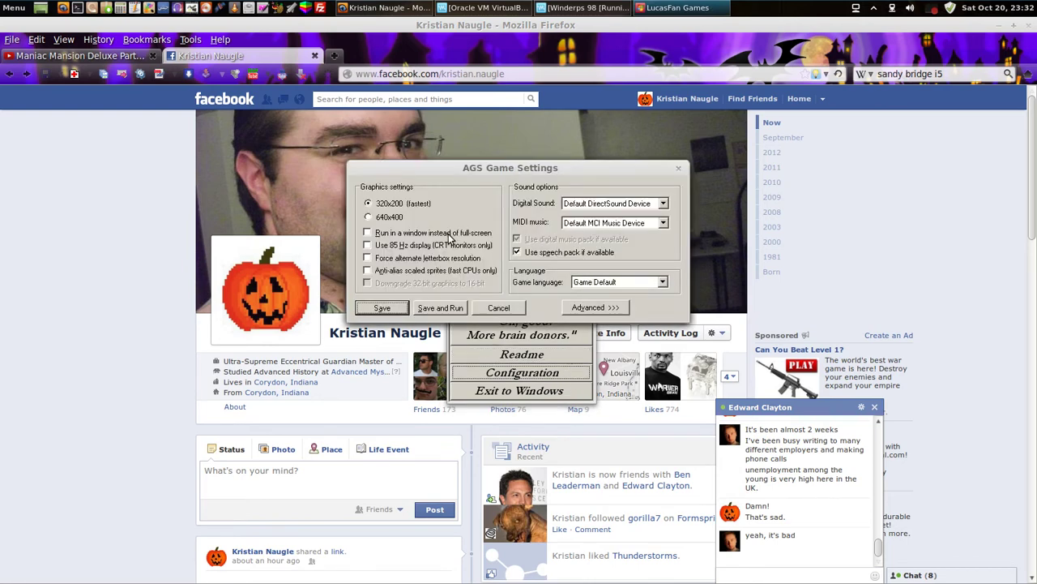
- Choose 640x400 graphics, keep DirectSound, set a 20 MB sprite cache, and save, accepting the resolution warning
{"action": "left_click", "coordinate": [388, 219]}
{"action": "left_click", "coordinate": [636, 205]}
{"action": "left_click", "coordinate": [634, 207]}
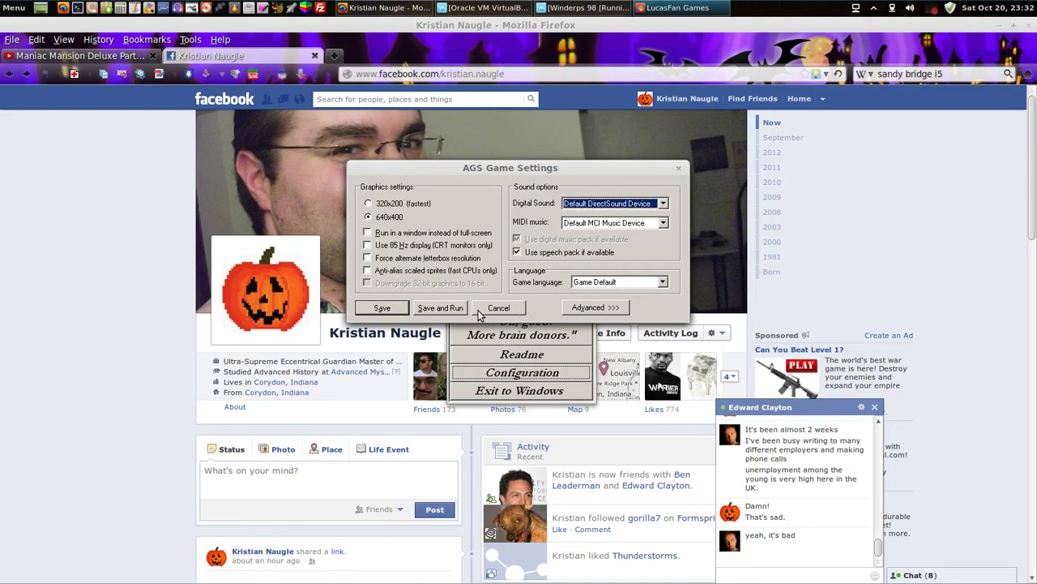
{"action": "left_click", "coordinate": [610, 310]}
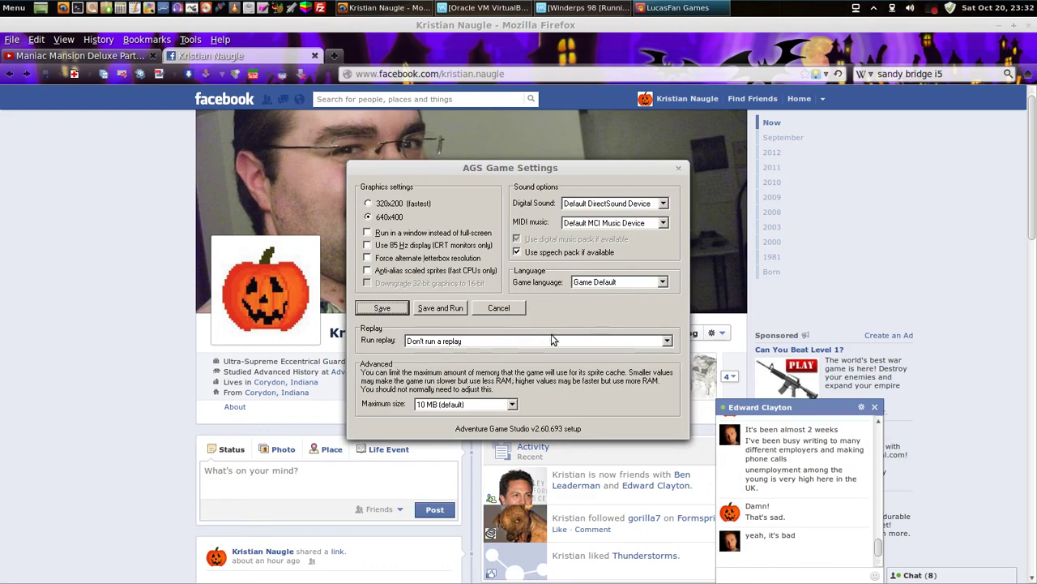
{"action": "left_click", "coordinate": [511, 405]}
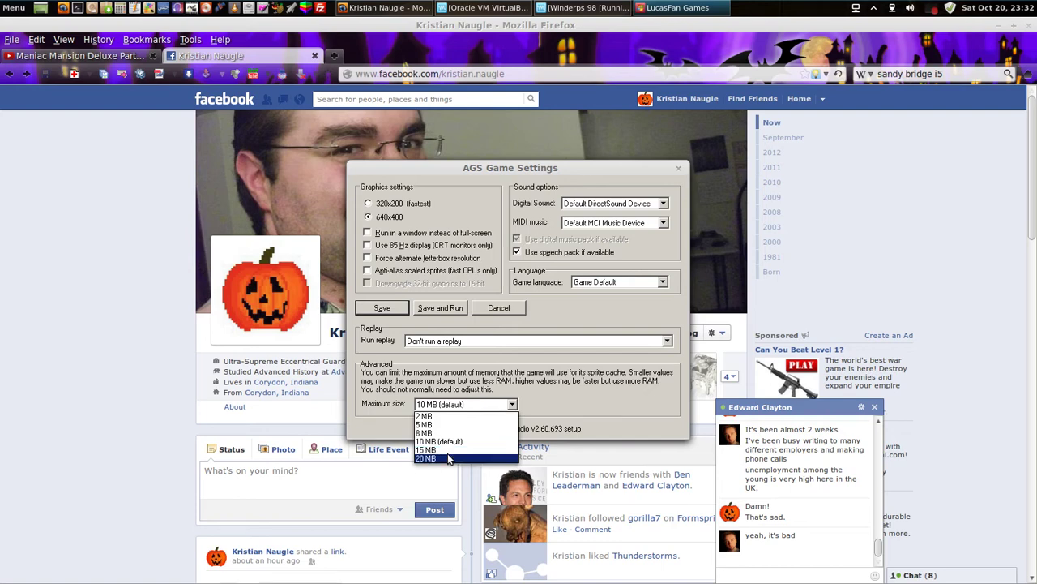
{"action": "left_click", "coordinate": [448, 458]}
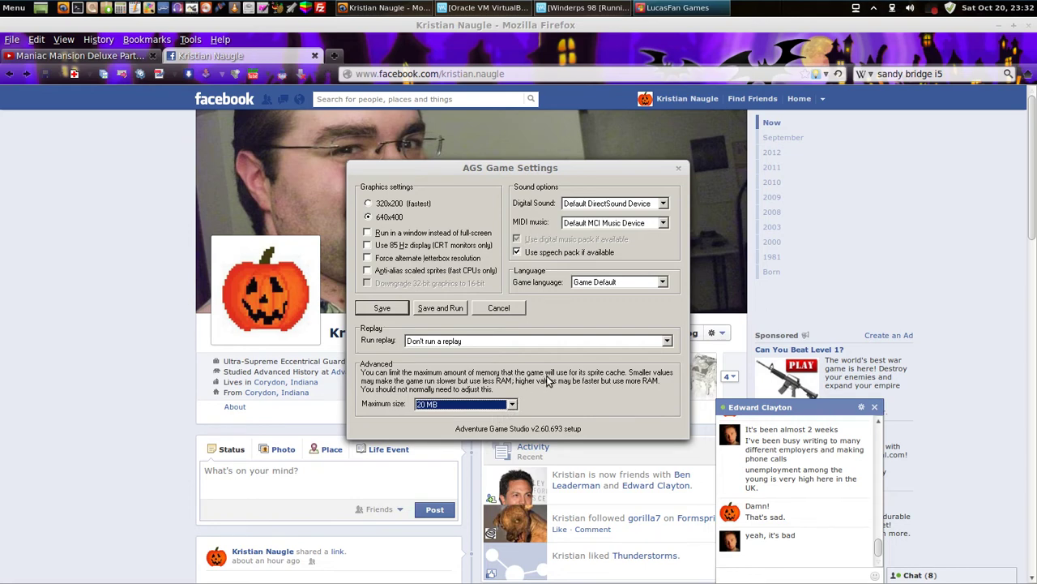
{"action": "left_click", "coordinate": [413, 310]}
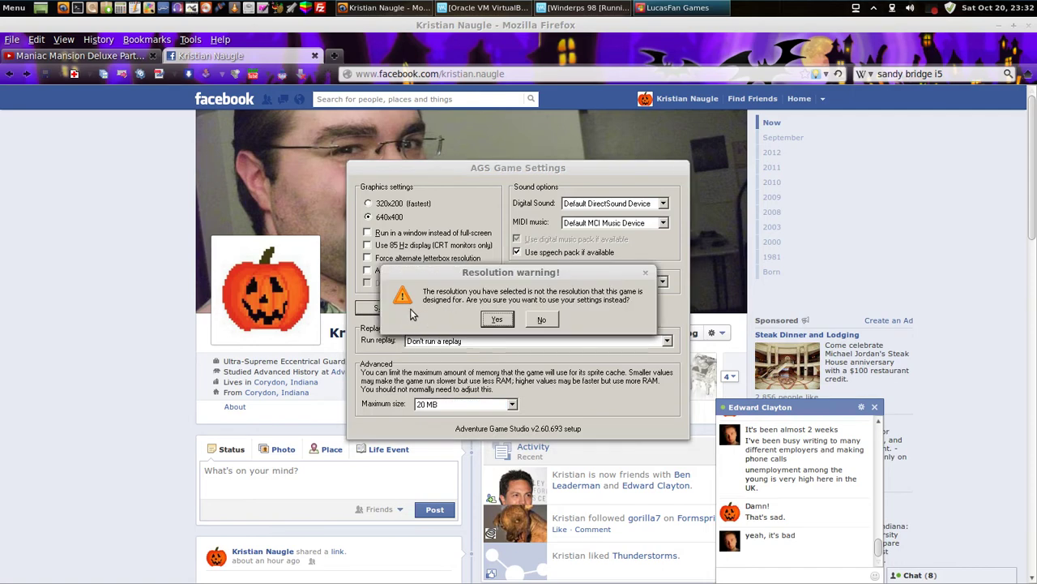
{"action": "left_click", "coordinate": [496, 321]}
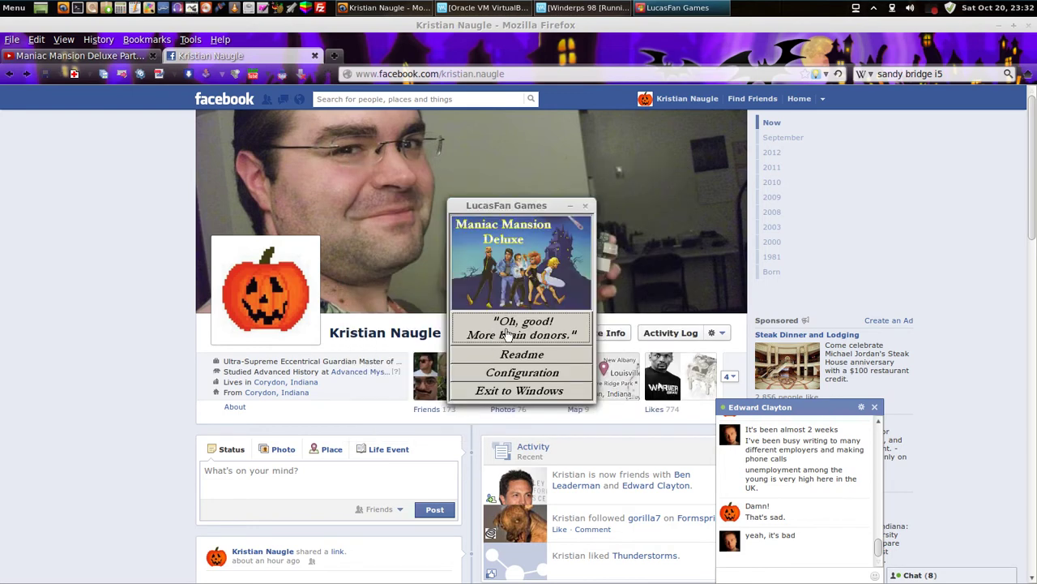
- Start playing Maniac Mansion Deluxe and check the Windows 98 VM, minimizing Firefox and the VM
{"action": "left_click", "coordinate": [507, 332]}
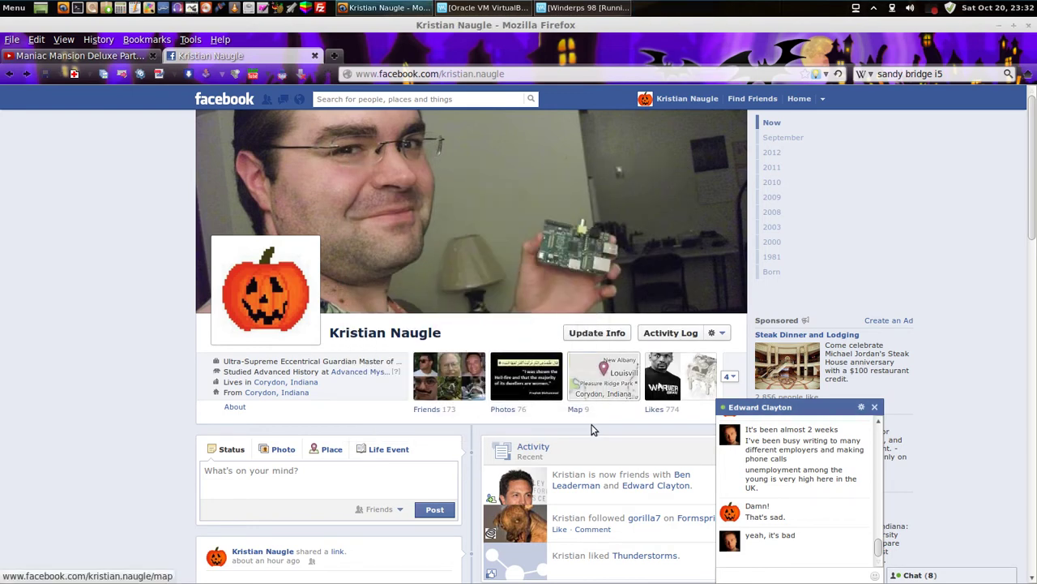
{"action": "left_click", "coordinate": [582, 10]}
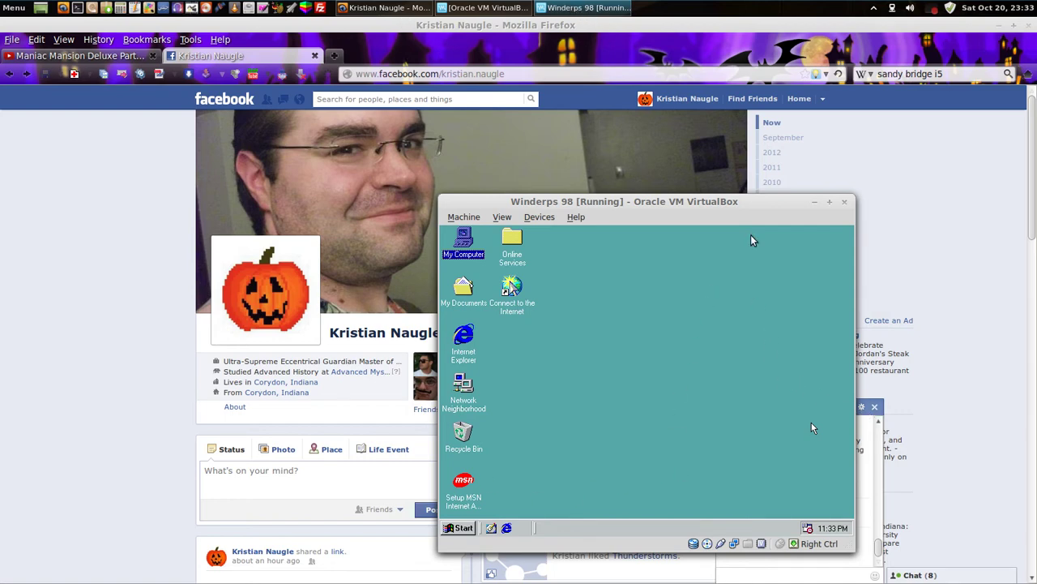
{"action": "left_click", "coordinate": [1000, 26]}
{"action": "left_click", "coordinate": [815, 202]}
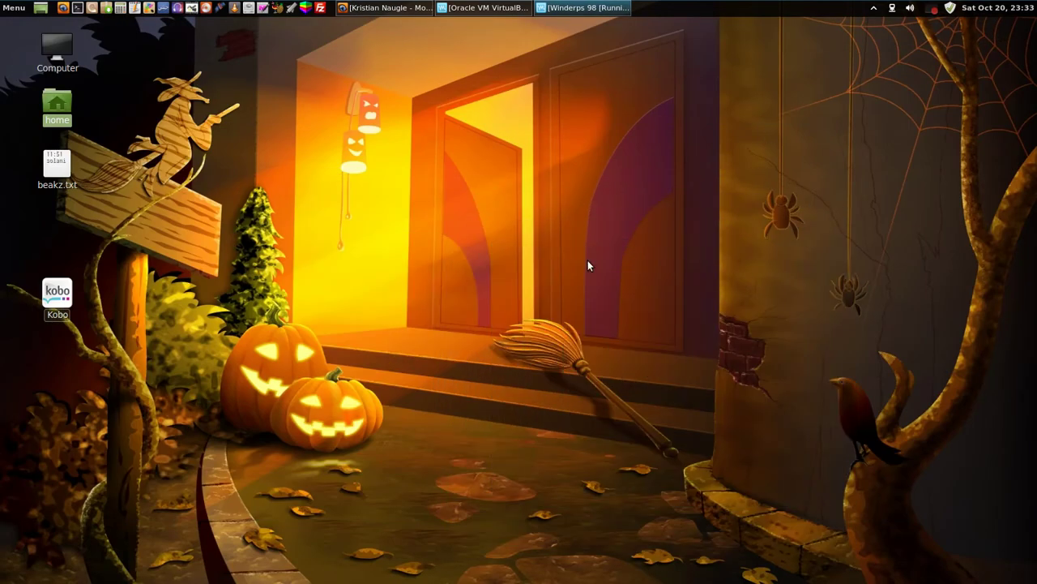
- Send the Facebook chat question 'Do any video gaming?'
{"action": "left_click", "coordinate": [401, 9]}
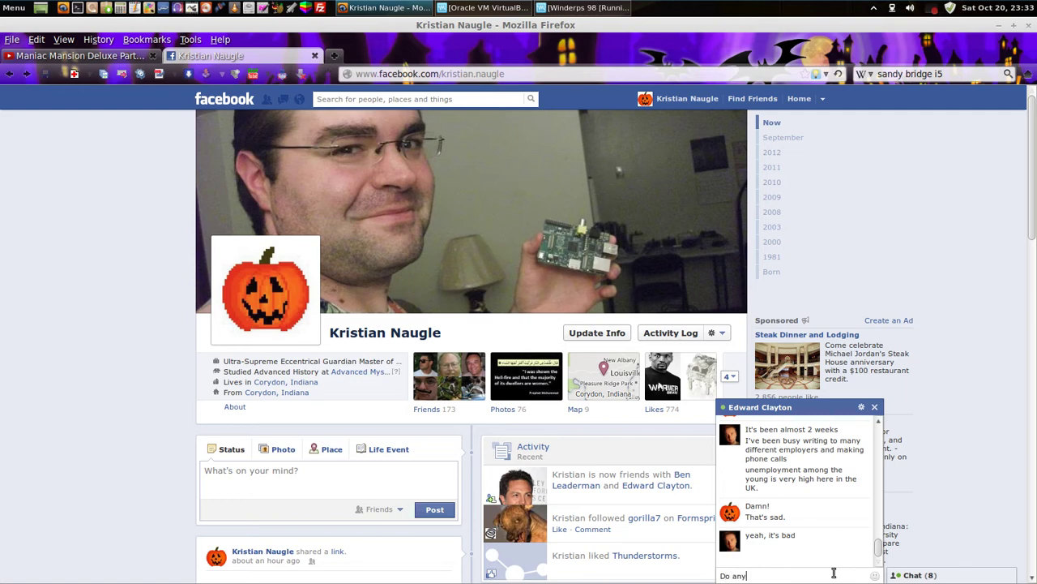
{"action": "type", "text": "video gaming"}
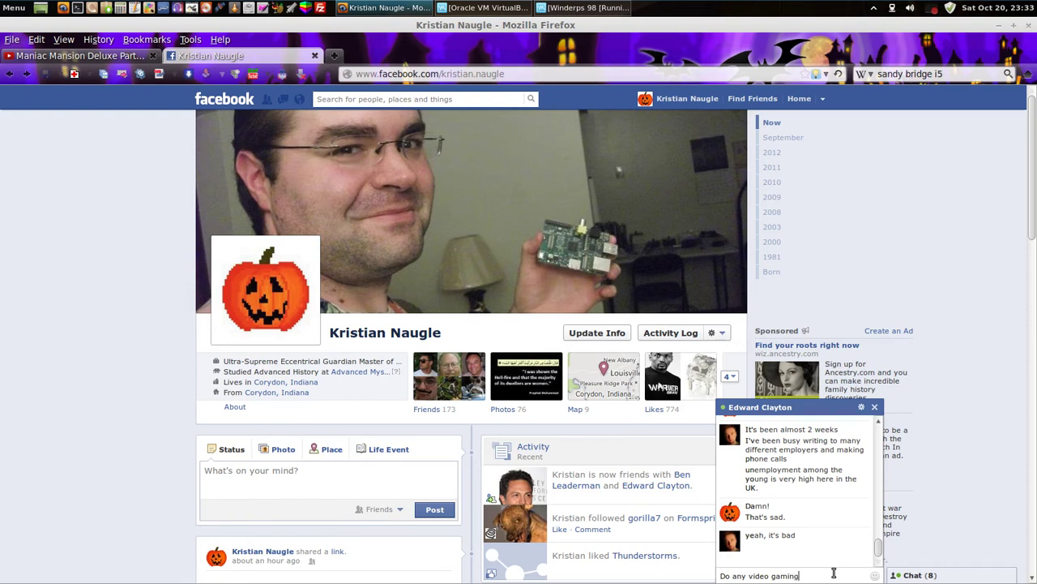
{"action": "type", "text": "?"}
{"action": "key", "text": "Return"}
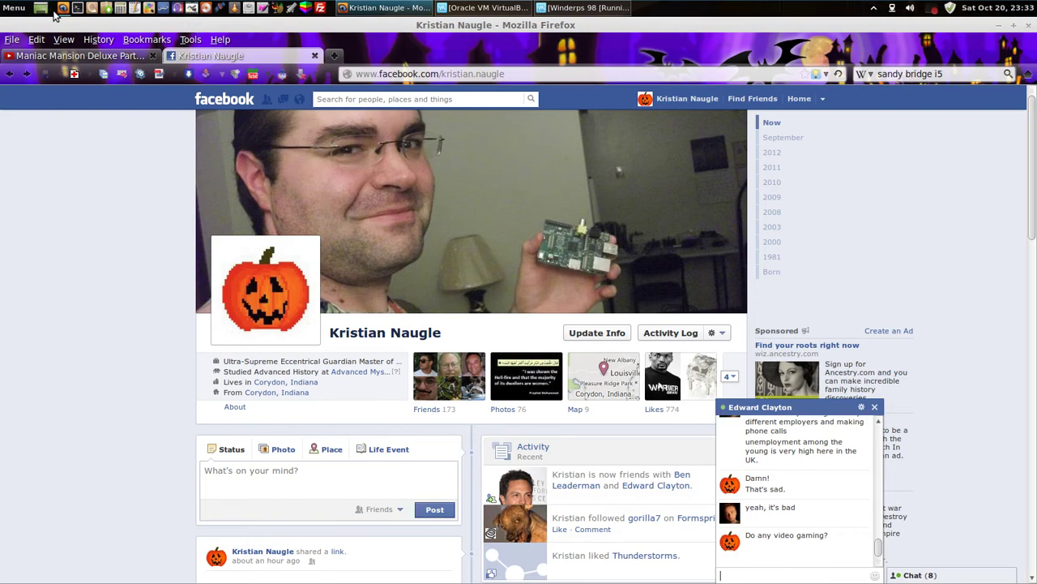
- Relaunch Maniac Mansion Deluxe, save its advanced configuration and run the game, then close the first chat
{"action": "left_click", "coordinate": [14, 7]}
{"action": "mouse_move", "coordinate": [123, 189]}
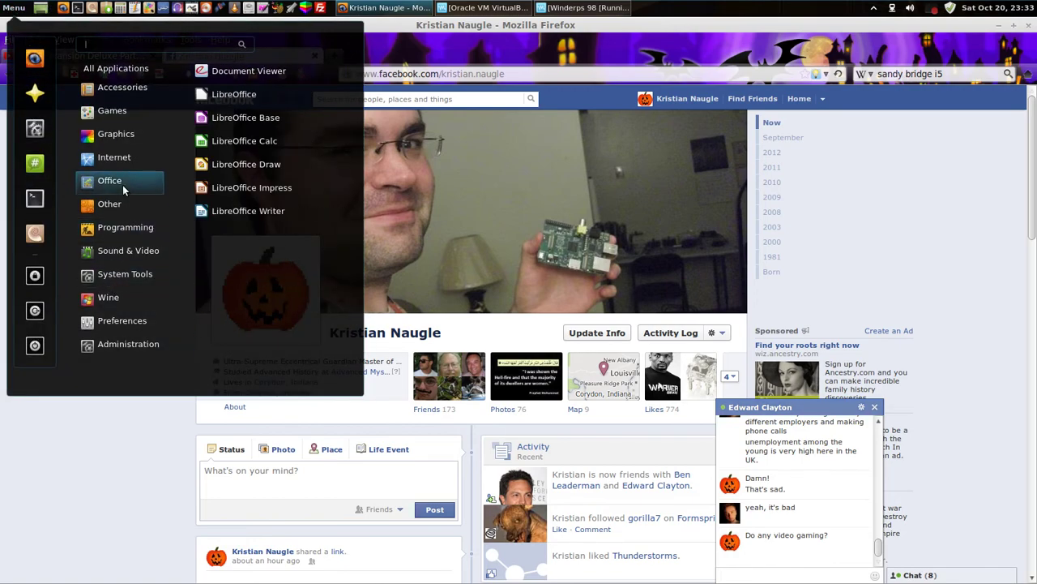
{"action": "left_click", "coordinate": [306, 165]}
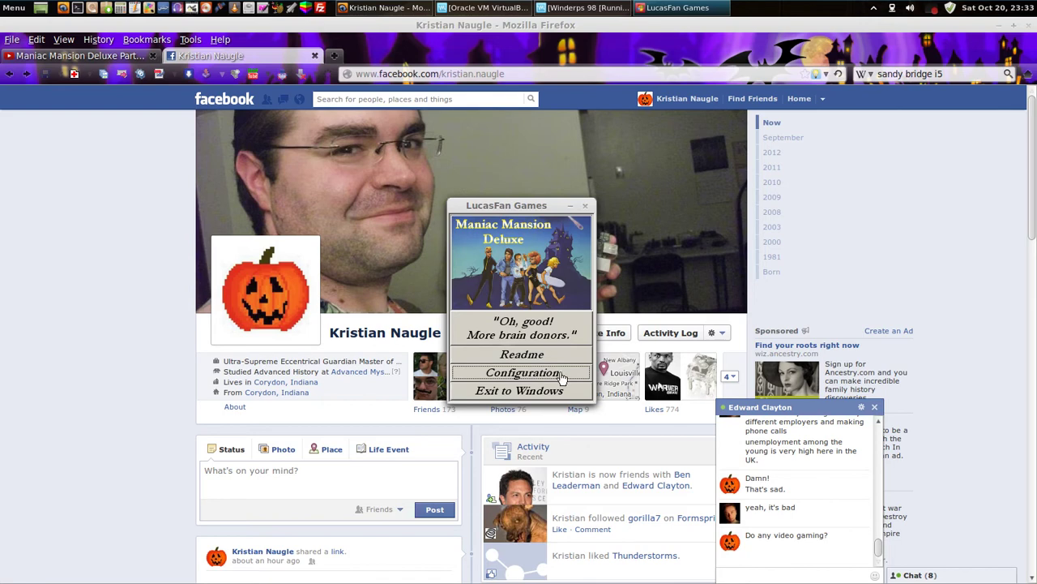
{"action": "left_click", "coordinate": [553, 373]}
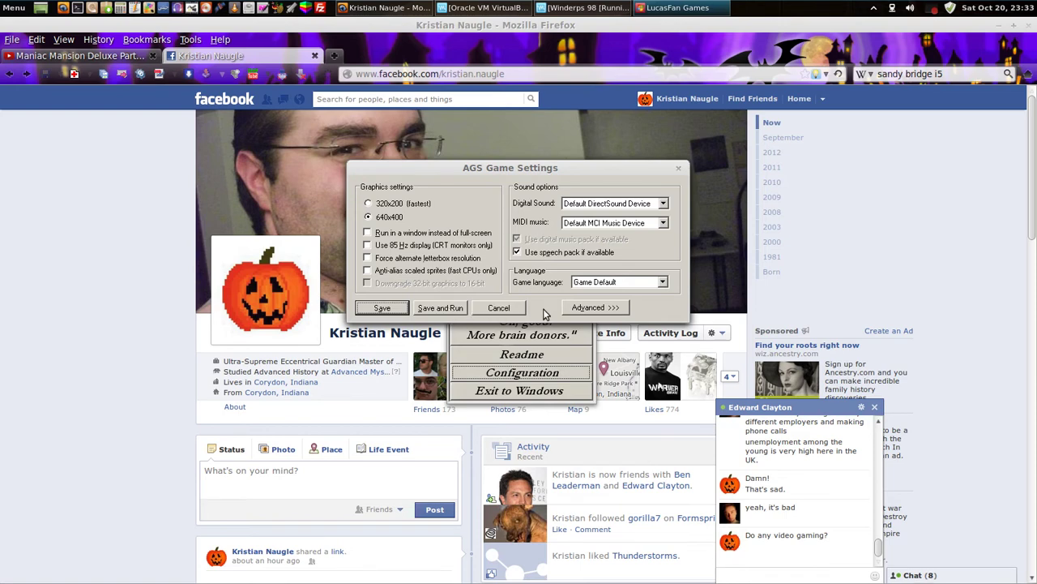
{"action": "left_click", "coordinate": [572, 307]}
{"action": "left_click", "coordinate": [451, 308]}
{"action": "left_click", "coordinate": [496, 328]}
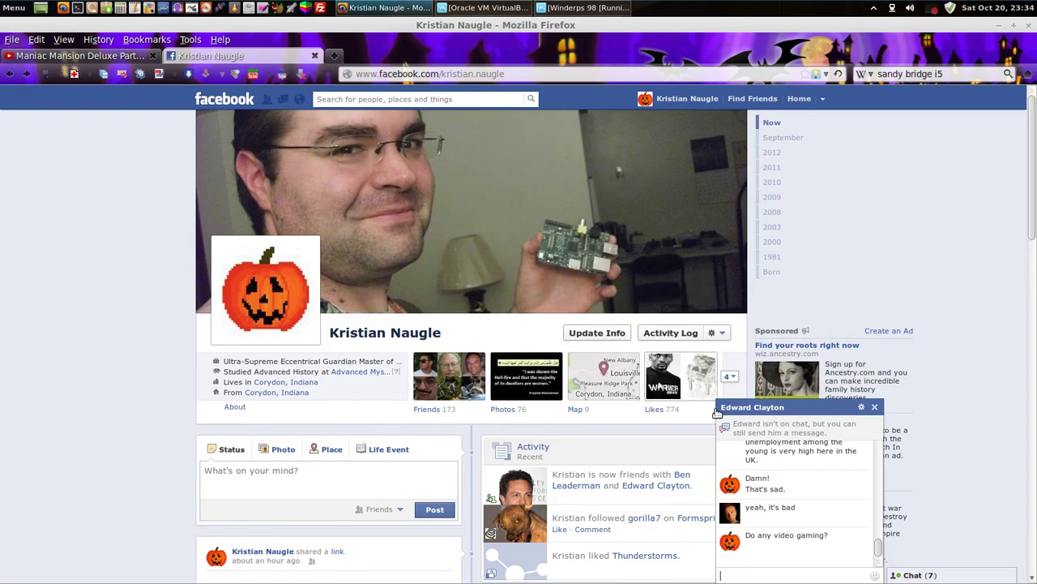
{"action": "left_click", "coordinate": [875, 407]}
- Chat another friend: 'making a video right now about running Winderps' inside a virtual machine, then hide sidebar
{"action": "left_click", "coordinate": [934, 573]}
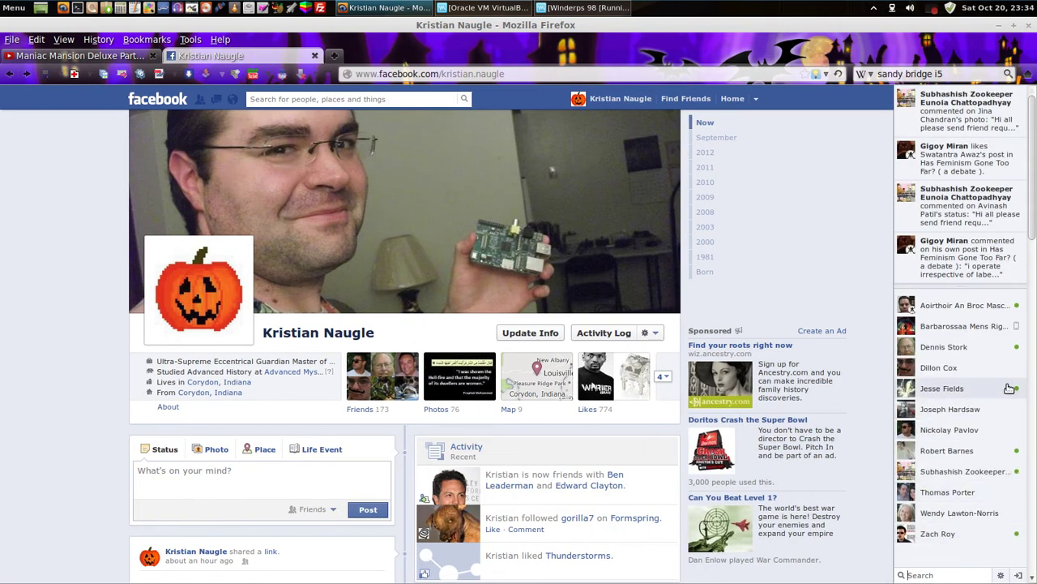
{"action": "left_click", "coordinate": [979, 346]}
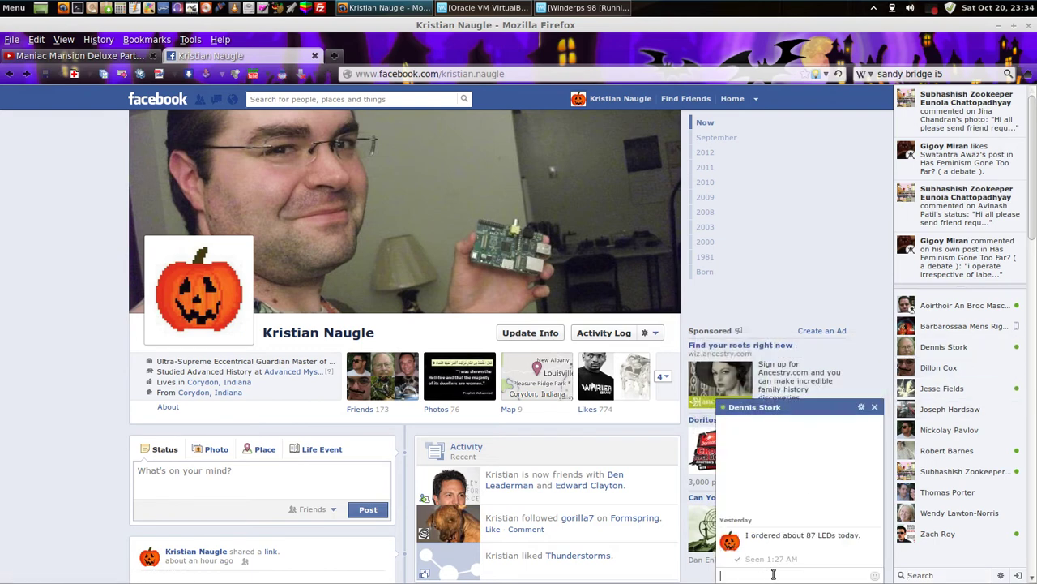
{"action": "type", "text": "m making a video "}
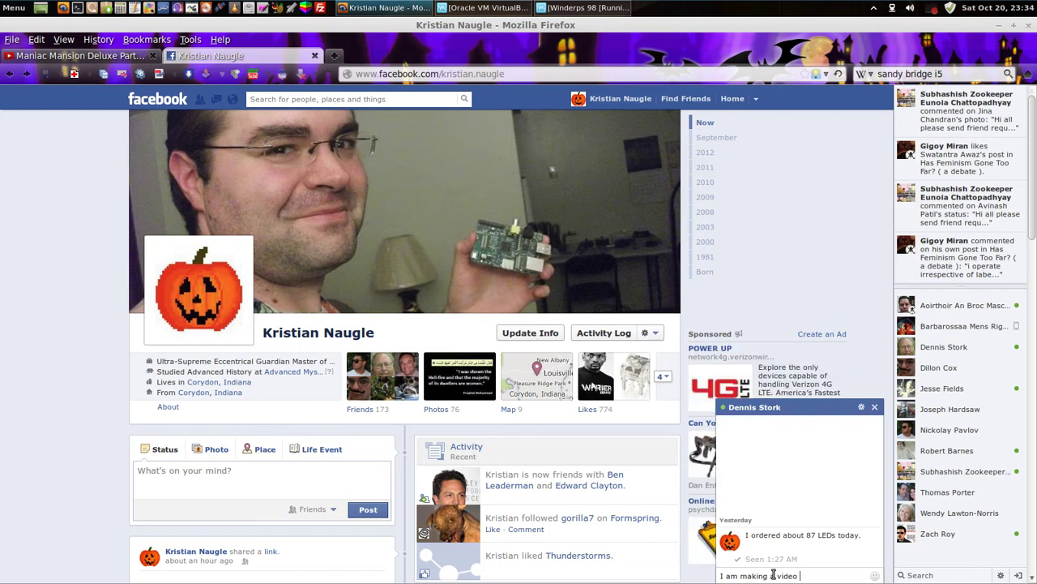
{"action": "type", "text": "right now about runing "}
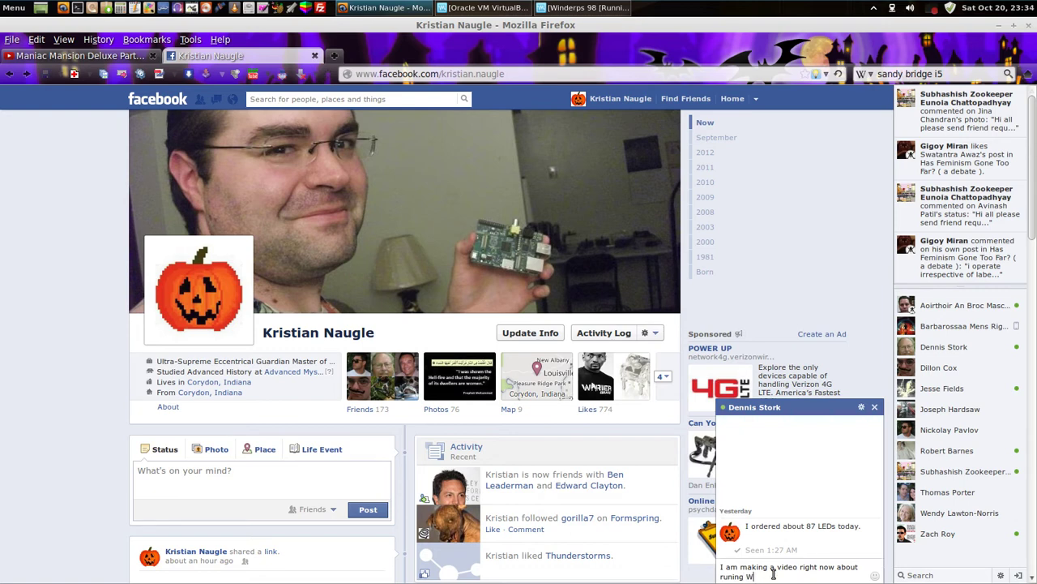
{"action": "type", "text": "Macrto$"}
{"action": "type", "text": "oft Winderps "}
{"action": "type", "text": "from within a"}
{"action": "type", "text": " virtual machi"}
{"action": "type", "text": "ne using V"}
{"action": "type", "text": "irtualbox"}
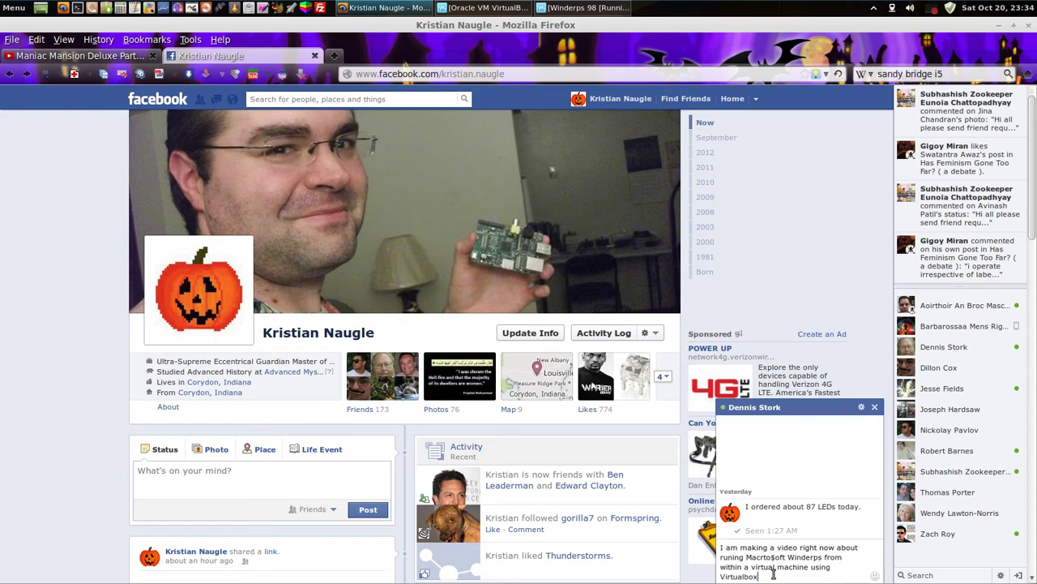
{"action": "type", "text": ". This is "}
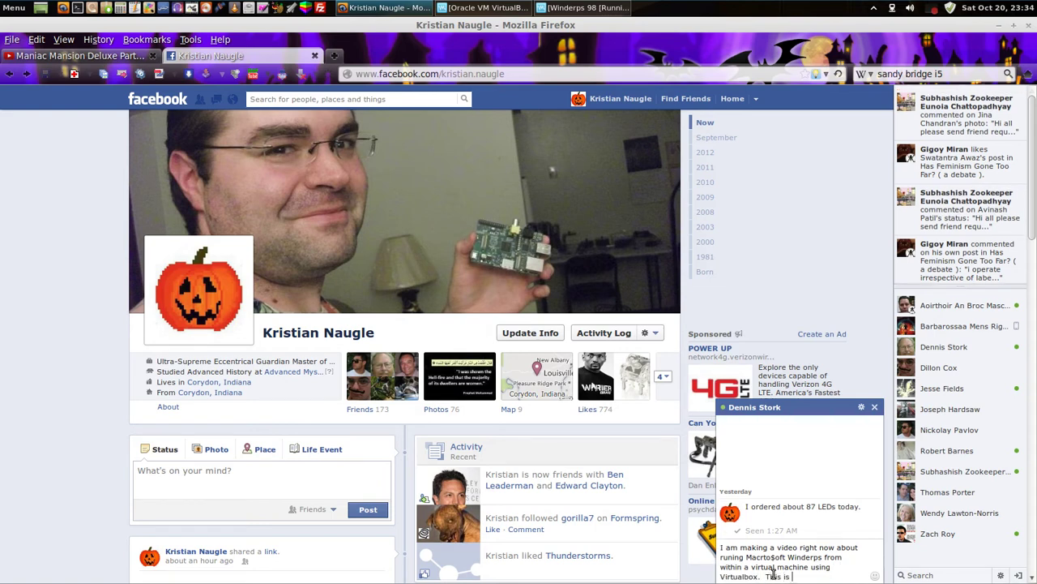
{"action": "type", "text": "the first time I have ever"}
{"action": "type", "text": " ran it and I "}
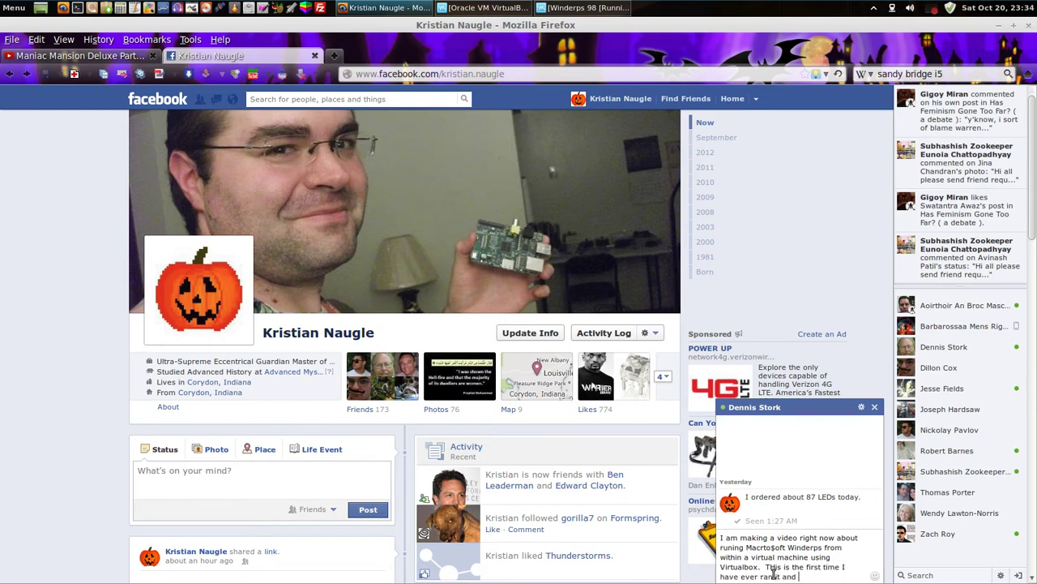
{"action": "type", "text": "figured out h"}
{"action": "type", "text": "ow eas"}
{"action": "type", "text": "y it is"}
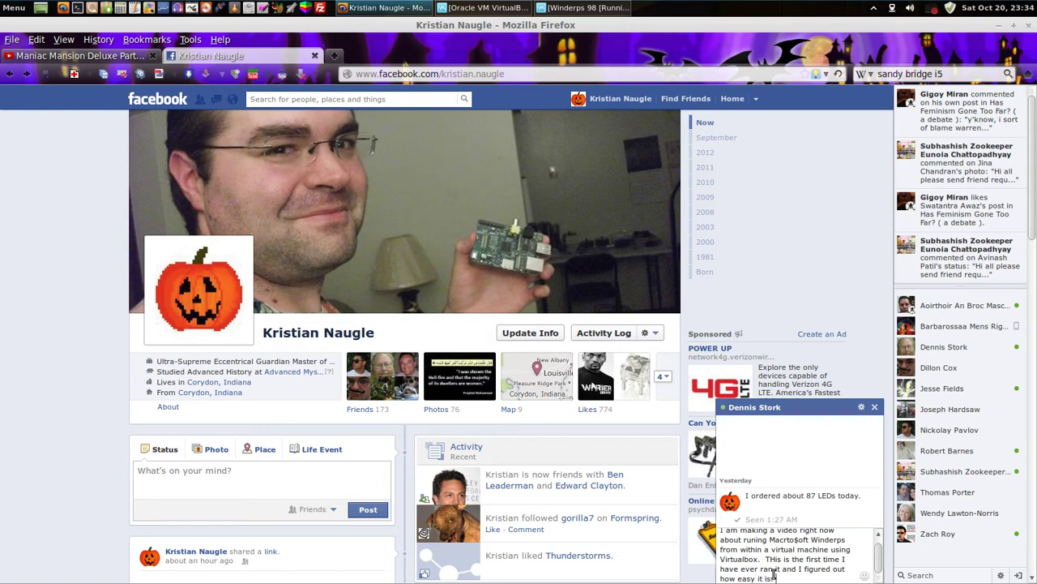
{"action": "type", "text": ".  Anyone can do it.  I am not special."}
{"action": "key", "text": "Return"}
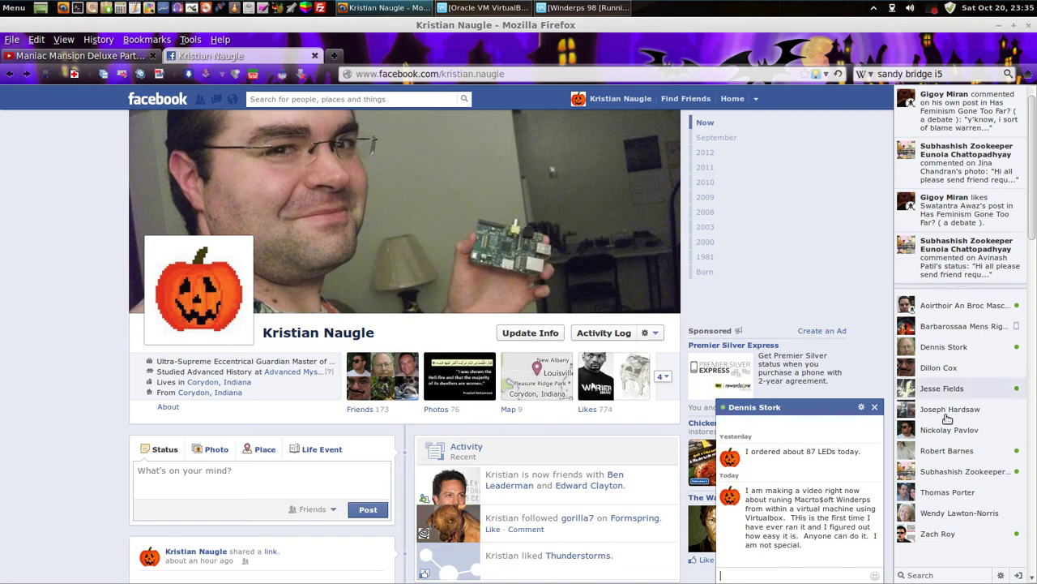
{"action": "left_click", "coordinate": [1018, 571]}
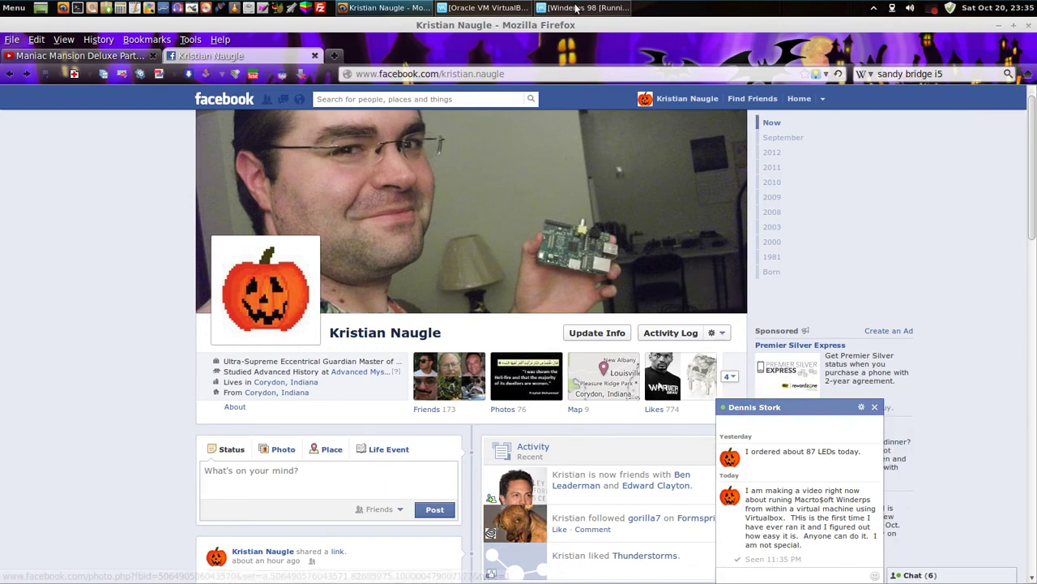
- Bring the Windows 98 VirtualBox window forward and capture the mouse into the guest
{"action": "left_click", "coordinate": [580, 7]}
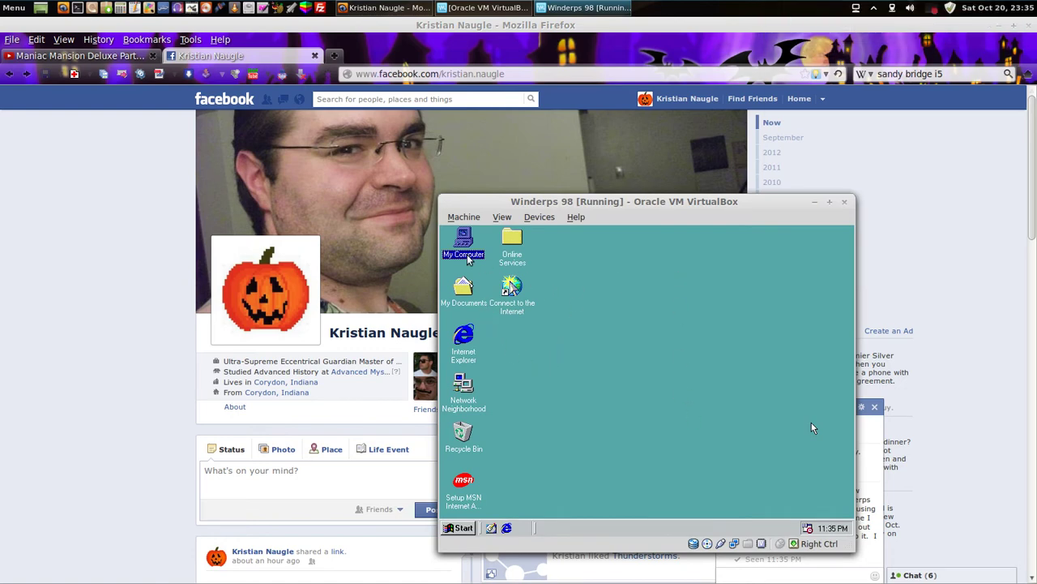
{"action": "left_click", "coordinate": [618, 312]}
{"action": "left_click", "coordinate": [677, 398]}
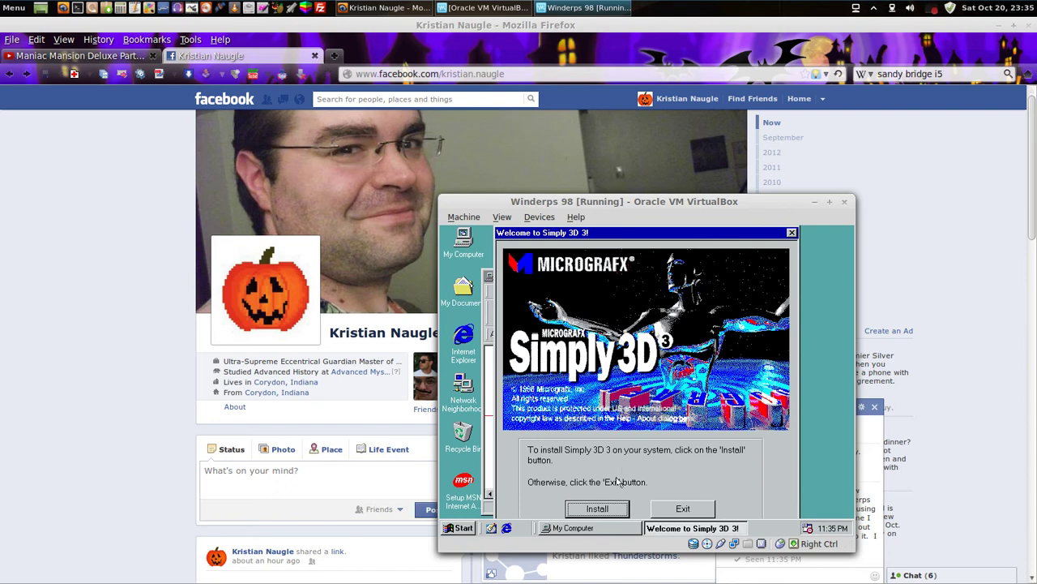
- Run the Simply 3D 3 setup with default user info, C:\Program Files\Micrografx\ folder, and Typical install
{"action": "left_click", "coordinate": [617, 506]}
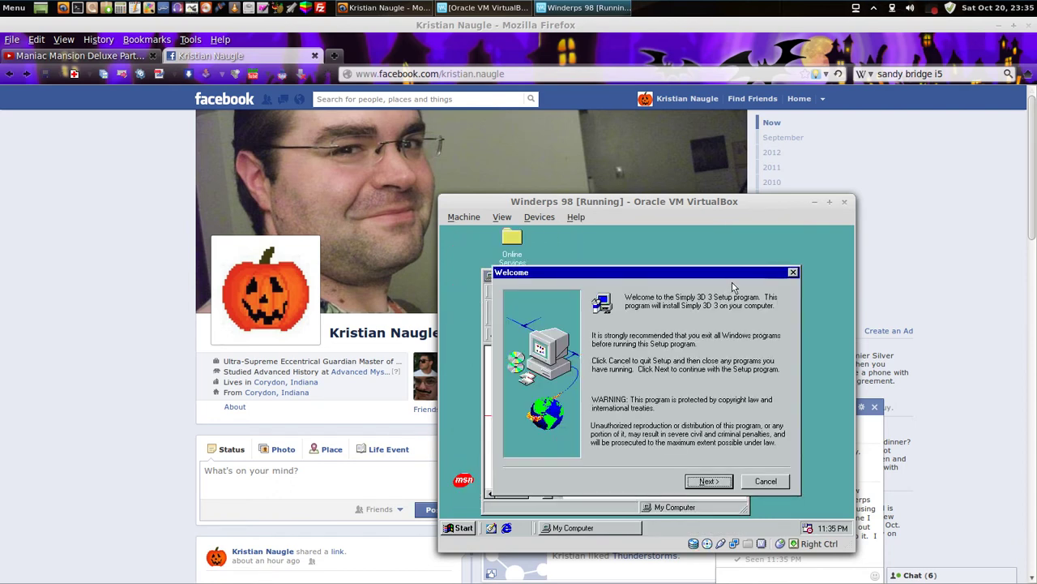
{"action": "left_click", "coordinate": [719, 486]}
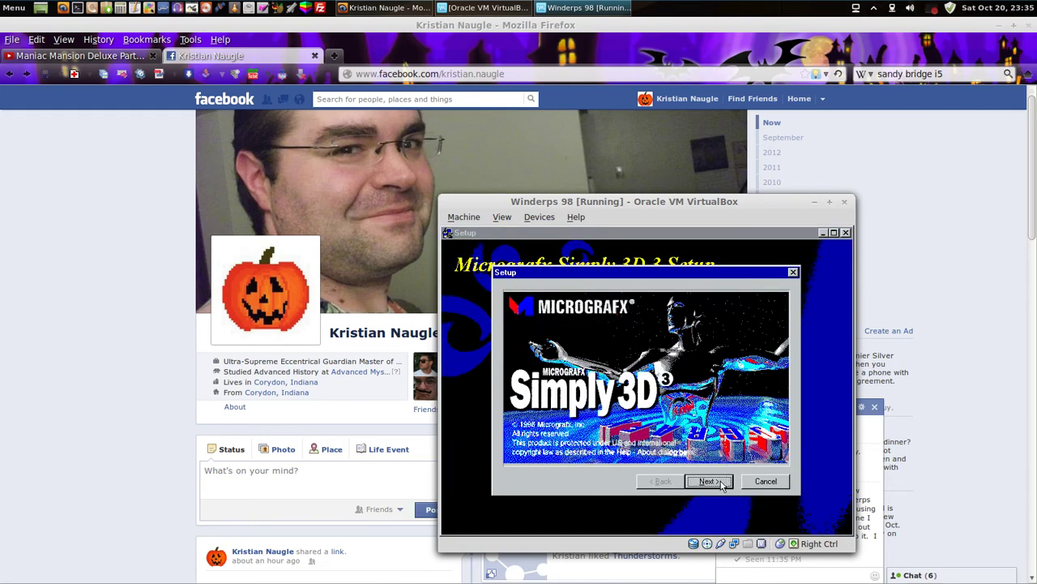
{"action": "left_click", "coordinate": [722, 483]}
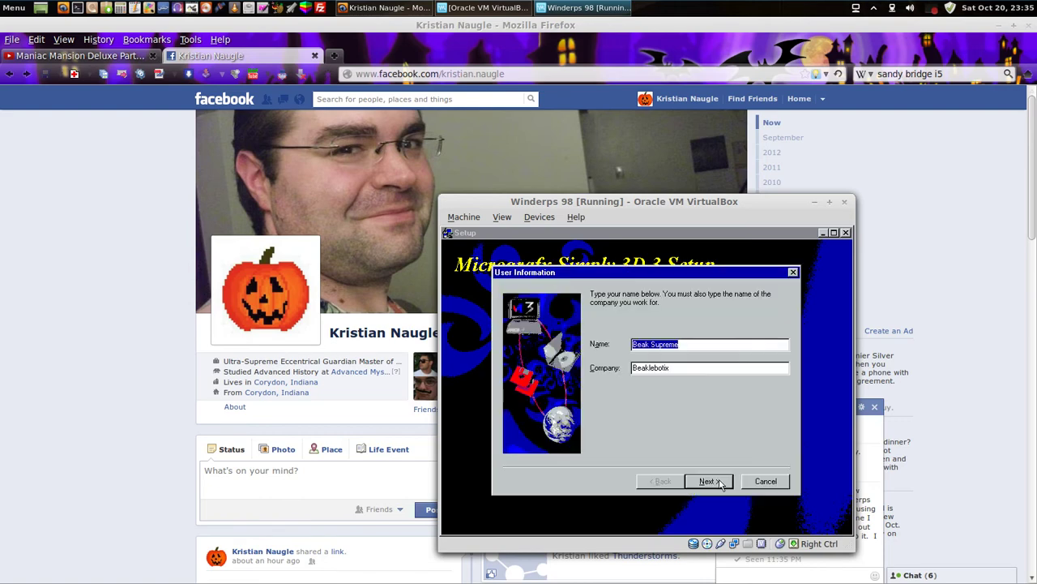
{"action": "left_click", "coordinate": [722, 483]}
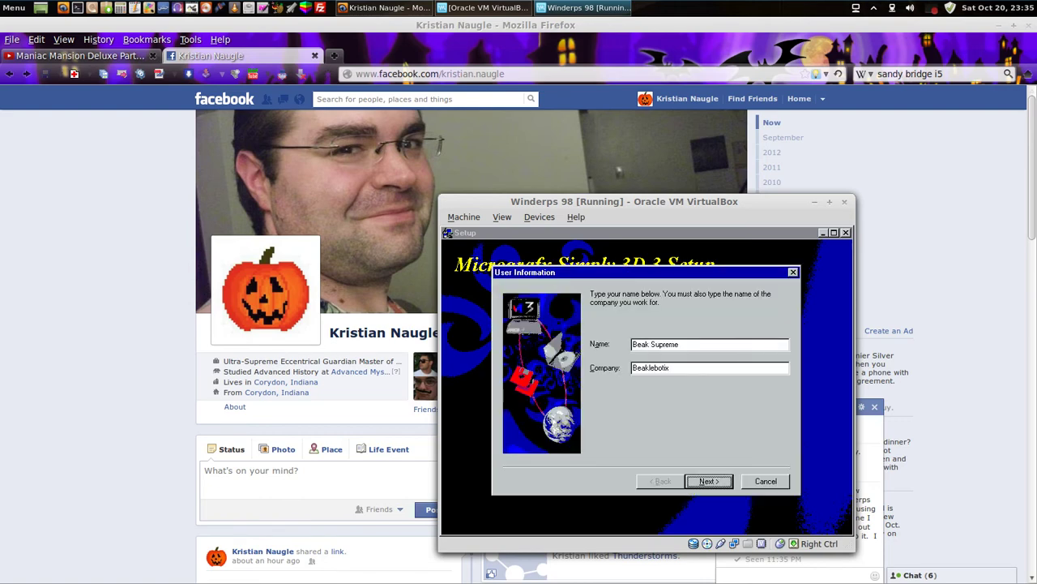
{"action": "left_click", "coordinate": [717, 482]}
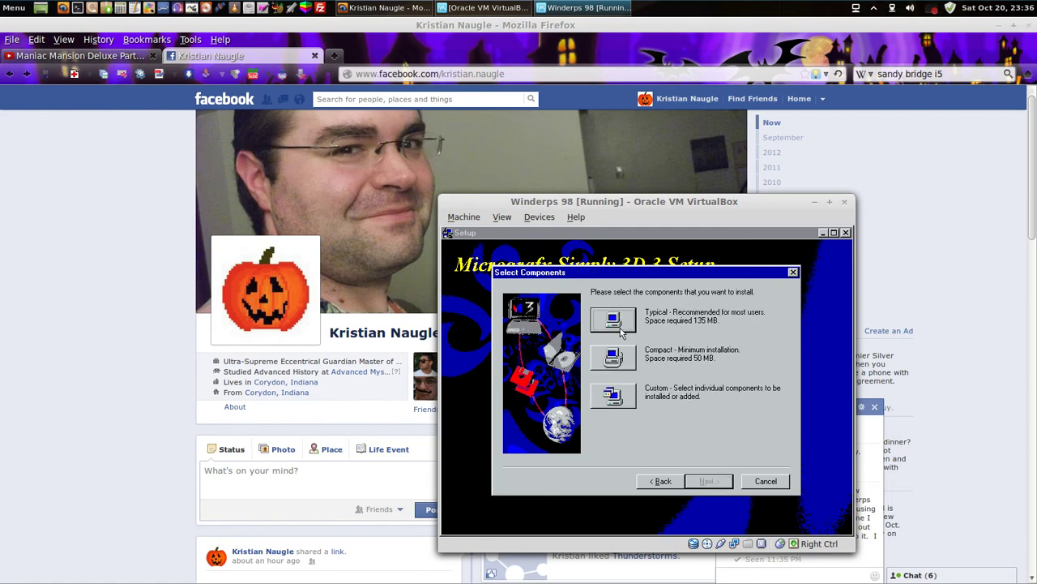
{"action": "key", "text": "Return"}
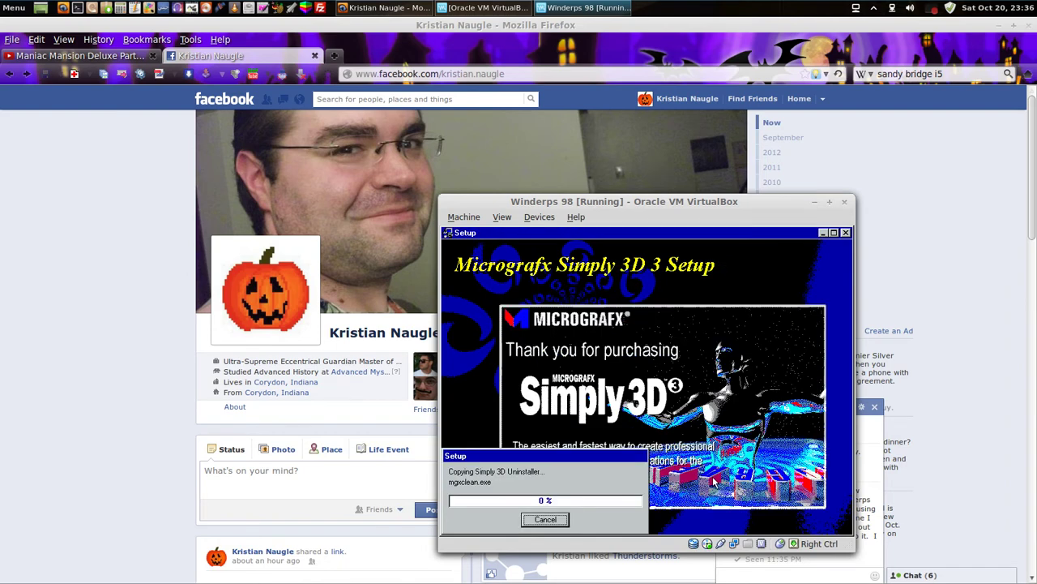
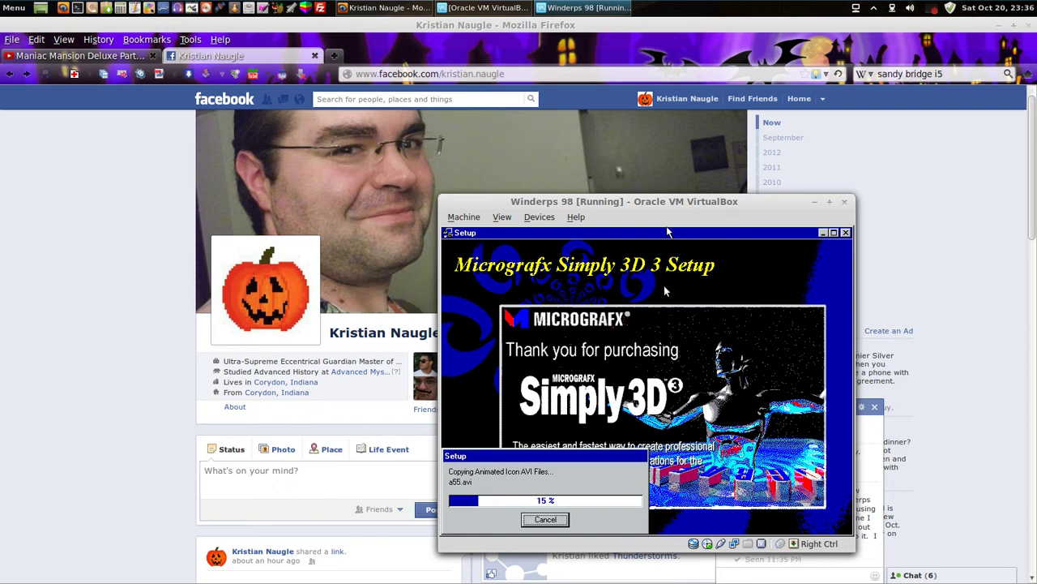
- Move the Windows 98 VM window up and left, then return to the Facebook chat box
{"action": "left_click_drag", "start_coordinate": [660, 201], "coordinate": [392, 124]}
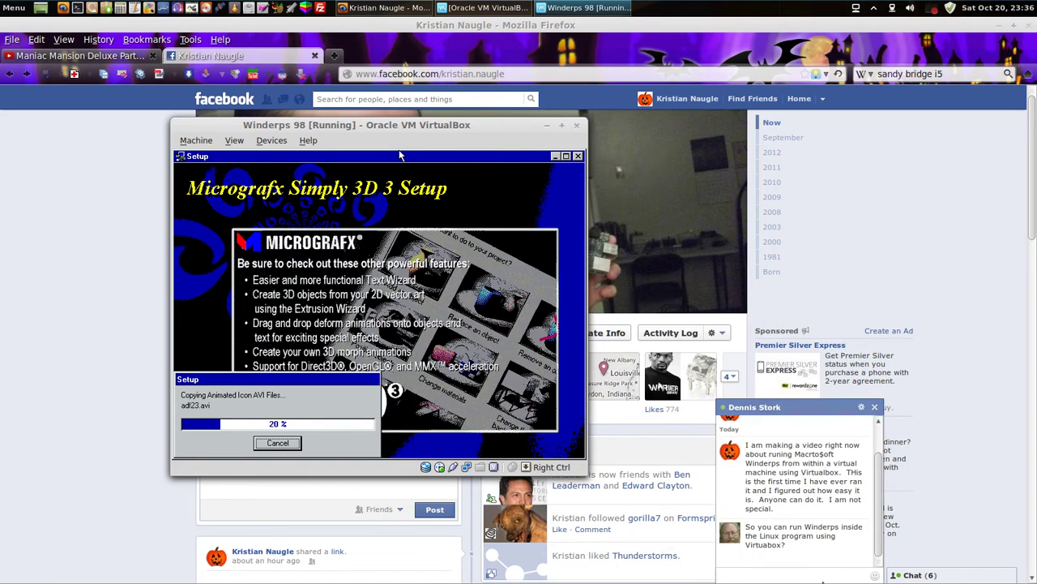
{"action": "left_click", "coordinate": [792, 573]}
- Send the replies 'Yep. I am doing it right now.' and 'People told me about ut years ago.'
{"action": "type", "text": "Yep.  I am doing it ri"}
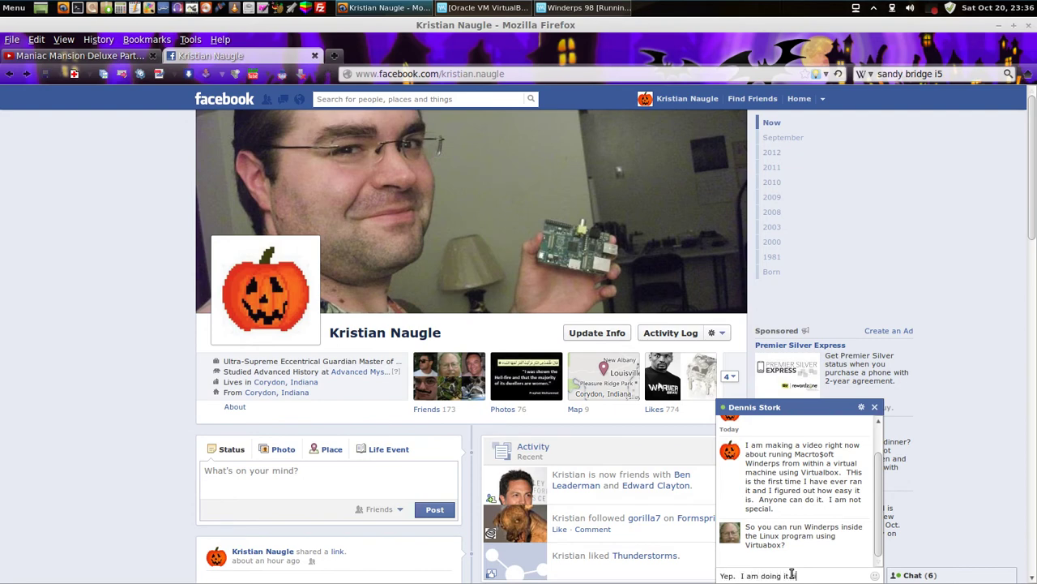
{"action": "type", "text": "ght now."}
{"action": "key", "text": "Return"}
{"action": "type", "text": "People told me"}
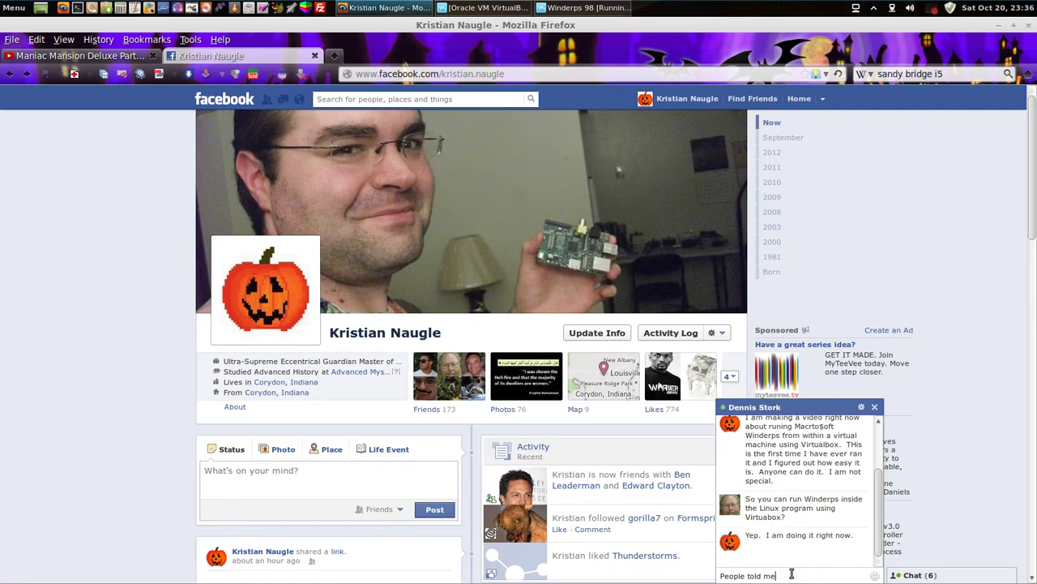
{"action": "type", "text": " about ut years ago."}
{"action": "key", "text": "Return"}
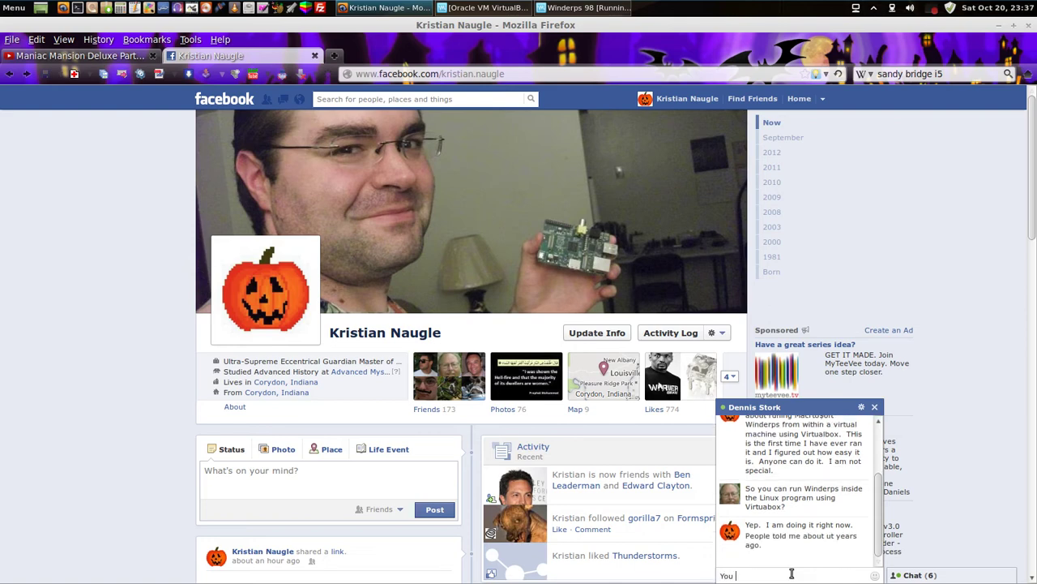
- Send the message about running old Windows inside Windows, then 'Nope, that would be "dual-booting"', and begin 'This'
{"action": "type", "text": "You can run old versions of Windows "}
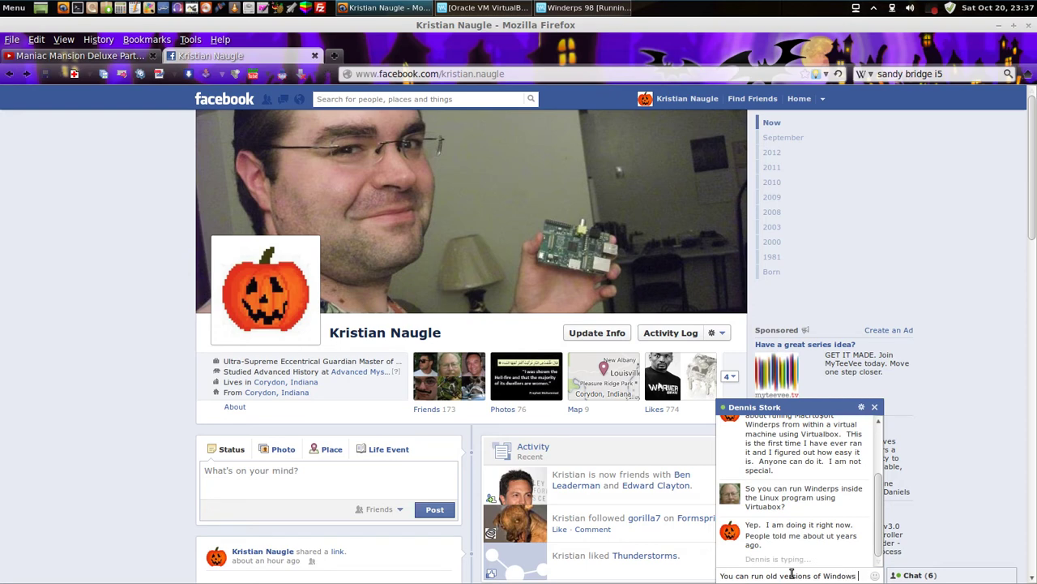
{"action": "type", "text": "from within Windows now and it was used years ago to"}
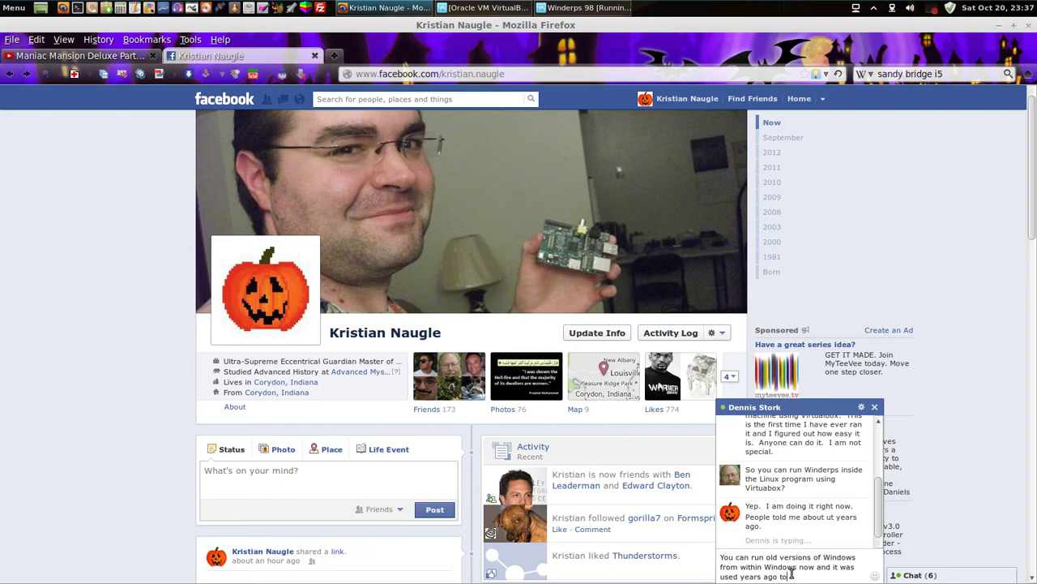
{"action": "type", "text": " run Windows on Apple"}
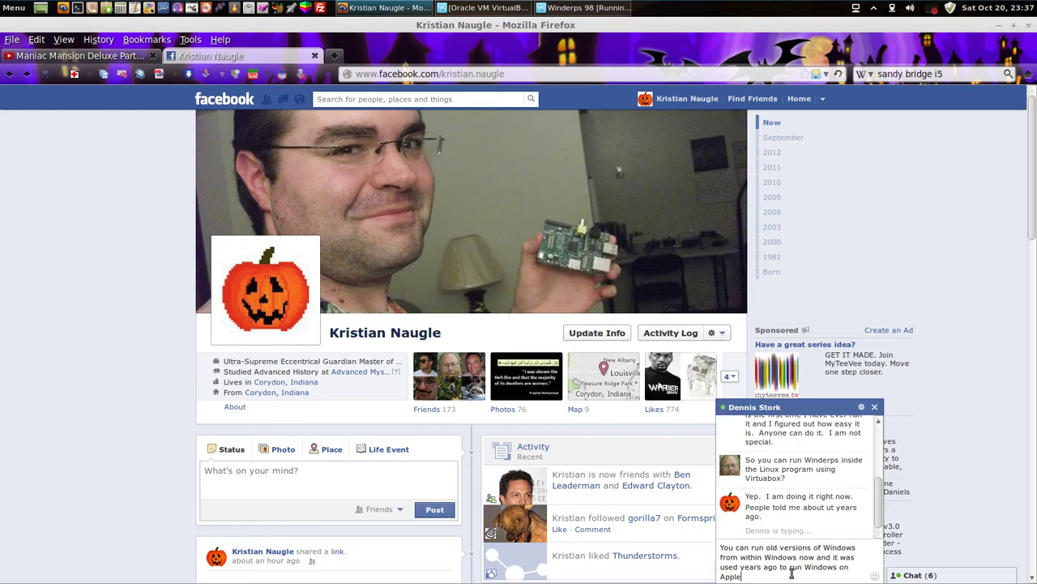
{"action": "type", "text": " Macs for software c"}
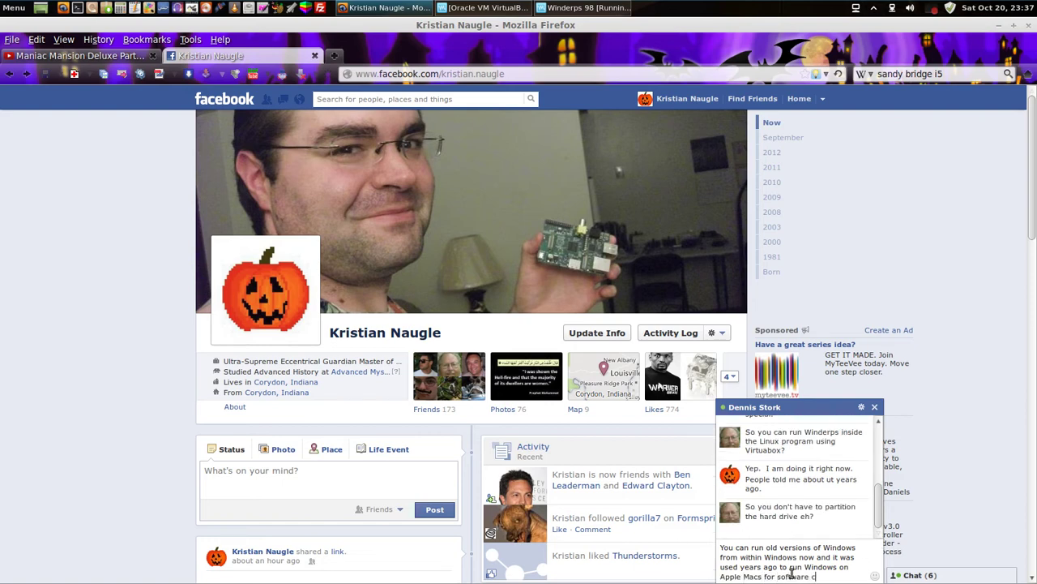
{"action": "type", "text": "ompatibility."}
{"action": "key", "text": "Return"}
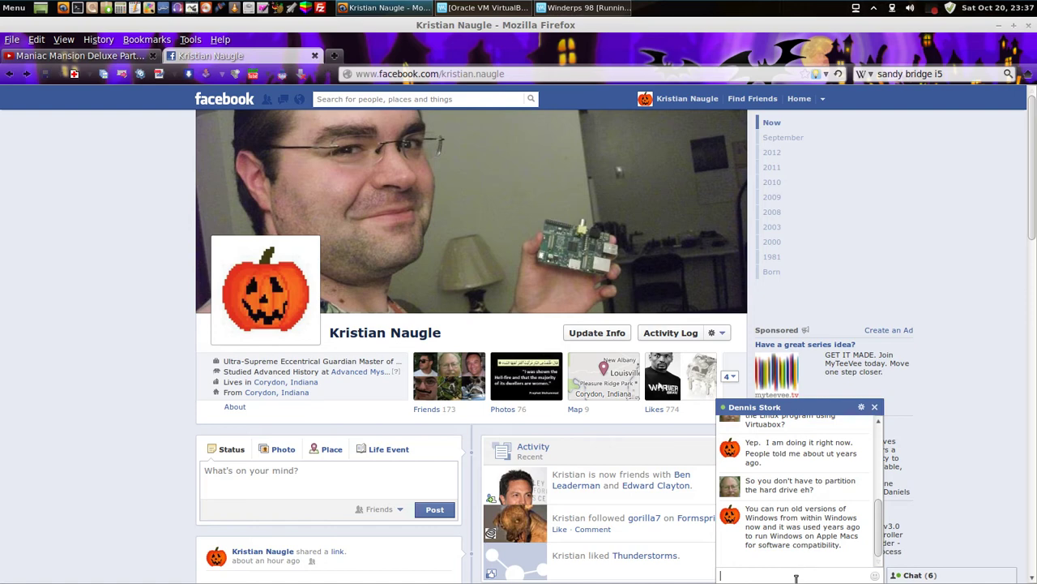
{"action": "type", "text": "Nope, that would"}
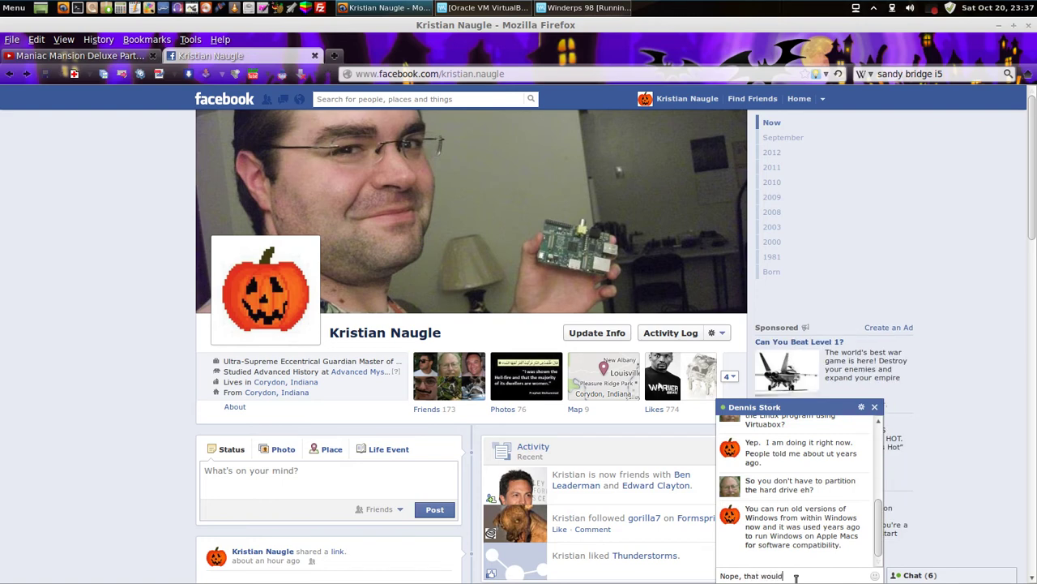
{"action": "type", "text": " be \"dual-booting\""}
{"action": "key", "text": "Return"}
{"action": "type", "text": "This"}
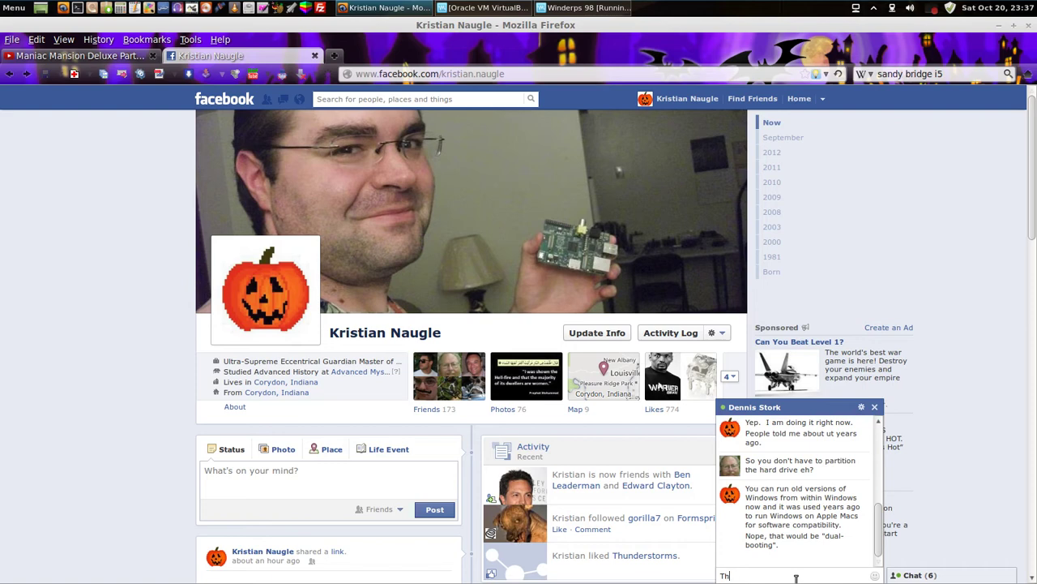
- Finish and send the message that virtualization creates a "virtual machine" running in memory, simulating a computer
{"action": "type", "text": "his Virtualization way creates a \"virtua"}
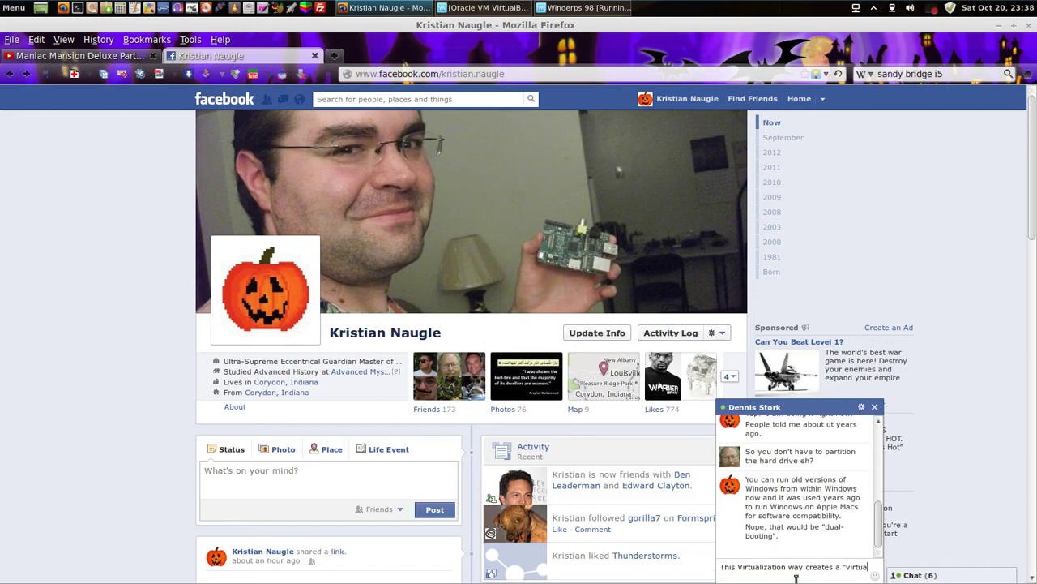
{"action": "type", "text": "l machine\" that runs "}
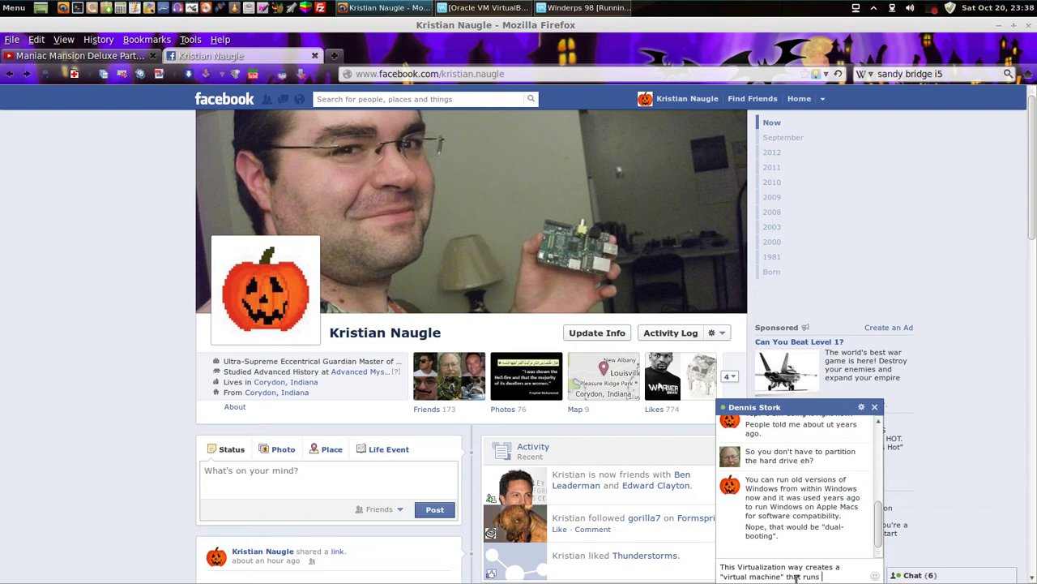
{"action": "type", "text": "in memory an"}
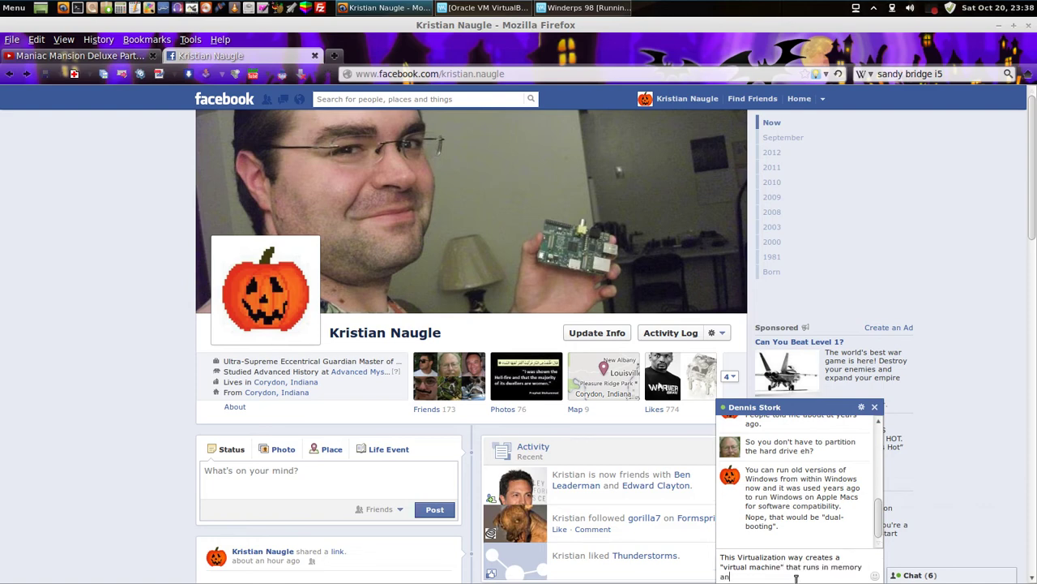
{"action": "type", "text": "d simulates an entire computer."}
{"action": "key", "text": "Return"}
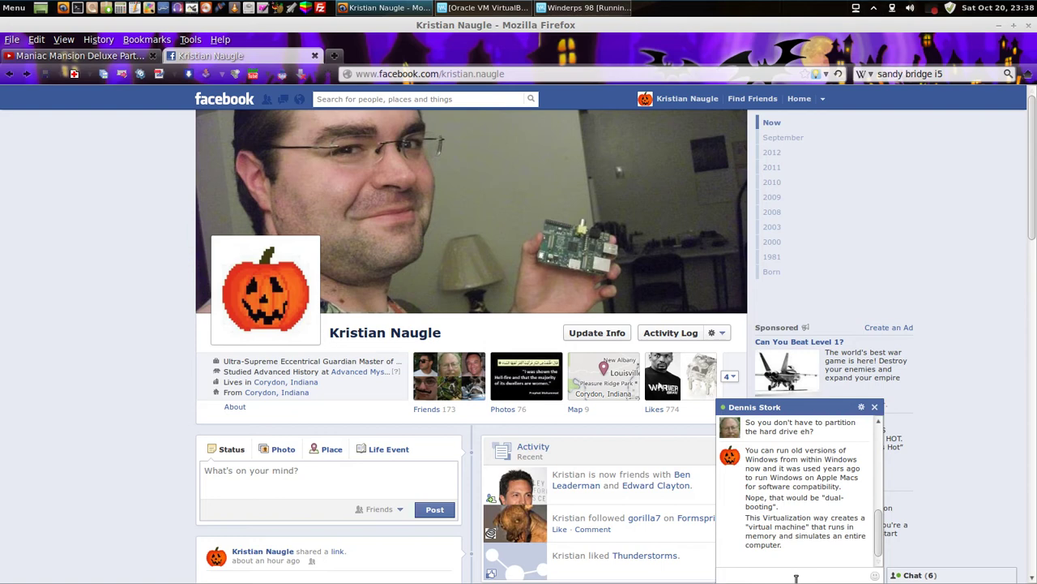
- Send that Windows 98 SE in Virtualbox sees 256MB RAM and 4.67GB disk; start the YouTube note
{"action": "type", "text": "nstalled Windows 98 SE in Virtualbo"}
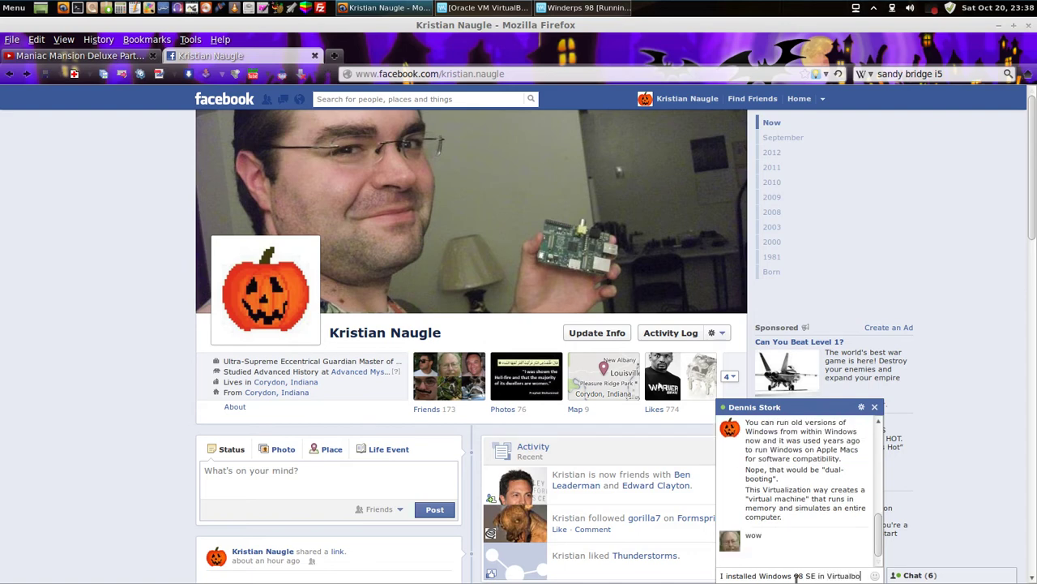
{"action": "type", "text": "x and Windows thinks that it's runn"}
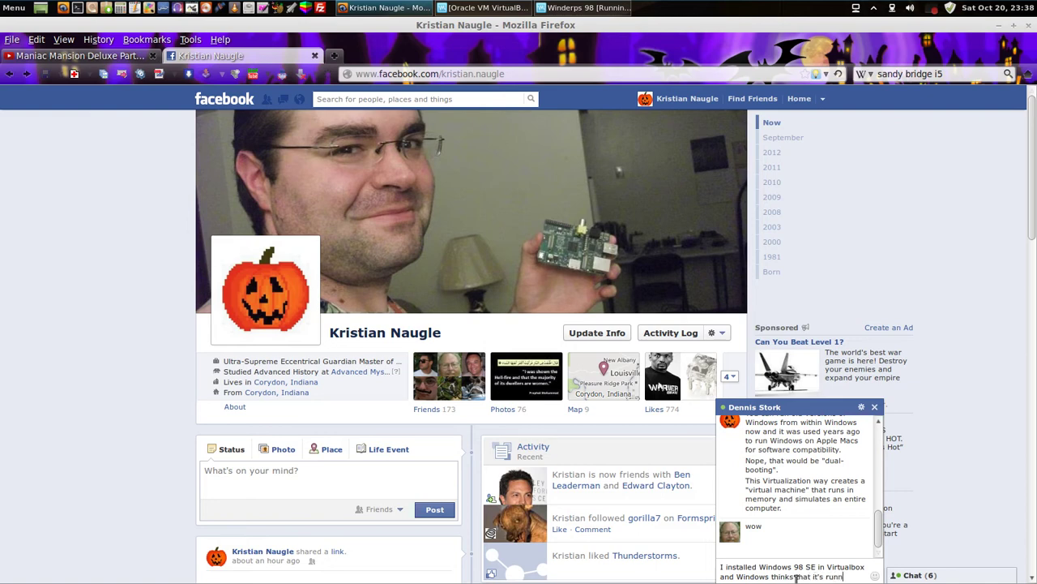
{"action": "type", "text": "ing on a comp"}
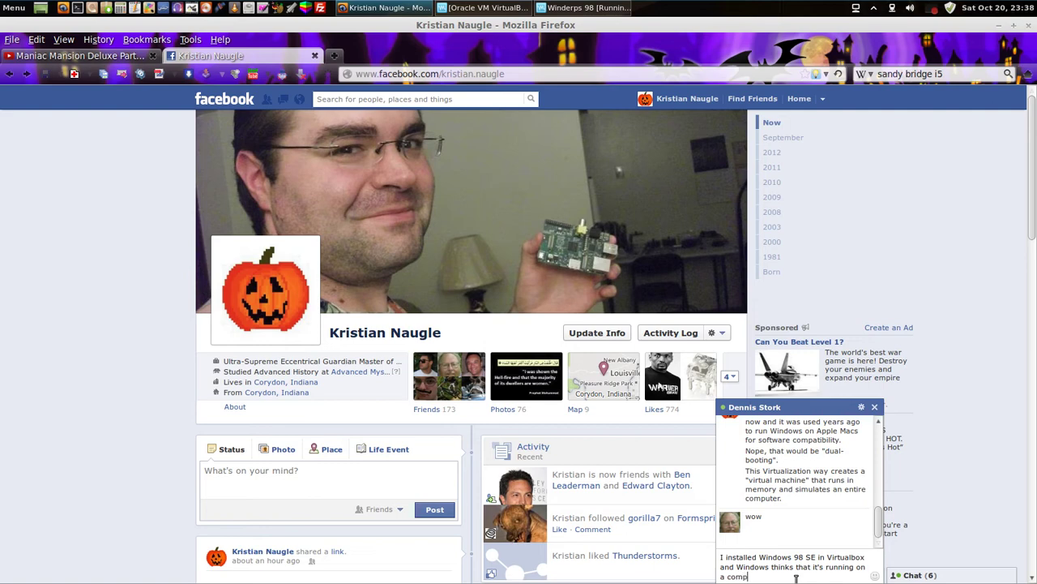
{"action": "type", "text": "uter with 256MB of RAM and "}
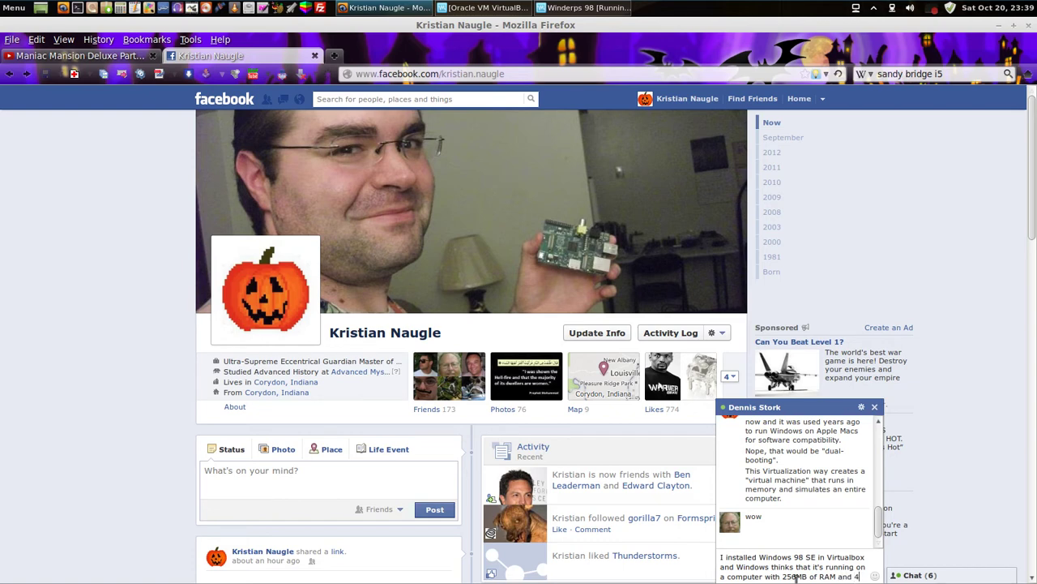
{"action": "type", "text": "4.67GB of hard drive."}
{"action": "key", "text": "Return"}
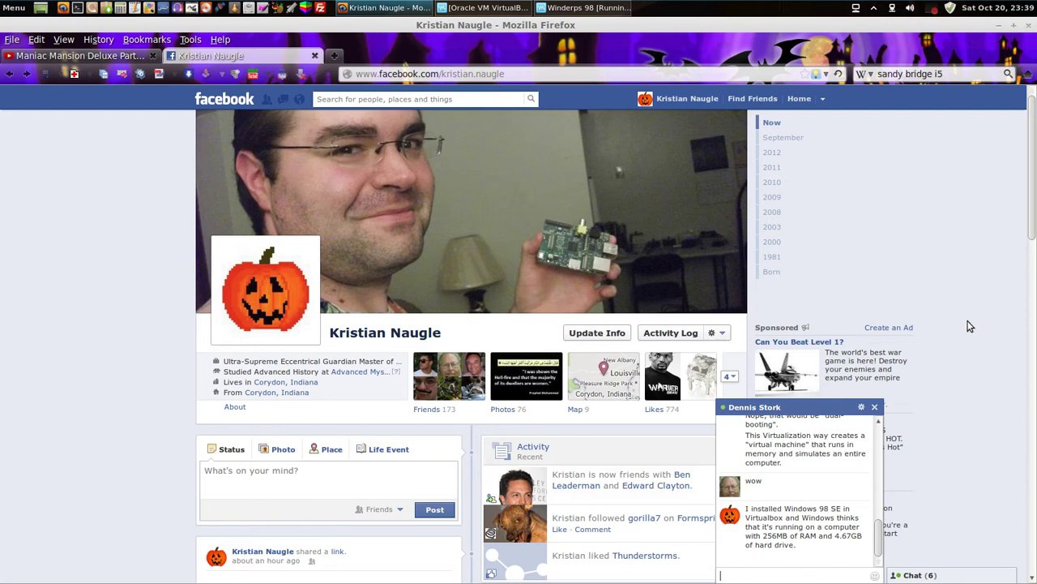
{"action": "type", "text": "You"}
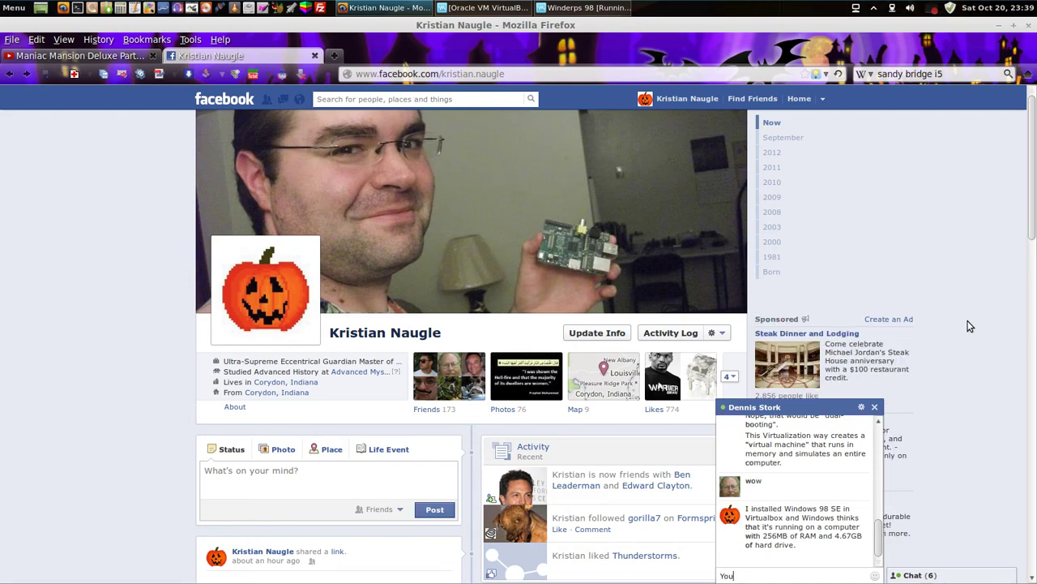
{"action": "type", "text": "'ll see the video on the Beaklebotix Yout"}
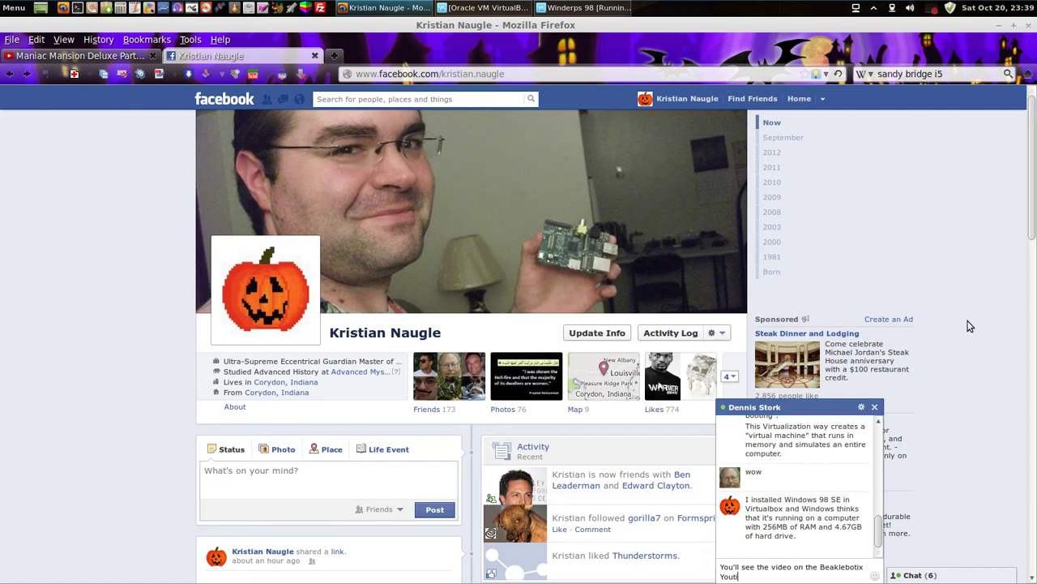
{"action": "type", "text": "ube channel."}
- Send the Beaklebotix YouTube channel message and the note that everything on the monitor is being recorded
{"action": "key", "text": "Return"}
{"action": "type", "text": "I am screenshooting right now and so"}
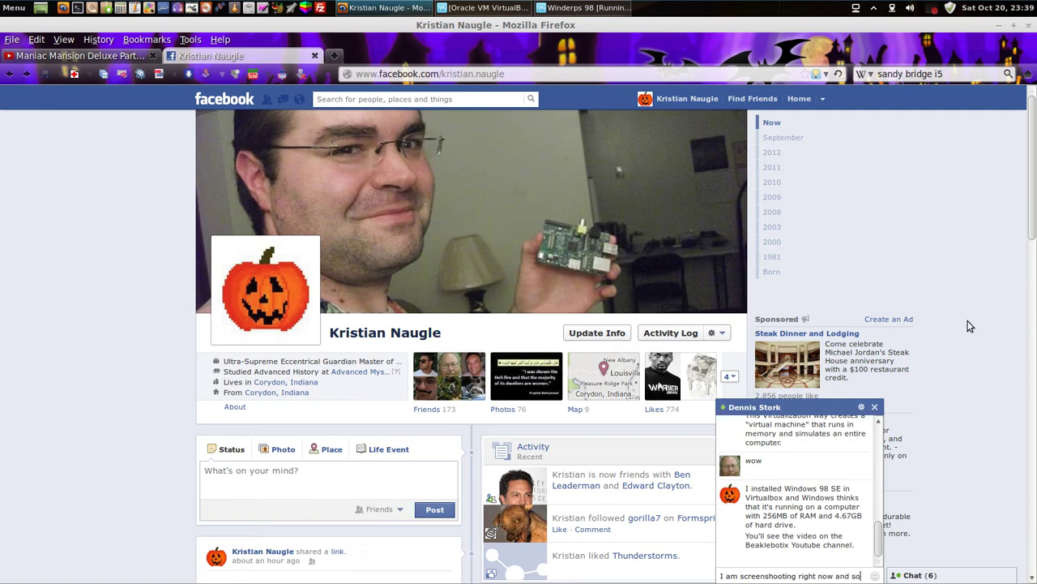
{"action": "type", "text": " everything that I see on my monitor "}
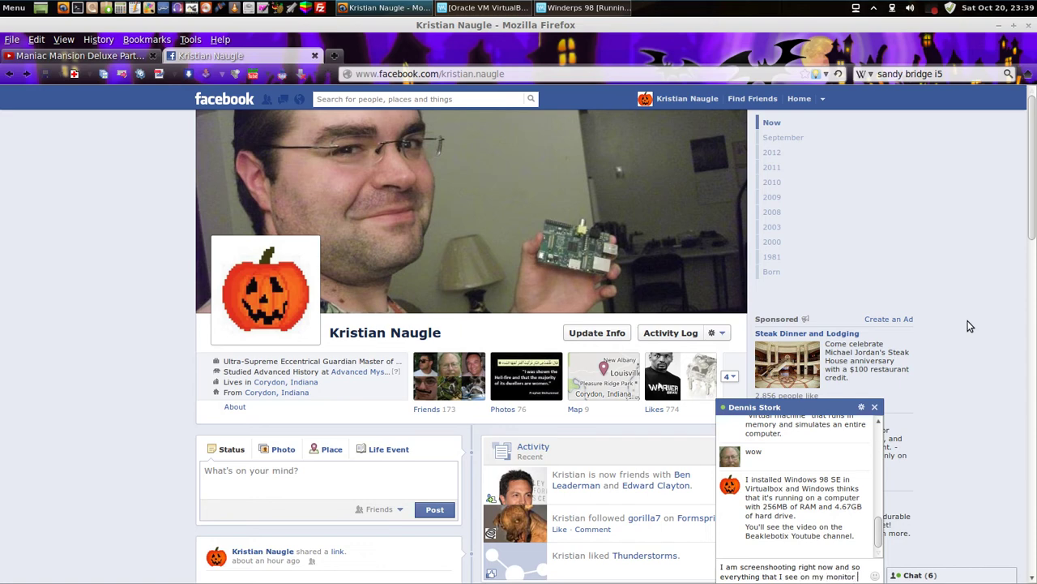
{"action": "type", "text": "is being recorded right now into the video."}
{"action": "key", "text": "Return"}
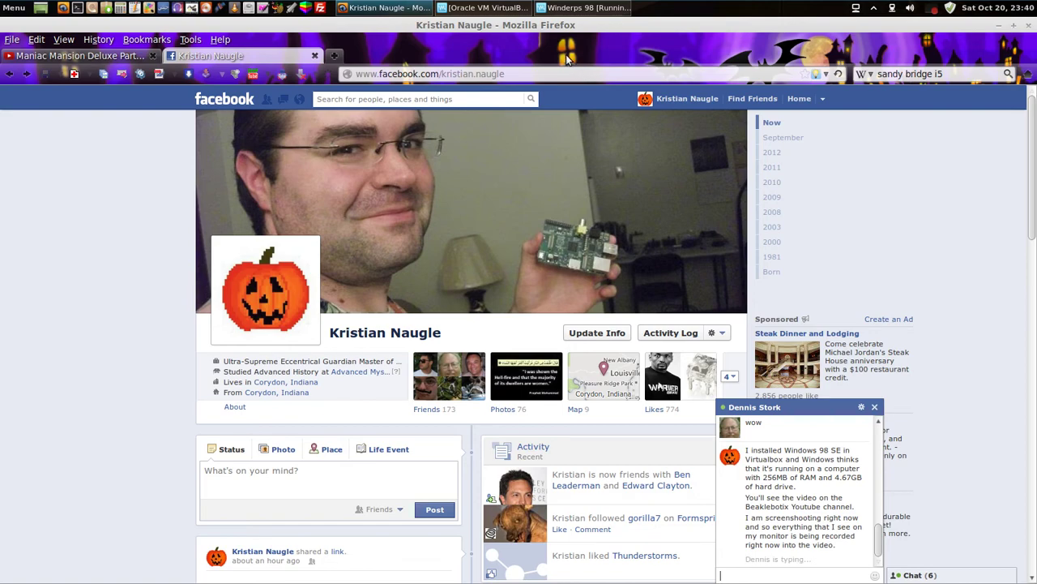
- Finish Simply 3D setup in the VM, declining registration and the readme, and restart Windows 98
{"action": "left_click", "coordinate": [577, 7]}
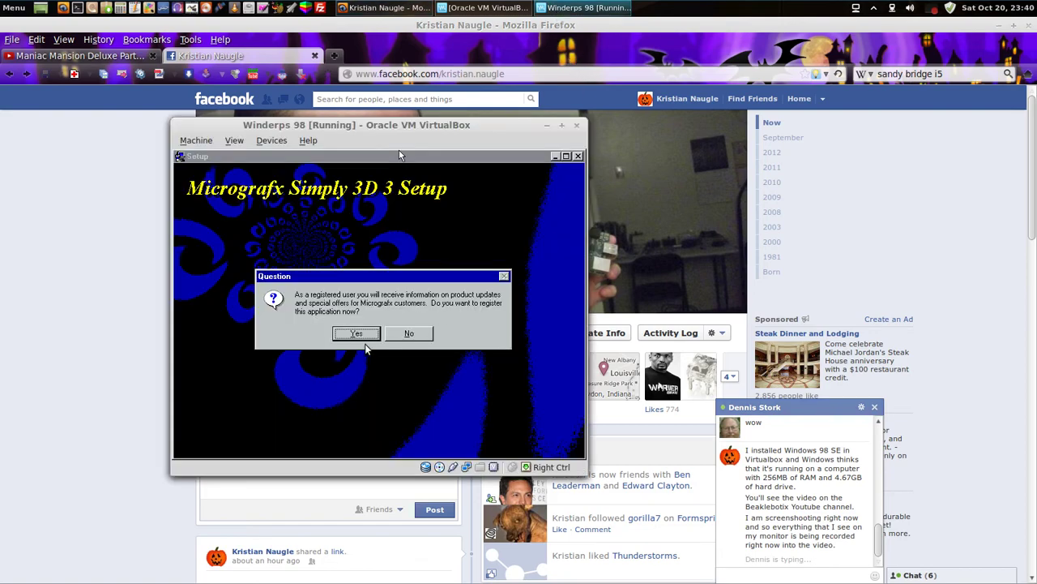
{"action": "left_click", "coordinate": [399, 152]}
{"action": "left_click", "coordinate": [408, 316]}
{"action": "left_click", "coordinate": [420, 335]}
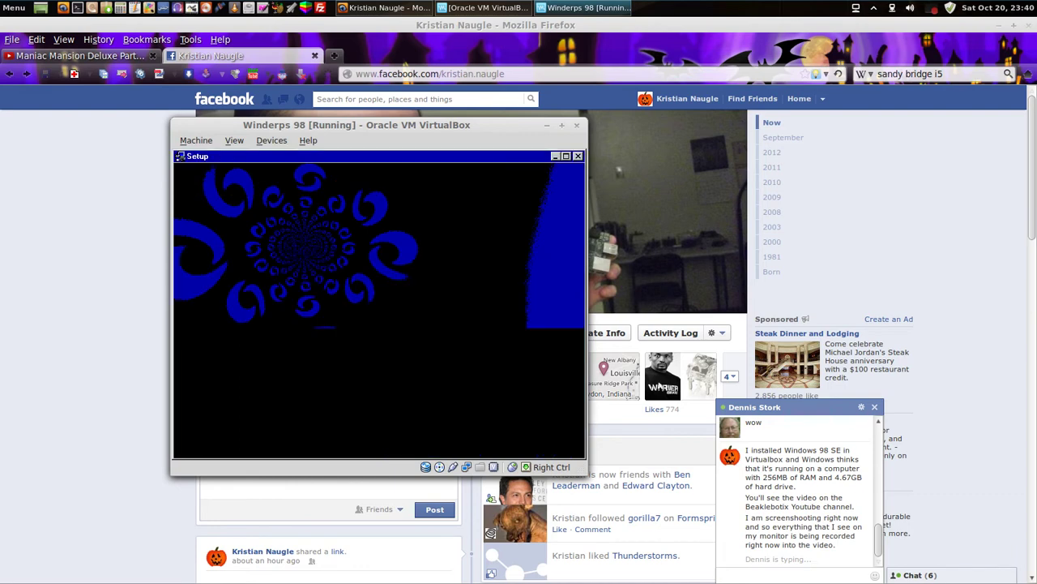
{"action": "left_click", "coordinate": [419, 336]}
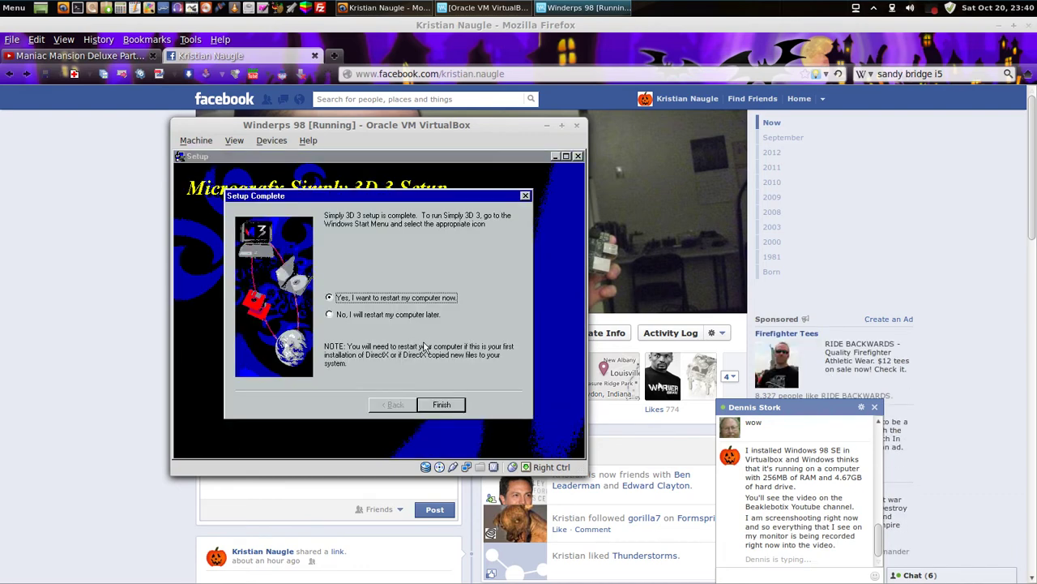
{"action": "left_click", "coordinate": [441, 404]}
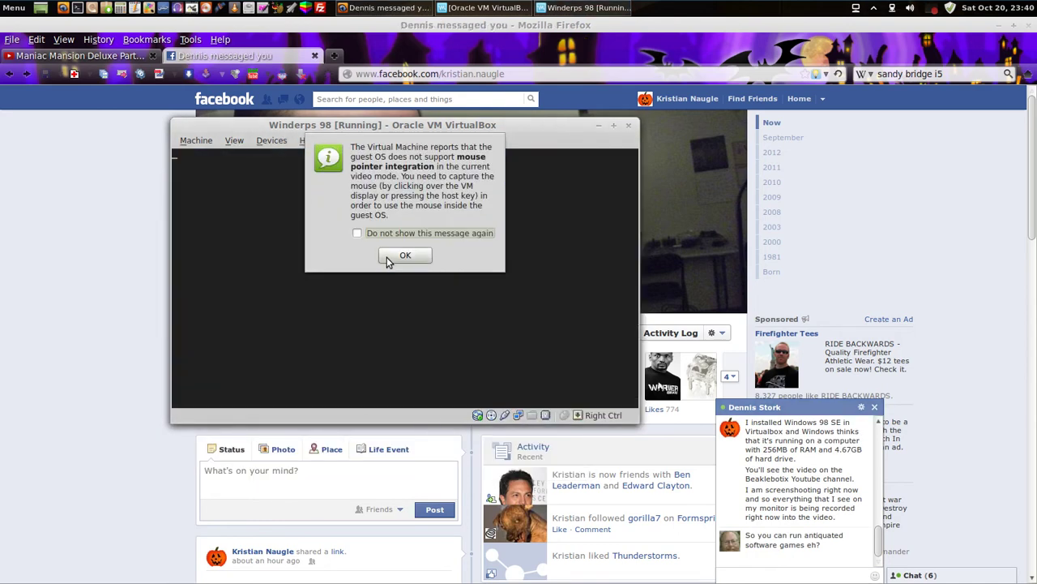
- Log back into Windows 98 after the restart, then begin the chat reply 'I could, but I can'
{"action": "left_click", "coordinate": [420, 261]}
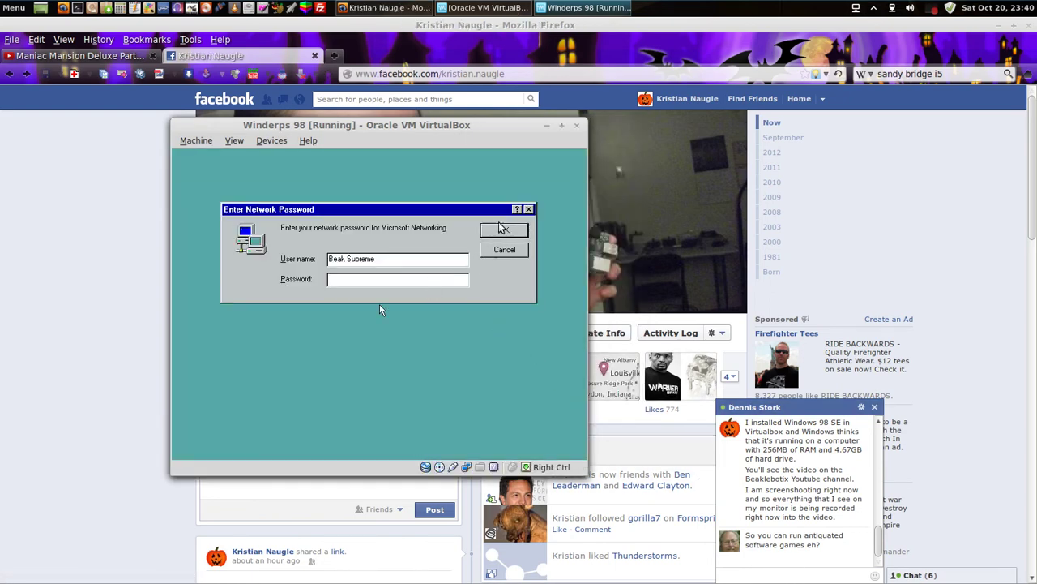
{"action": "left_click", "coordinate": [496, 230]}
{"action": "left_click", "coordinate": [430, 321]}
{"action": "left_click", "coordinate": [483, 231]}
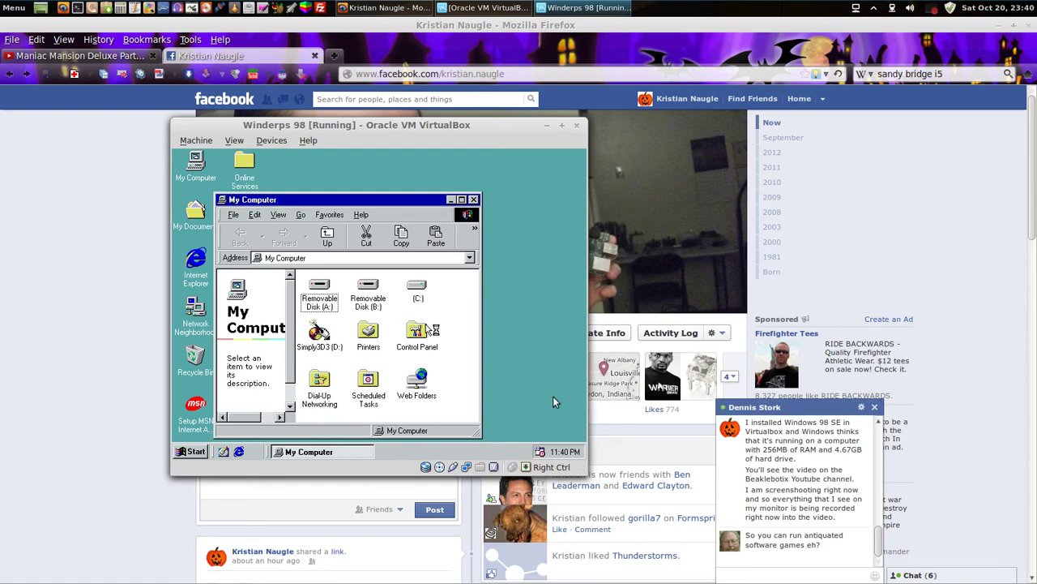
{"action": "left_click", "coordinate": [805, 573]}
{"action": "type", "text": "I could, but I can"}
- Correct and send the reply about running Windows in a VM for a 3D modeler and Beaklebotix logo
{"action": "key", "text": "BackSpace"}
{"action": "key", "text": "BackSpace"}
{"action": "key", "text": "BackSpace"}
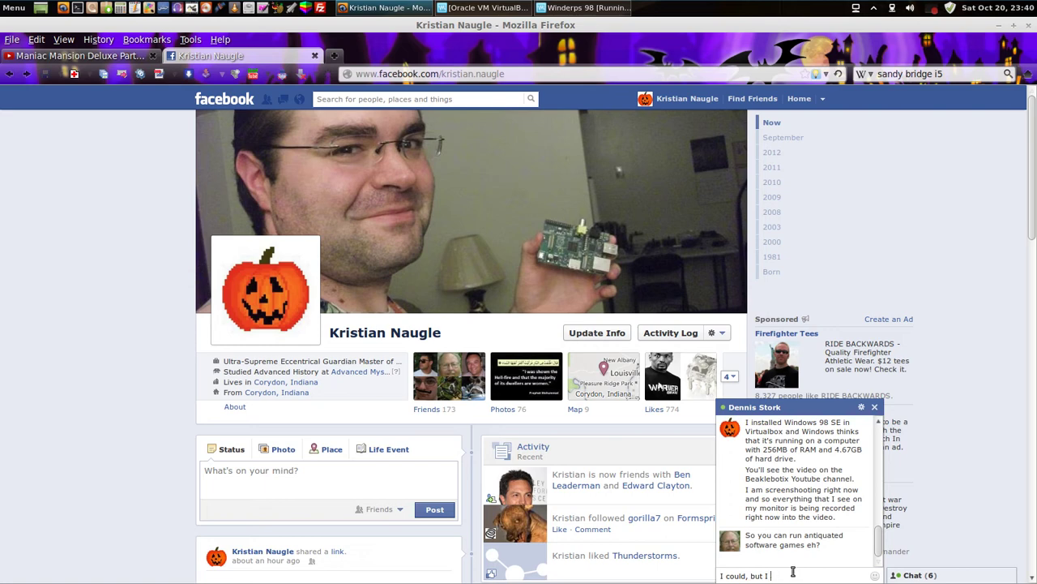
{"action": "type", "text": "started running Windows inside of a virtua"}
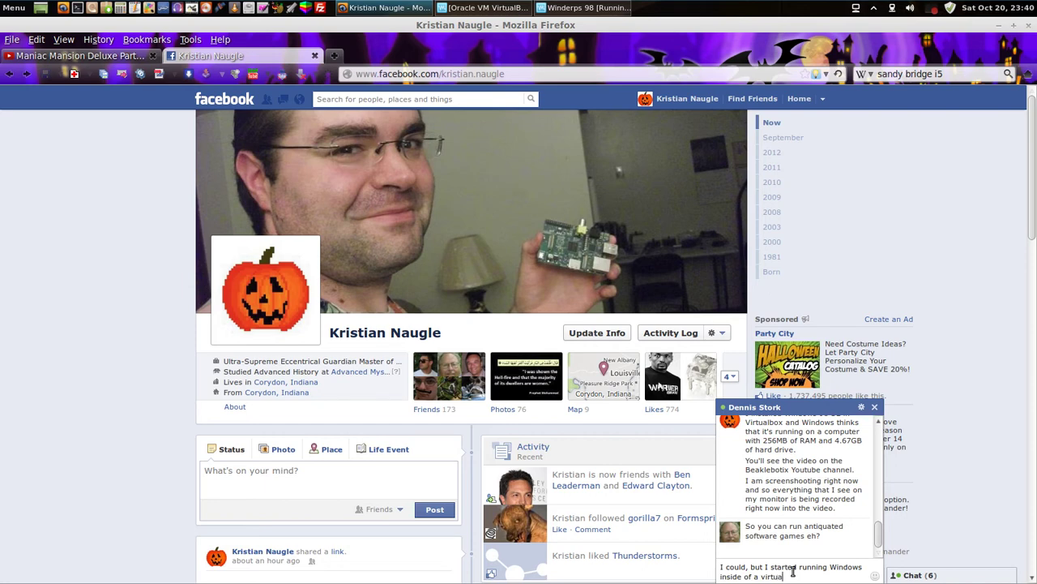
{"action": "type", "text": "l machine just so I coul"}
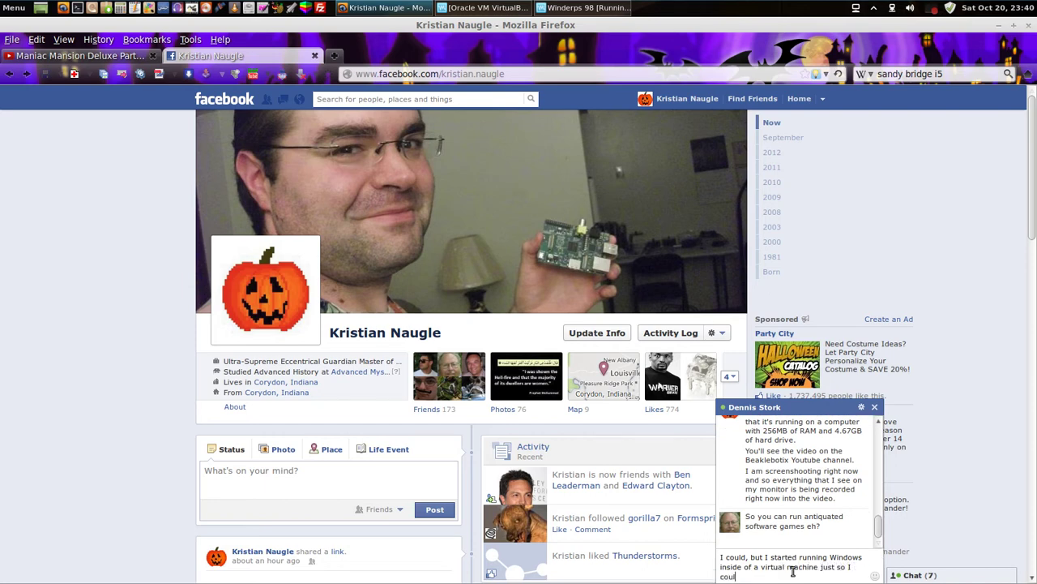
{"action": "type", "text": "d run a 3D modeler program that"}
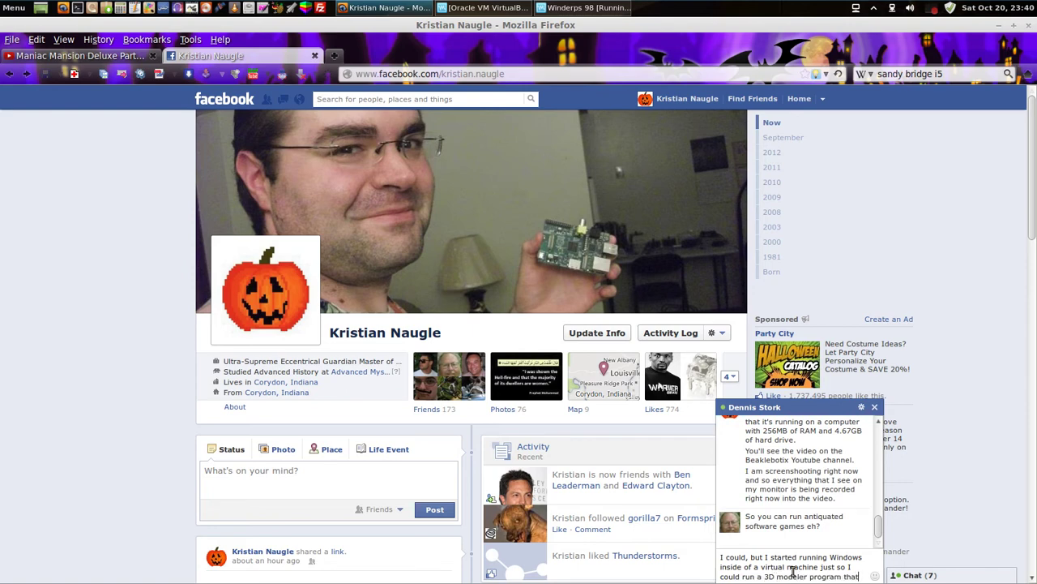
{"action": "type", "text": "I"}
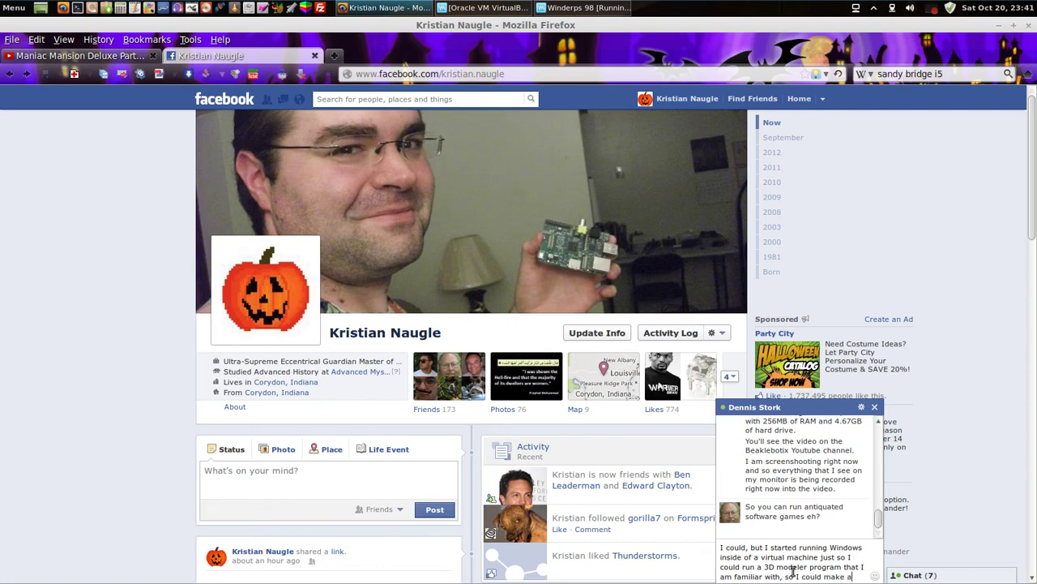
{"action": "type", "text": "eaklebotix company logo."}
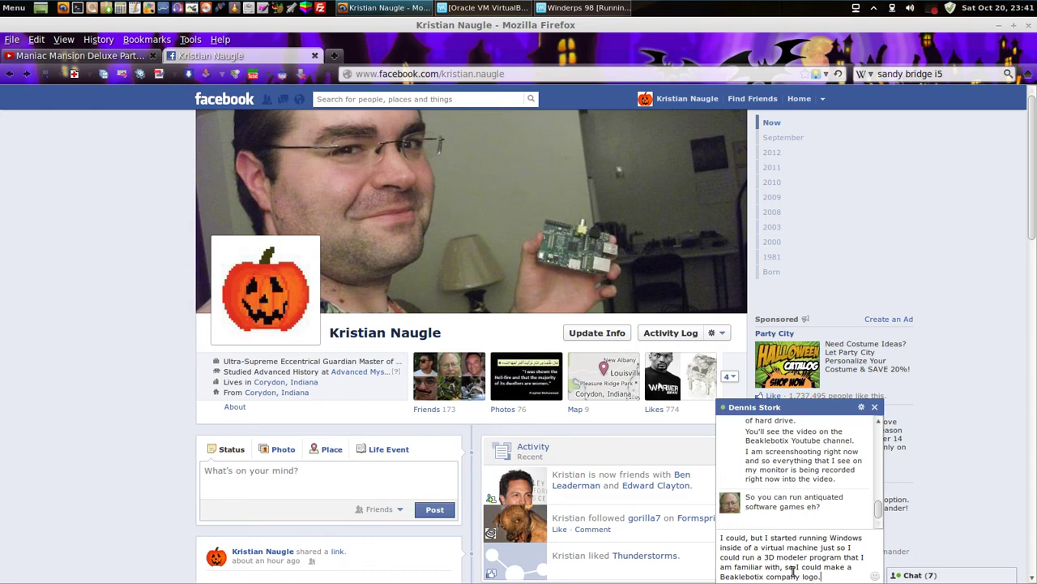
{"action": "key", "text": "Return"}
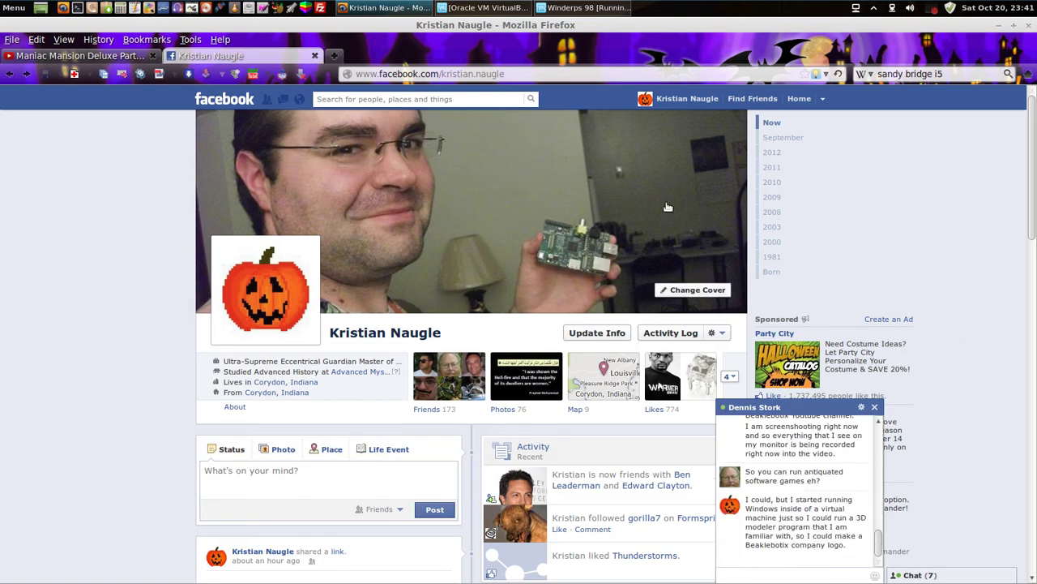
- In the Windows 98 guest, close My Computer and launch Micrografx Simply 3D 3, dismissing the tips
{"action": "left_click", "coordinate": [585, 8]}
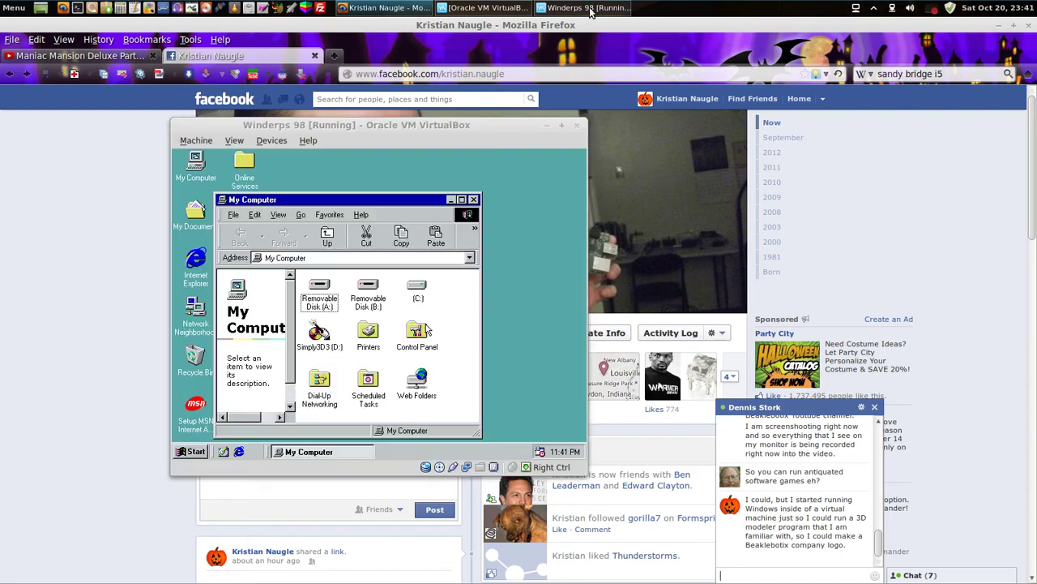
{"action": "left_click", "coordinate": [447, 375]}
{"action": "left_click", "coordinate": [410, 321]}
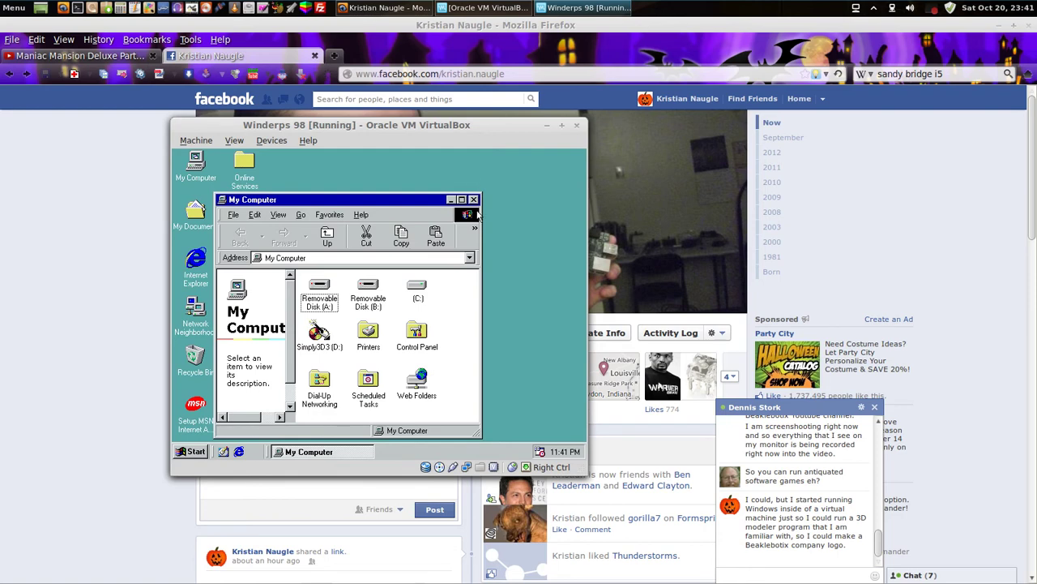
{"action": "left_click", "coordinate": [474, 200]}
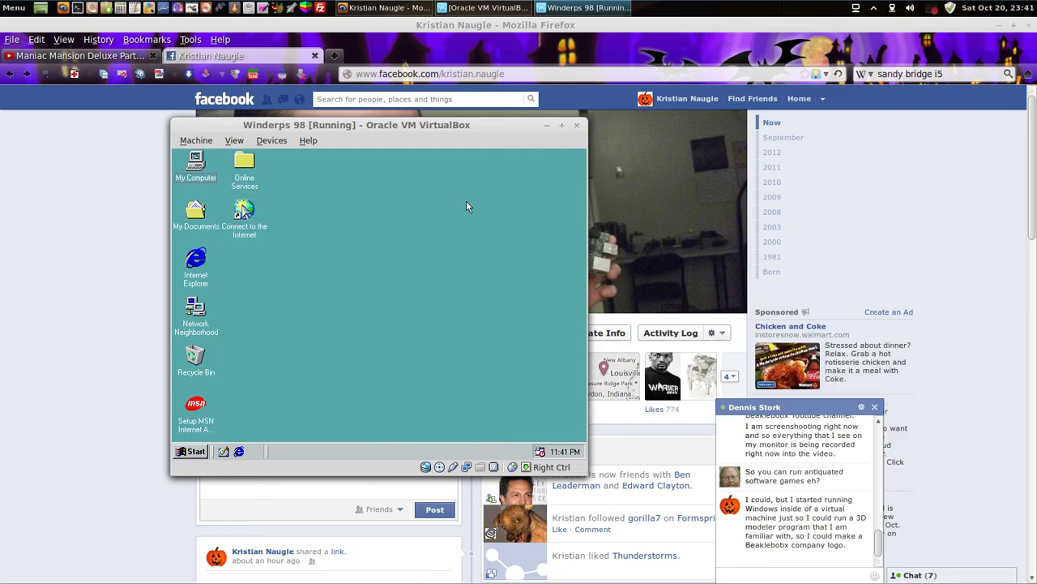
{"action": "left_click", "coordinate": [177, 454]}
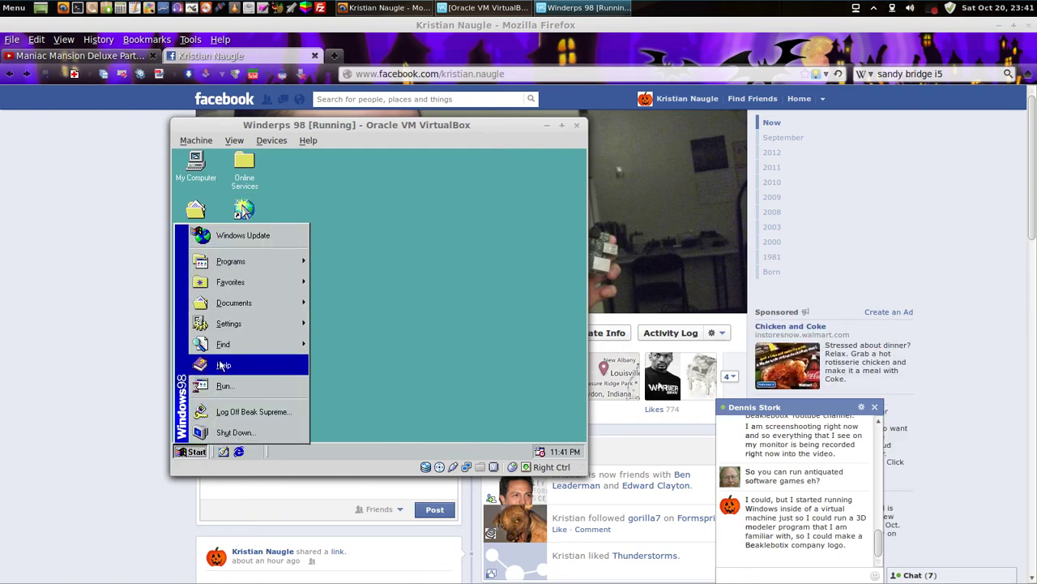
{"action": "mouse_move", "coordinate": [288, 265]}
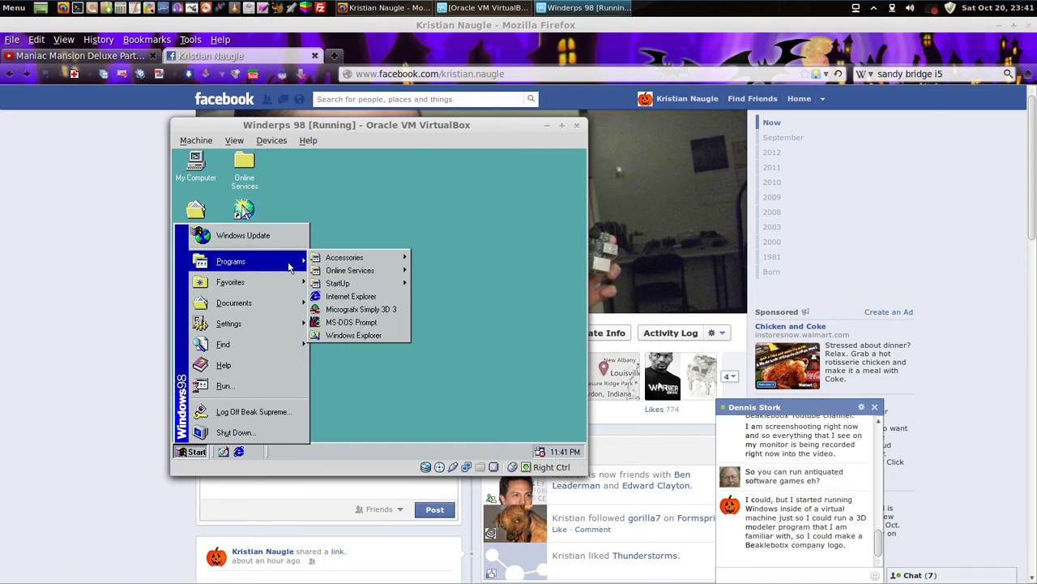
{"action": "left_click", "coordinate": [367, 309]}
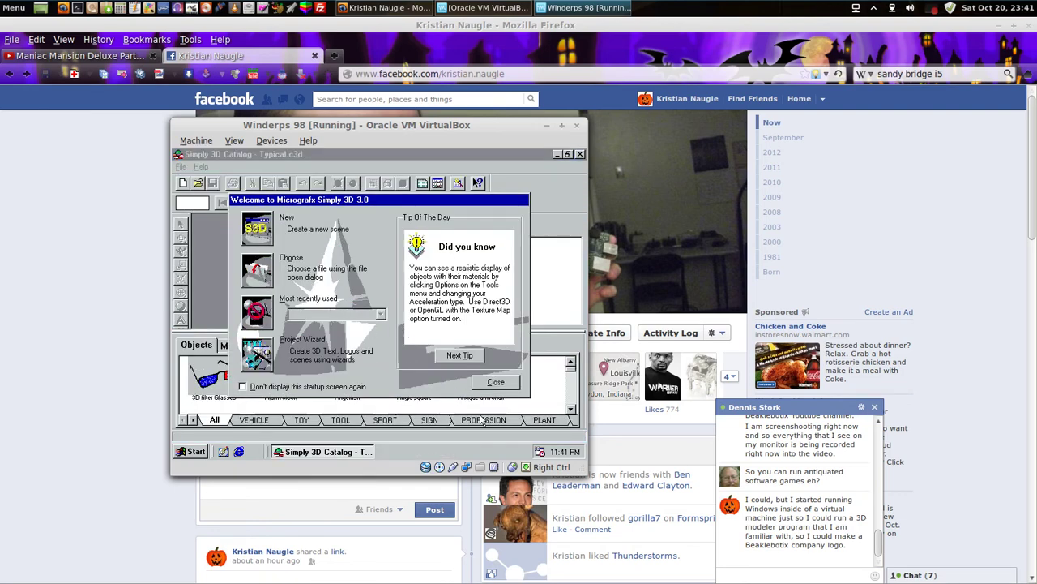
{"action": "left_click", "coordinate": [496, 382]}
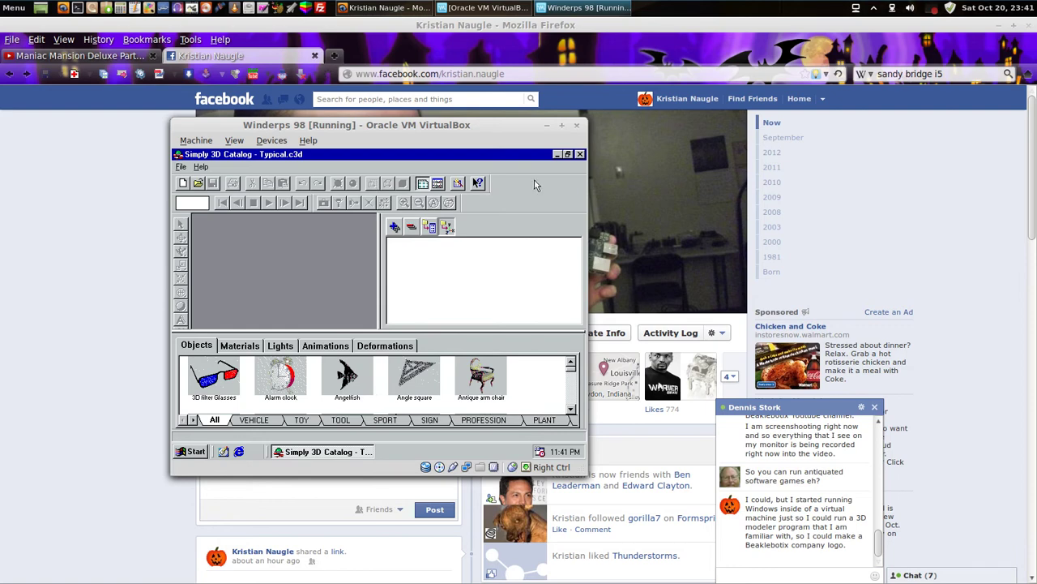
- Minimize the Simply 3D Catalog and open the desktop's Display Properties
{"action": "left_click", "coordinate": [557, 154]}
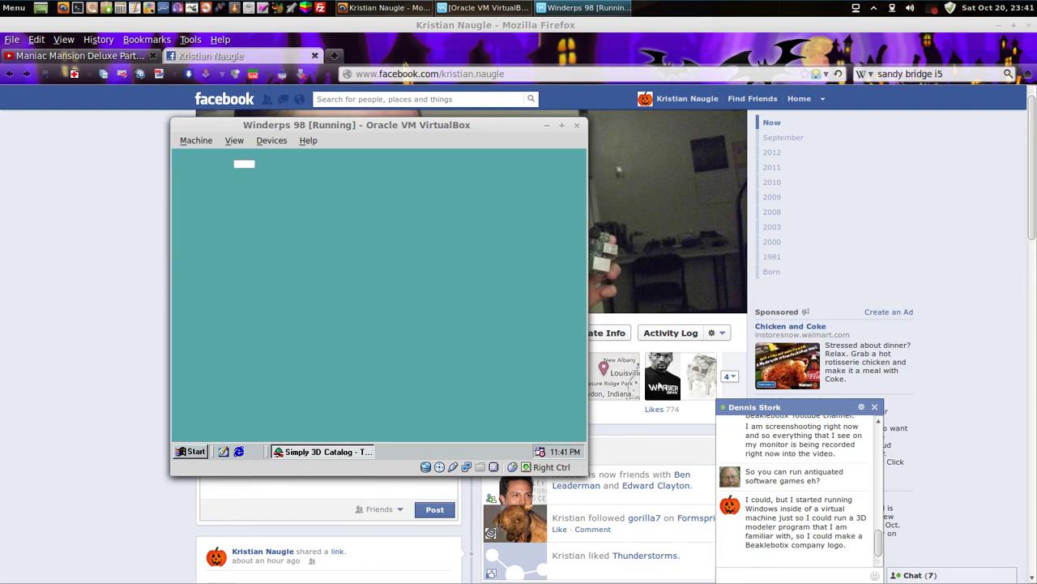
{"action": "right_click", "coordinate": [449, 233]}
{"action": "left_click", "coordinate": [488, 347]}
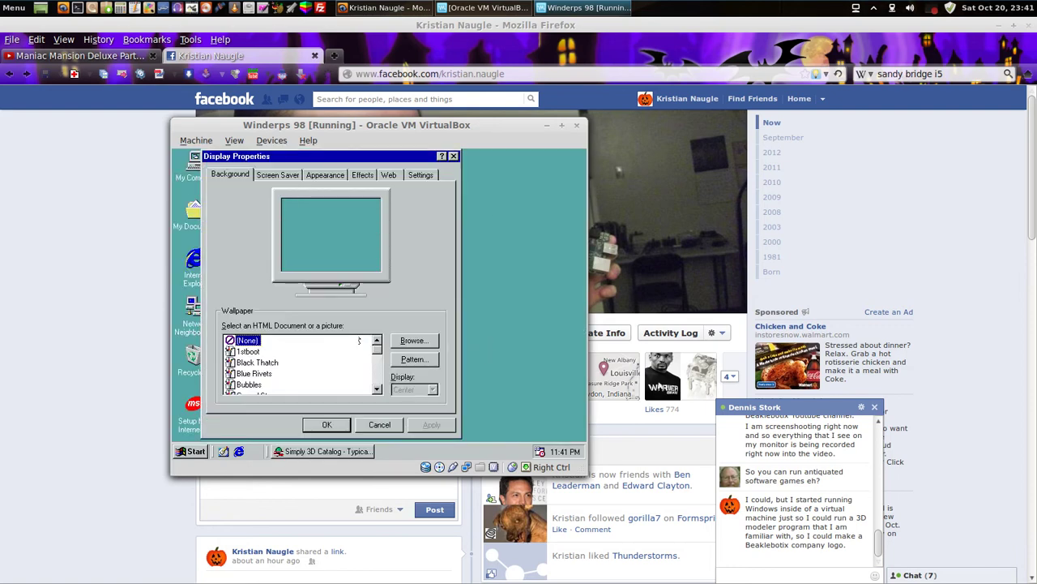
- On the Settings tab, keep colour depth at 16 Colors and open the Advanced adapter properties
{"action": "left_click", "coordinate": [418, 177]}
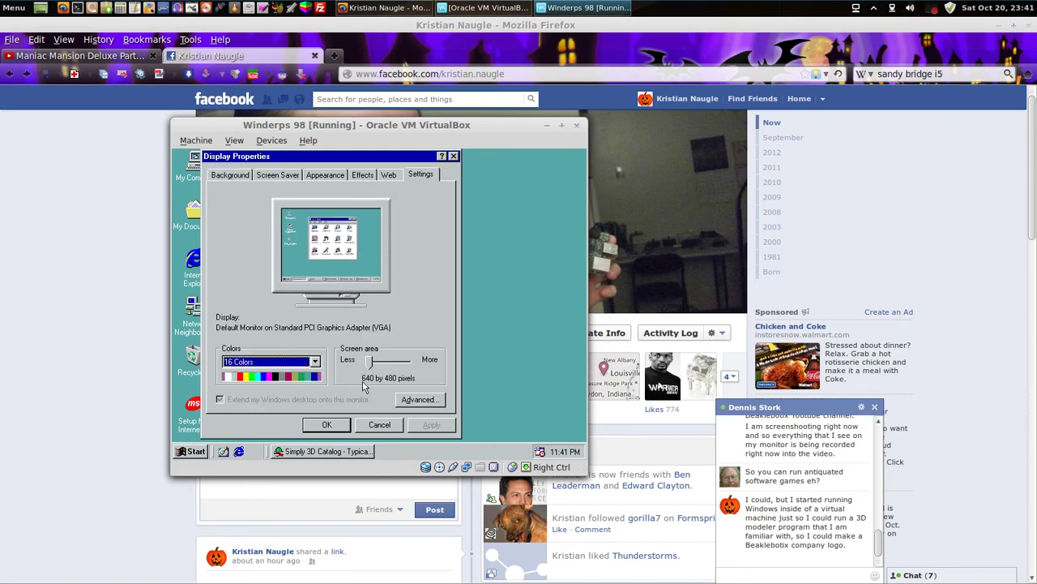
{"action": "left_click", "coordinate": [315, 361]}
{"action": "left_click", "coordinate": [315, 363]}
{"action": "left_click", "coordinate": [419, 399]}
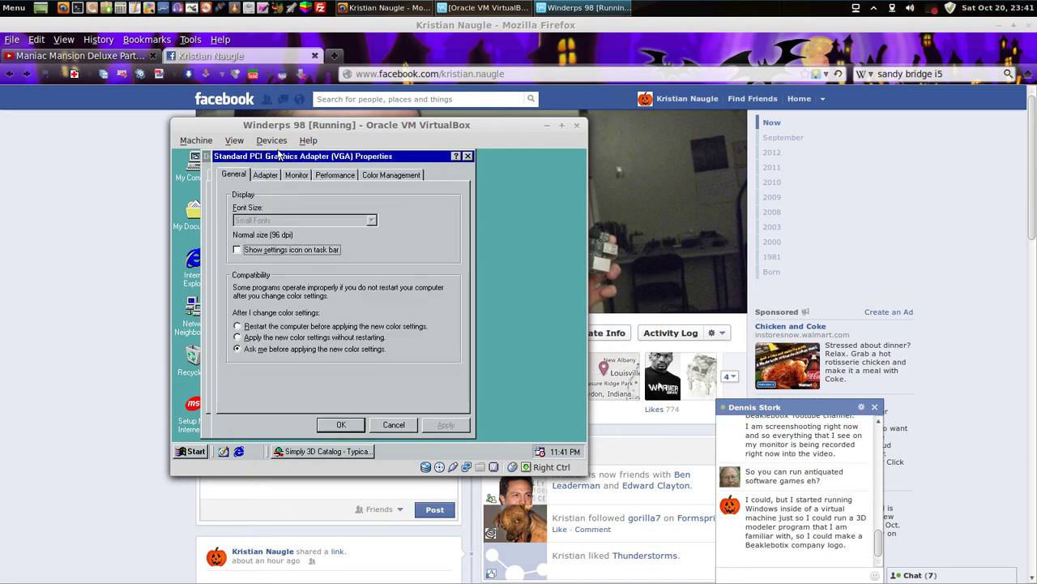
- Run the Update Device Driver Wizard without floppy search, keeping the Standard PCI Graphics Adapter (VGA) driver
{"action": "left_click", "coordinate": [275, 173]}
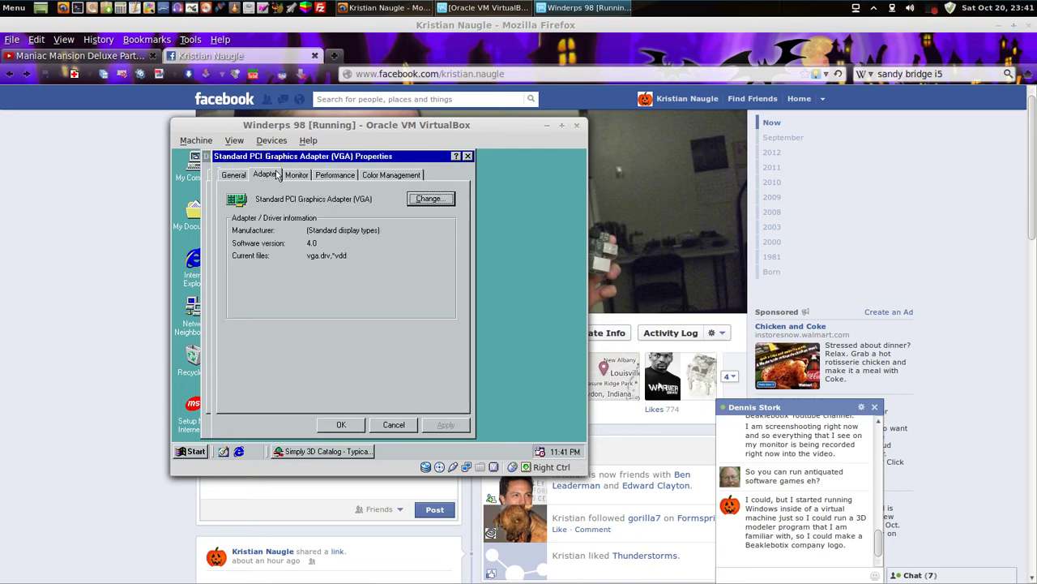
{"action": "left_click", "coordinate": [430, 199]}
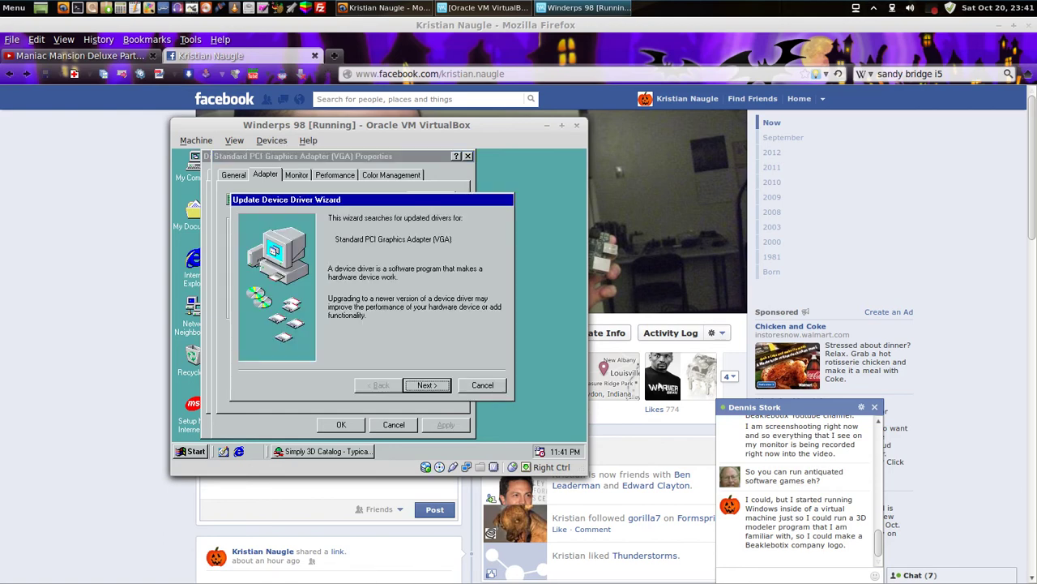
{"action": "left_click", "coordinate": [434, 388]}
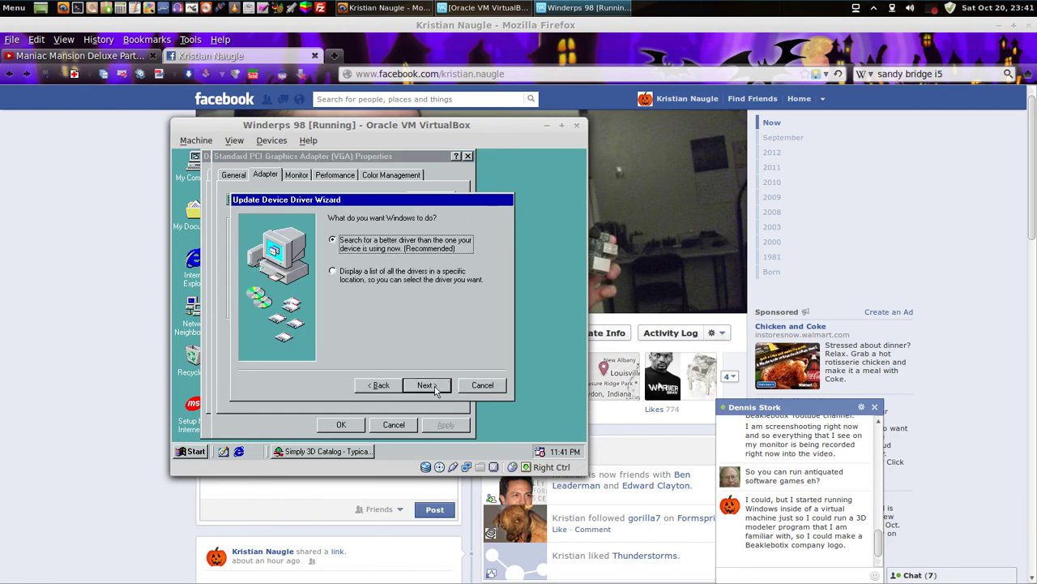
{"action": "left_click", "coordinate": [434, 387]}
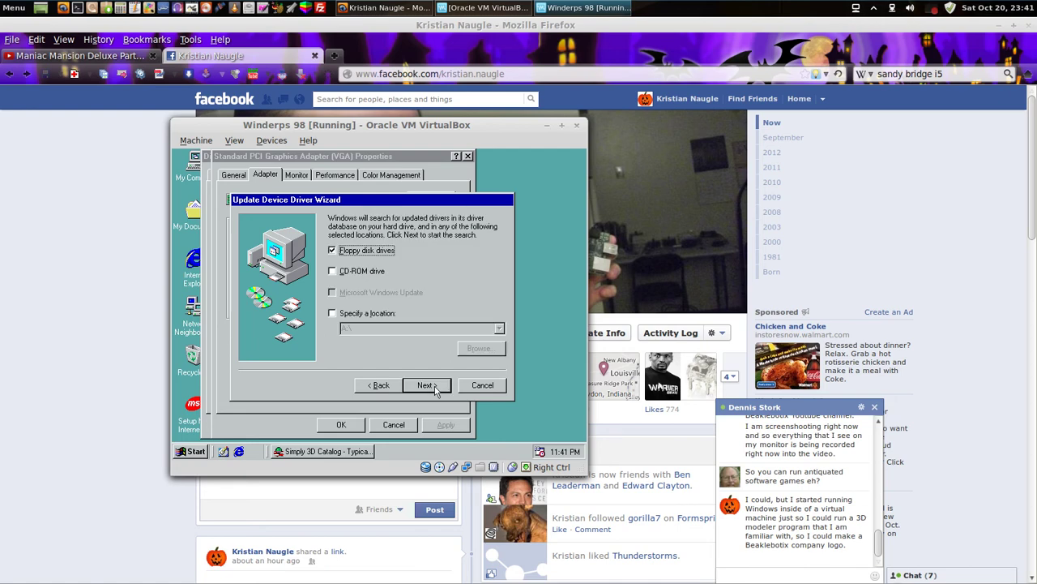
{"action": "left_click", "coordinate": [387, 253]}
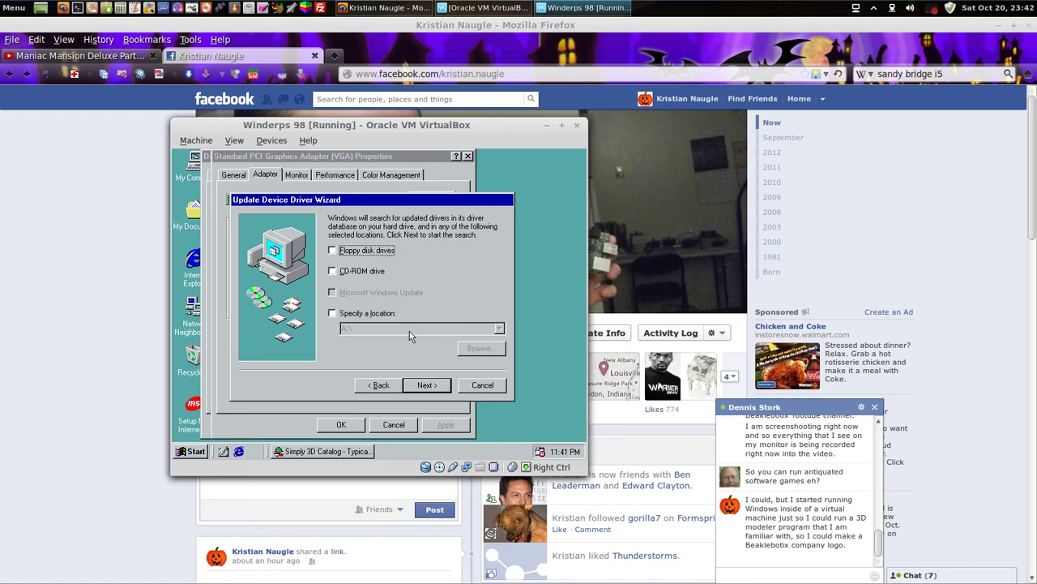
{"action": "left_click", "coordinate": [426, 386]}
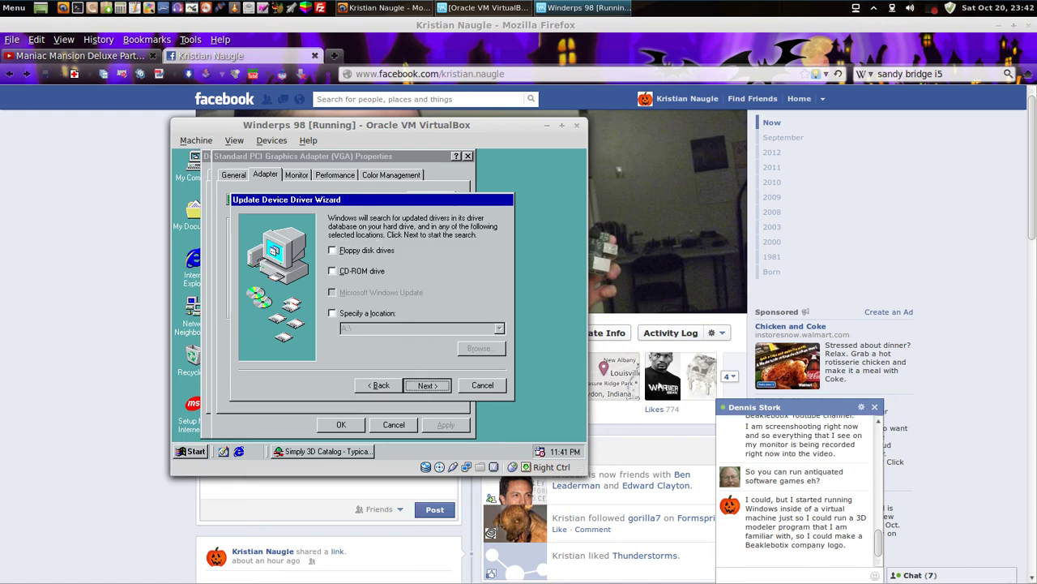
{"action": "left_click", "coordinate": [427, 387]}
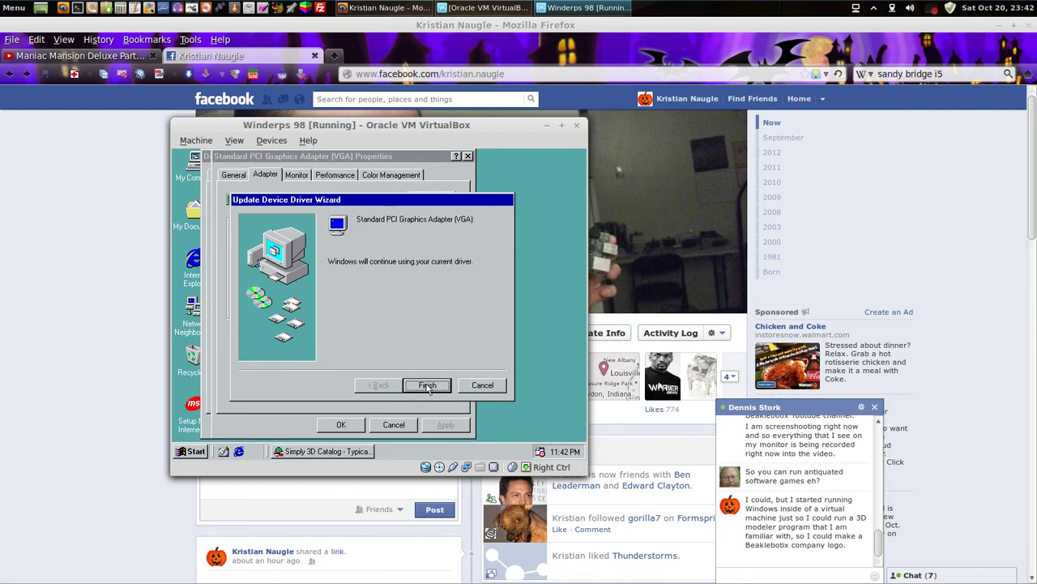
{"action": "left_click", "coordinate": [428, 385]}
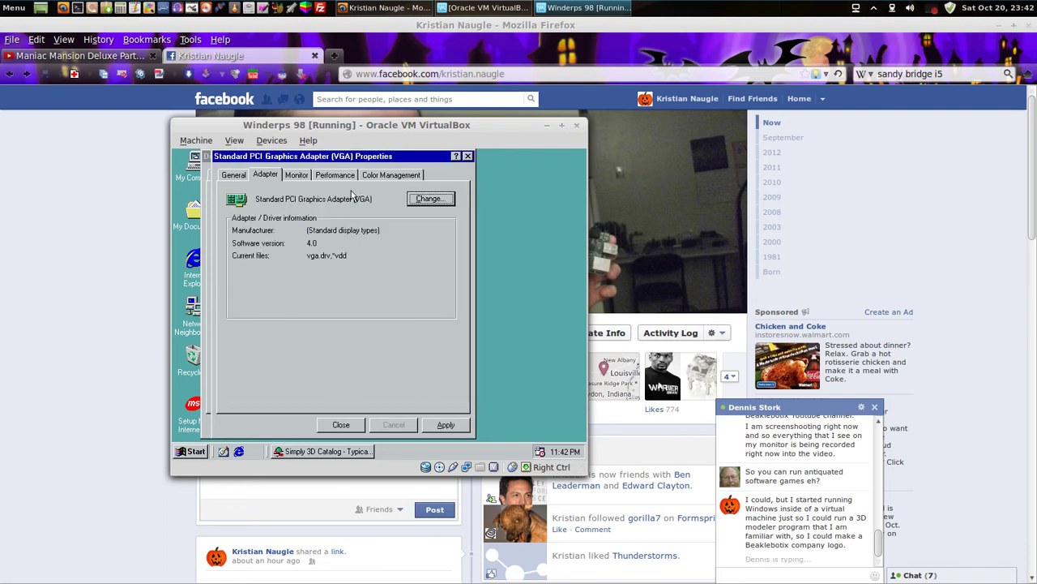
- Review the Performance, Monitor and Color Management tabs, mark the monitor Energy Star compliant, and close
{"action": "left_click", "coordinate": [347, 176]}
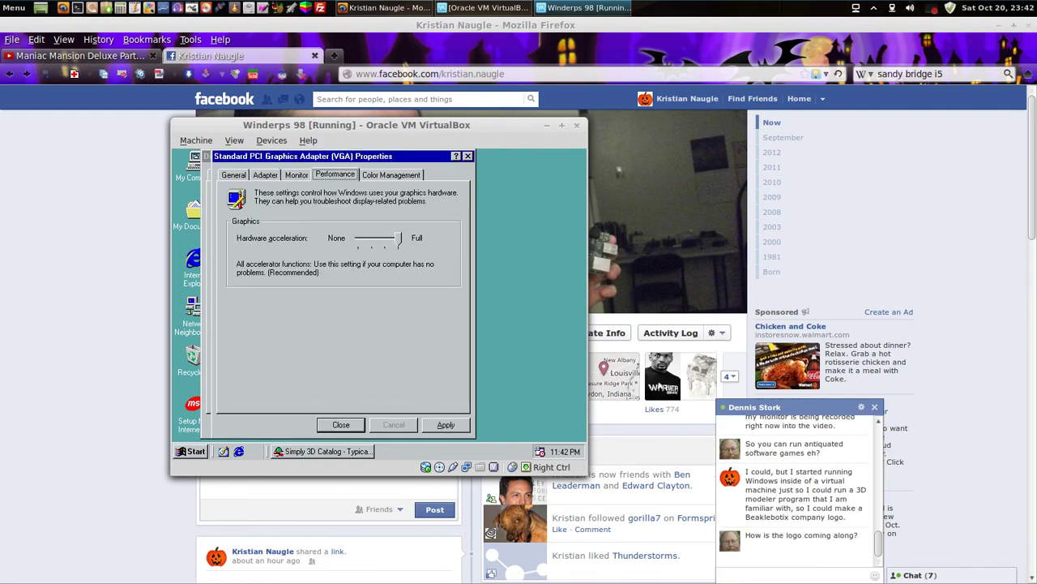
{"action": "left_click", "coordinate": [299, 175]}
{"action": "left_click", "coordinate": [283, 231]}
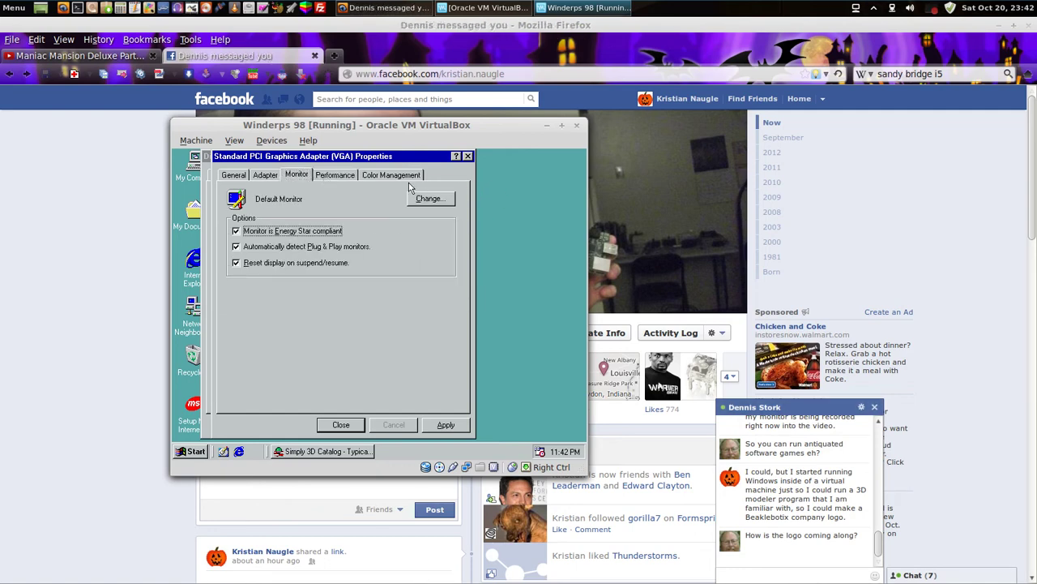
{"action": "left_click", "coordinate": [373, 176]}
{"action": "left_click", "coordinate": [335, 175]}
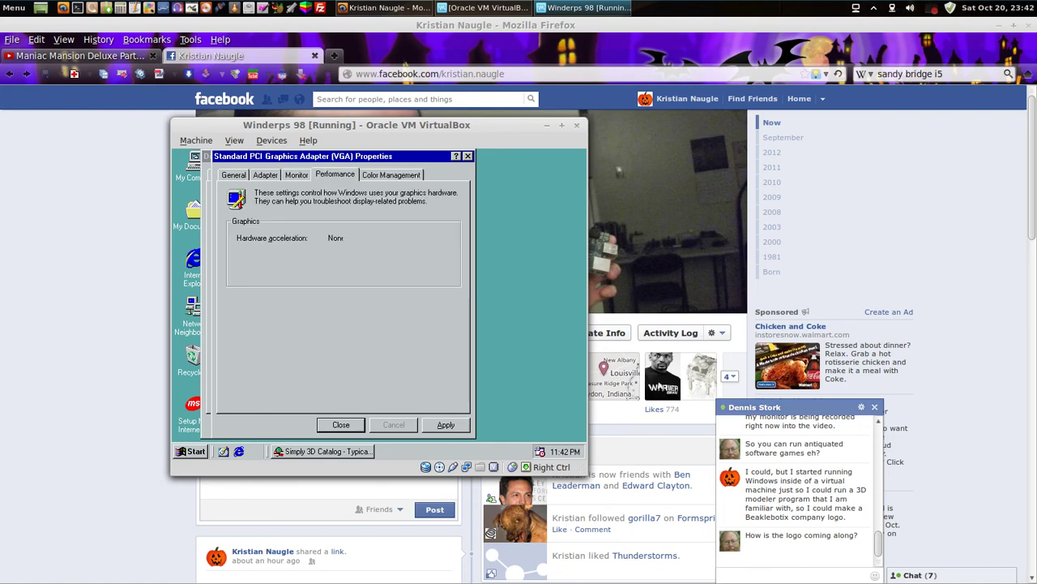
{"action": "left_click", "coordinate": [294, 175]}
{"action": "left_click", "coordinate": [276, 175]}
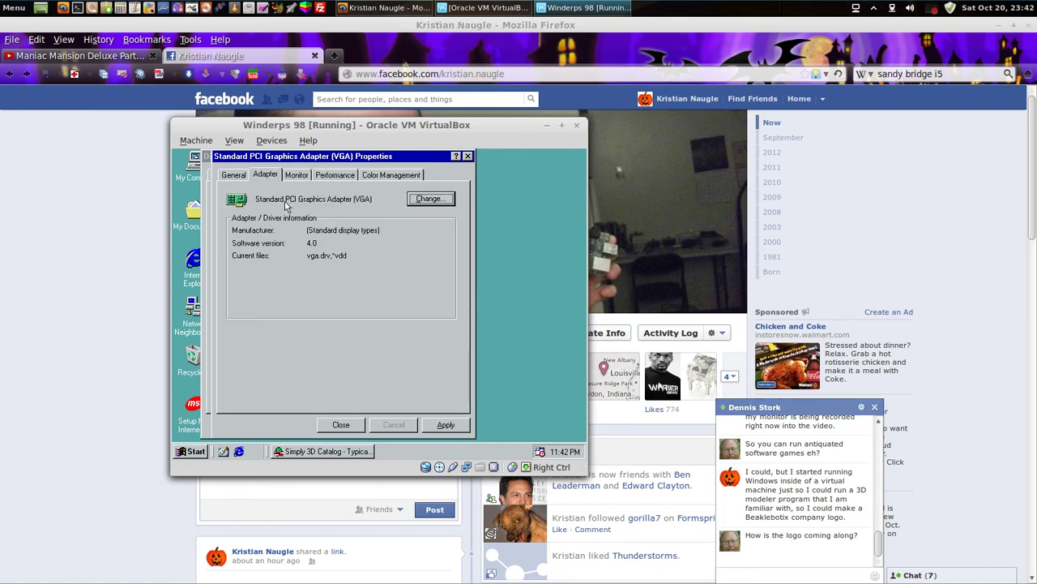
{"action": "left_click", "coordinate": [234, 176]}
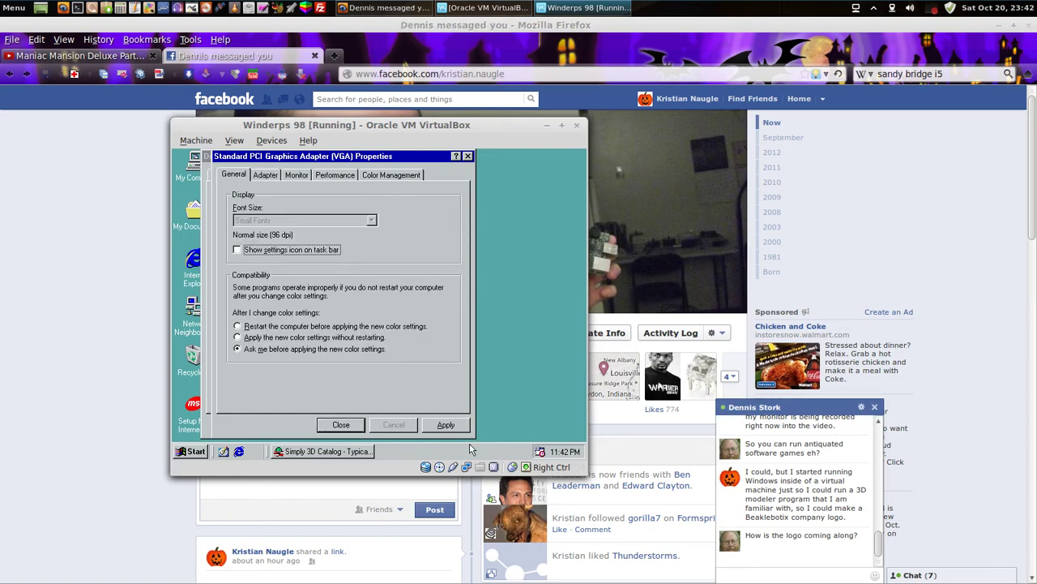
{"action": "left_click", "coordinate": [340, 424]}
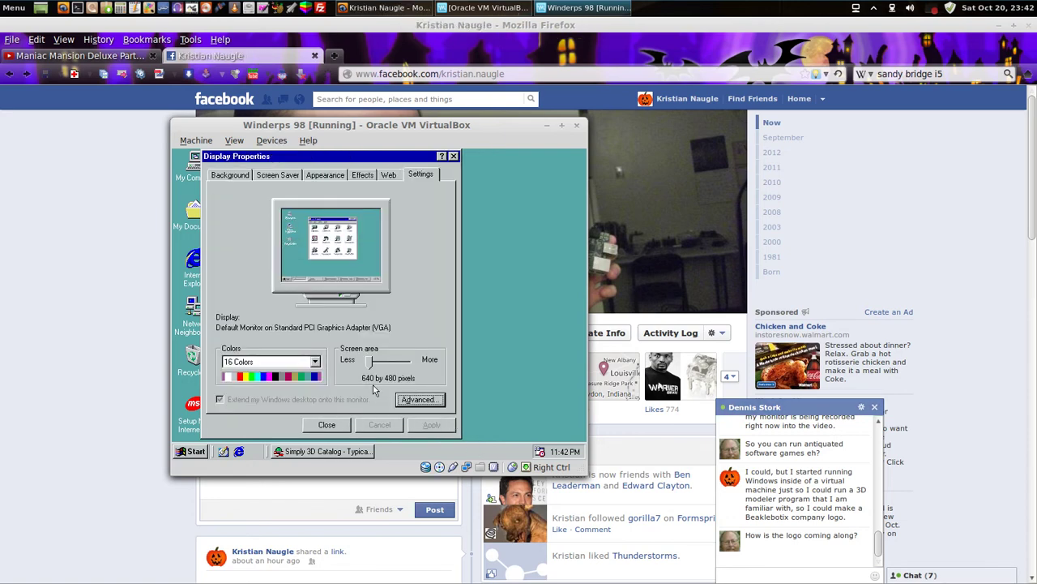
- Close Display Properties with colour depth left at 16 Colors and agree to restart Windows
{"action": "left_click", "coordinate": [375, 365]}
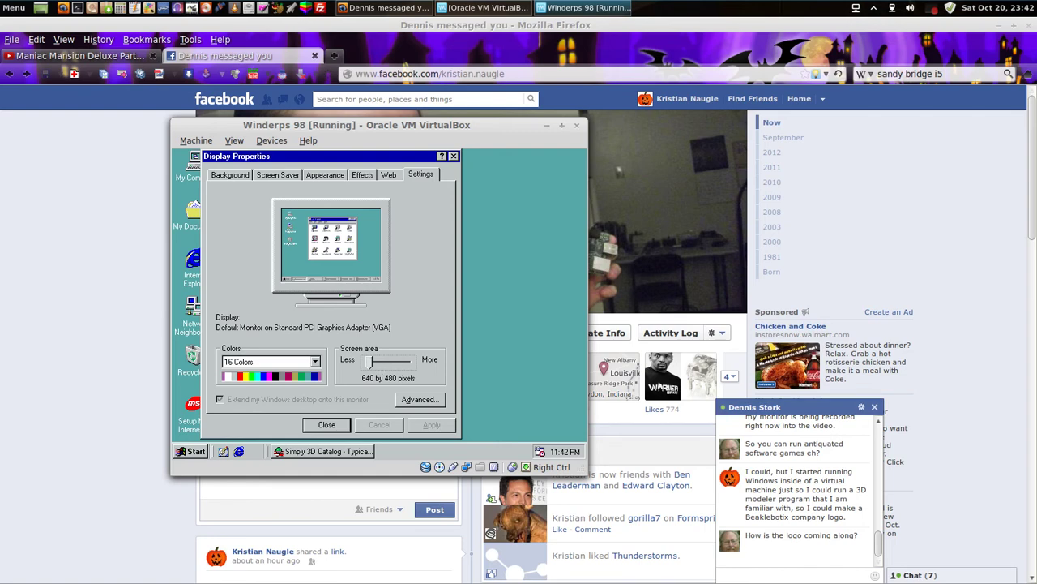
{"action": "left_click", "coordinate": [295, 364]}
{"action": "left_click", "coordinate": [296, 370]}
{"action": "left_click", "coordinate": [342, 425]}
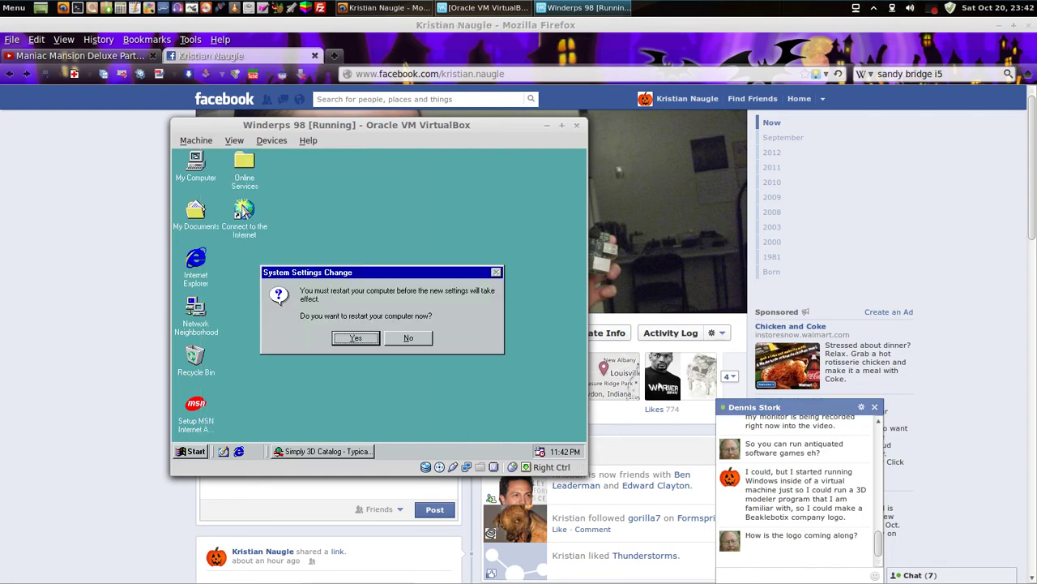
{"action": "left_click", "coordinate": [356, 338]}
- Log back into Windows 98 without a network password, then return to the Facebook chat
{"action": "left_click", "coordinate": [402, 256]}
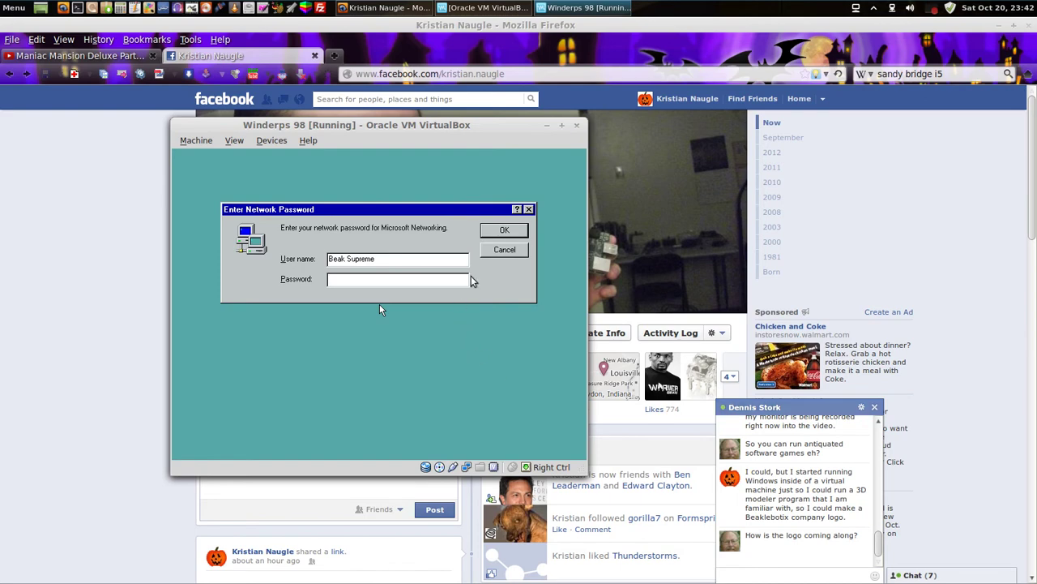
{"action": "left_click", "coordinate": [507, 235]}
{"action": "left_click", "coordinate": [410, 323]}
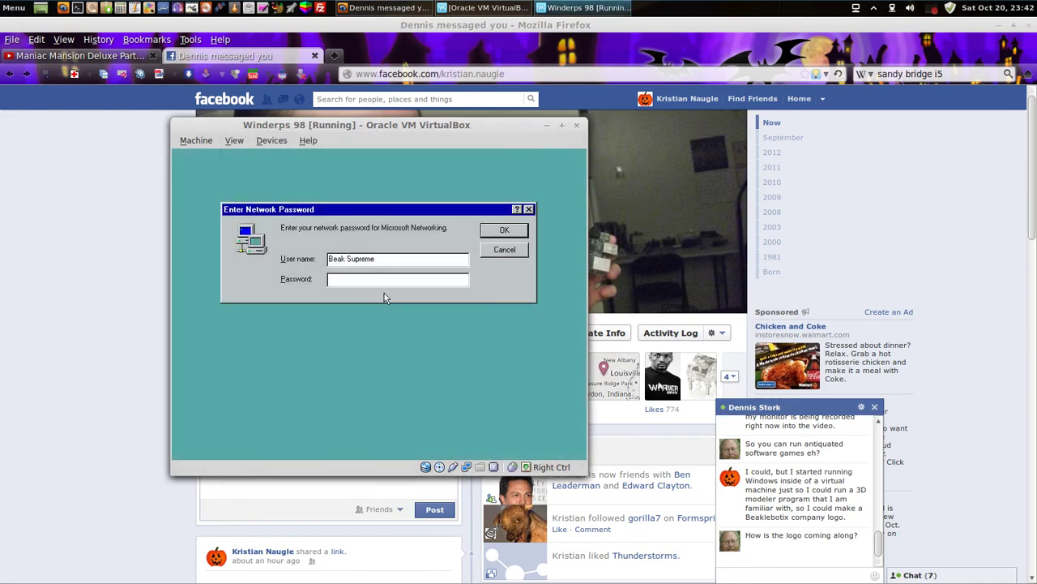
{"action": "left_click", "coordinate": [502, 229]}
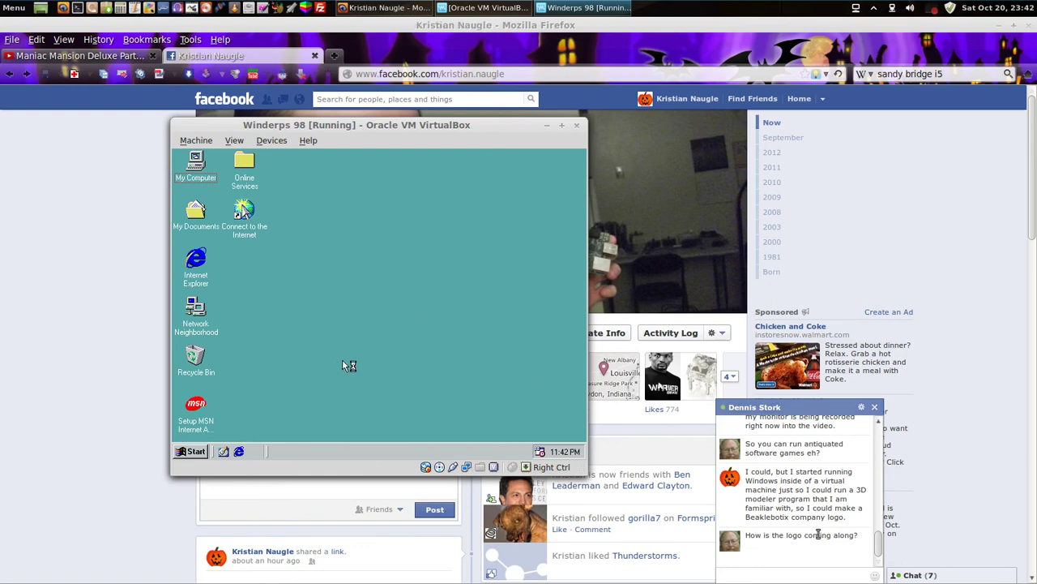
{"action": "left_click", "coordinate": [820, 576]}
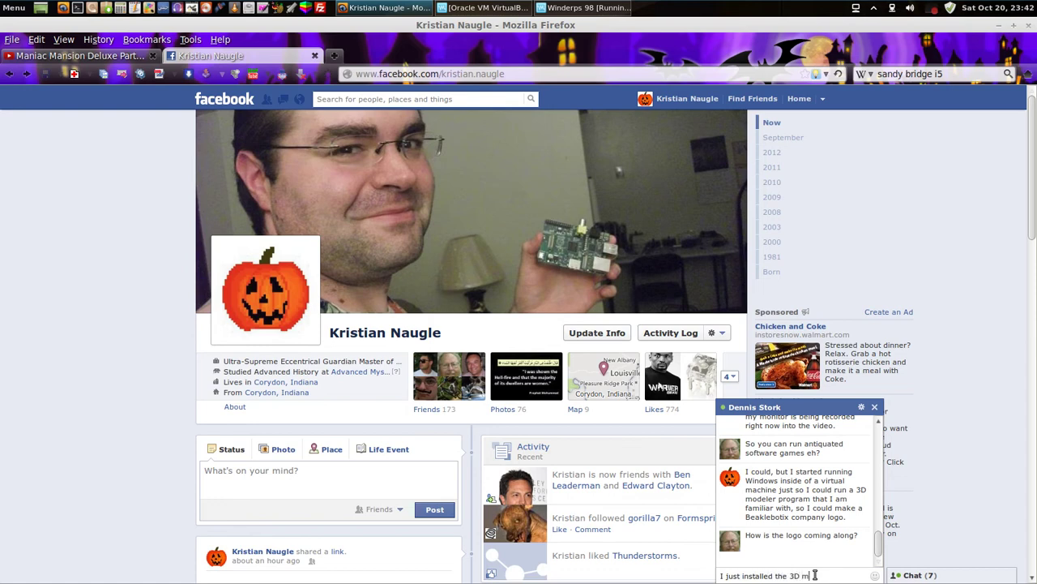
- Send the chat messages 'I just installed the 3D modeler' and 'I need to do other things to get the logo designed later.', then return to the VM
{"action": "key", "text": "Return"}
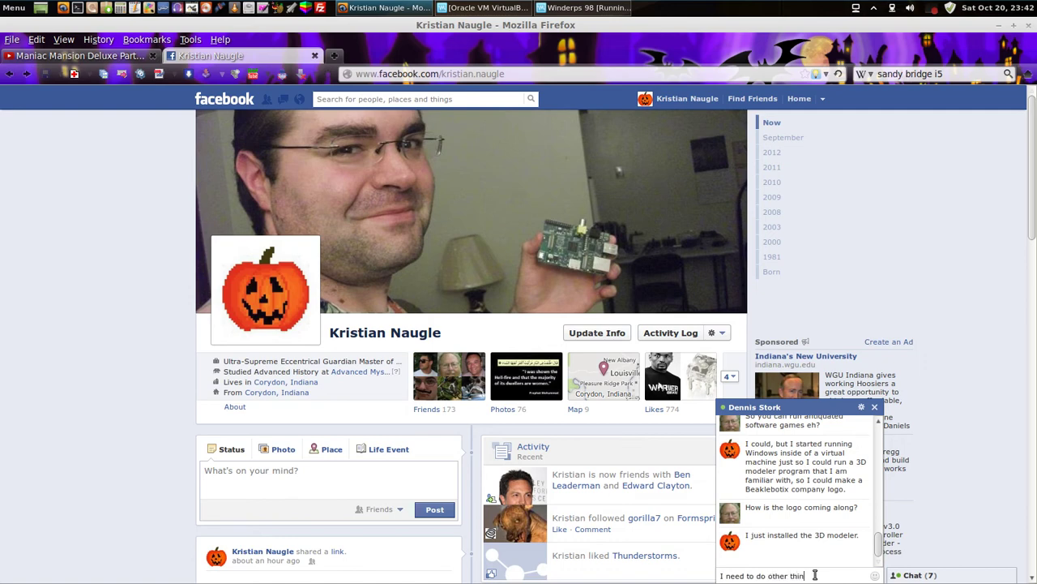
{"action": "type", "text": "I need to do other things to get the logo designed"}
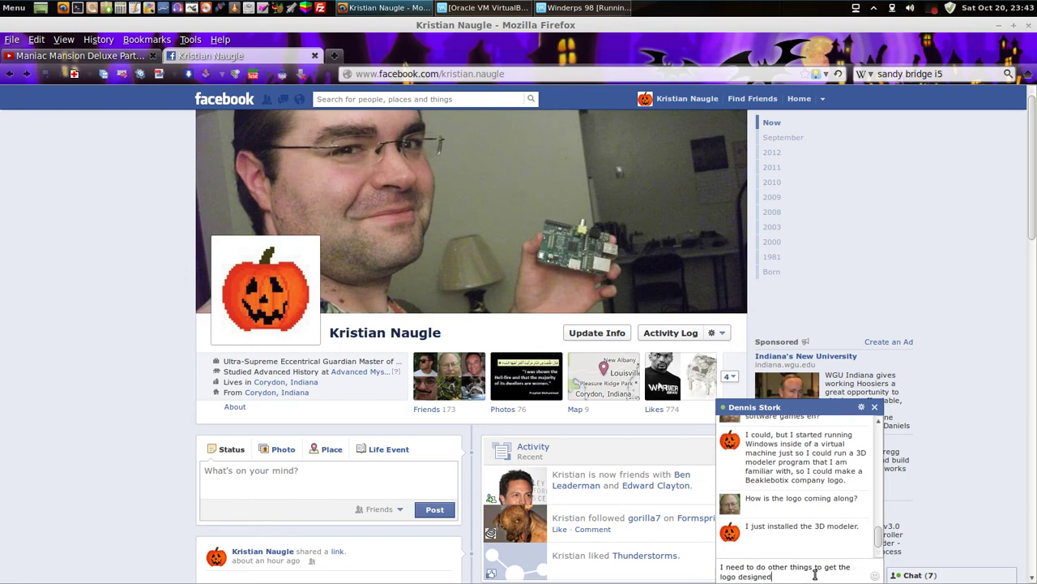
{"action": "type", "text": " later."}
{"action": "key", "text": "Return"}
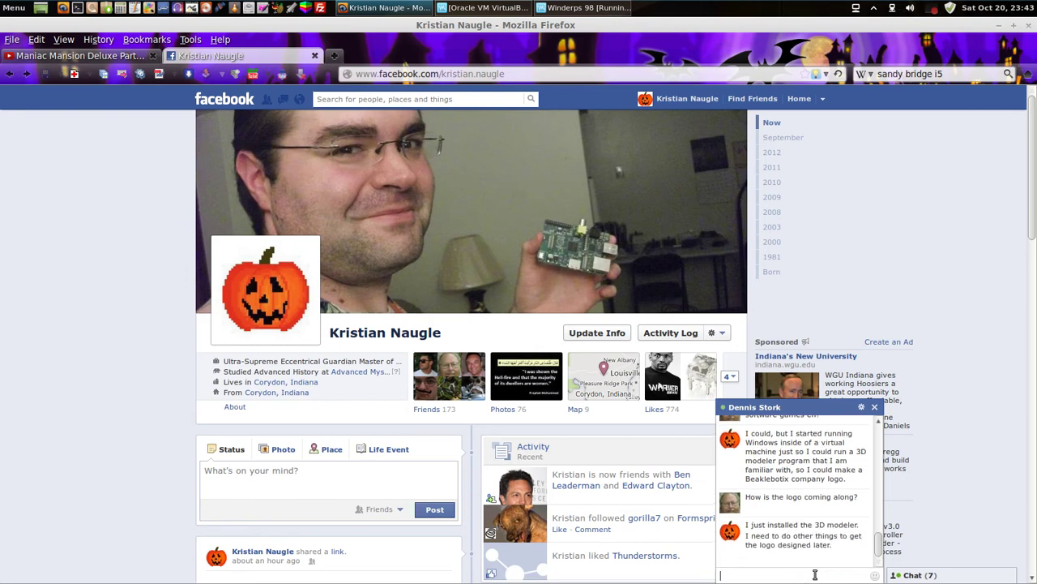
{"action": "left_click", "coordinate": [600, 8]}
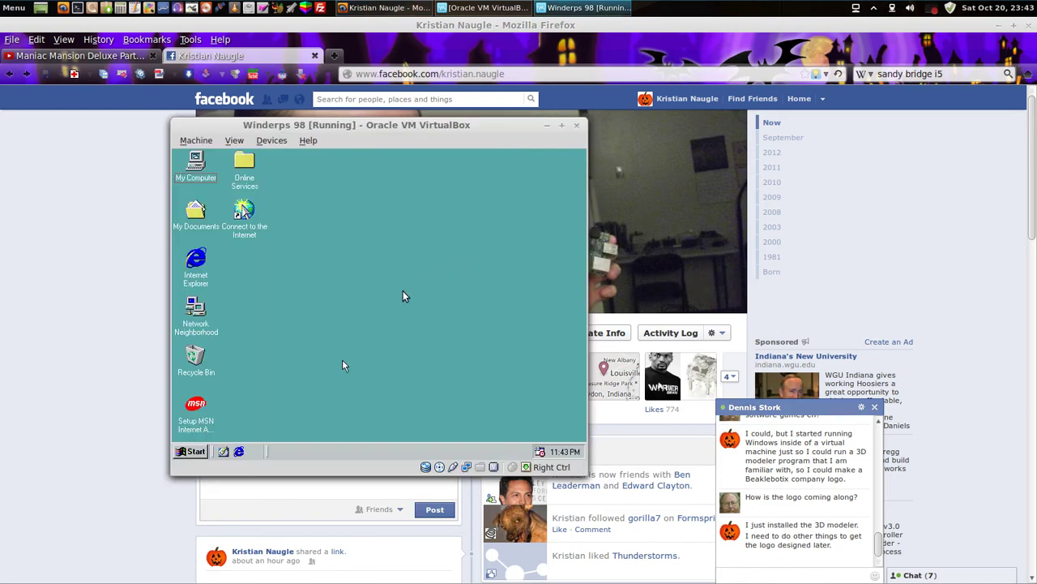
- Launch Micrografx Simply 3D 3 from the Windows 98 Start menu and create a new scene
{"action": "left_click", "coordinate": [342, 361]}
{"action": "key", "text": "Return"}
{"action": "left_click", "coordinate": [192, 451]}
{"action": "mouse_move", "coordinate": [235, 268]}
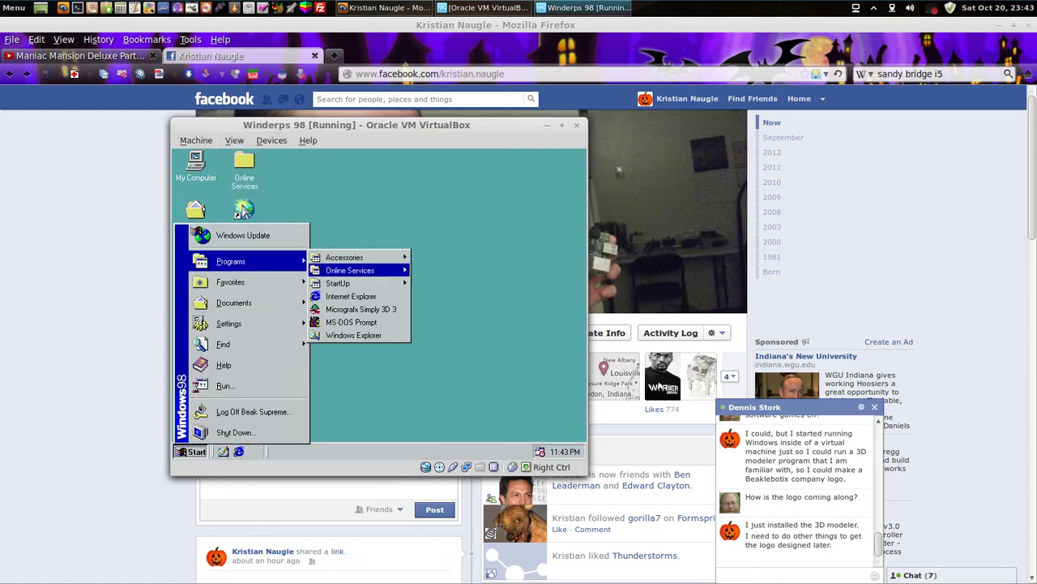
{"action": "left_click", "coordinate": [361, 309]}
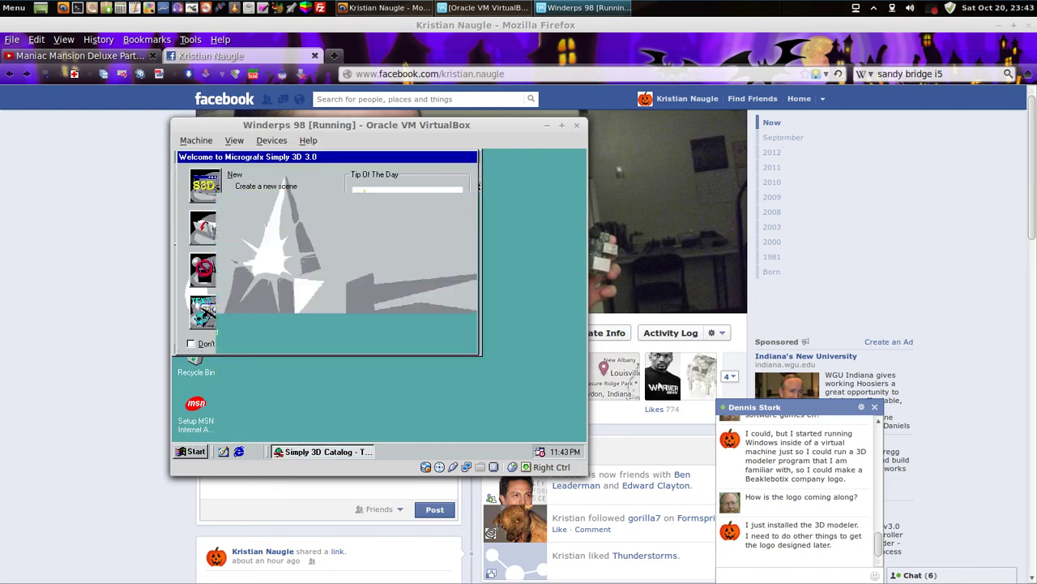
{"action": "left_click", "coordinate": [207, 188]}
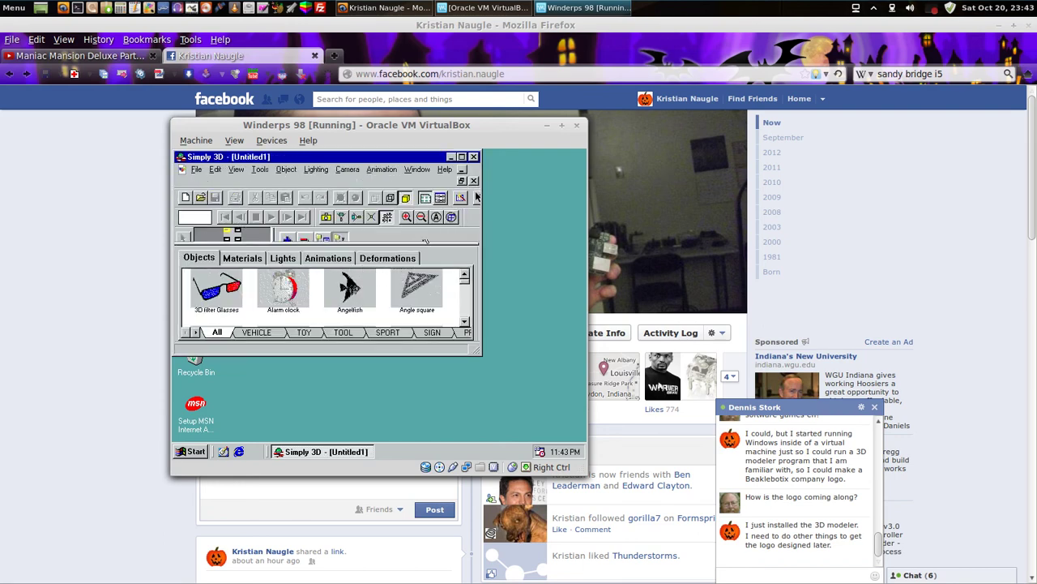
- Maximize Simply 3D and enlarge and reposition the VirtualBox window
{"action": "left_click", "coordinate": [461, 157]}
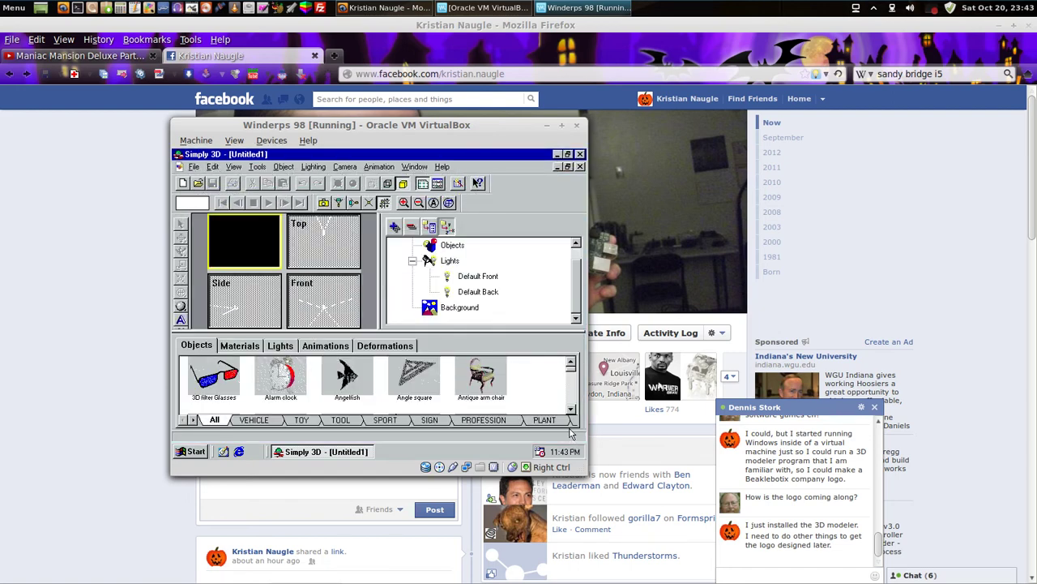
{"action": "left_click_drag", "start_coordinate": [584, 471], "coordinate": [762, 579]}
{"action": "left_click_drag", "start_coordinate": [532, 141], "coordinate": [439, 53]}
{"action": "left_click_drag", "start_coordinate": [664, 489], "coordinate": [707, 555]}
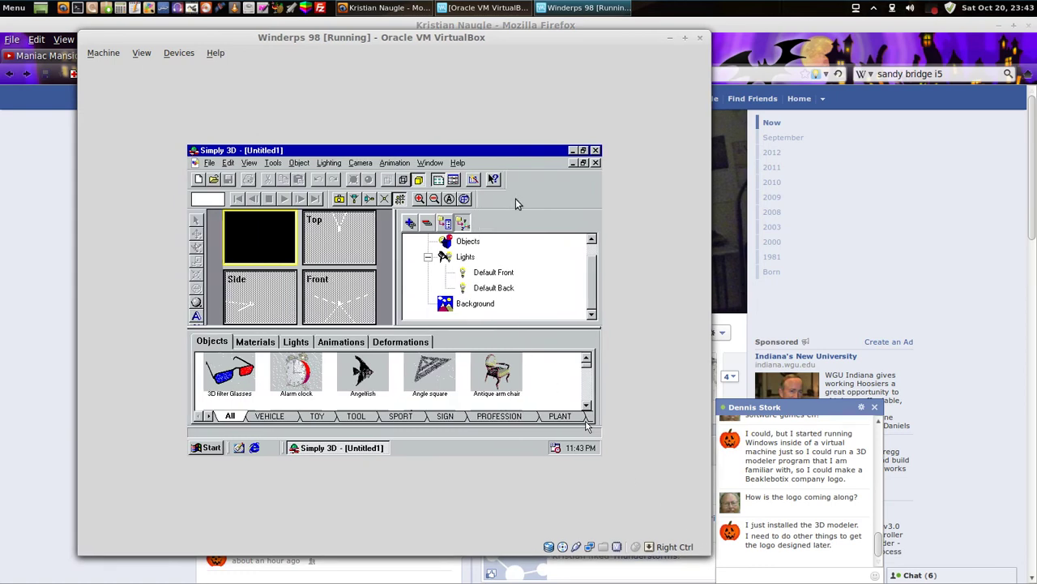
{"action": "left_click", "coordinate": [519, 204]}
{"action": "left_click", "coordinate": [434, 235]}
{"action": "left_click", "coordinate": [584, 150]}
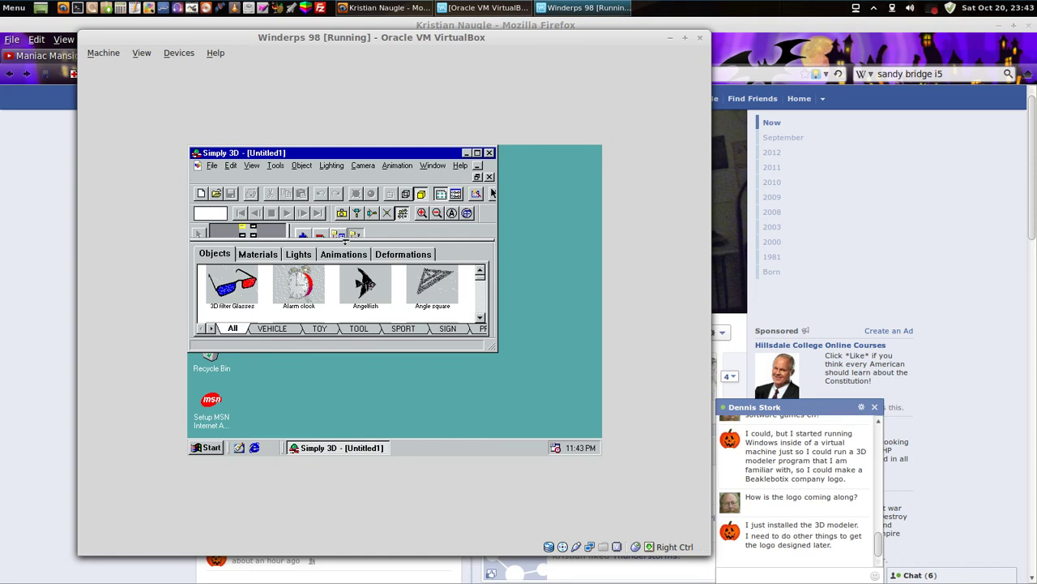
{"action": "left_click", "coordinate": [477, 152]}
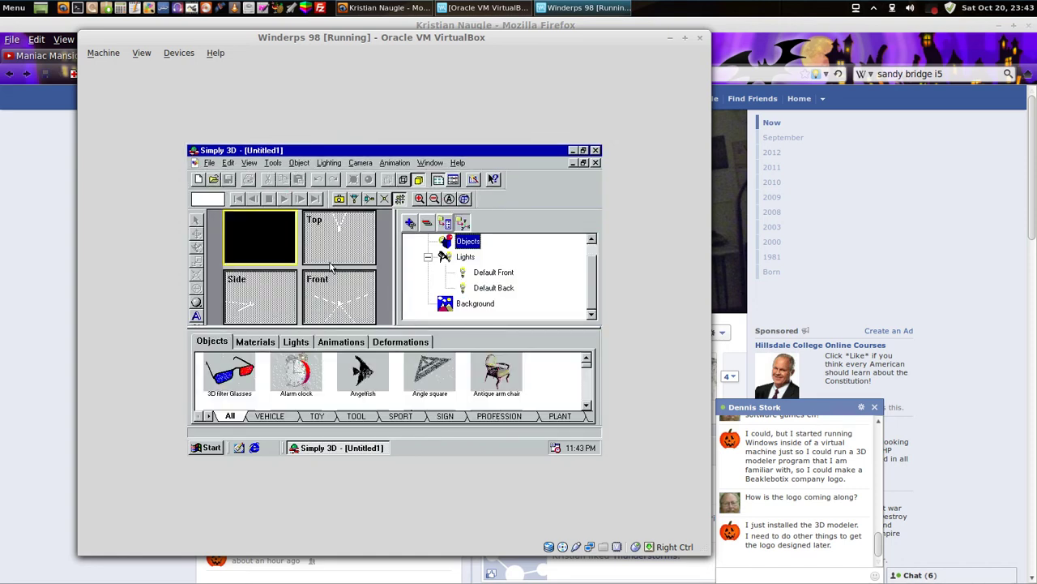
- Enter the 3D text 'Beaklebotix' in Impact font with letter spacing 55.70
{"action": "left_click", "coordinate": [339, 199]}
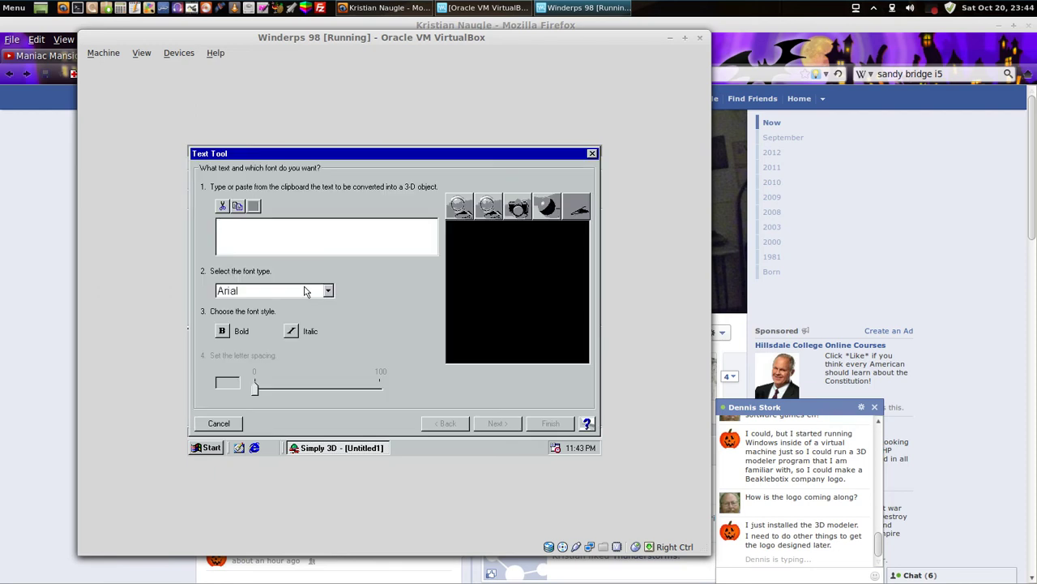
{"action": "type", "text": "Beak"}
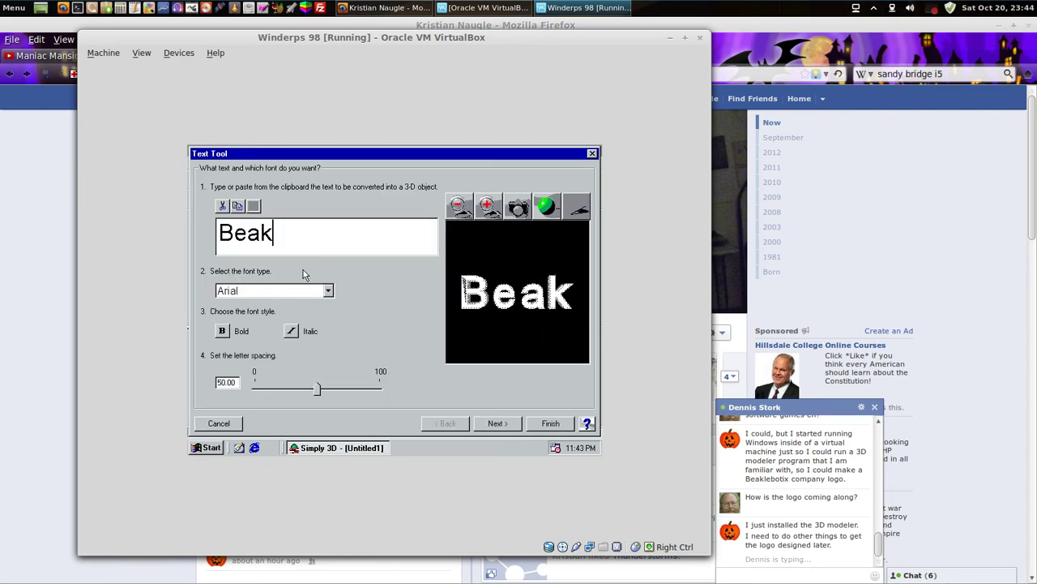
{"action": "type", "text": "lebotix"}
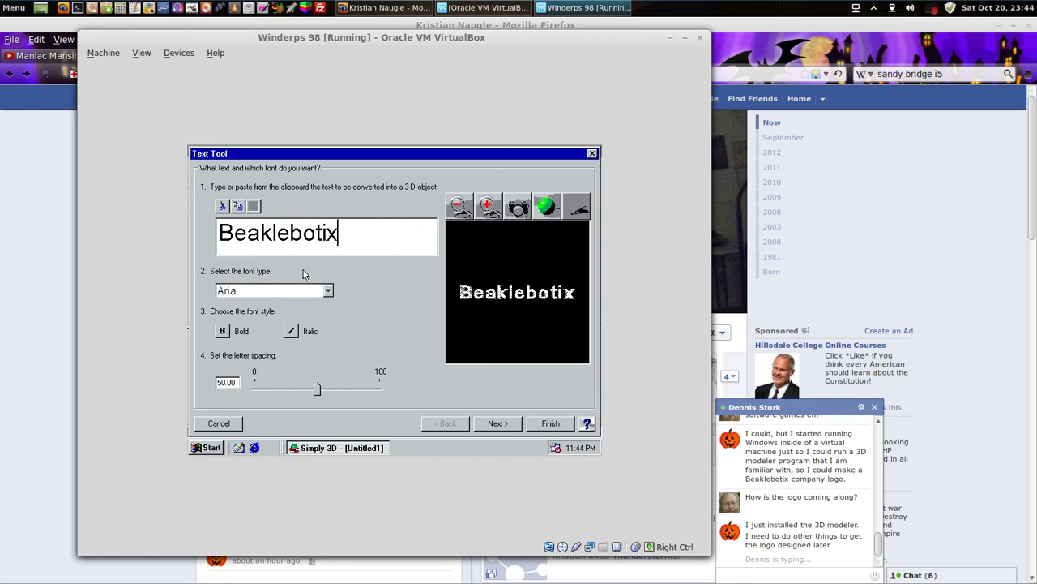
{"action": "left_click", "coordinate": [304, 291]}
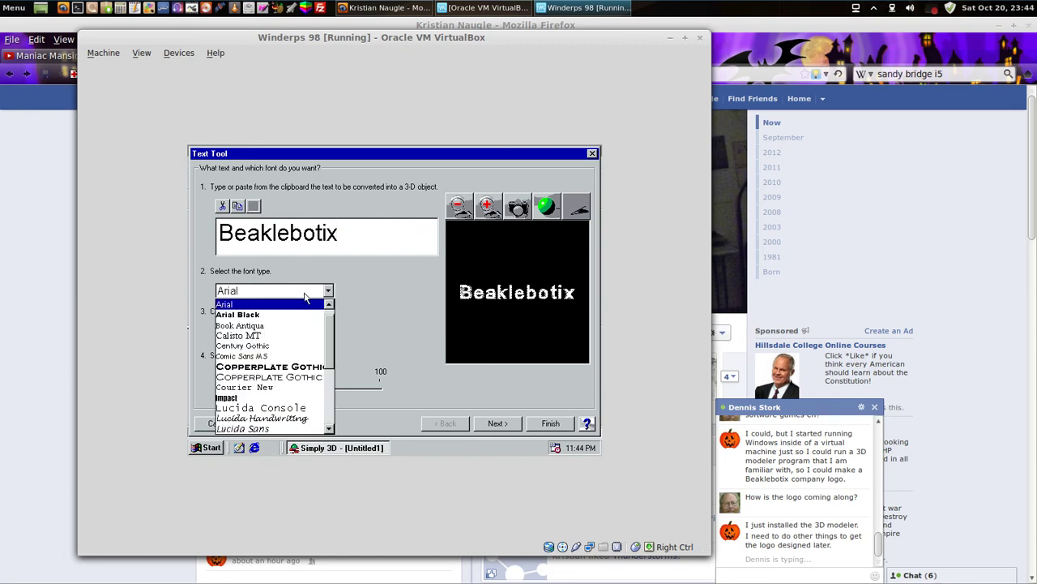
{"action": "left_click", "coordinate": [243, 397]}
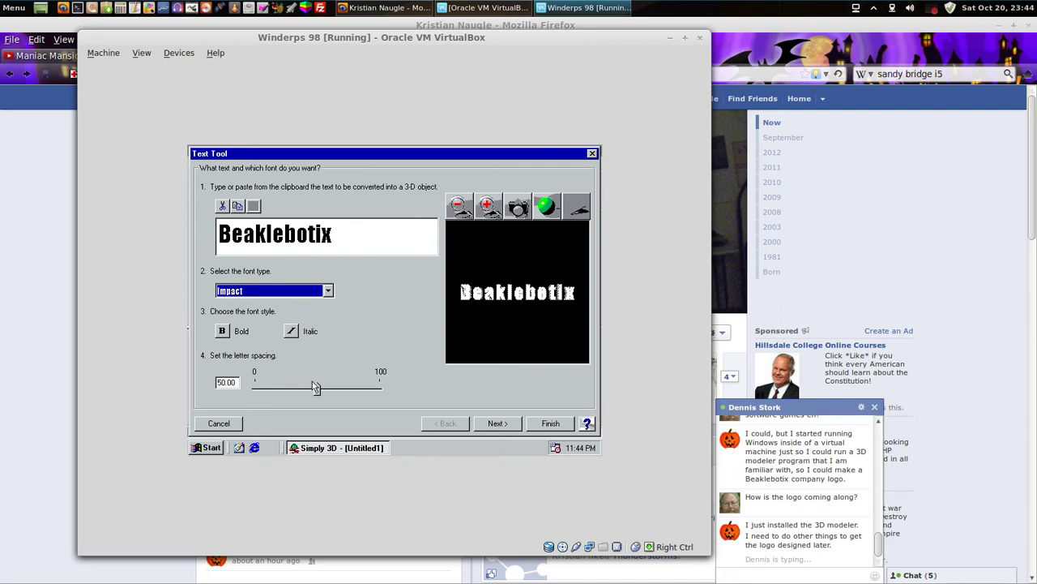
{"action": "left_click_drag", "start_coordinate": [321, 391], "coordinate": [316, 392]}
{"action": "left_click_drag", "start_coordinate": [319, 390], "coordinate": [326, 390]}
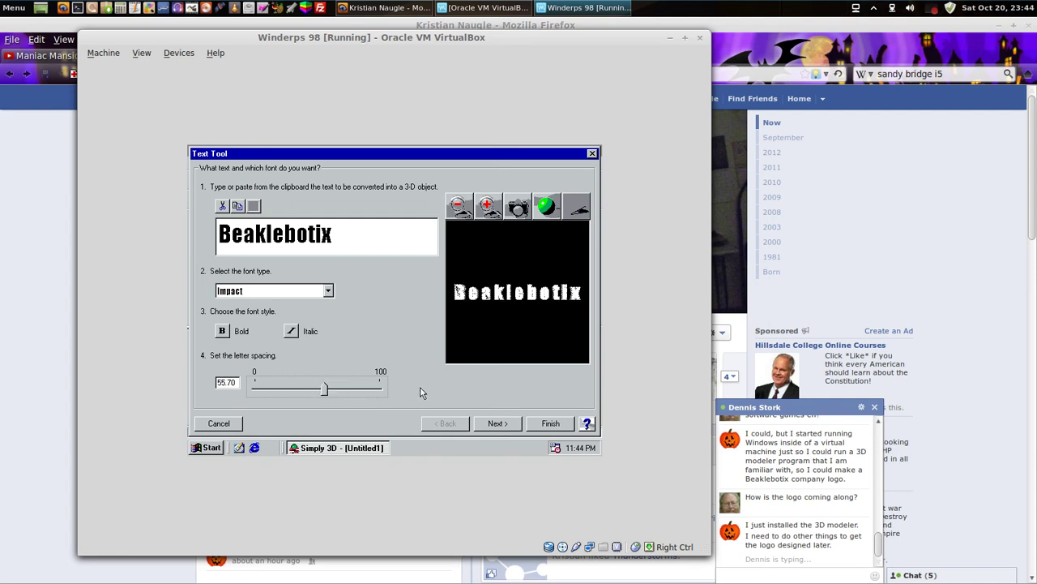
- Accept the bevel, extrude and effect defaults to create the Beaklebotix object, then return to Facebook
{"action": "left_click", "coordinate": [467, 204]}
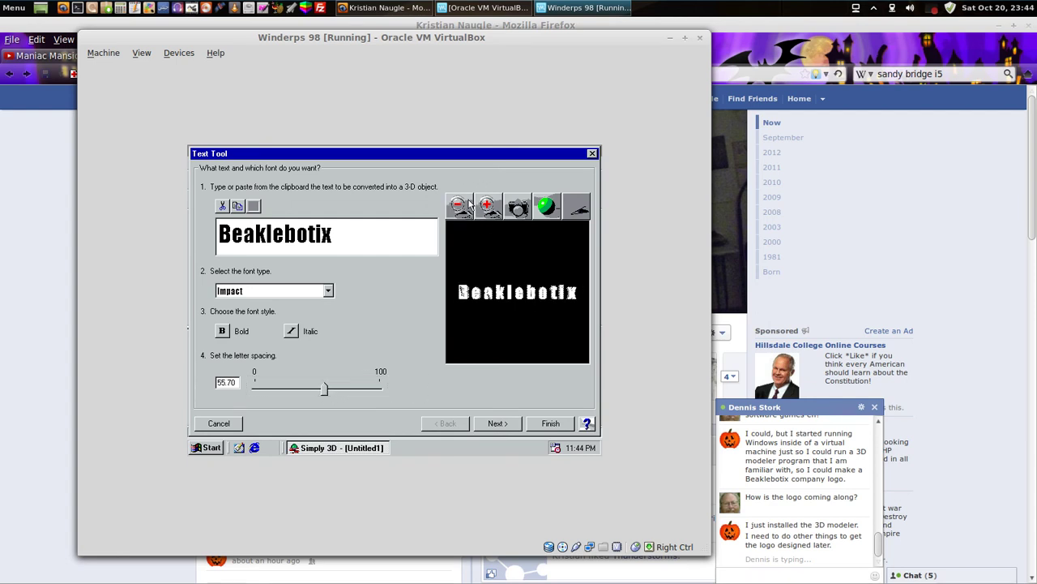
{"action": "left_click", "coordinate": [498, 423]}
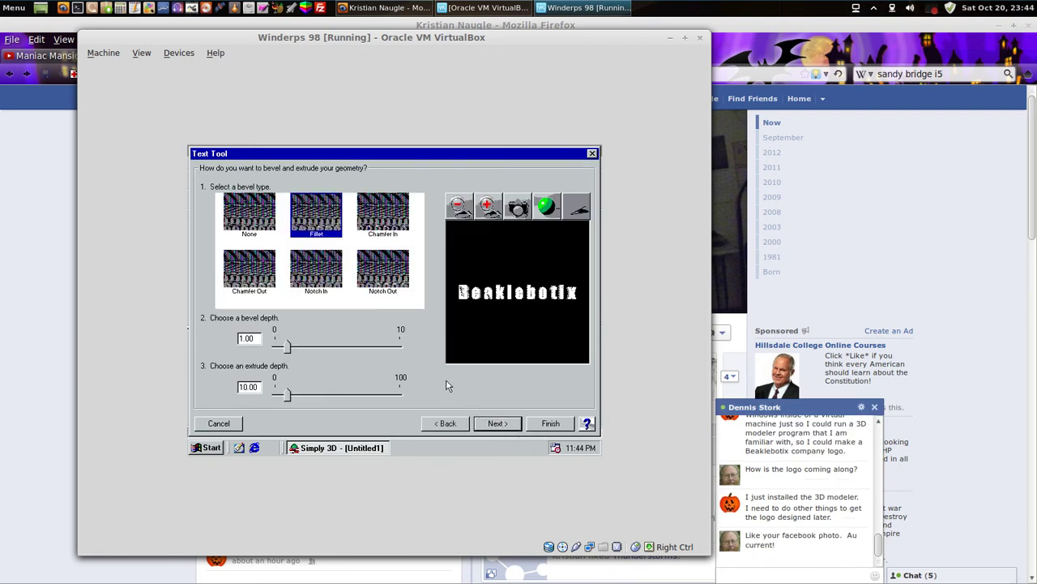
{"action": "left_click", "coordinate": [500, 425]}
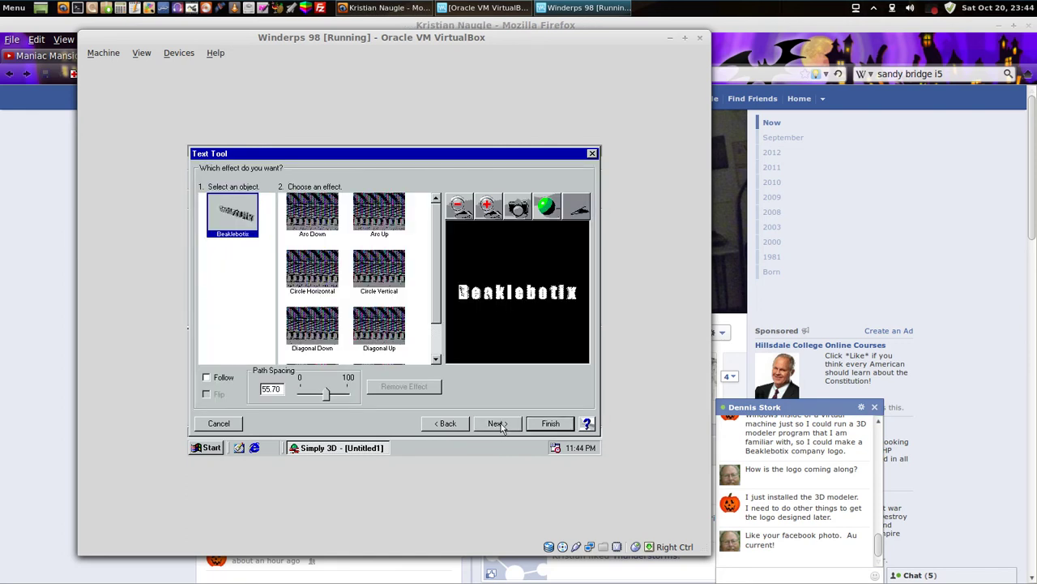
{"action": "left_click", "coordinate": [543, 424]}
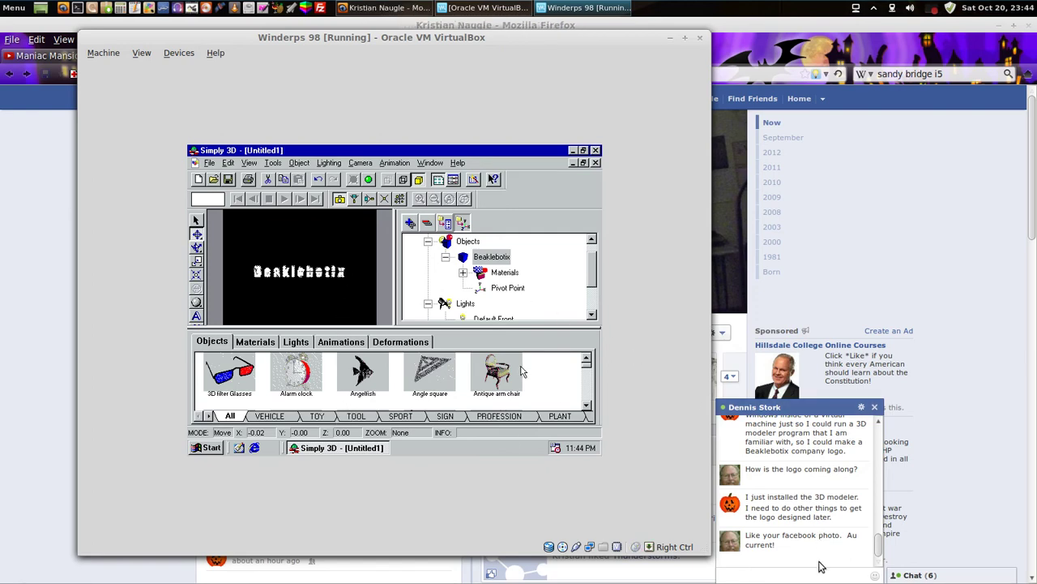
{"action": "left_click", "coordinate": [796, 573]}
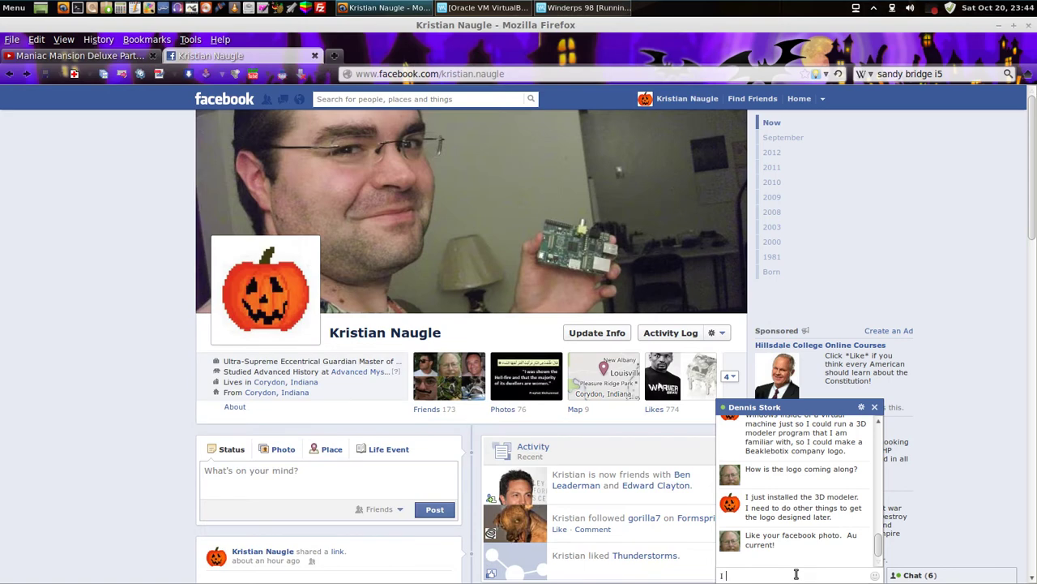
- Send the chat reply 'I made that one last year.'
{"action": "type", "text": "I made that o"}
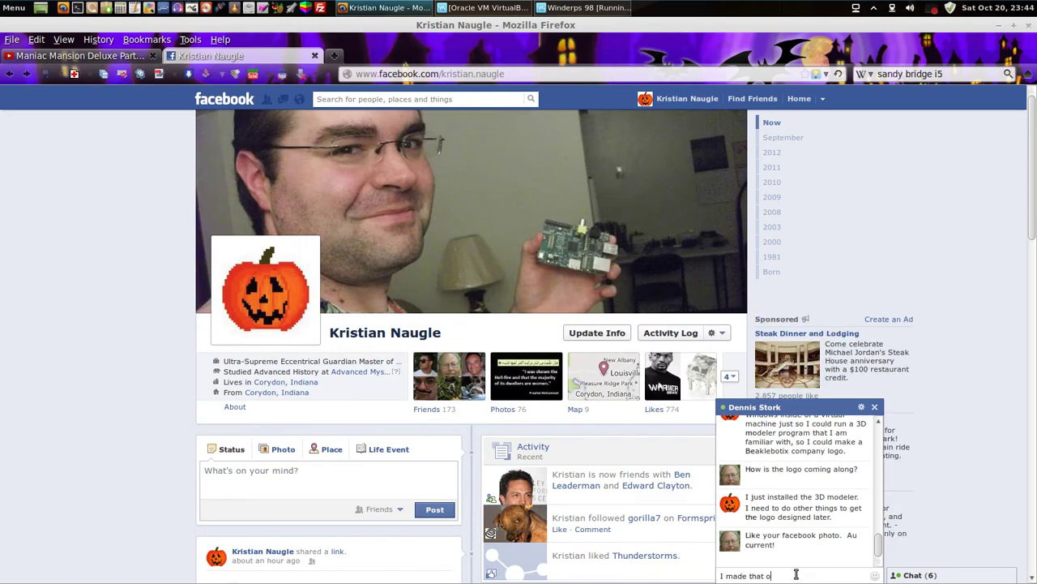
{"action": "type", "text": "ne last year."}
{"action": "key", "text": "Return"}
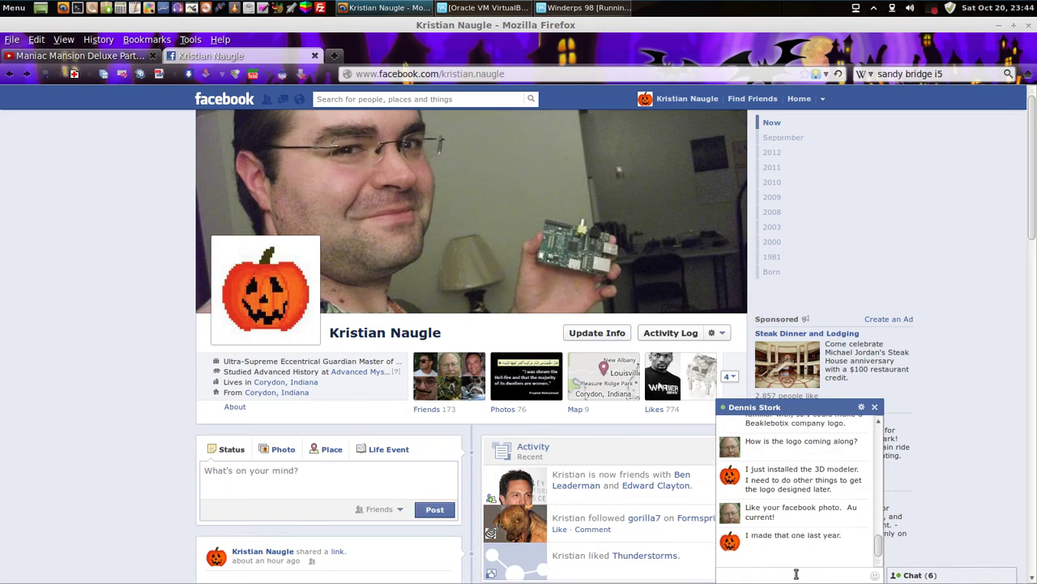
{"action": "key", "text": "super"}
{"action": "key", "text": "Escape"}
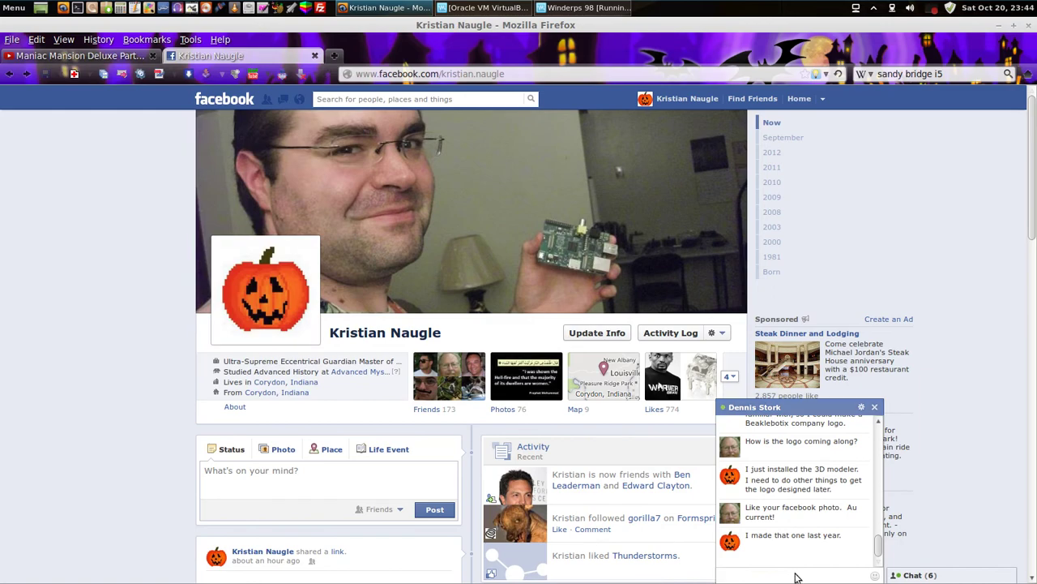
- Capture input into the Windows 98 guest, suppressing future capture notices, and close Simply 3D
{"action": "key", "text": "alt+Tab"}
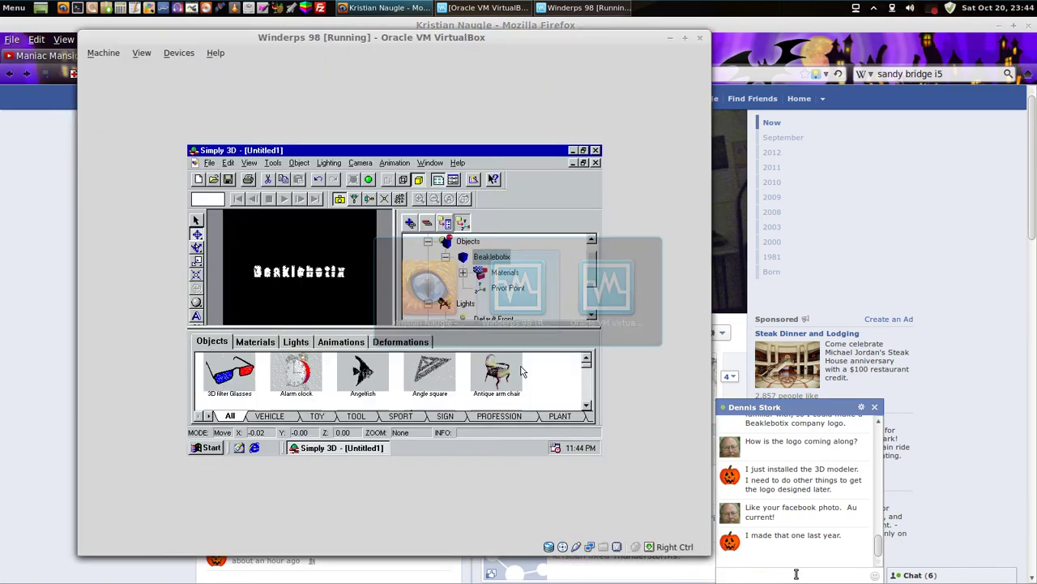
{"action": "left_click", "coordinate": [523, 332]}
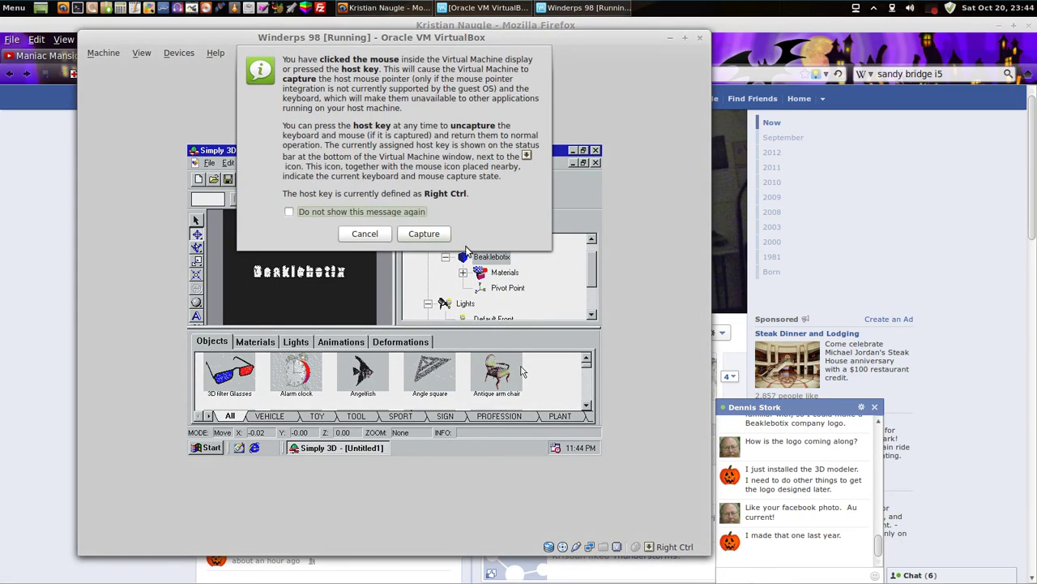
{"action": "left_click", "coordinate": [342, 215]}
{"action": "left_click", "coordinate": [419, 235]}
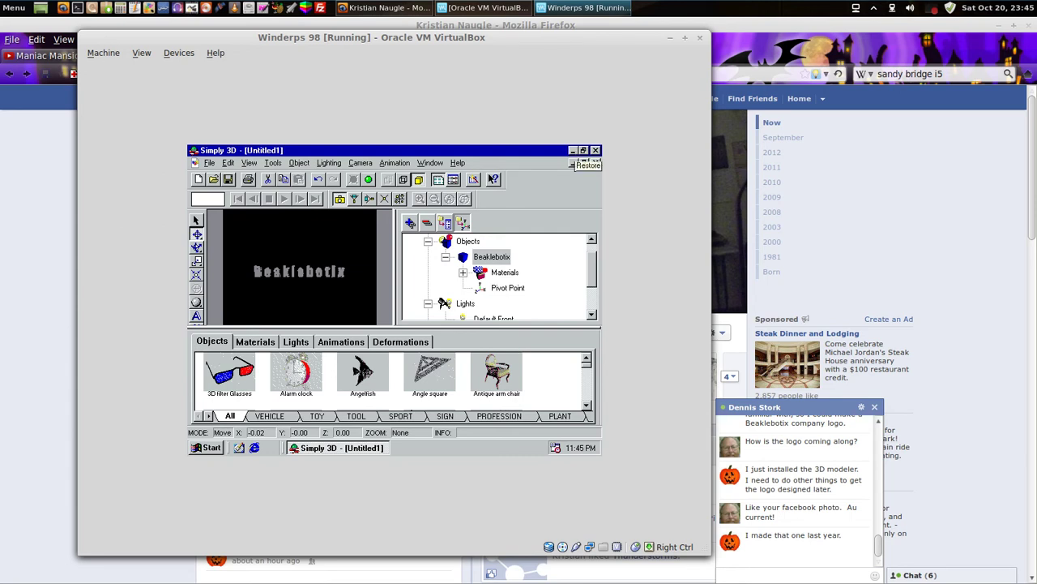
{"action": "left_click", "coordinate": [596, 150]}
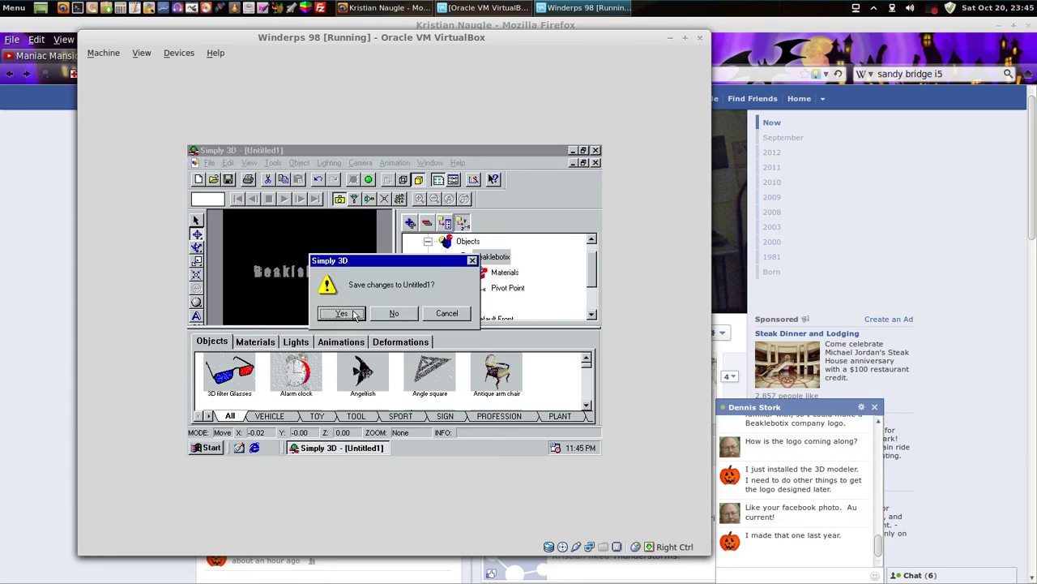
- Discard changes to Untitled1 and switch the VM window to scale mode
{"action": "left_click", "coordinate": [393, 314]}
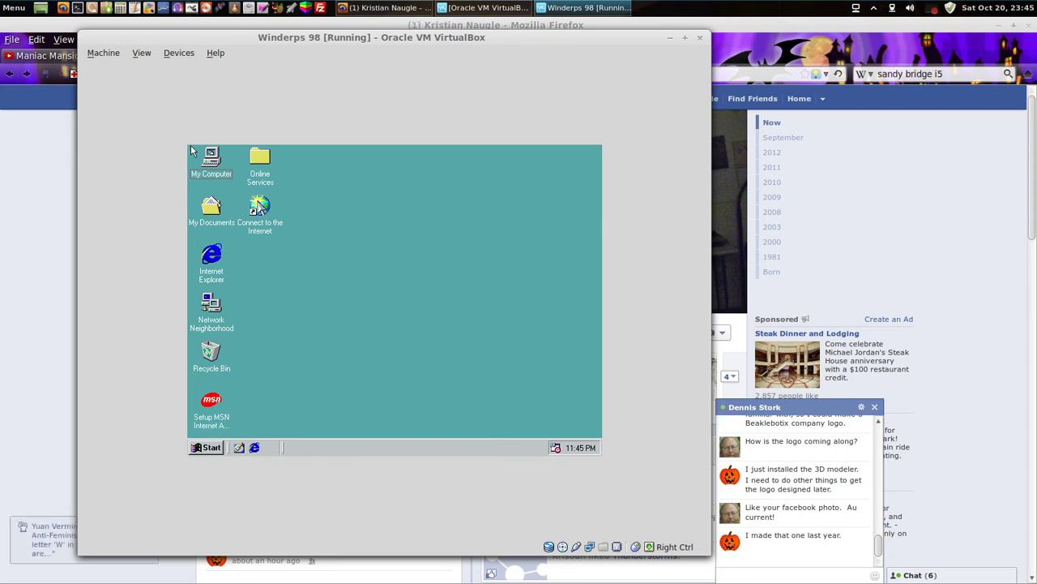
{"action": "left_click", "coordinate": [182, 52]}
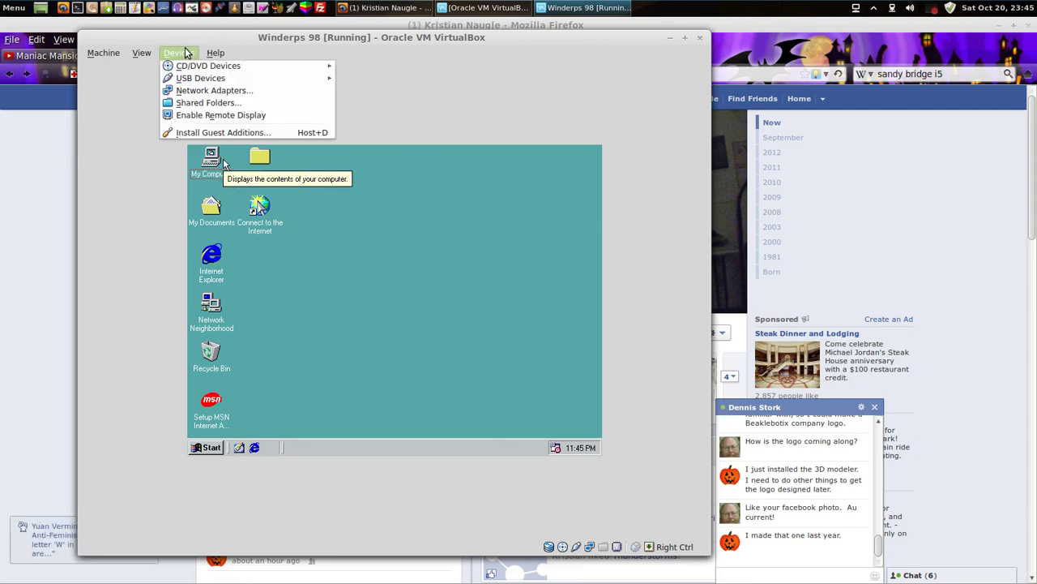
{"action": "mouse_move", "coordinate": [194, 66]}
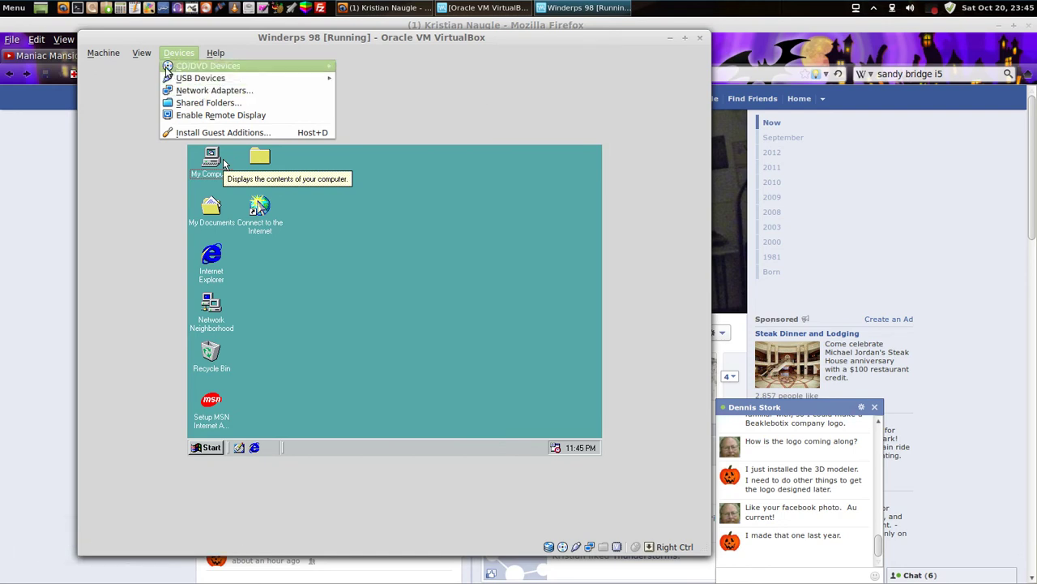
{"action": "mouse_move", "coordinate": [141, 53]}
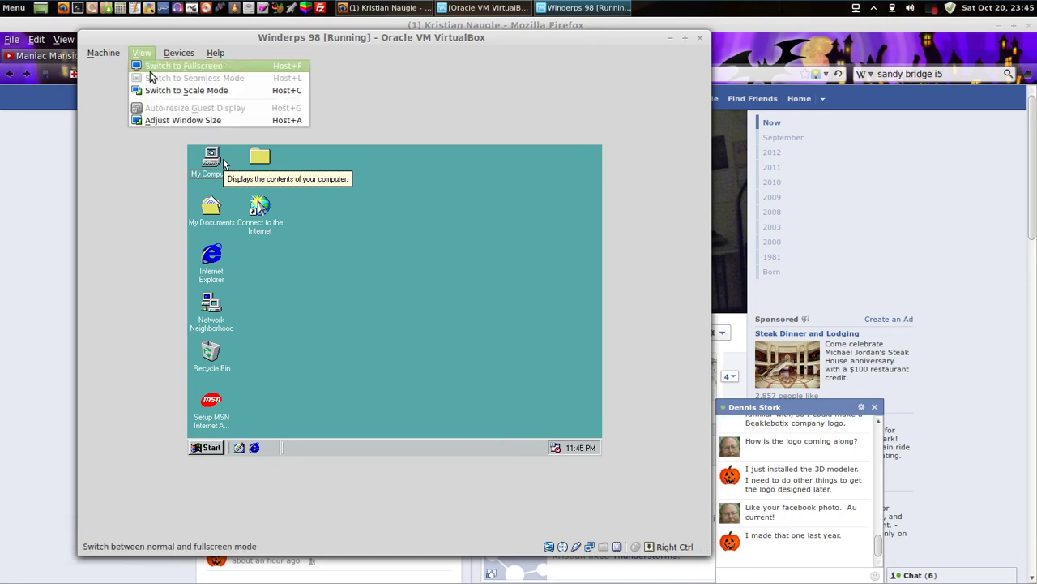
{"action": "left_click", "coordinate": [159, 90]}
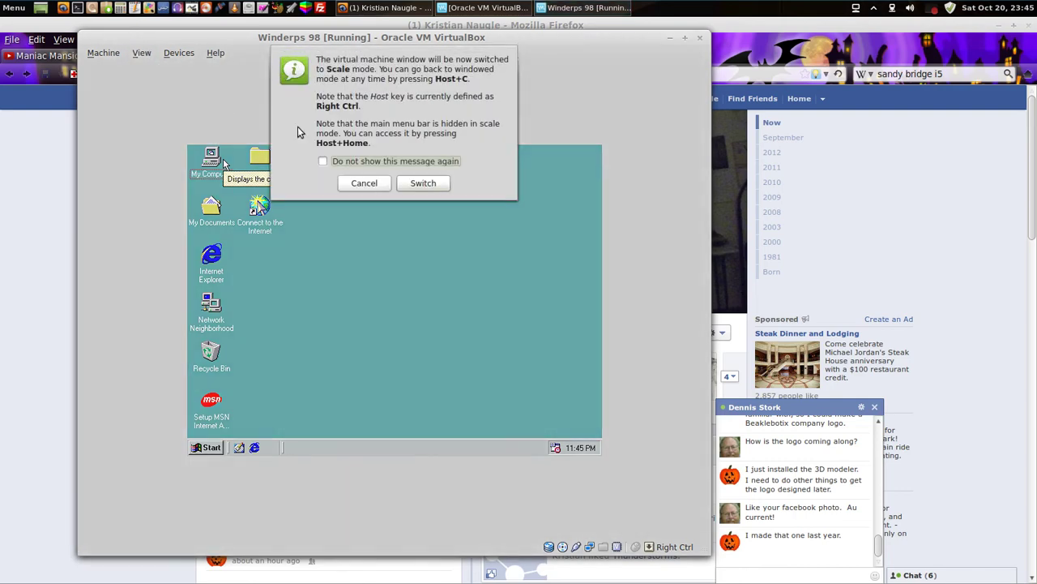
{"action": "left_click", "coordinate": [422, 183]}
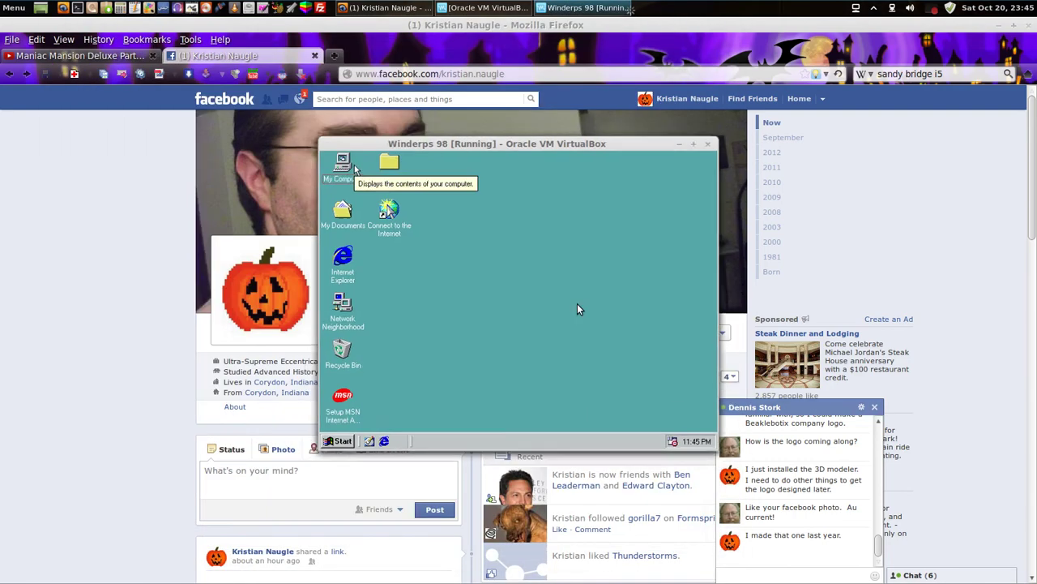
- Move the scaled VM window up-left and enlarge it over the browser
{"action": "left_click_drag", "start_coordinate": [726, 457], "coordinate": [828, 574]}
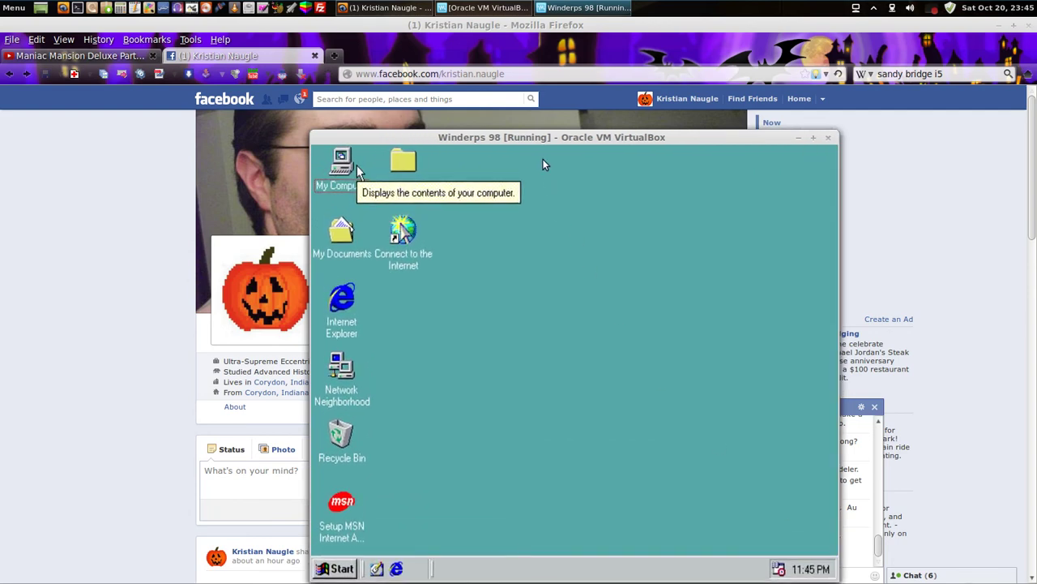
{"action": "left_click_drag", "start_coordinate": [544, 138], "coordinate": [360, 35]}
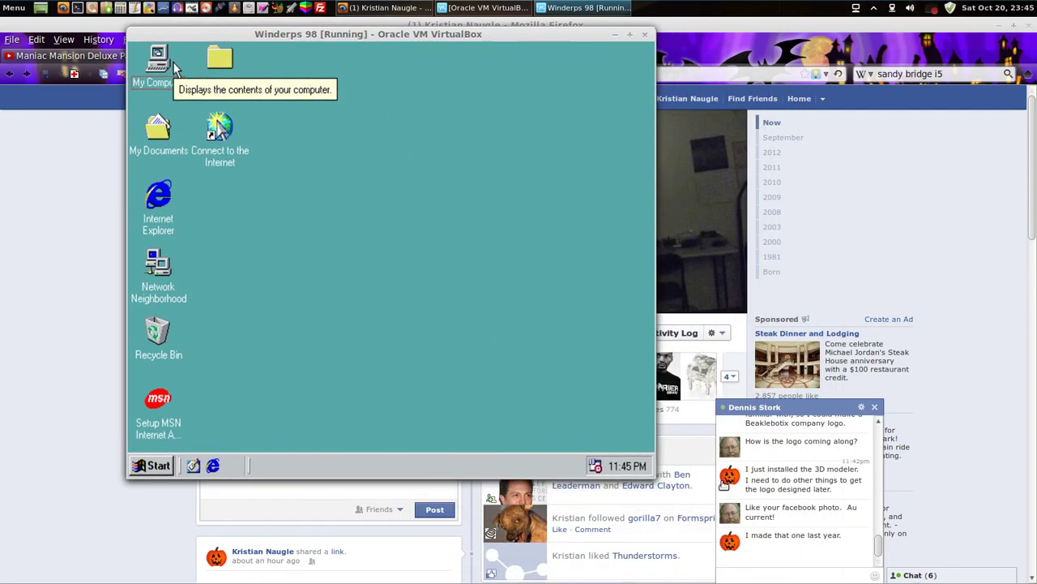
{"action": "left_click_drag", "start_coordinate": [656, 481], "coordinate": [881, 565]}
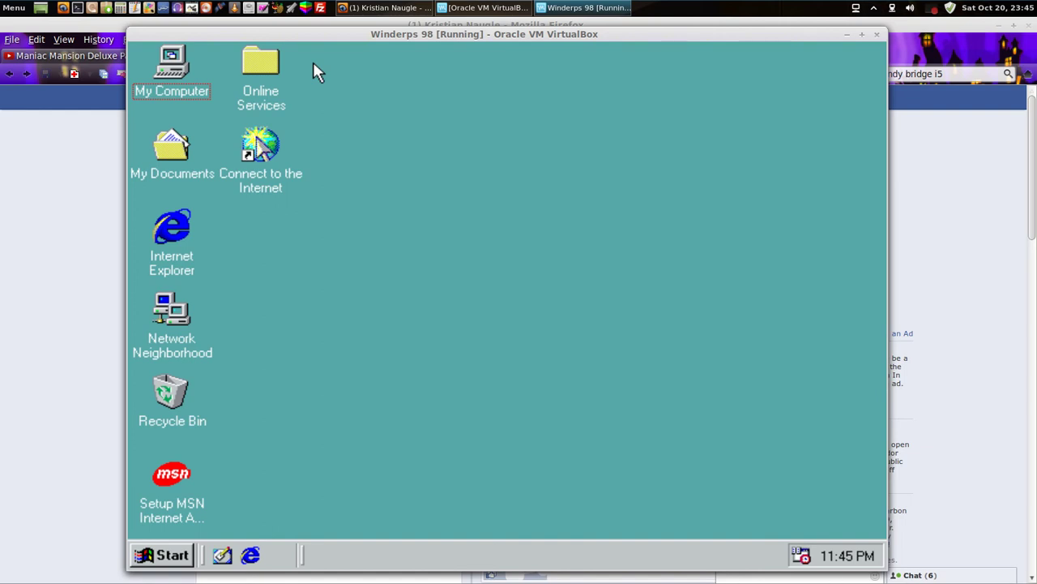
{"action": "left_click", "coordinate": [496, 8]}
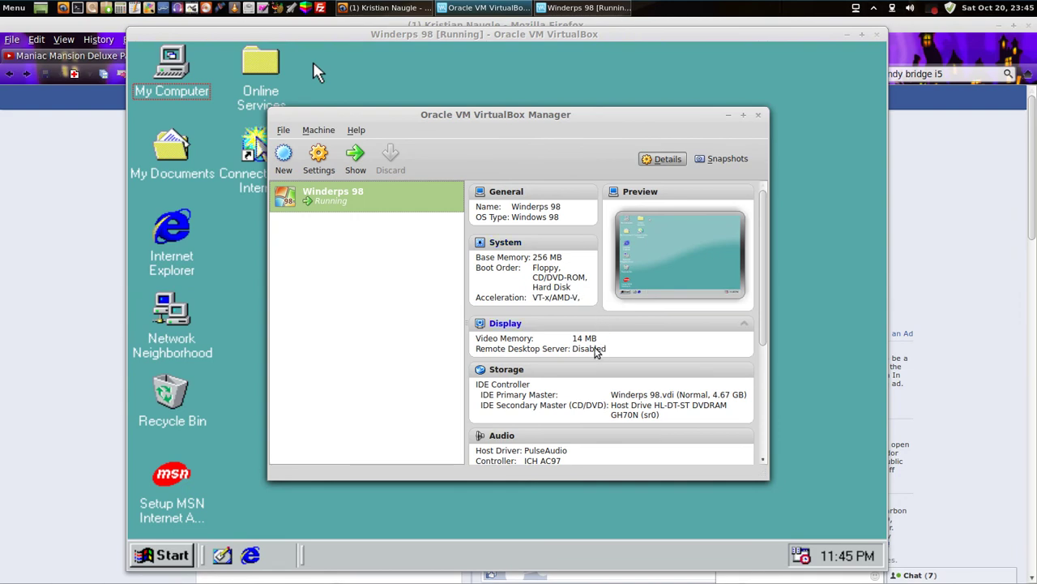
{"action": "left_click", "coordinate": [506, 324]}
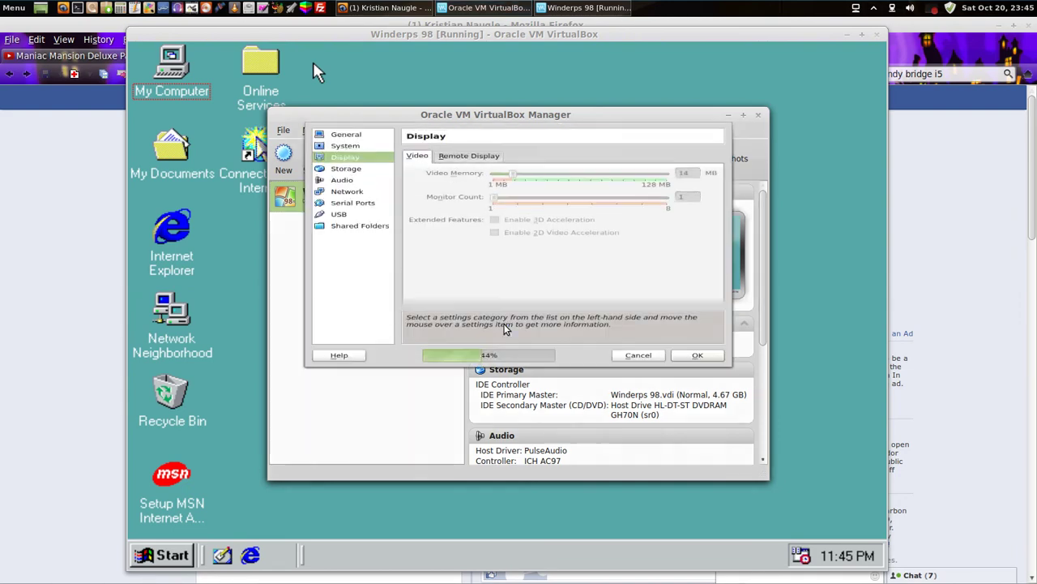
{"action": "left_click", "coordinate": [459, 172]}
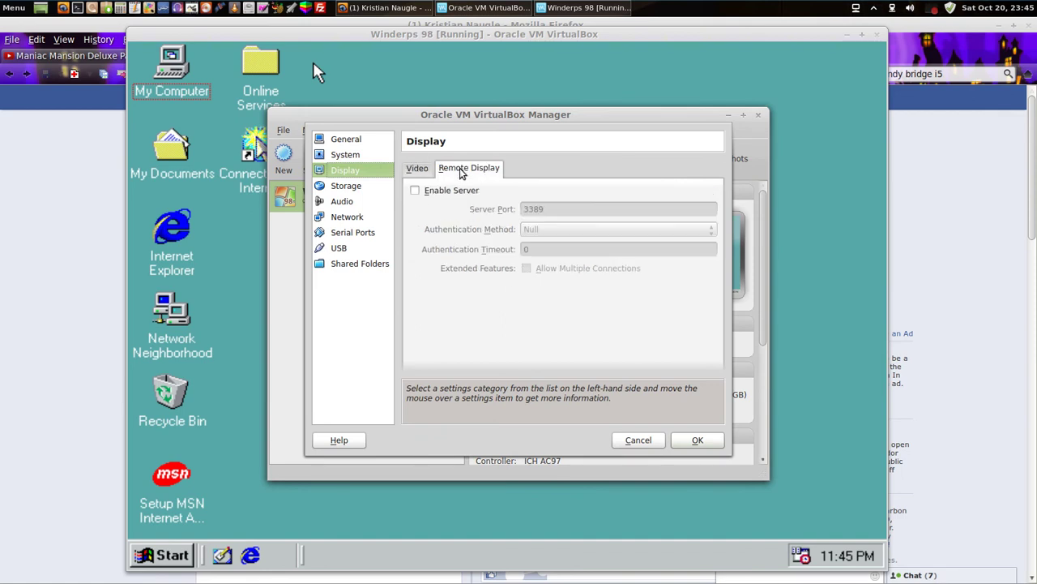
{"action": "left_click", "coordinate": [413, 168]}
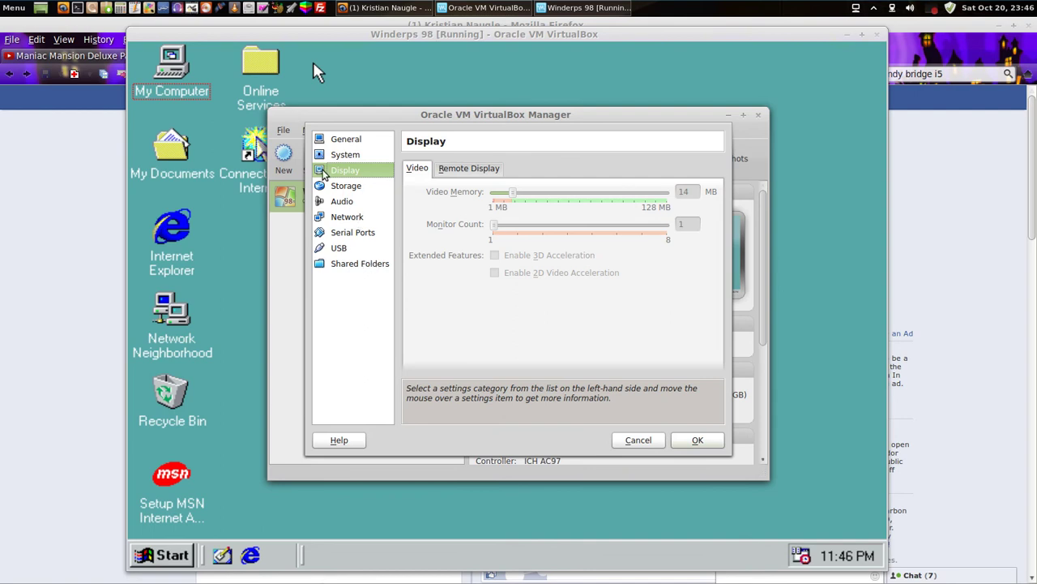
{"action": "left_click", "coordinate": [458, 170]}
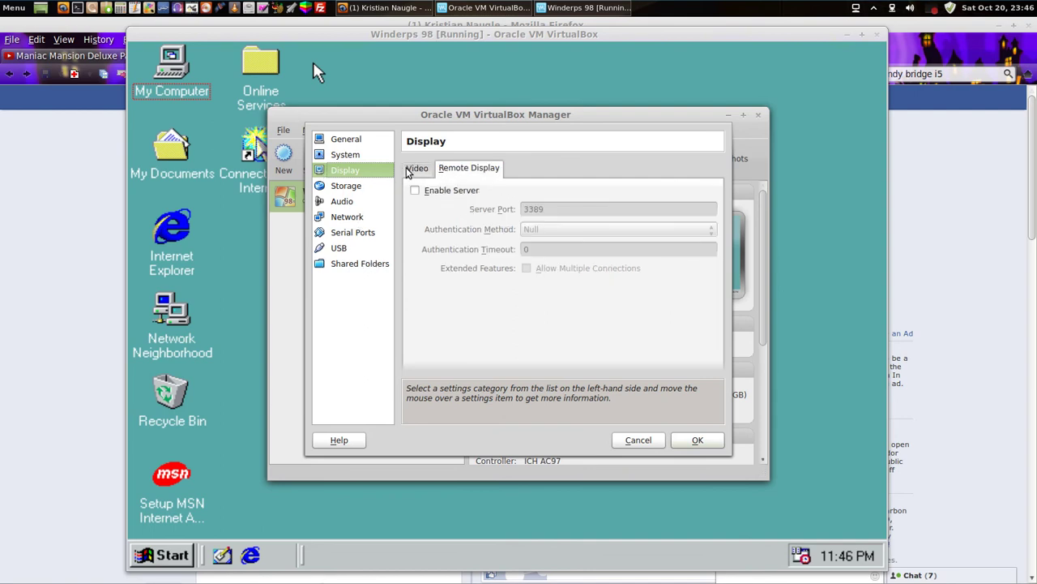
{"action": "left_click", "coordinate": [347, 156]}
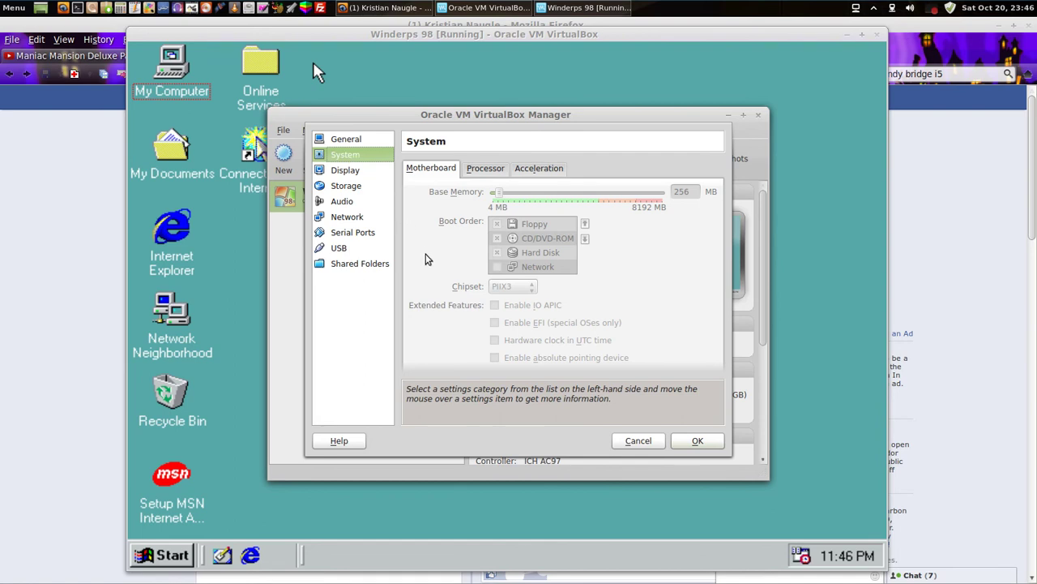
{"action": "left_click", "coordinate": [360, 264]}
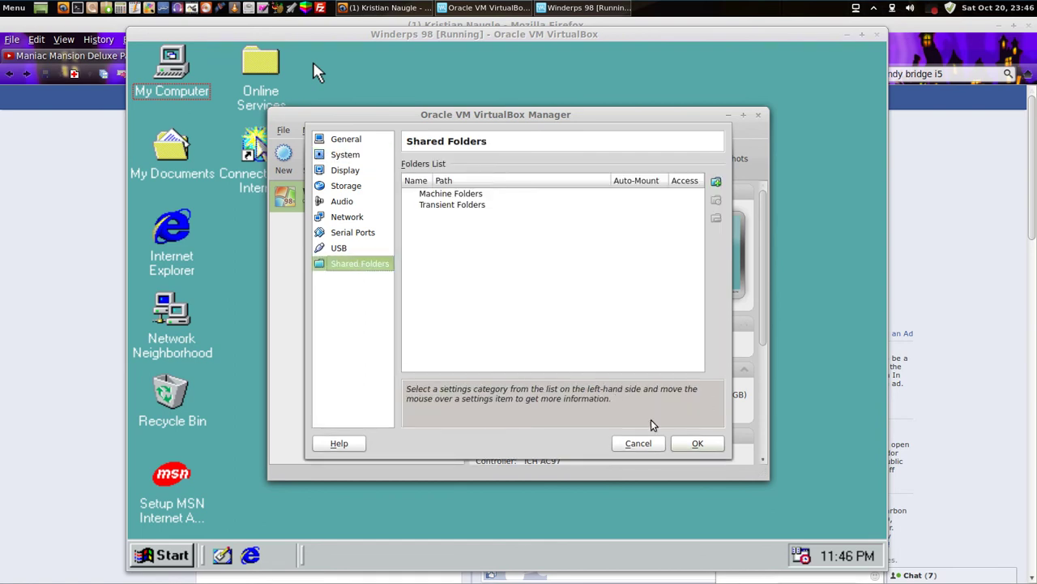
{"action": "left_click", "coordinate": [648, 443]}
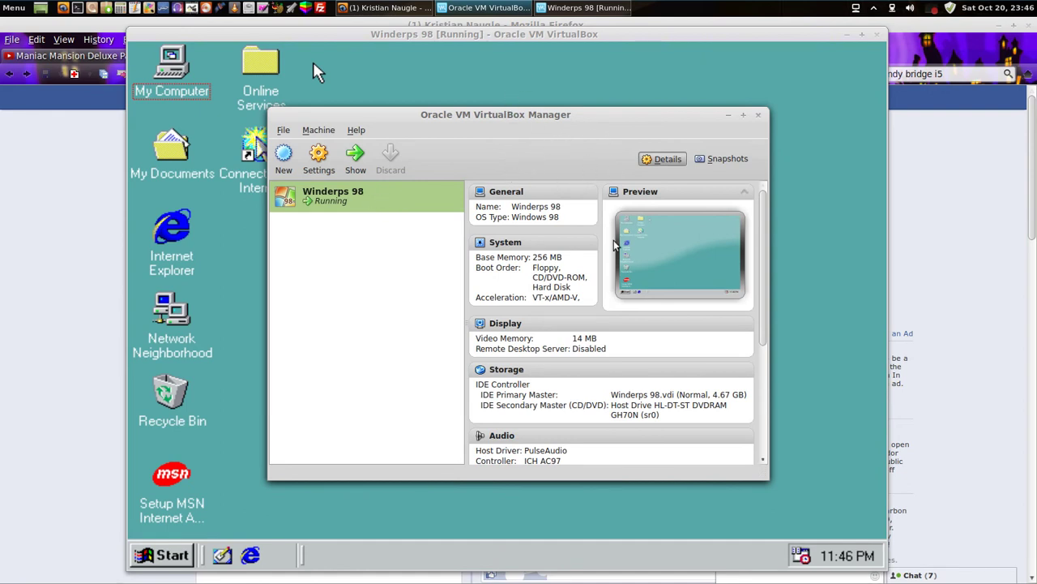
{"action": "left_click", "coordinate": [728, 115]}
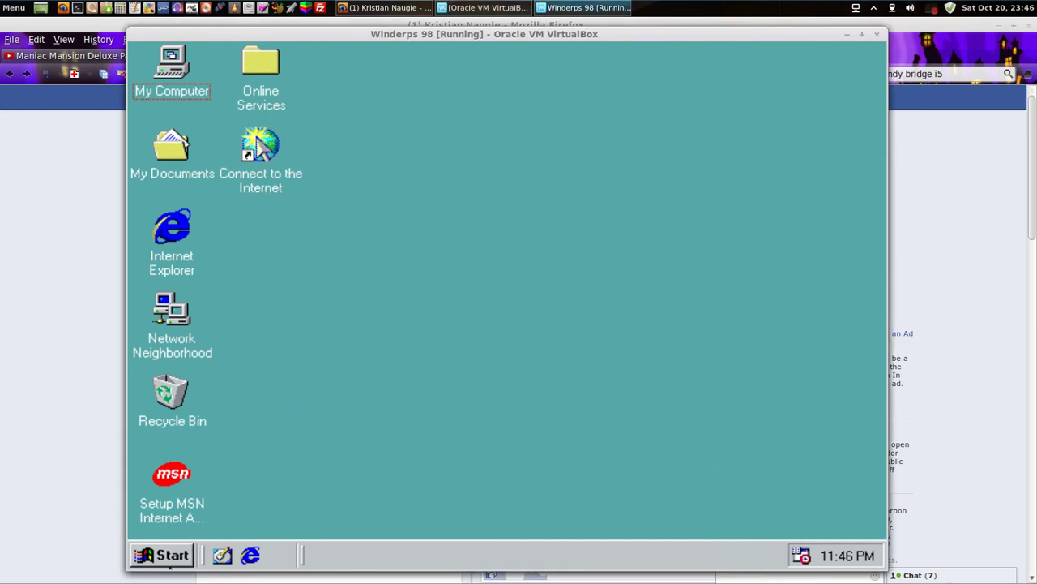
- Shut down Windows 98 from its Start menu and bring back the VirtualBox Manager
{"action": "key", "text": "ctrl+Escape"}
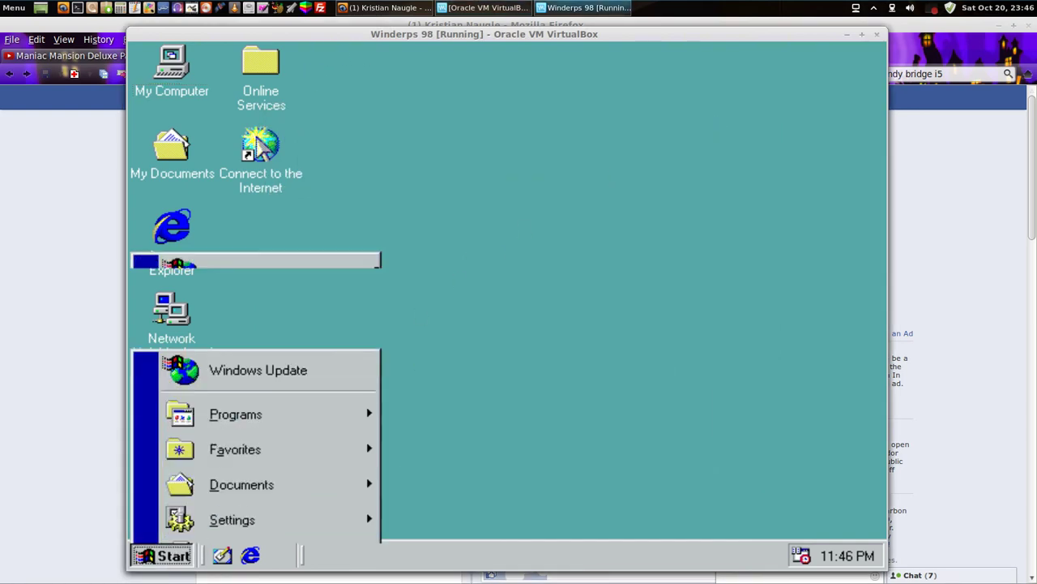
{"action": "key", "text": "Return"}
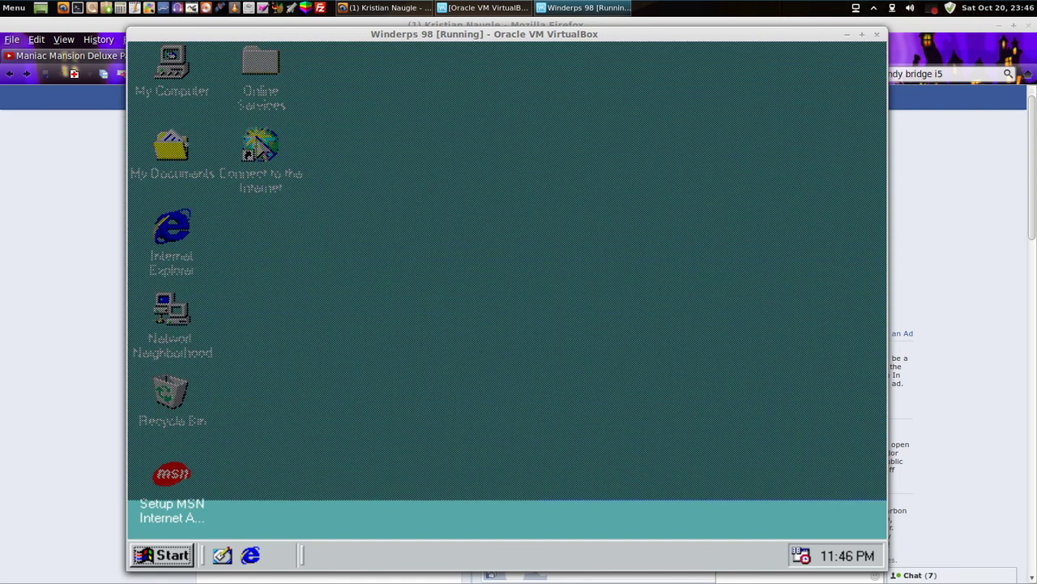
{"action": "left_click", "coordinate": [475, 313]}
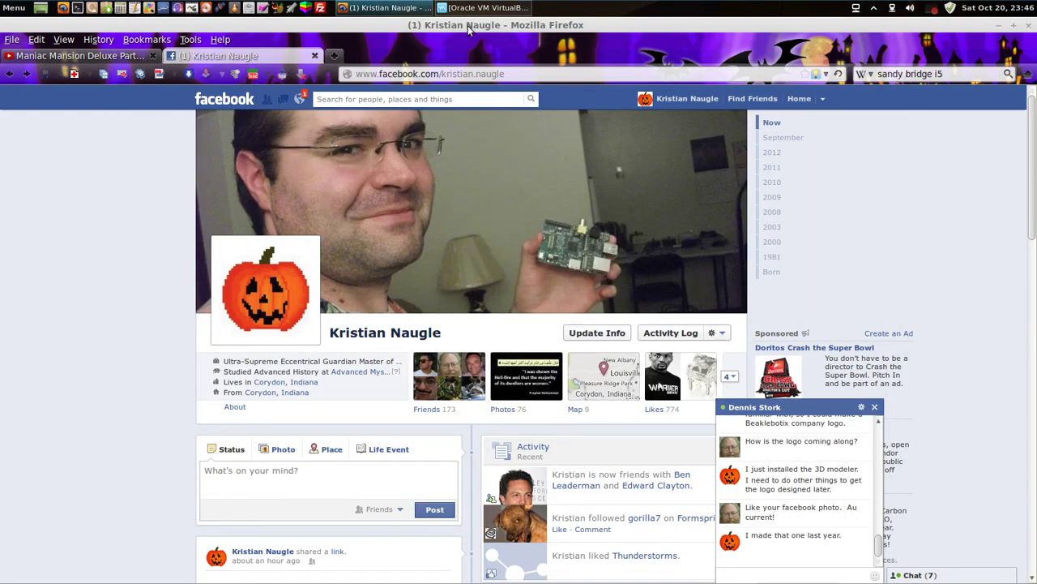
{"action": "left_click", "coordinate": [483, 9]}
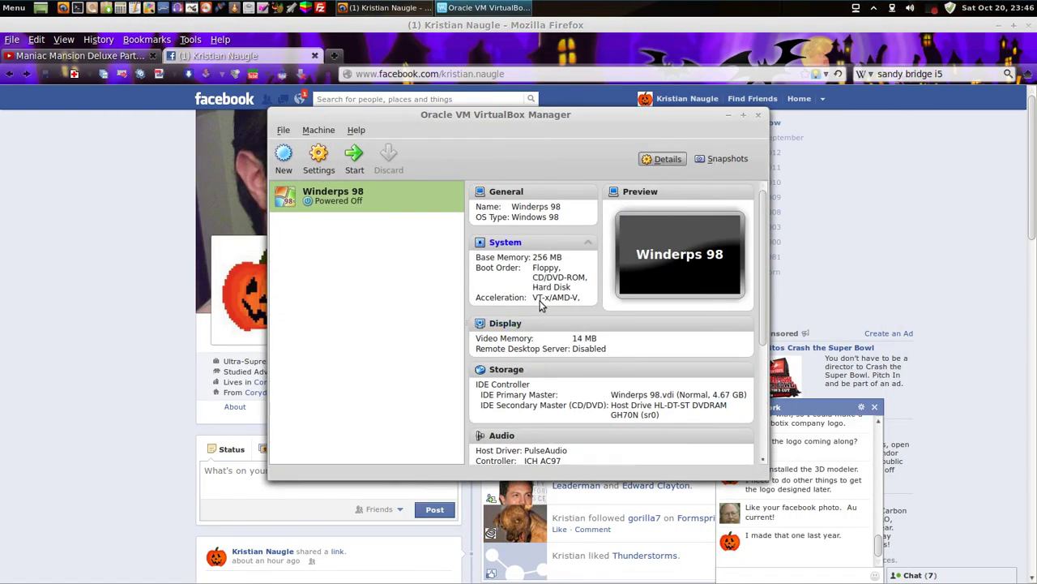
- Raise Winderps 98 video memory to 32 MB and enable 3D and 2D video acceleration
{"action": "left_click", "coordinate": [496, 323]}
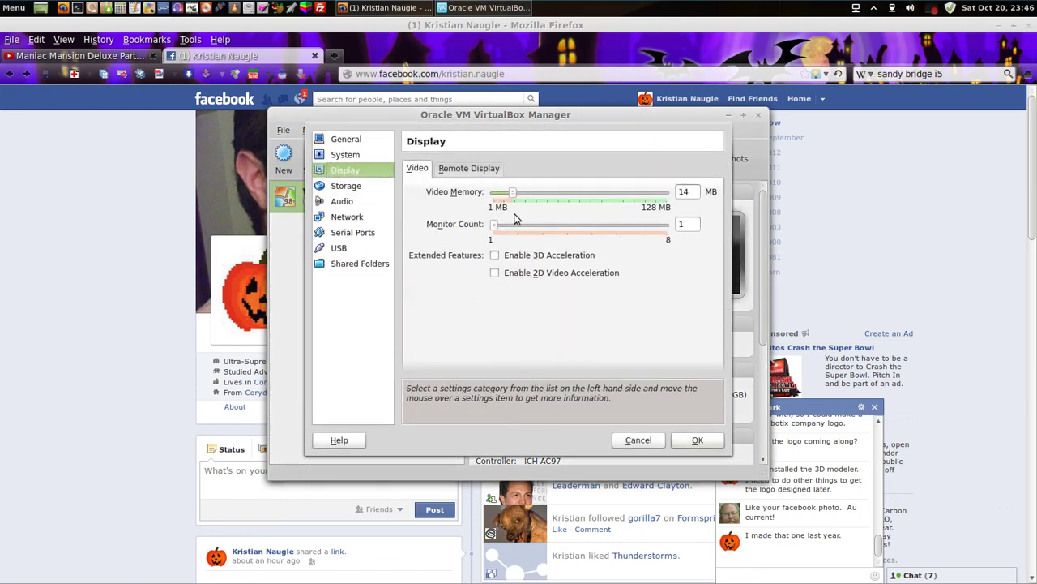
{"action": "left_click_drag", "start_coordinate": [516, 195], "coordinate": [519, 195]}
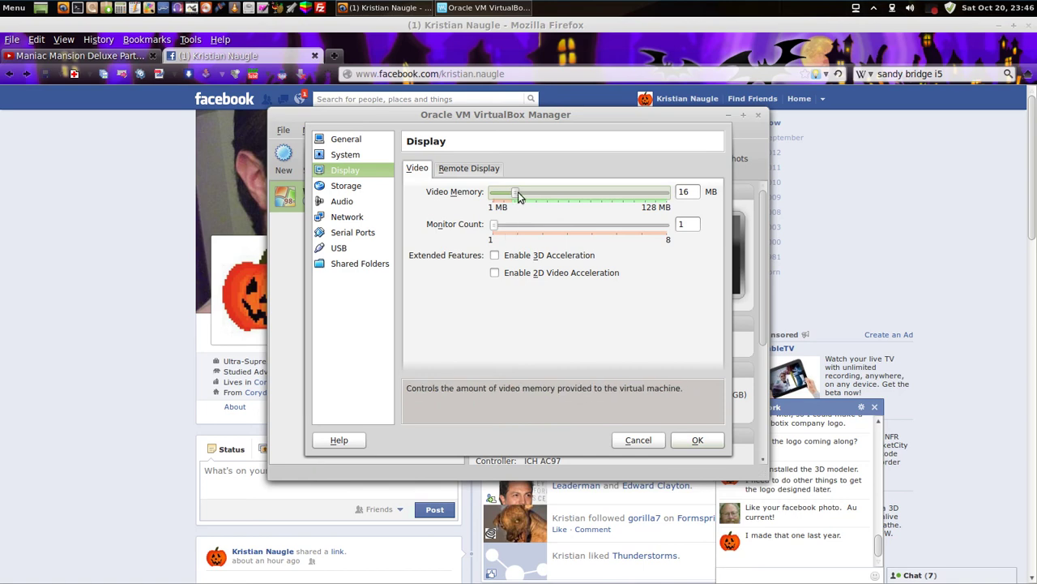
{"action": "left_click_drag", "start_coordinate": [523, 192], "coordinate": [539, 196]}
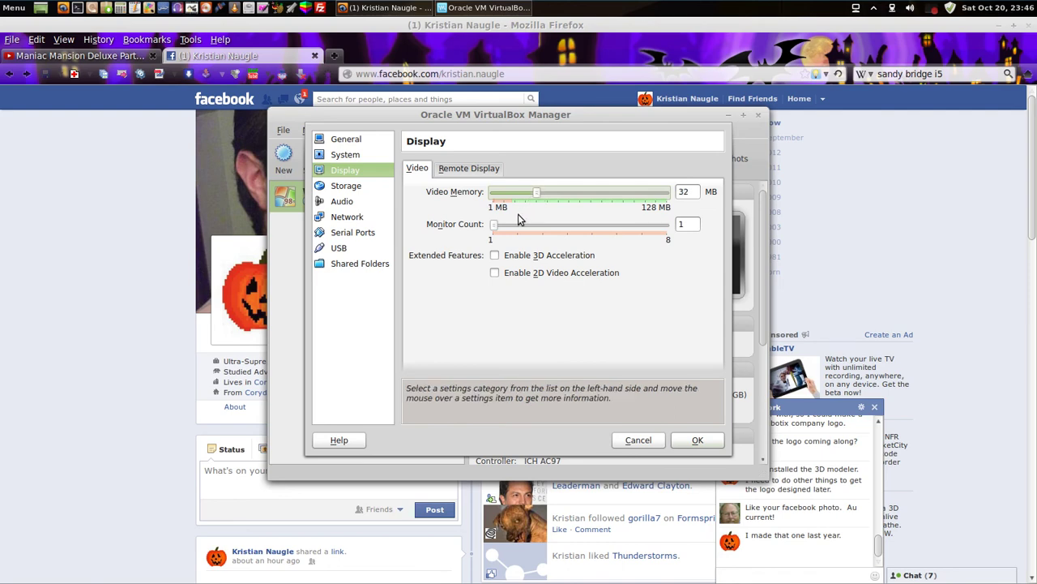
{"action": "left_click", "coordinate": [495, 255]}
{"action": "left_click", "coordinate": [494, 274]}
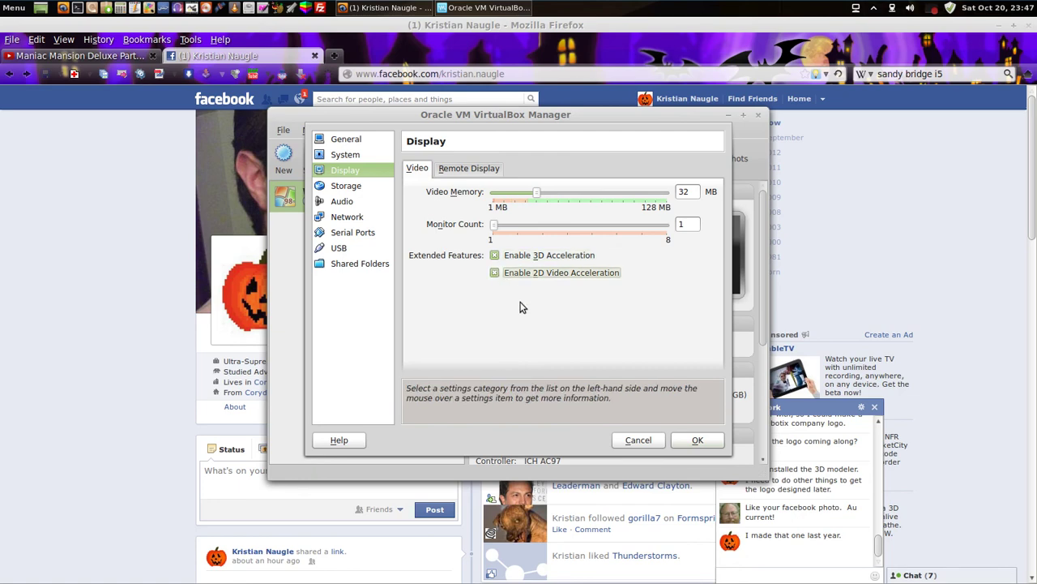
- Review the Motherboard (keeping PIIX3 chipset), Processor and Acceleration system settings
{"action": "left_click", "coordinate": [344, 157]}
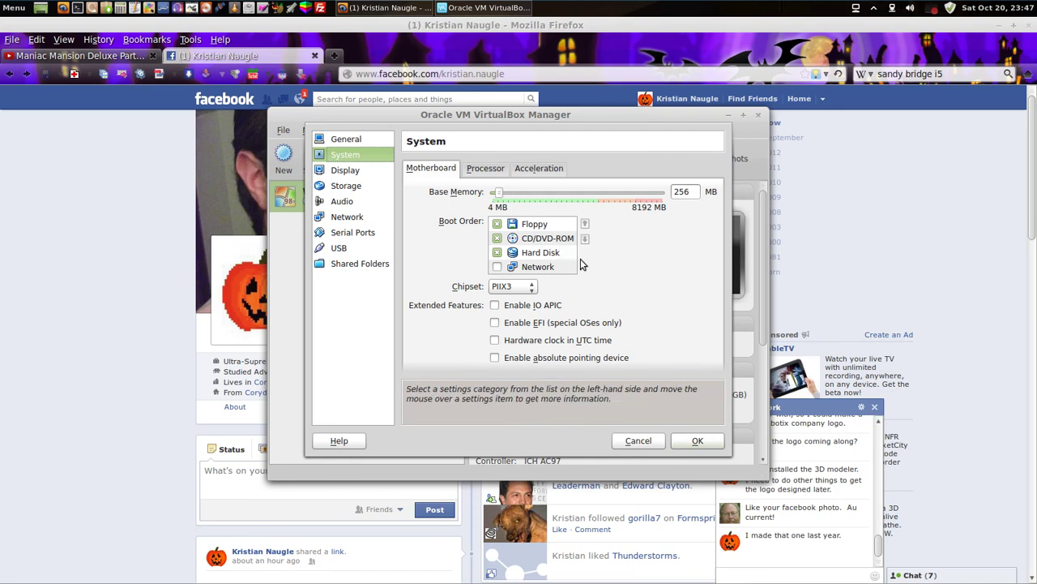
{"action": "left_click", "coordinate": [528, 288]}
{"action": "left_click", "coordinate": [530, 285]}
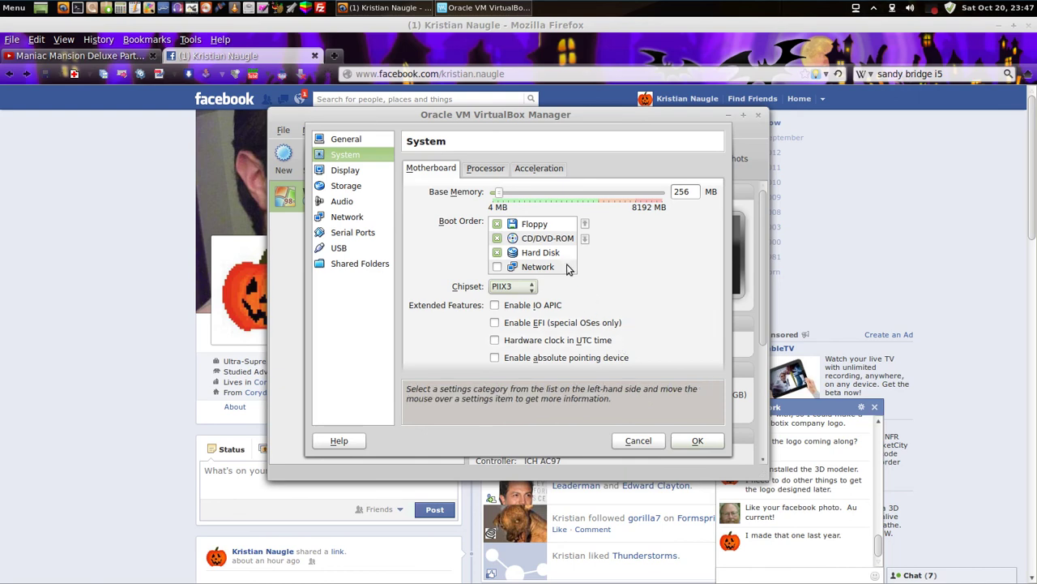
{"action": "left_click", "coordinate": [491, 170]}
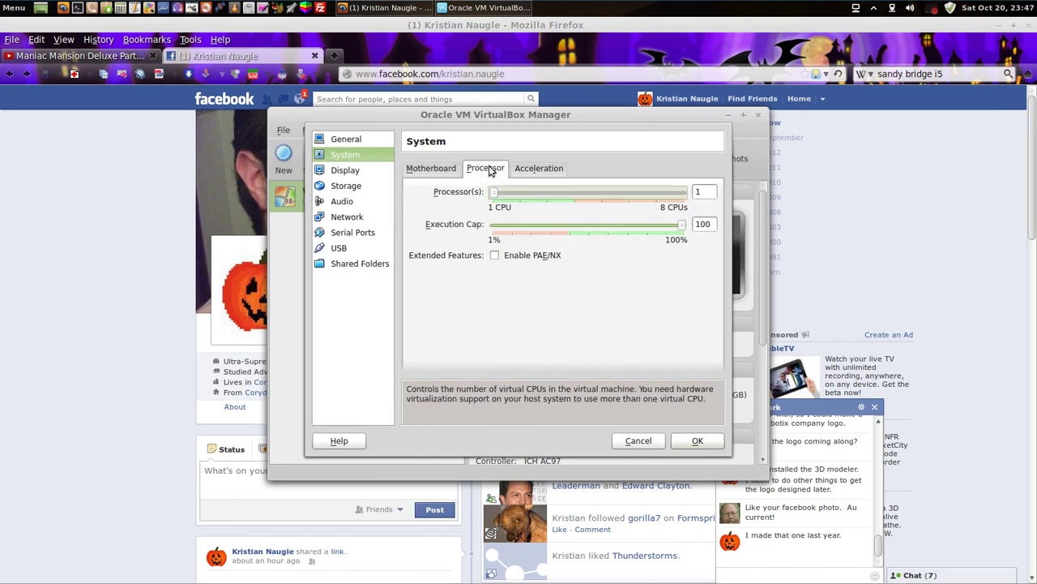
{"action": "left_click", "coordinate": [539, 169]}
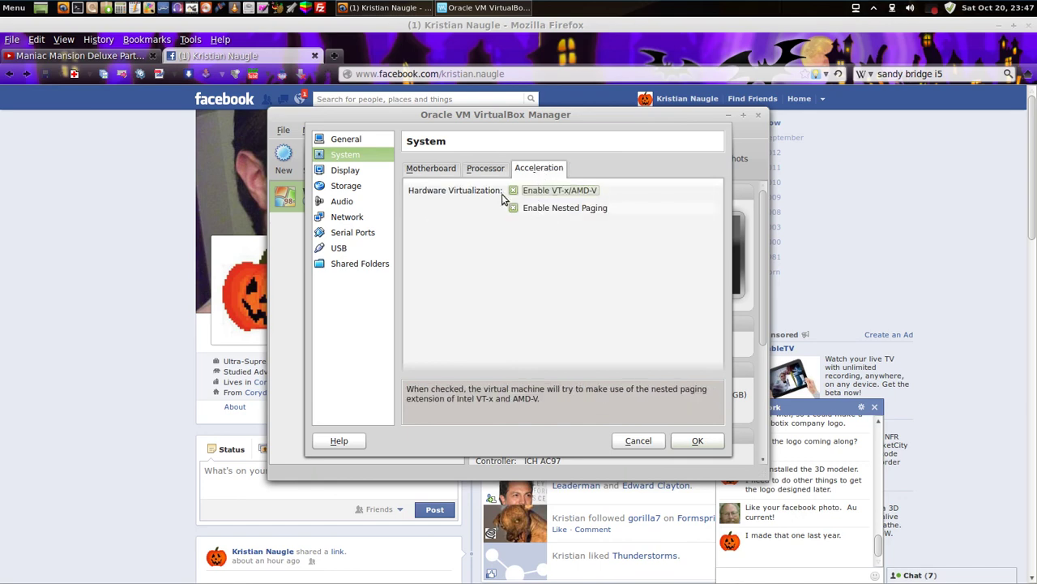
{"action": "left_click", "coordinate": [484, 170]}
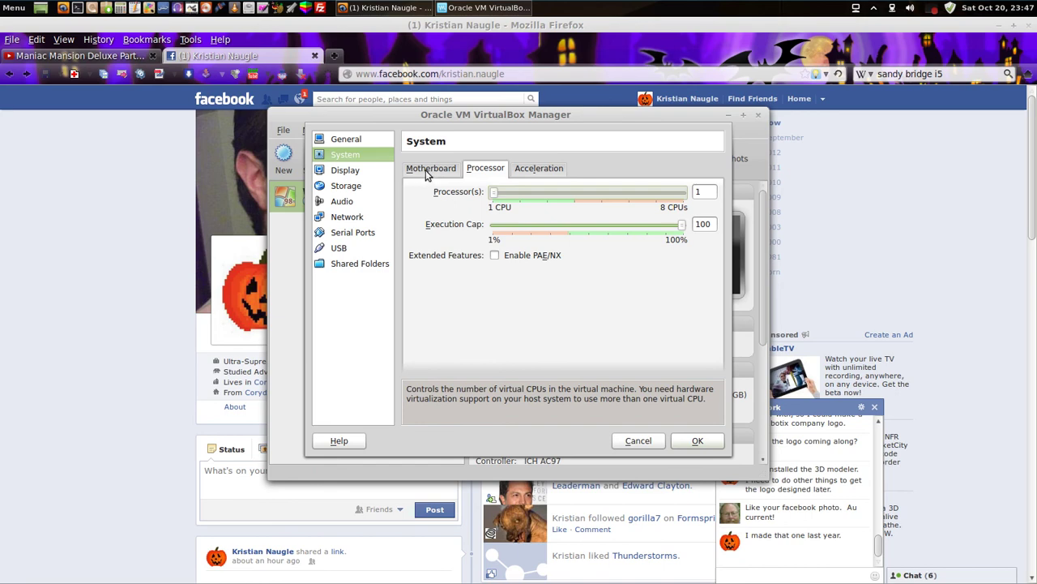
{"action": "left_click", "coordinate": [427, 172]}
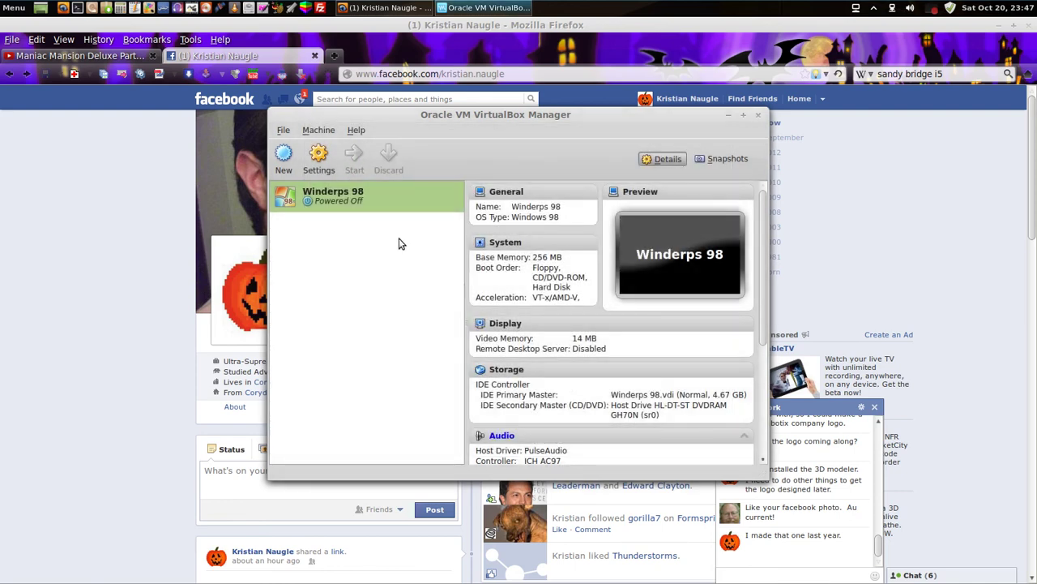
- Start Winderps 98 in scale mode, dismiss the capture notice and skip the network login
{"action": "right_click", "coordinate": [343, 198]}
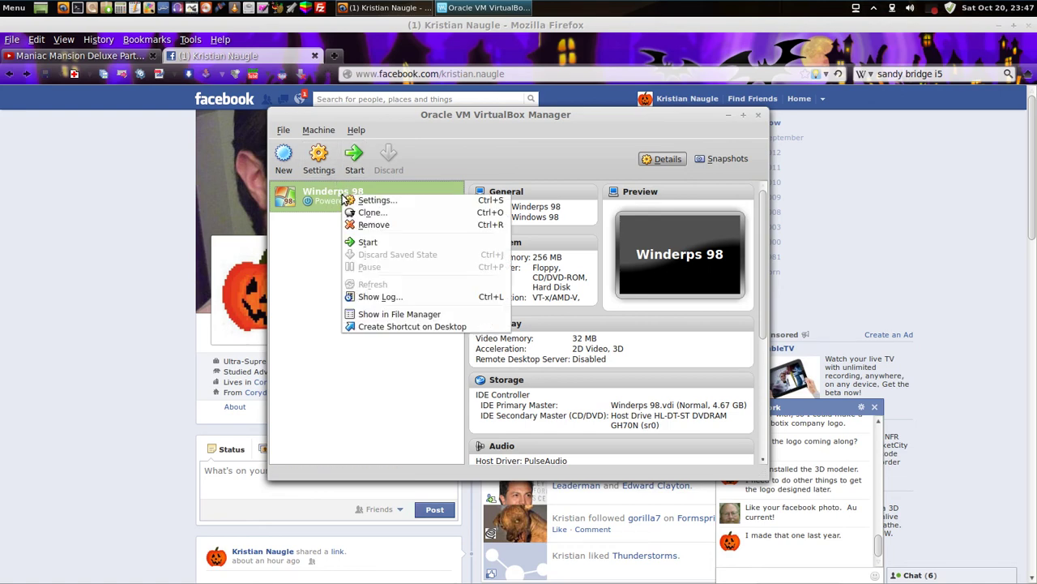
{"action": "left_click", "coordinate": [364, 242]}
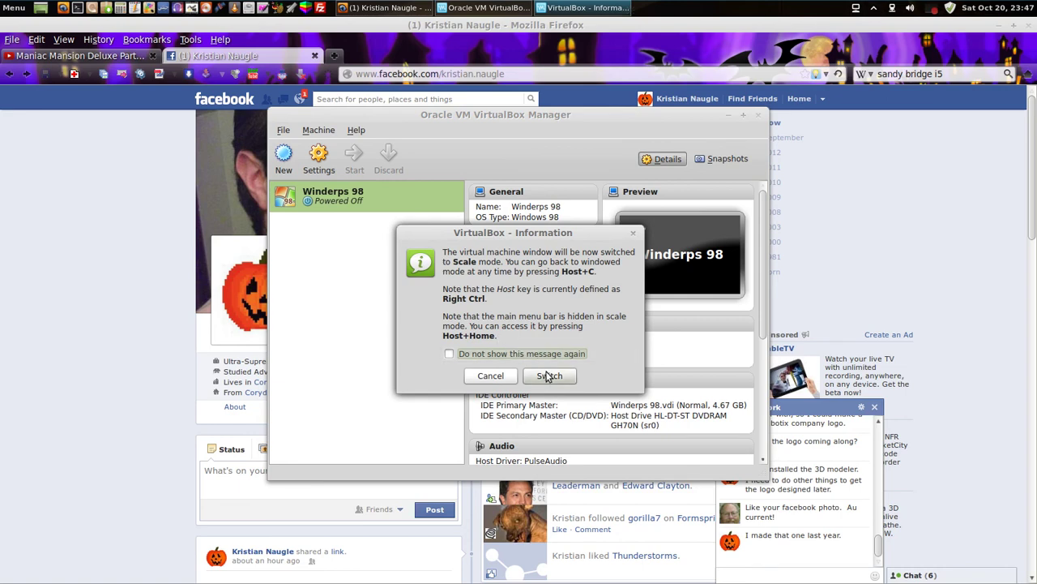
{"action": "left_click", "coordinate": [551, 377]}
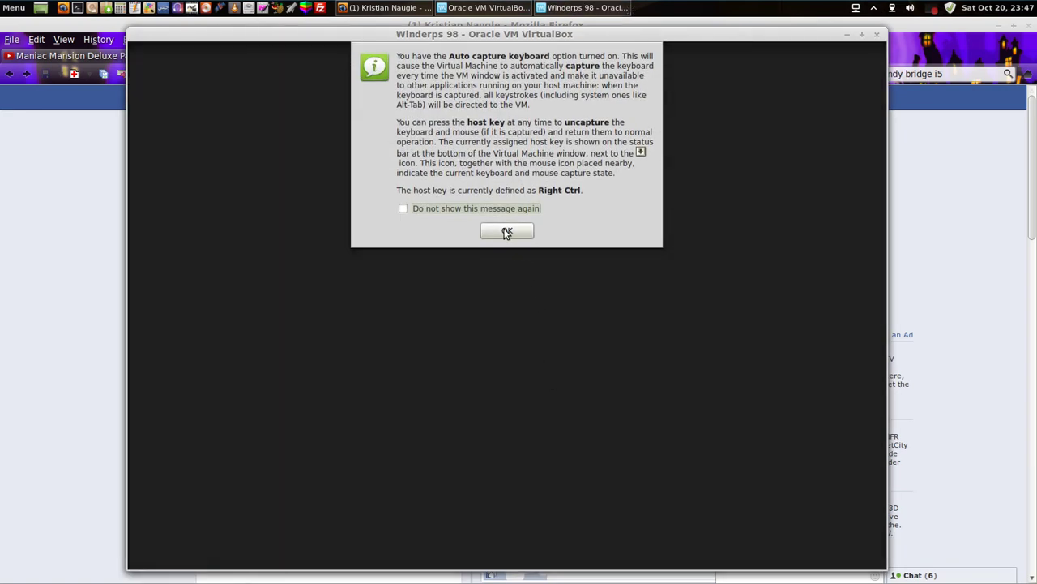
{"action": "left_click", "coordinate": [507, 233]}
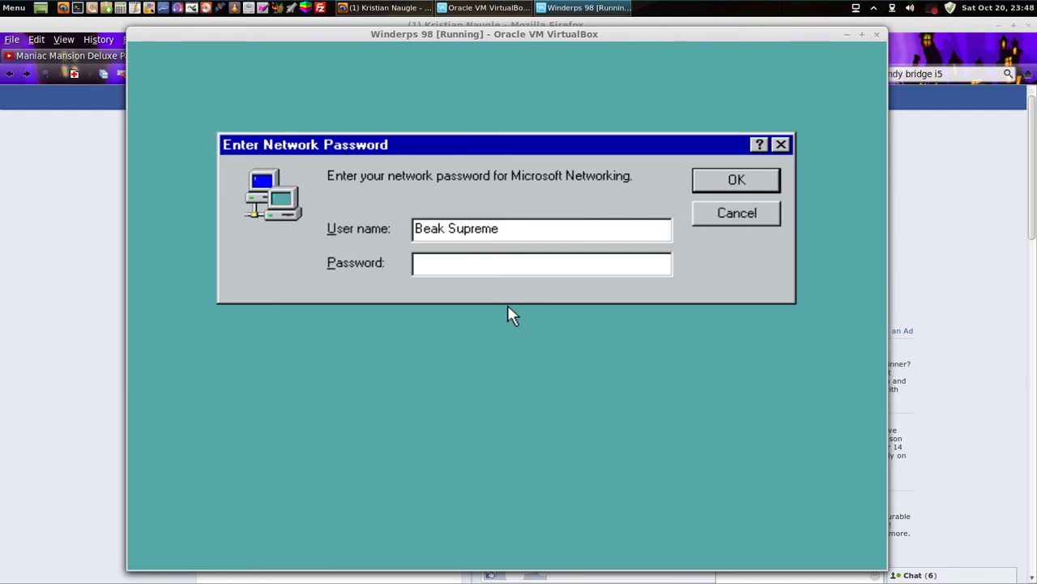
{"action": "left_click", "coordinate": [734, 180]}
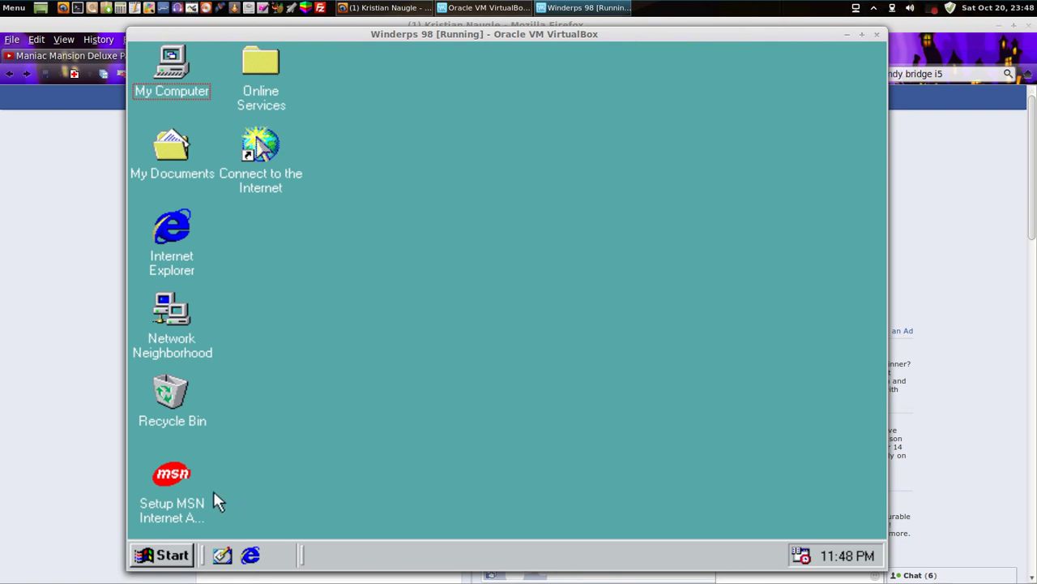
- Open Display Properties > Settings > Advanced and view the Adapter tab of the Standard PCI VGA driver
{"action": "left_click", "coordinate": [170, 558]}
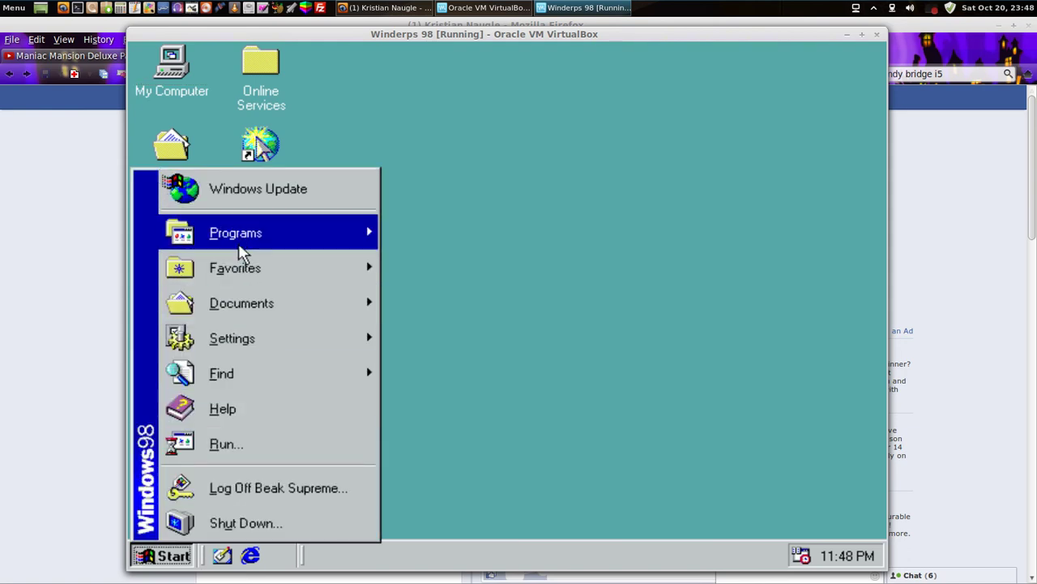
{"action": "mouse_move", "coordinate": [288, 247]}
{"action": "left_click", "coordinate": [850, 130]}
{"action": "right_click", "coordinate": [695, 144]}
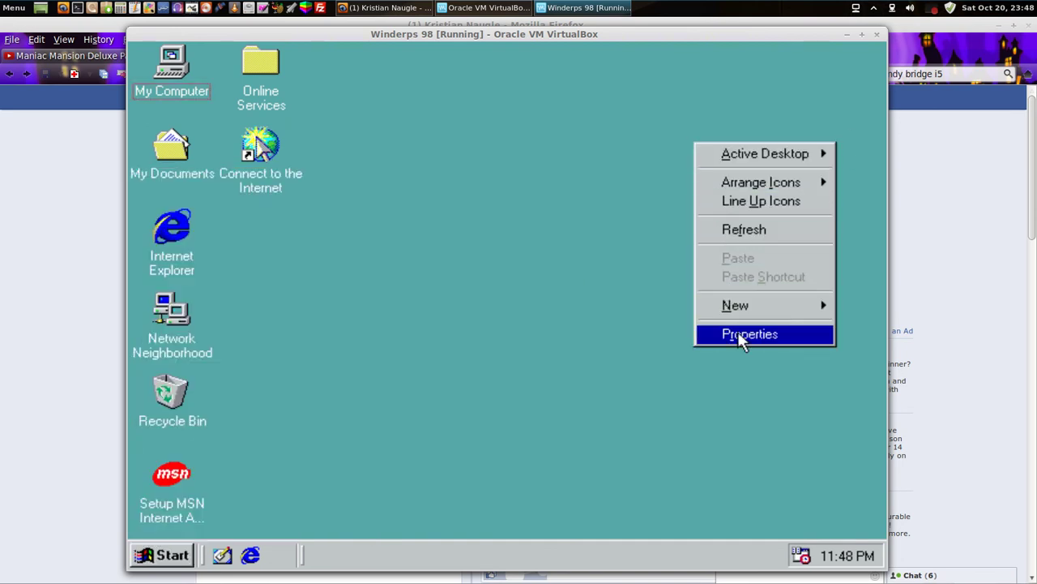
{"action": "left_click", "coordinate": [742, 339]}
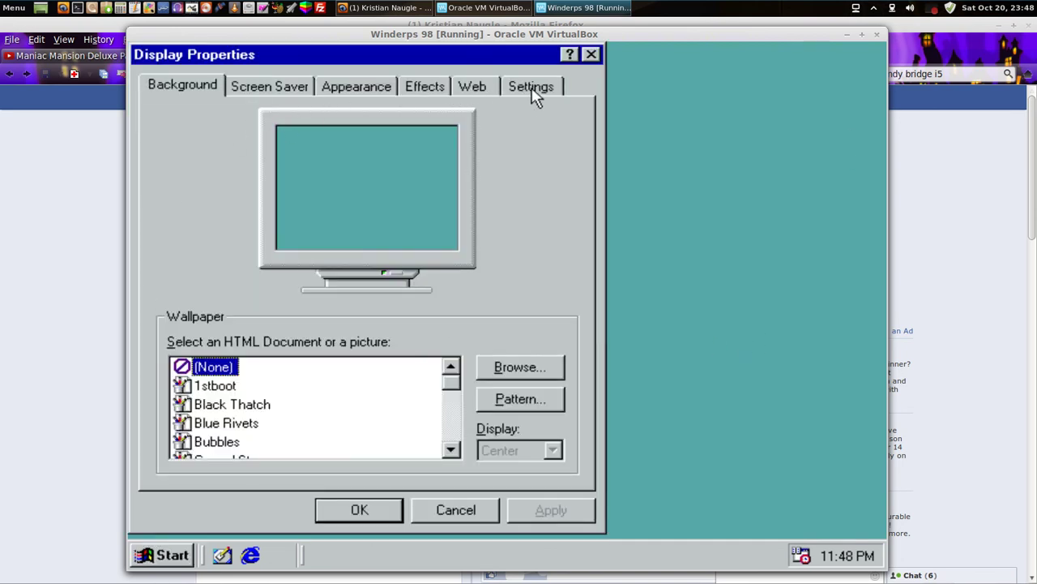
{"action": "left_click", "coordinate": [531, 89]}
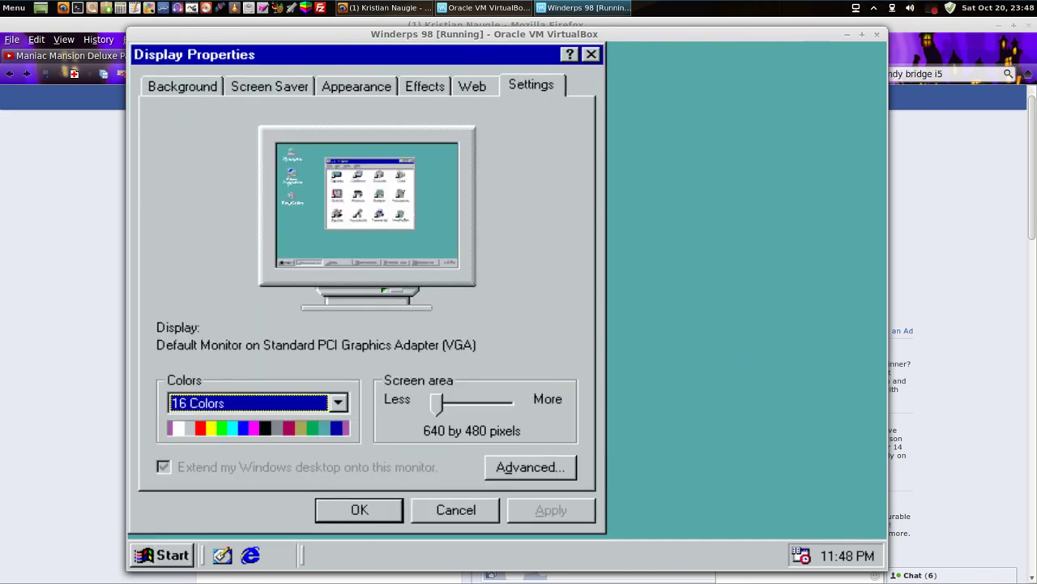
{"action": "left_click", "coordinate": [437, 403]}
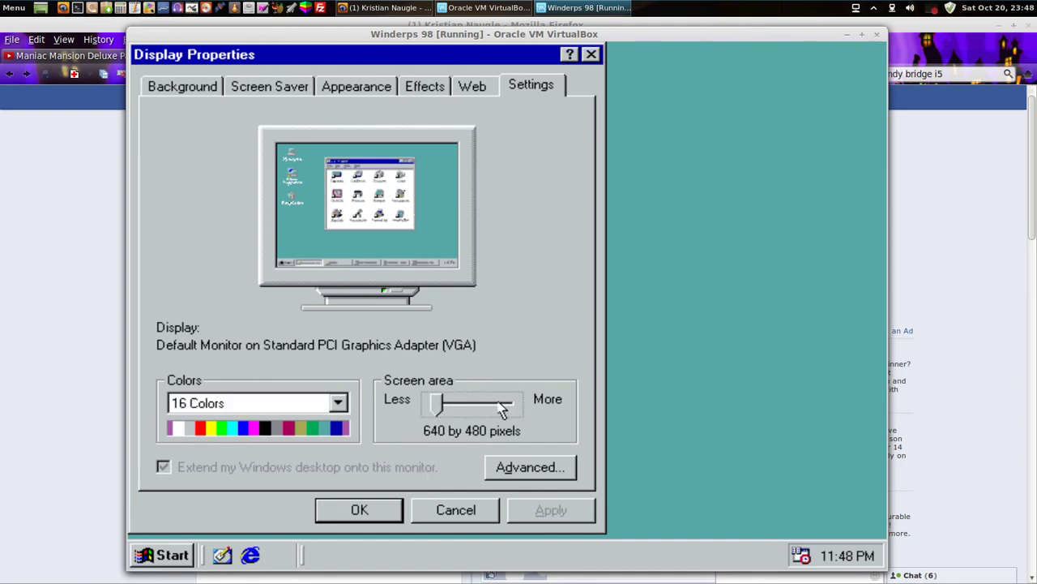
{"action": "left_click", "coordinate": [544, 466]}
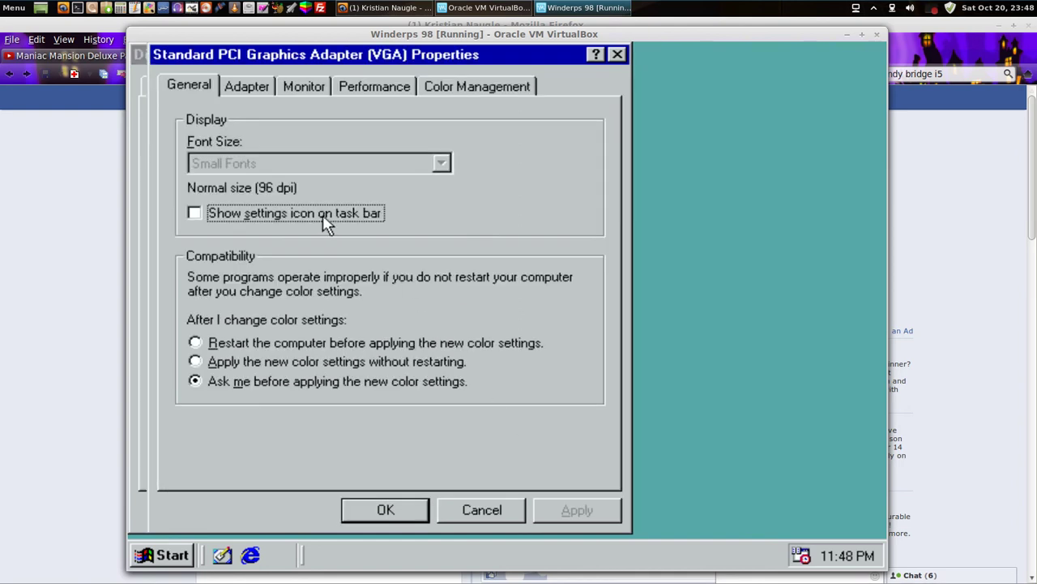
{"action": "left_click", "coordinate": [266, 87]}
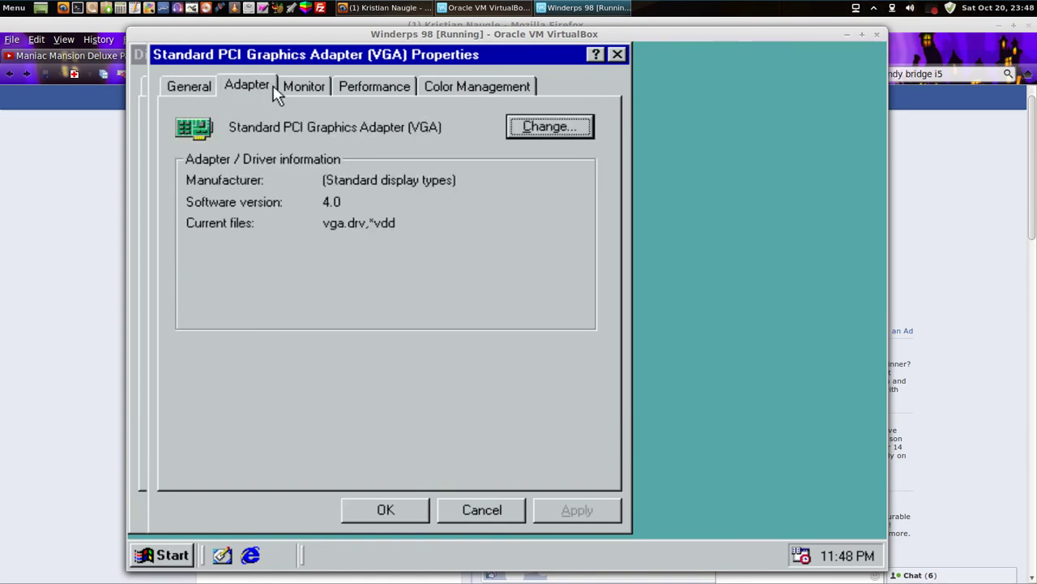
- Start updating the display adapter driver and choose to pick it from a list
{"action": "left_click", "coordinate": [528, 130]}
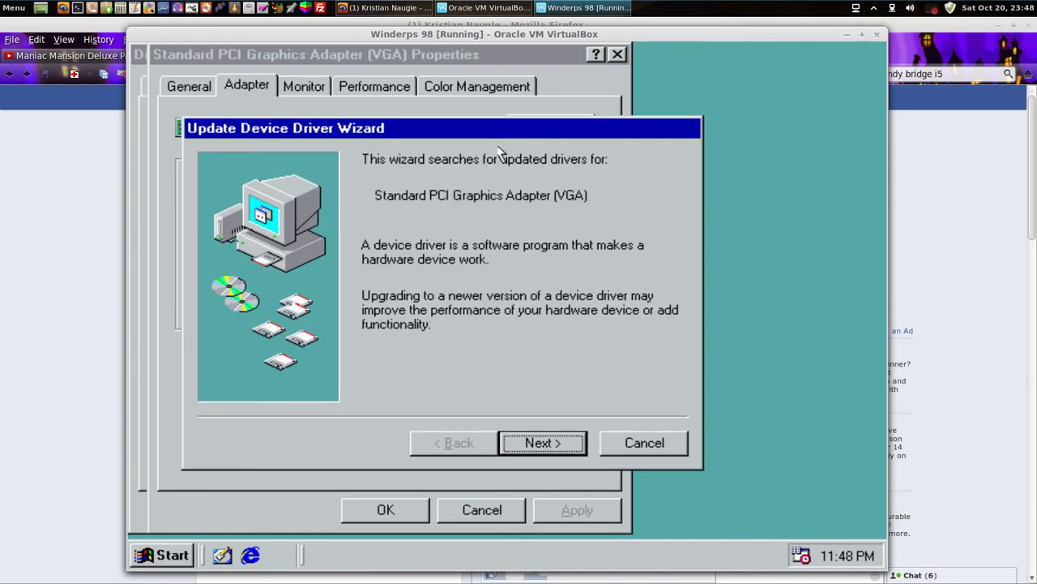
{"action": "left_click", "coordinate": [556, 458]}
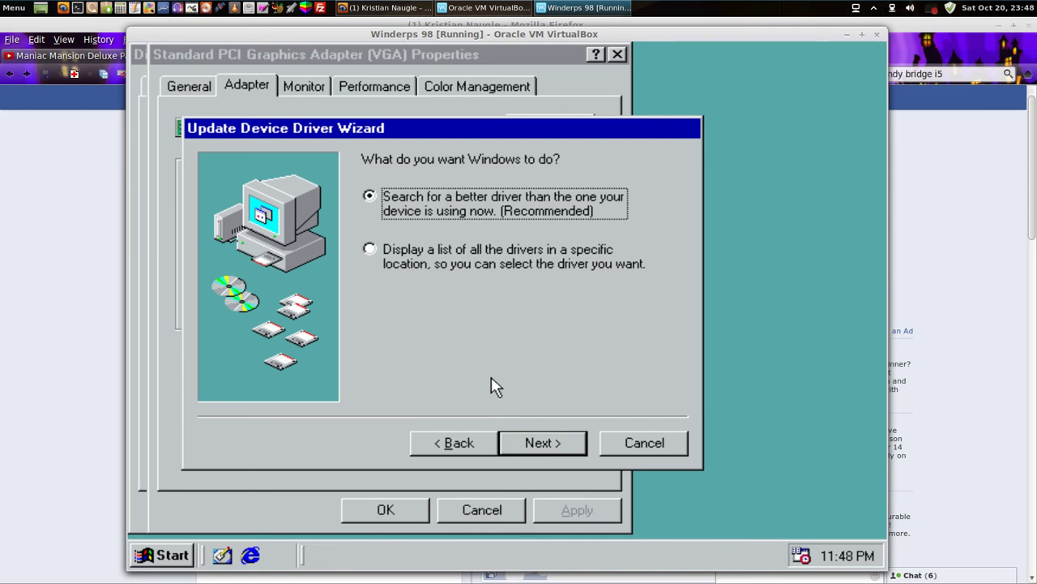
{"action": "left_click", "coordinate": [432, 266]}
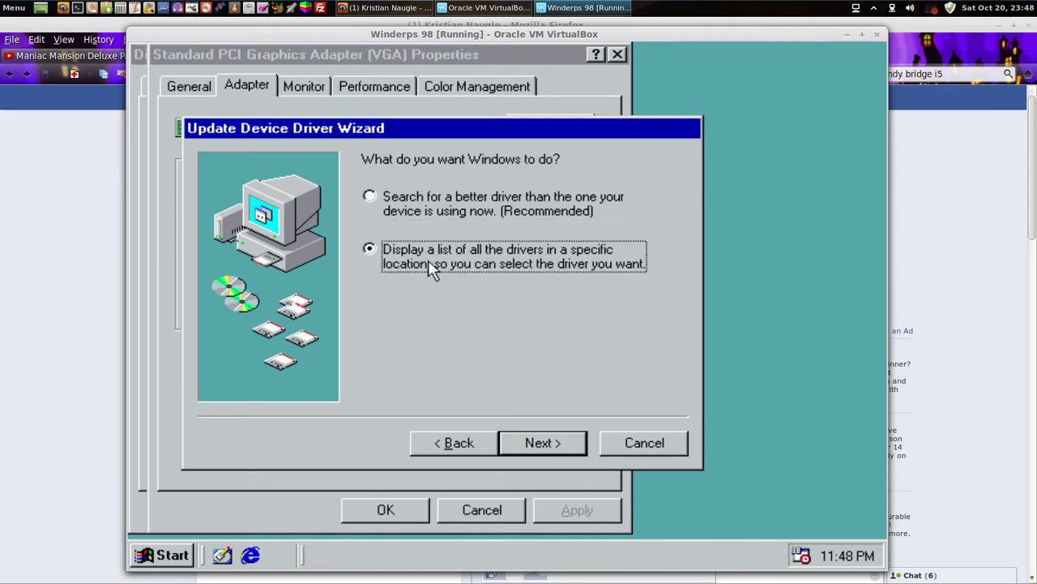
{"action": "left_click", "coordinate": [549, 448]}
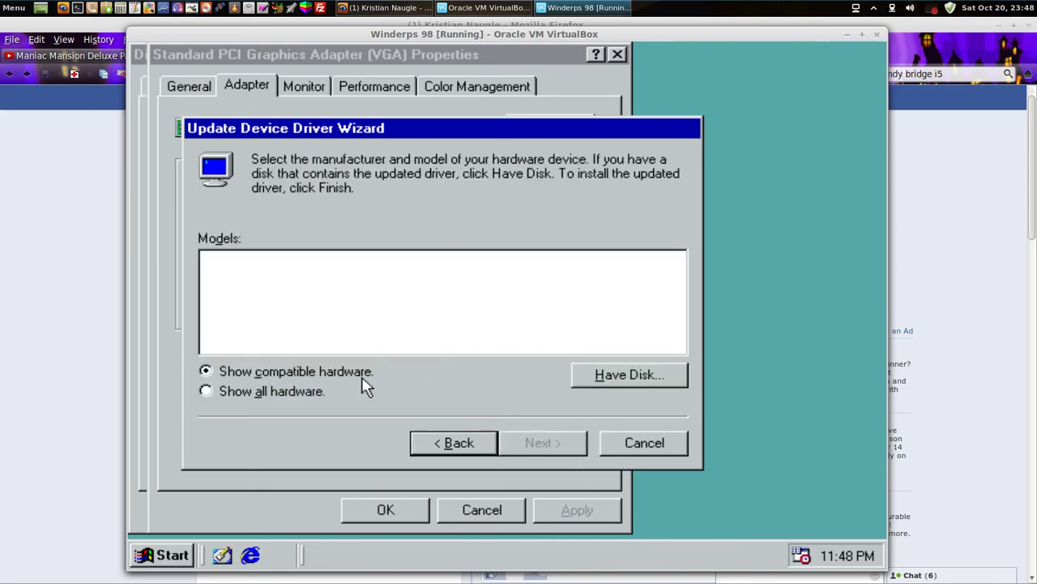
- Show all hardware, try the Standard PCI Graphics Adapter (XGA), decline the warning, then view ATI models
{"action": "left_click", "coordinate": [274, 395]}
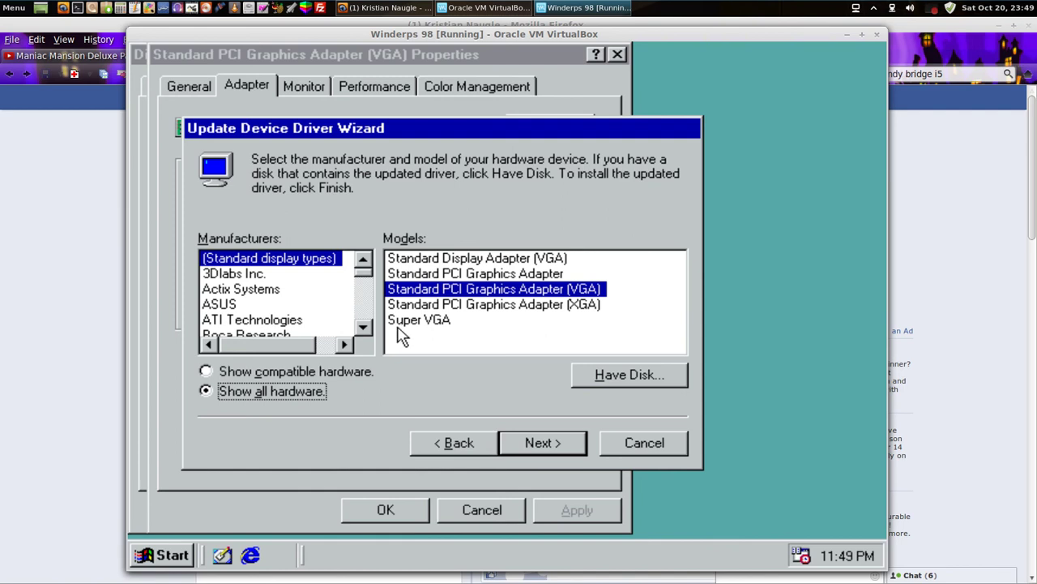
{"action": "left_click", "coordinate": [425, 306]}
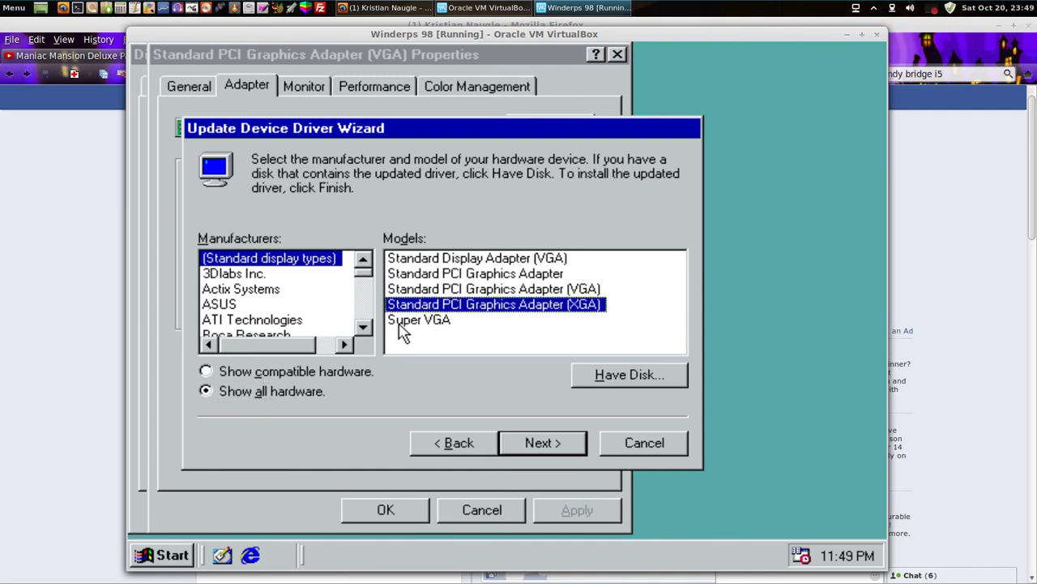
{"action": "double_click", "coordinate": [408, 324]}
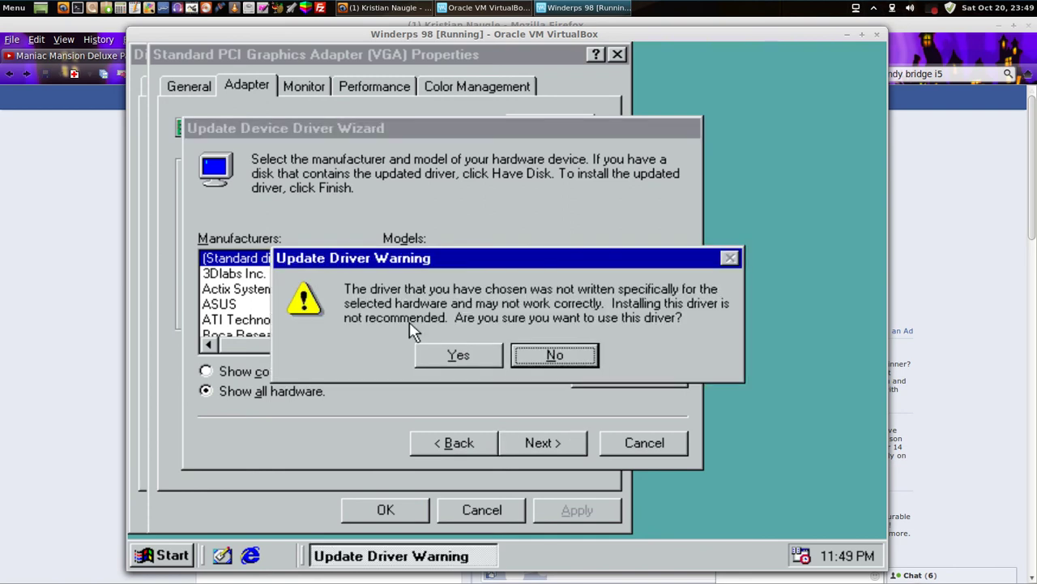
{"action": "left_click", "coordinate": [549, 359]}
{"action": "key", "text": "Up"}
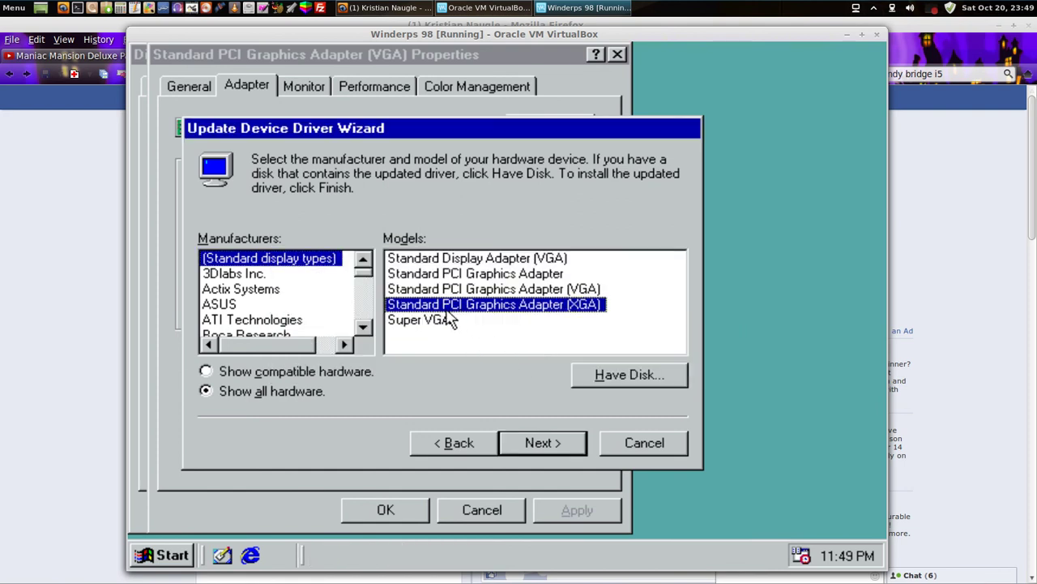
{"action": "left_click", "coordinate": [363, 326]}
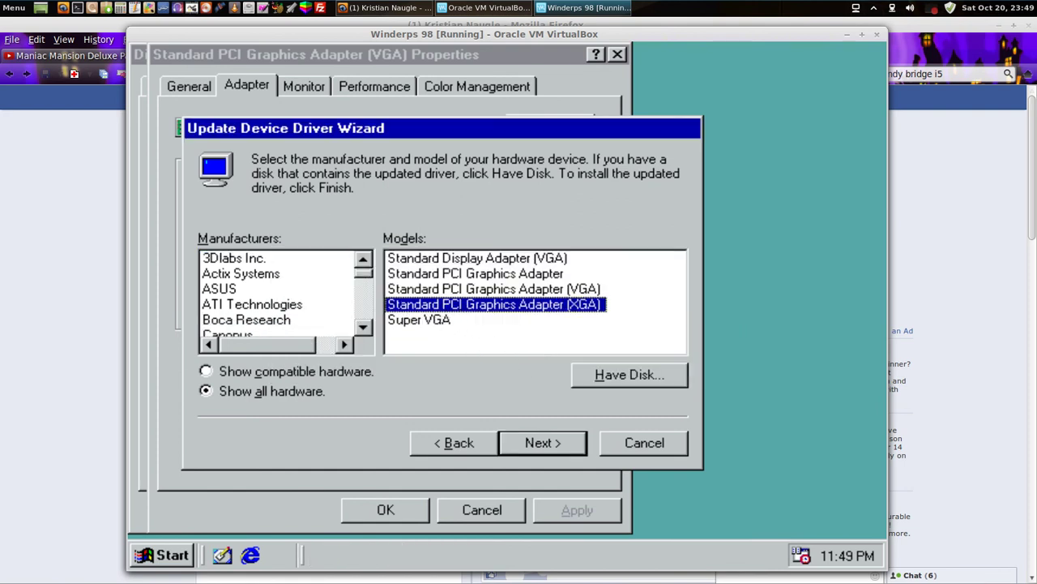
{"action": "left_click", "coordinate": [285, 307]}
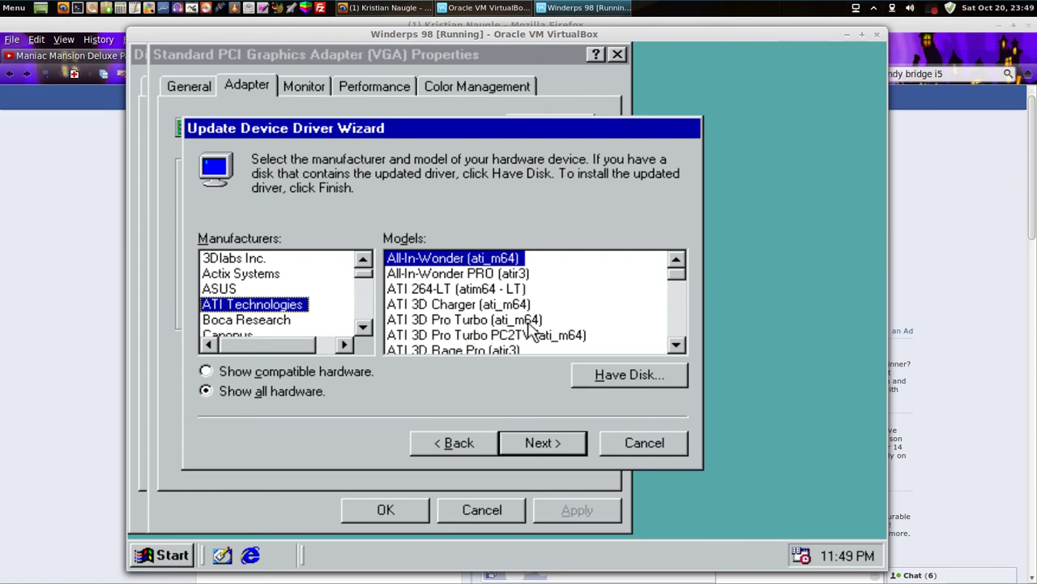
- Scroll through the Manufacturers list looking for Diamond Multimedia Systems
{"action": "left_click", "coordinate": [677, 347]}
{"action": "left_click", "coordinate": [677, 346]}
{"action": "left_click", "coordinate": [676, 347]}
{"action": "left_click", "coordinate": [676, 347]}
{"action": "left_click", "coordinate": [677, 347]}
{"action": "left_click", "coordinate": [676, 347]}
{"action": "left_click", "coordinate": [677, 347]}
{"action": "left_click", "coordinate": [677, 347]}
{"action": "left_click", "coordinate": [677, 347]}
{"action": "left_click", "coordinate": [677, 347]}
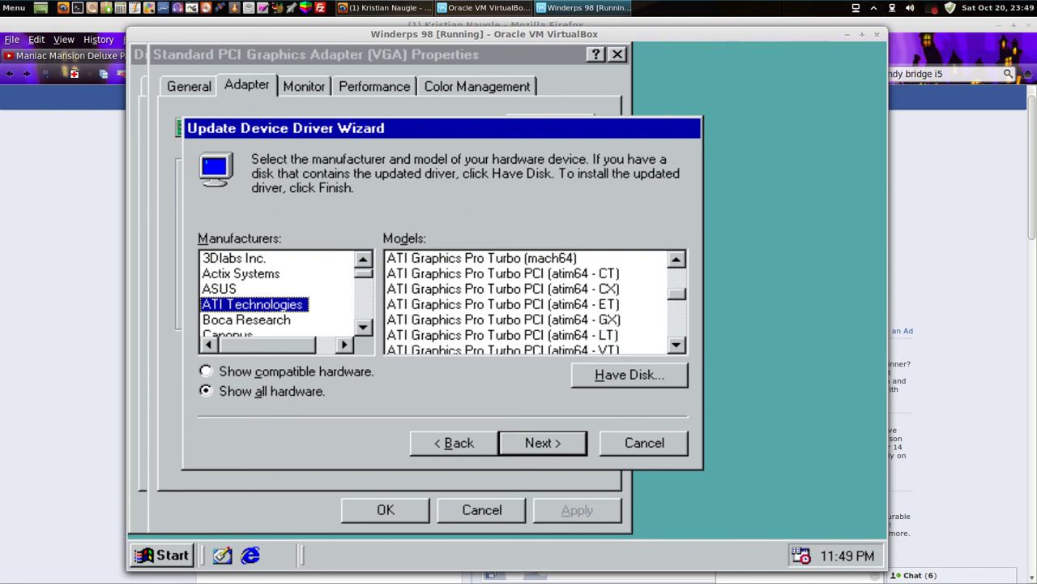
{"action": "left_click", "coordinate": [676, 347]}
{"action": "left_click", "coordinate": [677, 347]}
{"action": "left_click", "coordinate": [677, 347]}
{"action": "double_click", "coordinate": [677, 347]}
{"action": "left_click", "coordinate": [676, 346]}
{"action": "left_click", "coordinate": [677, 347]}
{"action": "double_click", "coordinate": [677, 347]}
{"action": "double_click", "coordinate": [677, 347]}
{"action": "left_click", "coordinate": [677, 347]}
{"action": "left_click", "coordinate": [676, 346]}
{"action": "left_click", "coordinate": [677, 347]}
{"action": "left_click", "coordinate": [677, 347]}
{"action": "left_click", "coordinate": [676, 347]}
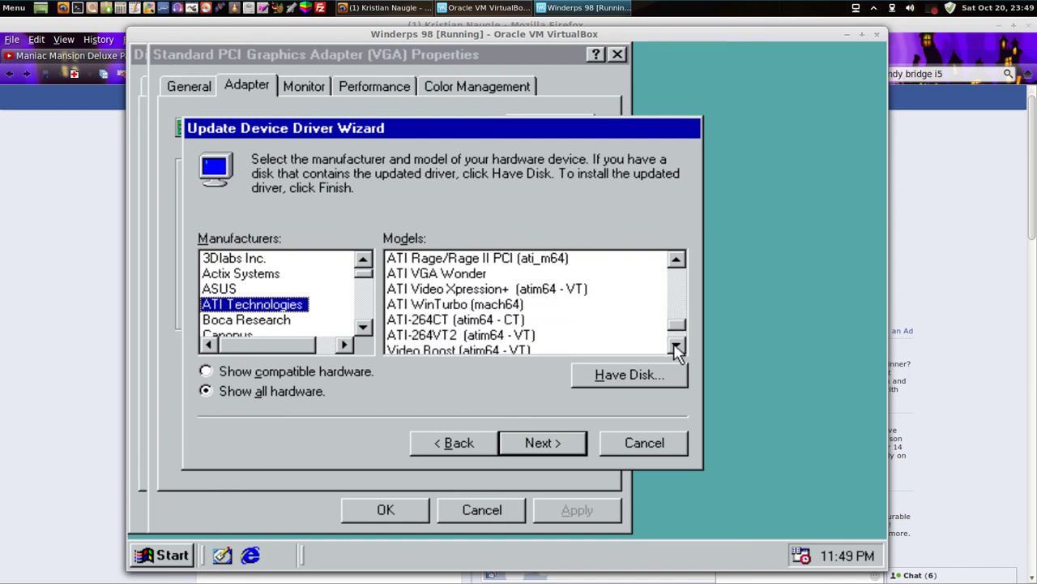
{"action": "left_click", "coordinate": [676, 347]}
{"action": "double_click", "coordinate": [676, 347]}
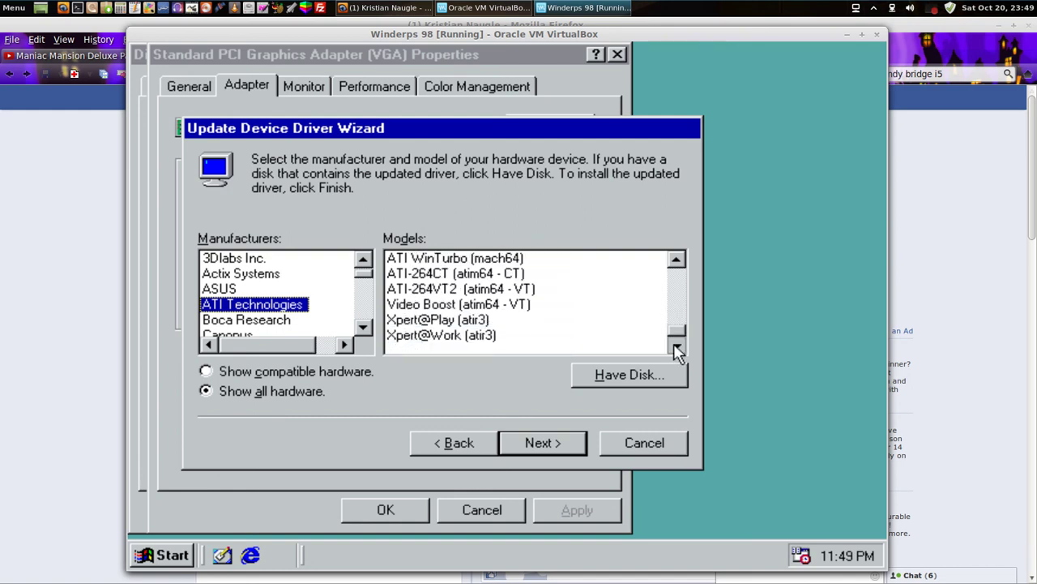
{"action": "double_click", "coordinate": [676, 258]}
{"action": "double_click", "coordinate": [676, 259]}
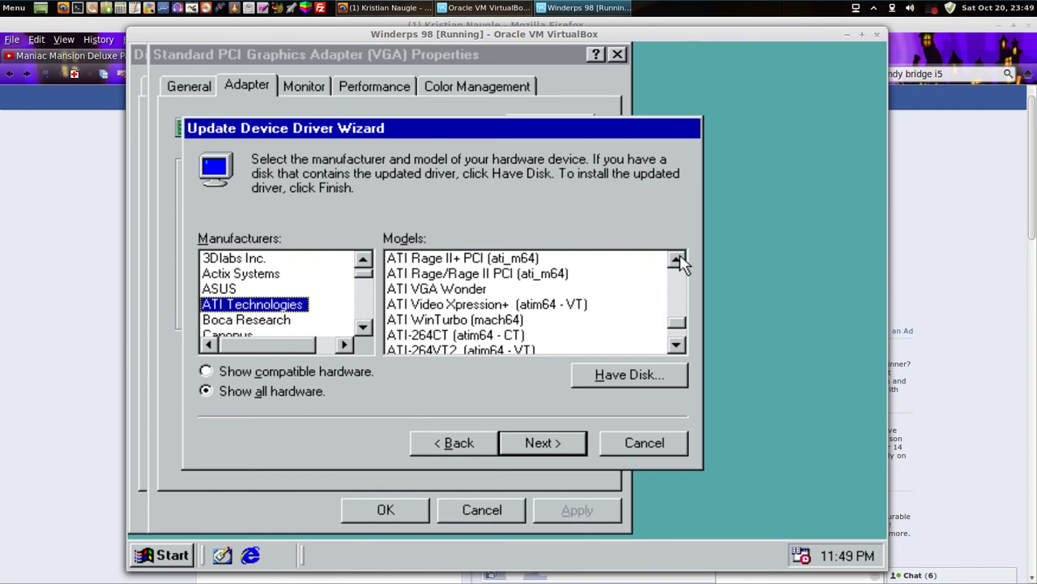
{"action": "left_click", "coordinate": [676, 259]}
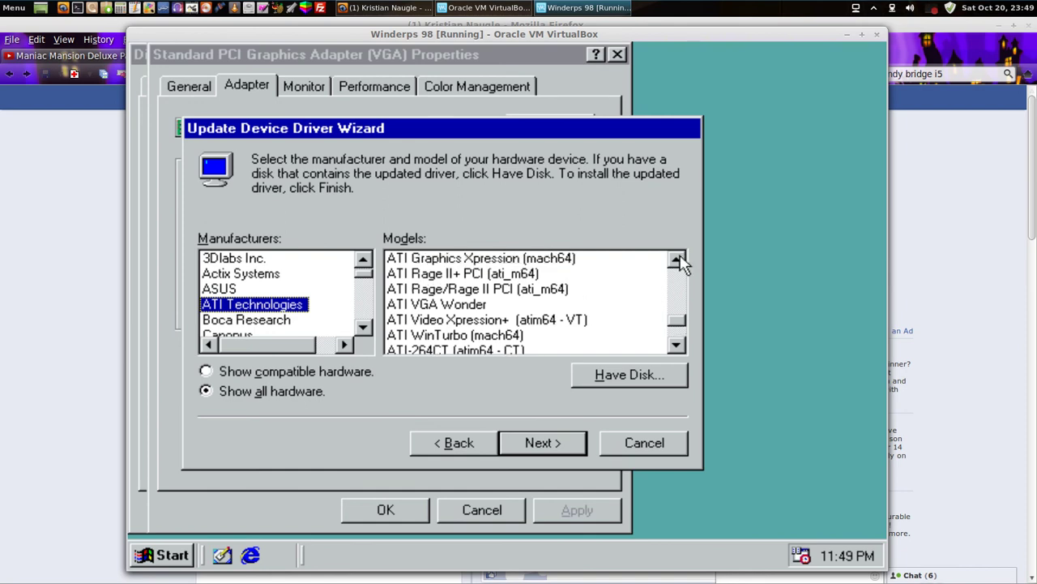
{"action": "double_click", "coordinate": [676, 259]}
{"action": "left_click", "coordinate": [676, 259]}
{"action": "left_click", "coordinate": [675, 259]}
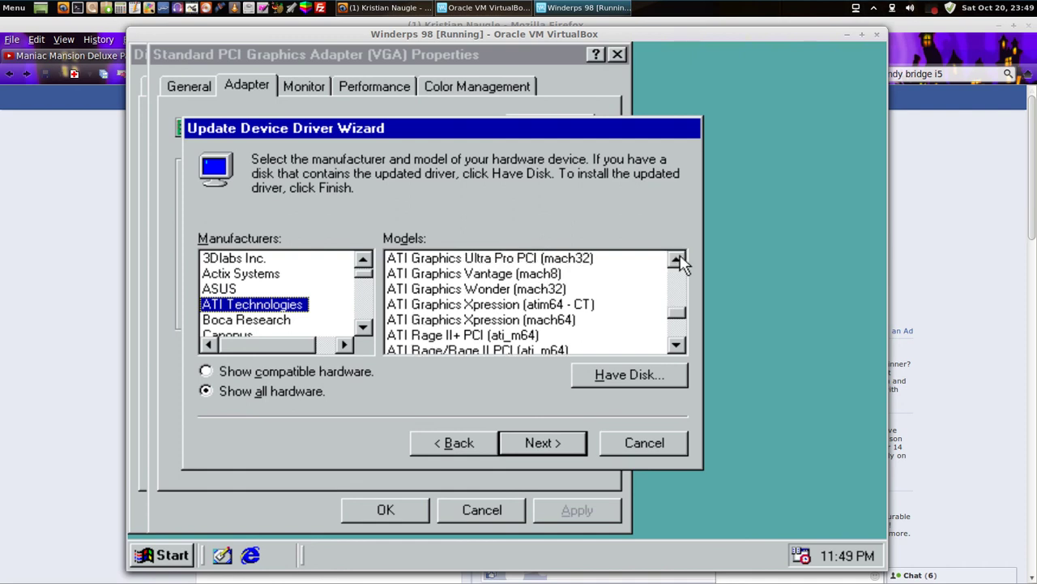
{"action": "double_click", "coordinate": [363, 327]}
{"action": "double_click", "coordinate": [363, 328]}
{"action": "double_click", "coordinate": [363, 328]}
{"action": "left_click", "coordinate": [362, 328]}
{"action": "double_click", "coordinate": [363, 327]}
{"action": "left_click", "coordinate": [362, 327]}
{"action": "left_click", "coordinate": [363, 327]}
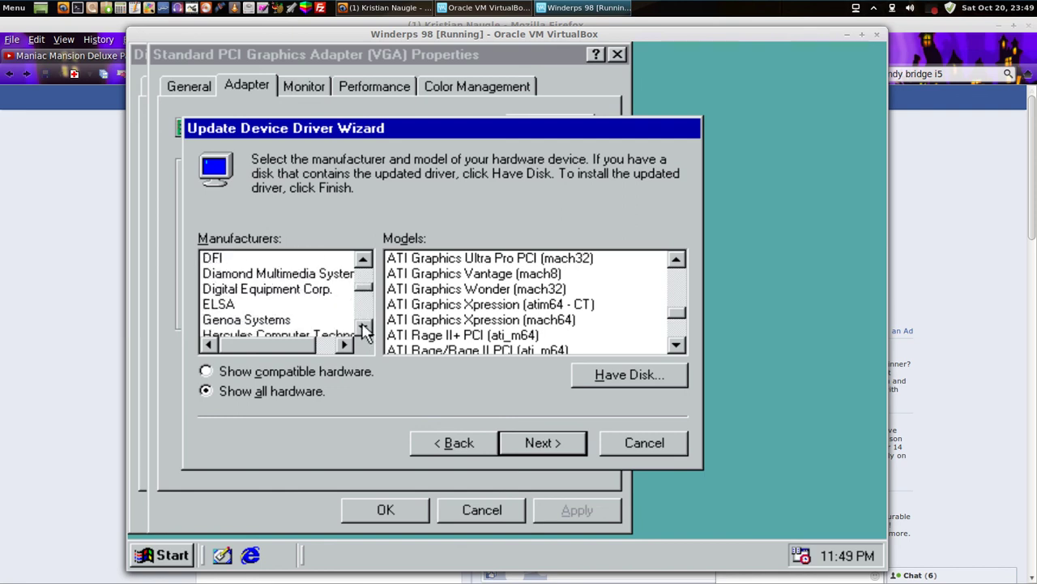
- Select Diamond Multimedia Systems and the Diamond Stealth 3D 3000 (S3 ViRGE-VX 988) model
{"action": "left_click", "coordinate": [332, 276]}
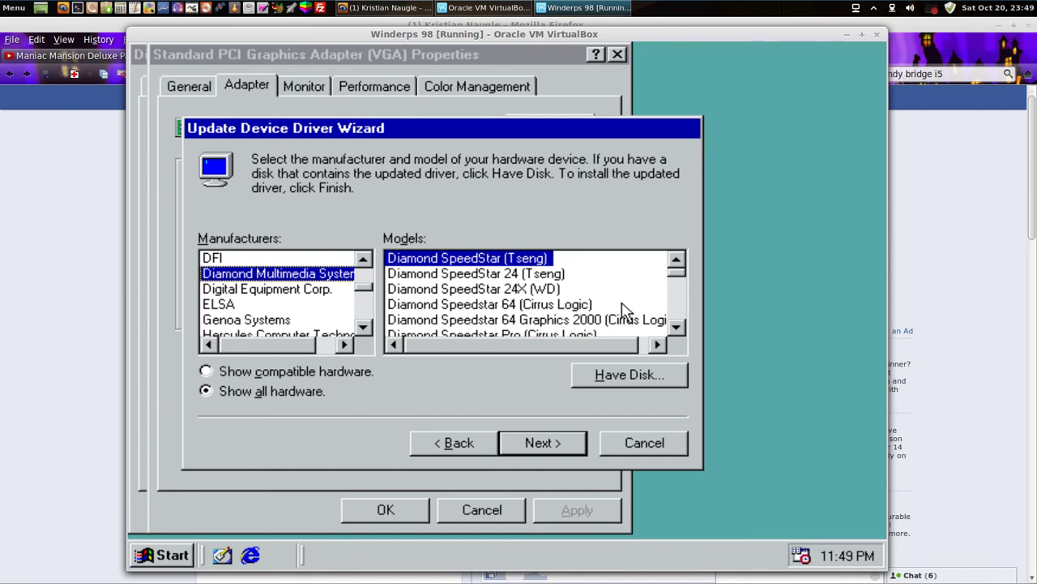
{"action": "left_click", "coordinate": [676, 327]}
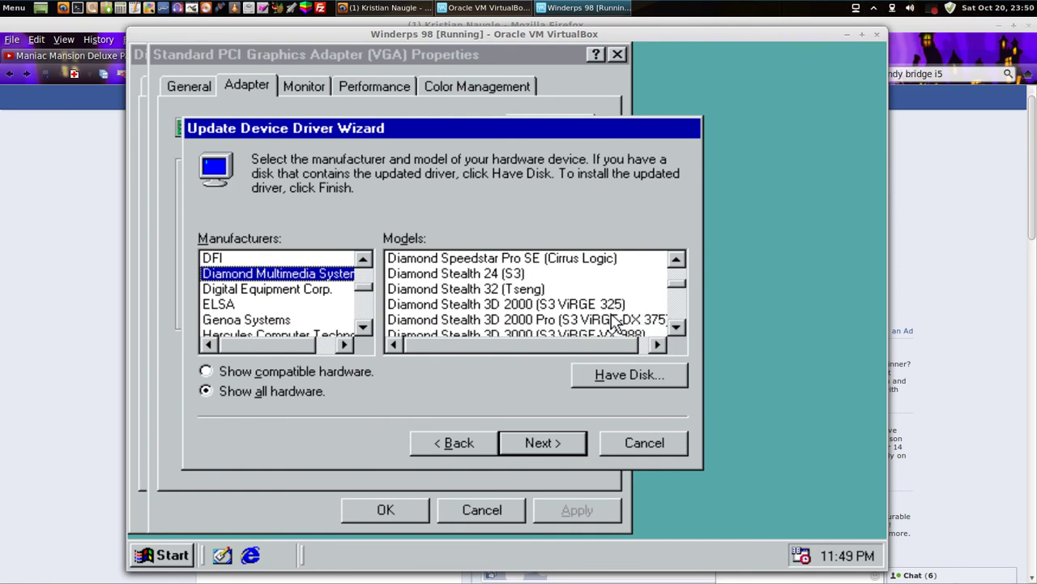
{"action": "left_click", "coordinate": [583, 334]}
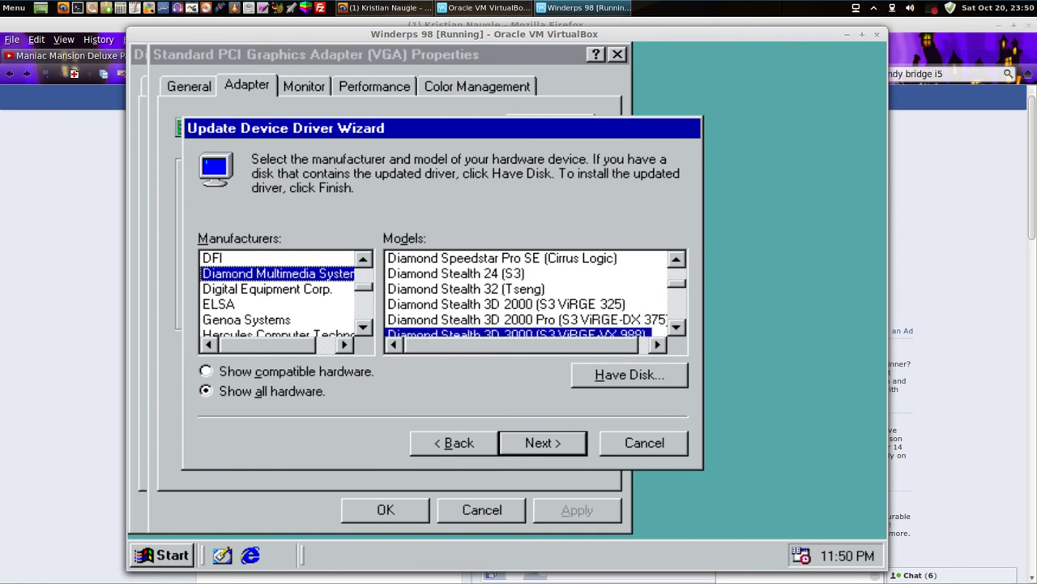
- Install the Diamond Stealth 3D 3000 driver despite the warning and Windows 98 CD prompt, then close the CD-ROM window
{"action": "left_click", "coordinate": [554, 450]}
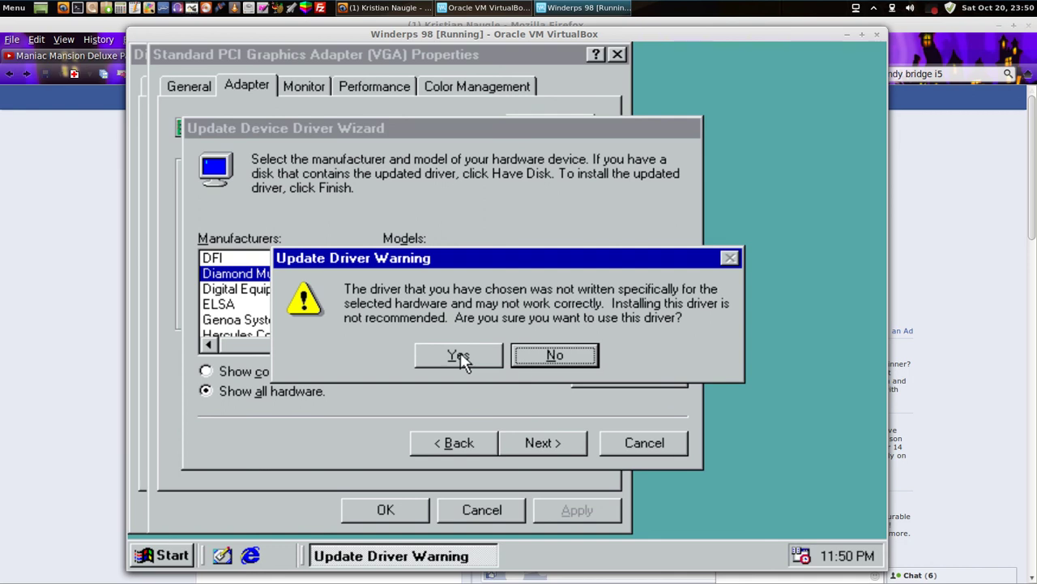
{"action": "left_click", "coordinate": [461, 357]}
{"action": "left_click", "coordinate": [568, 442]}
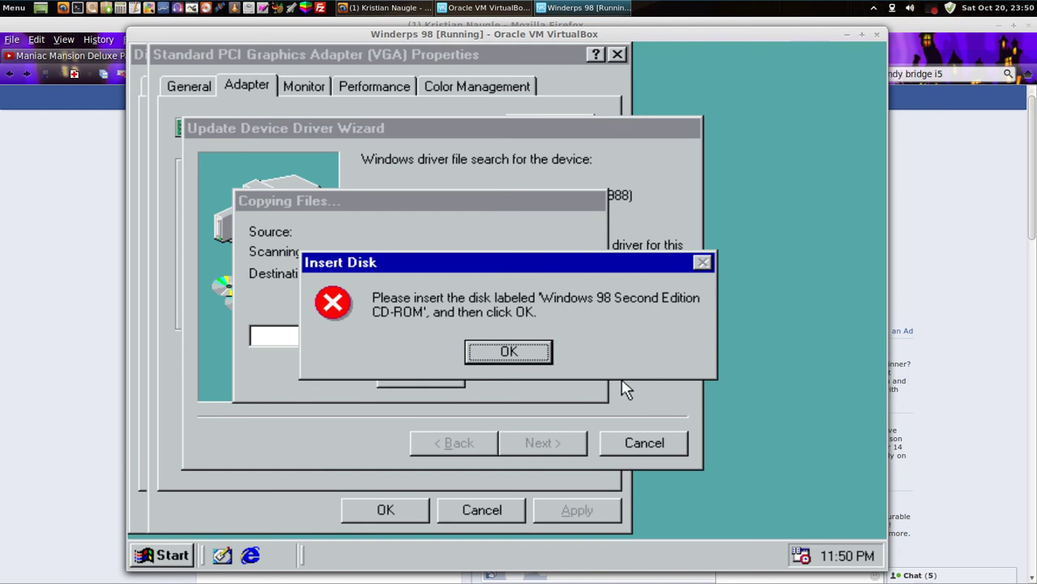
{"action": "left_click", "coordinate": [532, 359]}
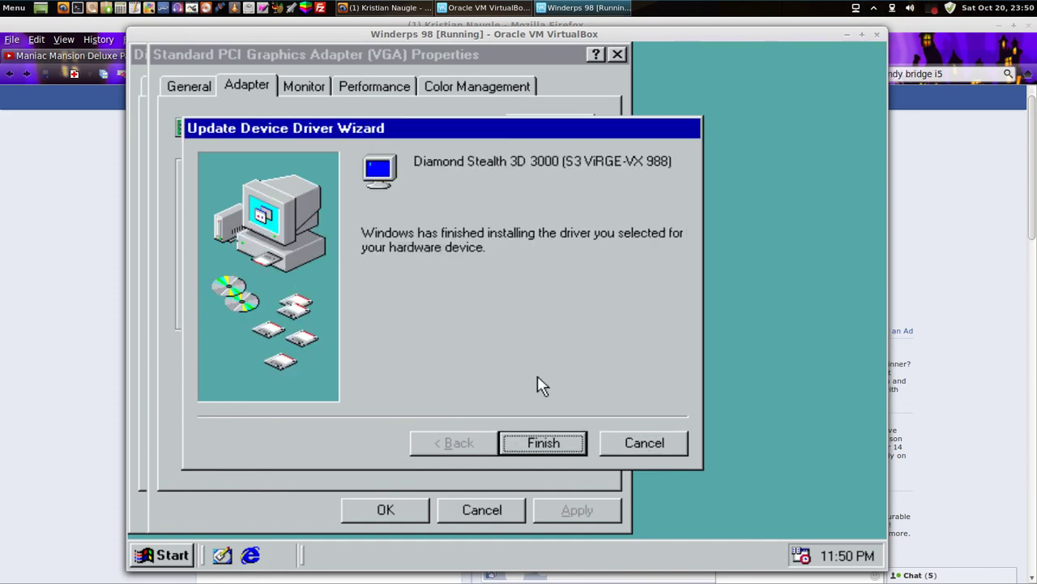
{"action": "left_click", "coordinate": [566, 442]}
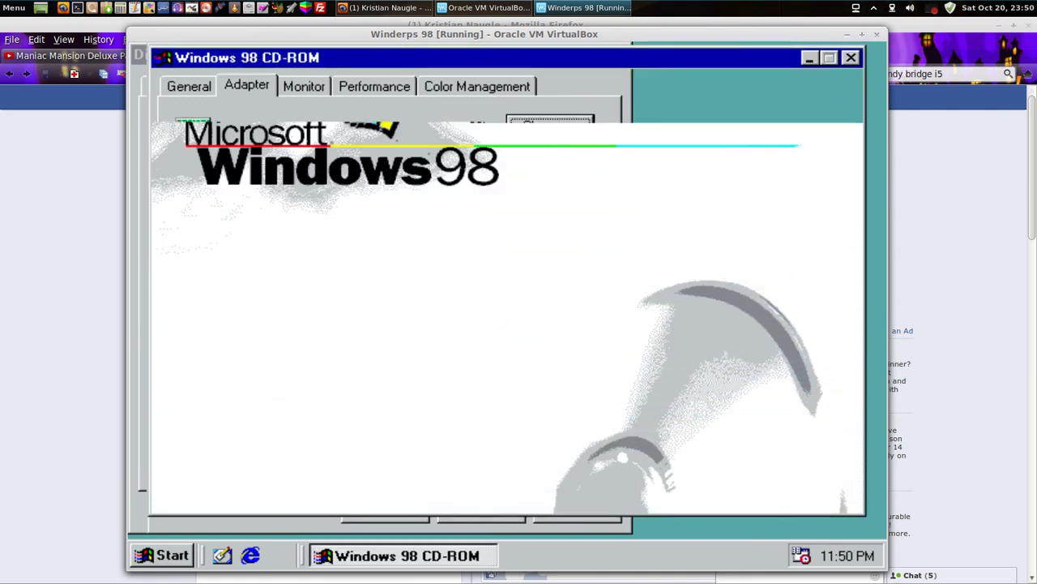
{"action": "left_click", "coordinate": [850, 58]}
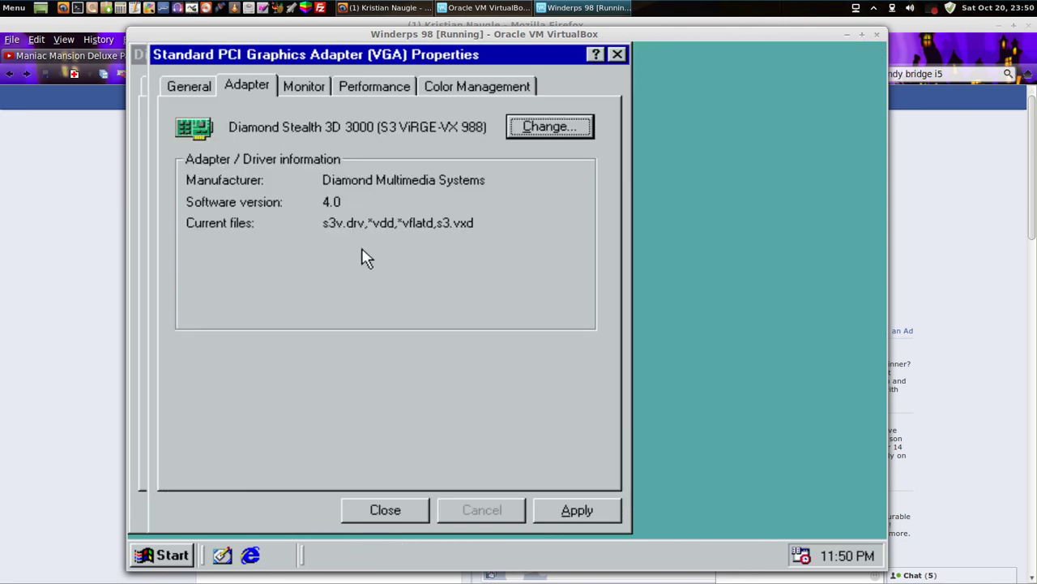
- Set colours to High Color (16 bit) and screen area to 1024 by 768, apply, and restart
{"action": "left_click", "coordinate": [579, 510]}
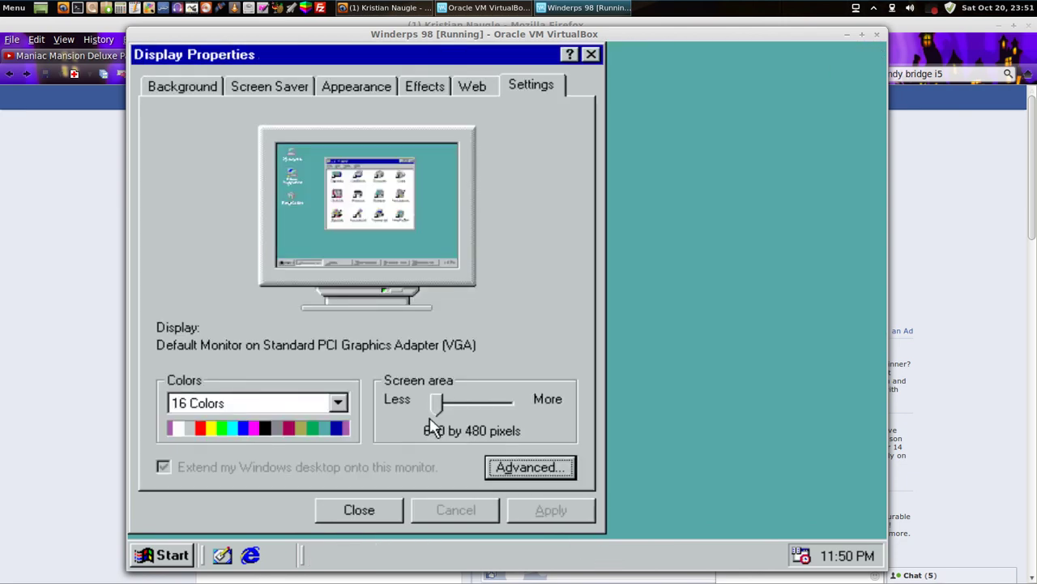
{"action": "left_click_drag", "start_coordinate": [438, 405], "coordinate": [503, 401]}
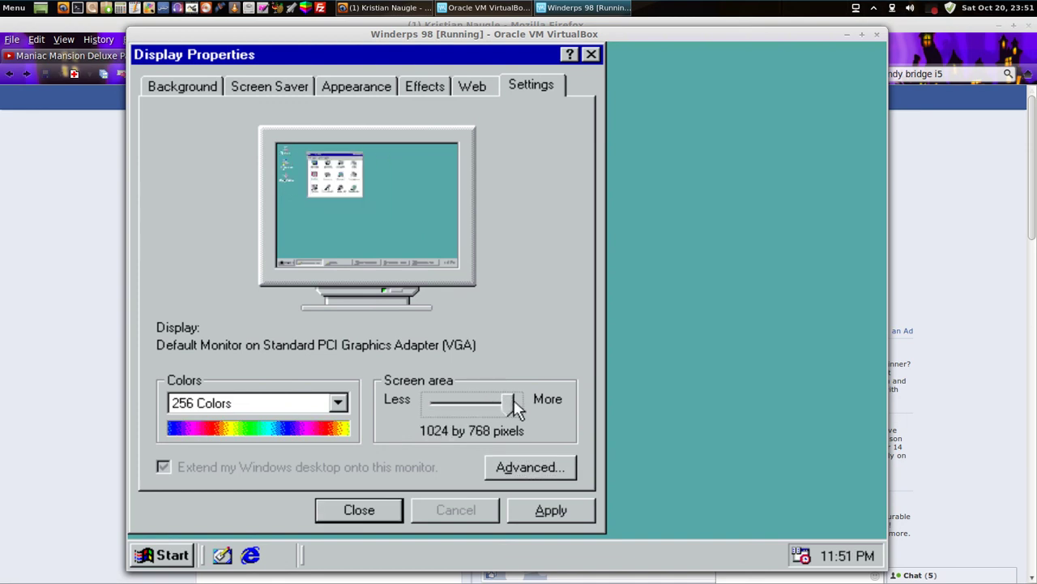
{"action": "left_click", "coordinate": [215, 406]}
{"action": "left_click", "coordinate": [267, 451]}
{"action": "left_click_drag", "start_coordinate": [438, 405], "coordinate": [512, 405]}
{"action": "left_click", "coordinate": [550, 510]}
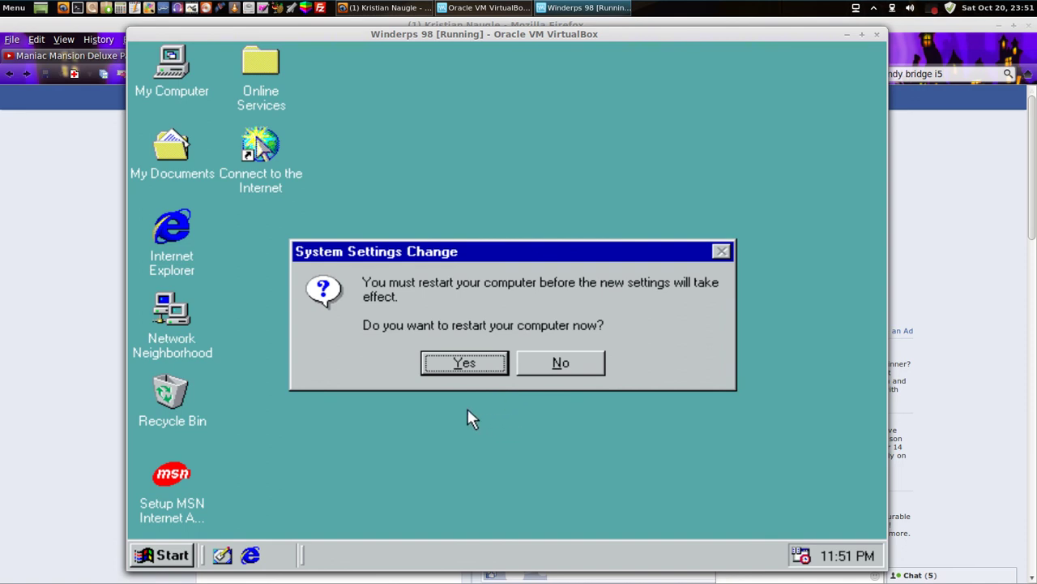
{"action": "left_click", "coordinate": [475, 366]}
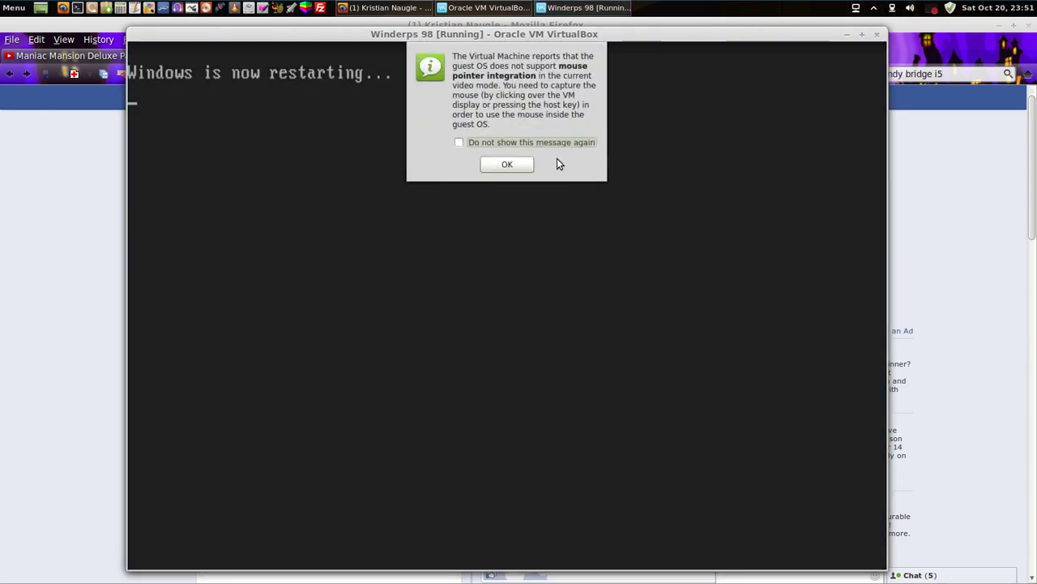
- Dismiss the mouse-integration notice, submit the network password prompt, and open the Start menu
{"action": "left_click", "coordinate": [521, 165]}
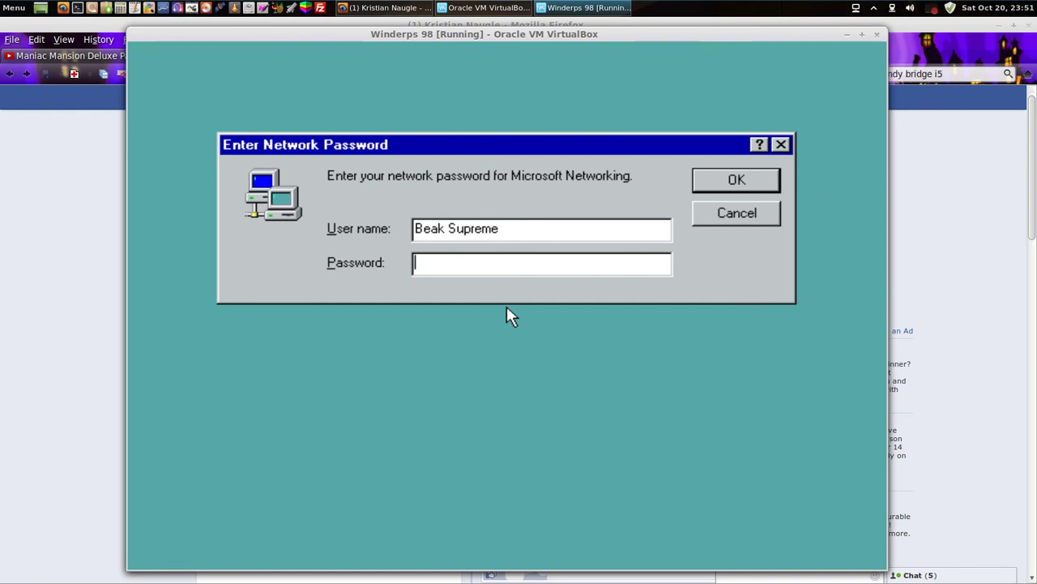
{"action": "left_click", "coordinate": [762, 185]}
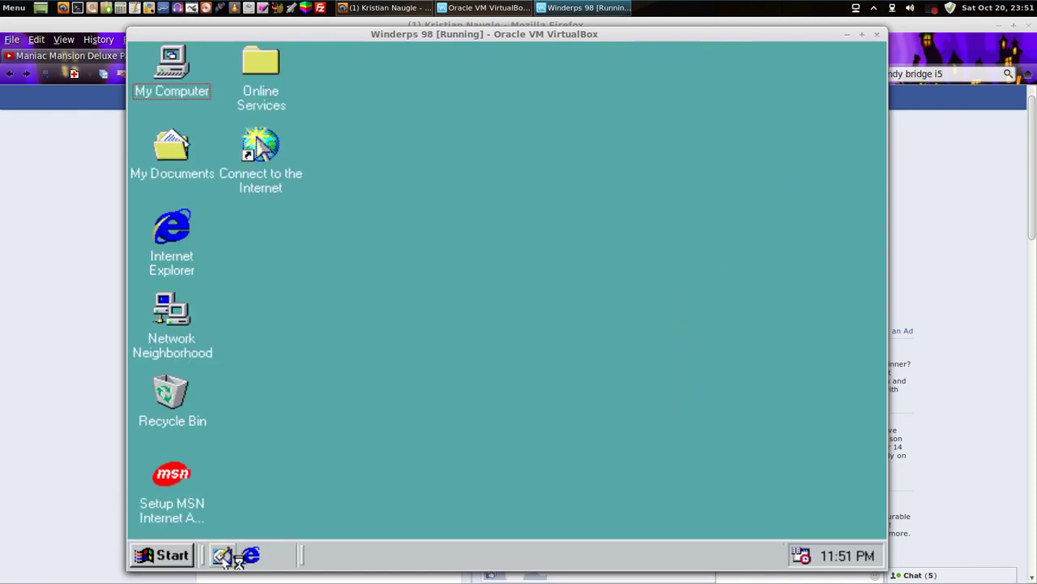
{"action": "key", "text": "super"}
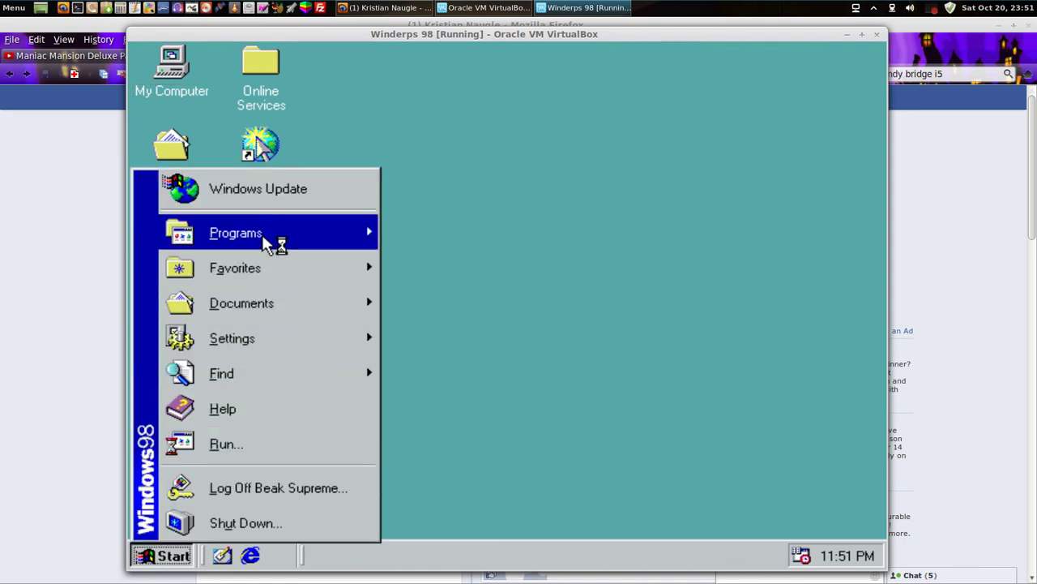
- Launch Micrografx Simply 3D 3, skip registration, and start a new scene and shape
{"action": "mouse_move", "coordinate": [273, 239]}
{"action": "left_click", "coordinate": [496, 310]}
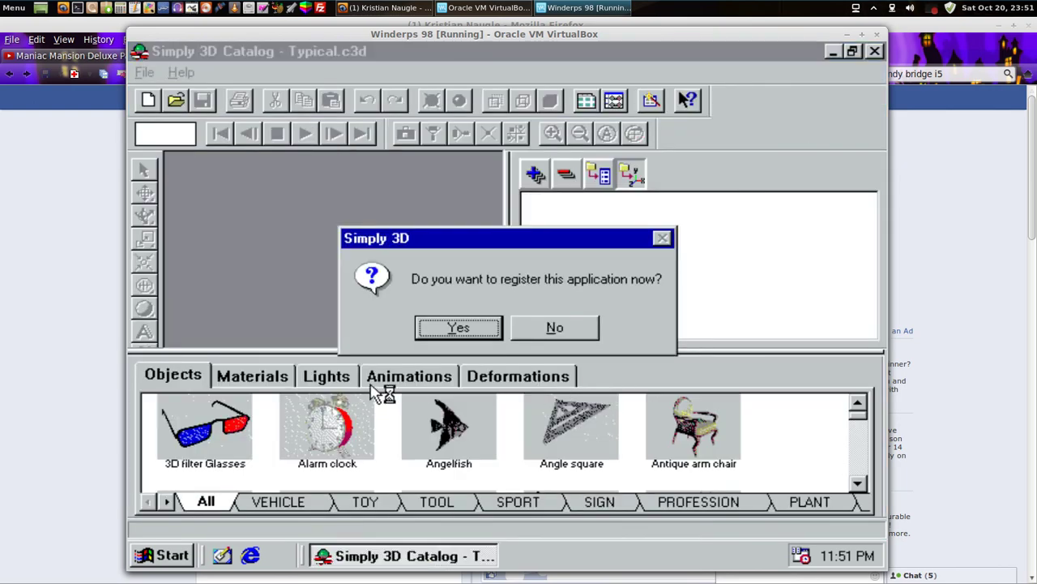
{"action": "left_click", "coordinate": [525, 327]}
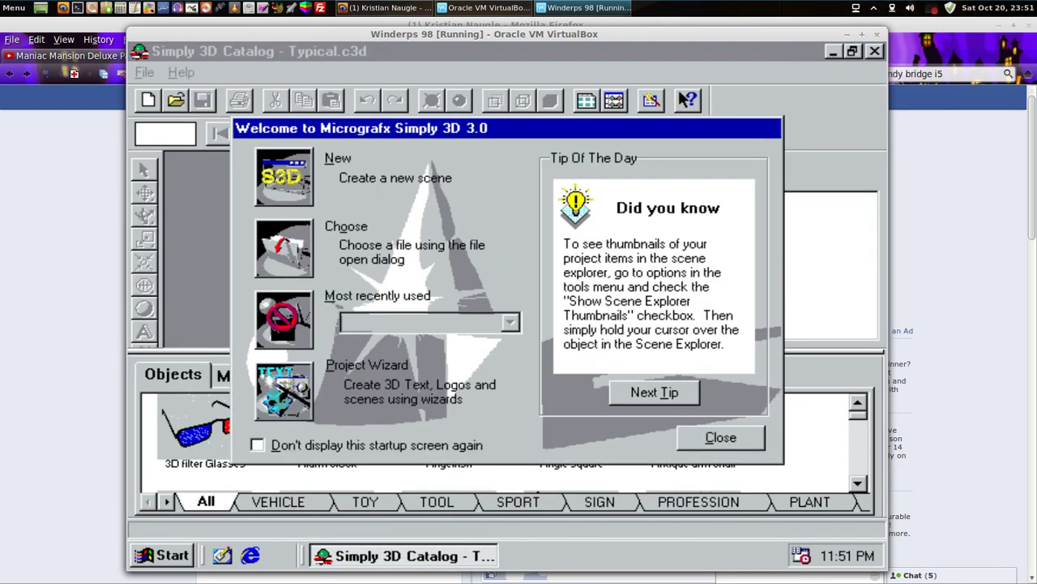
{"action": "left_click", "coordinate": [273, 179]}
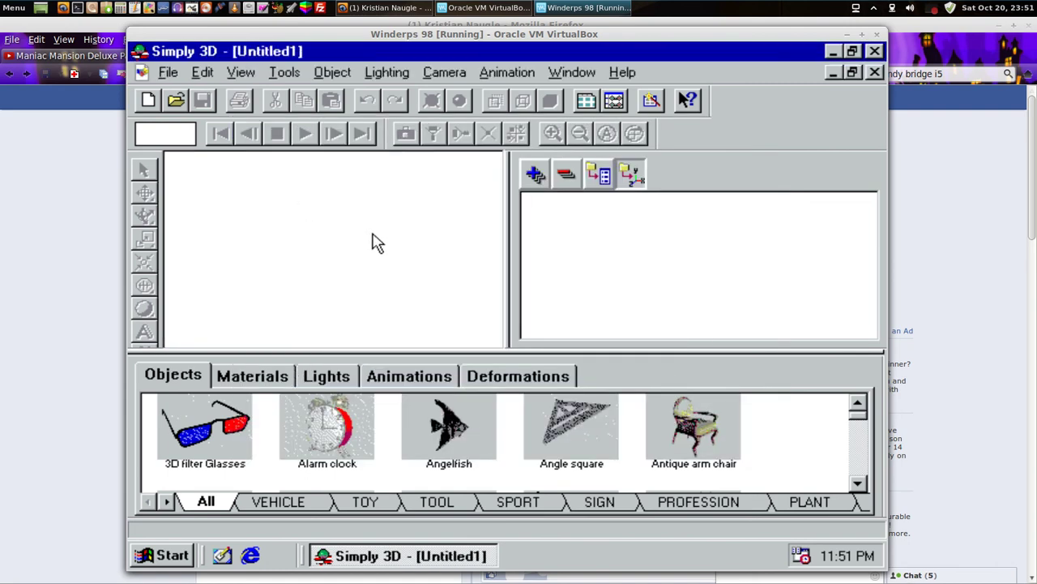
{"action": "left_click", "coordinate": [145, 331]}
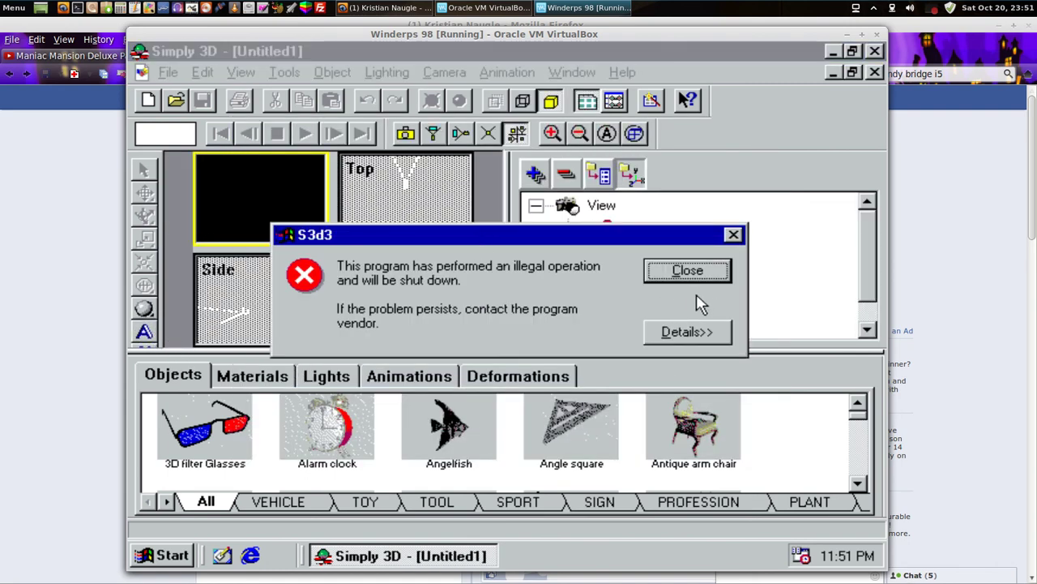
- Inspect the illegal-operation crash details, then close the error and return to the Start menu
{"action": "left_click", "coordinate": [697, 332]}
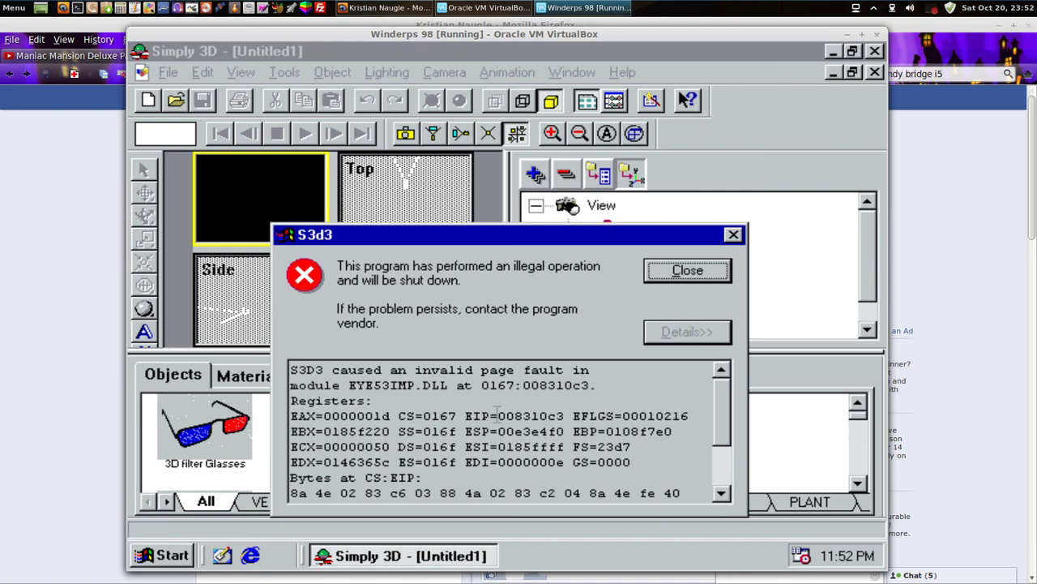
{"action": "left_click_drag", "start_coordinate": [724, 411], "coordinate": [727, 478]}
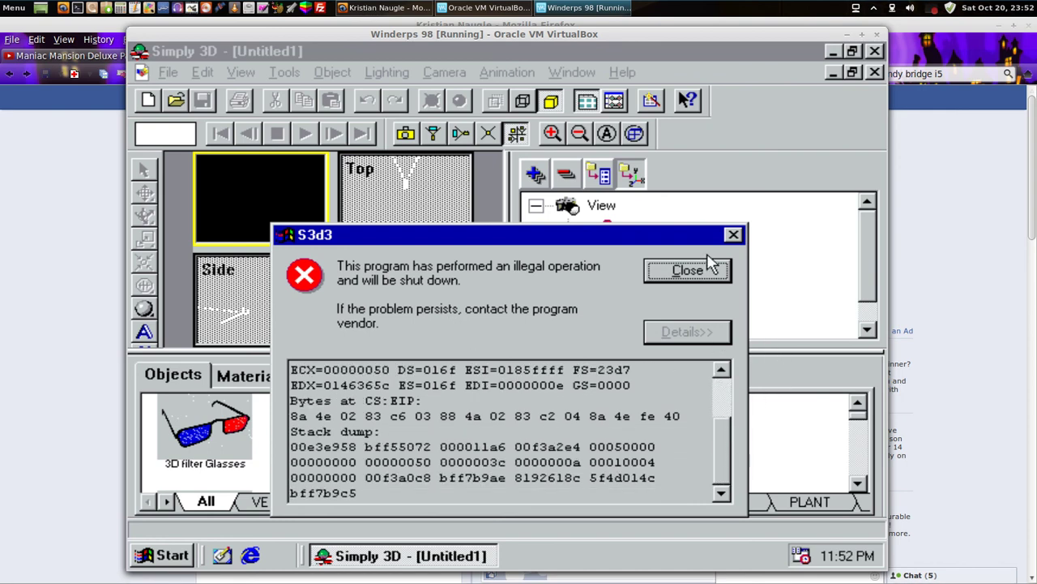
{"action": "left_click", "coordinate": [712, 270]}
{"action": "left_click", "coordinate": [676, 331]}
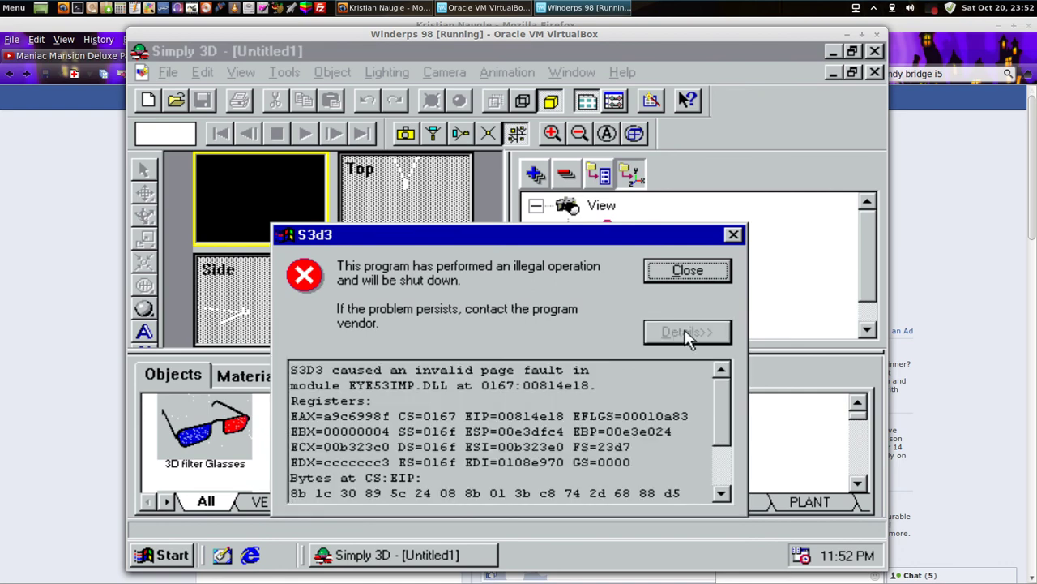
{"action": "left_click", "coordinate": [688, 275]}
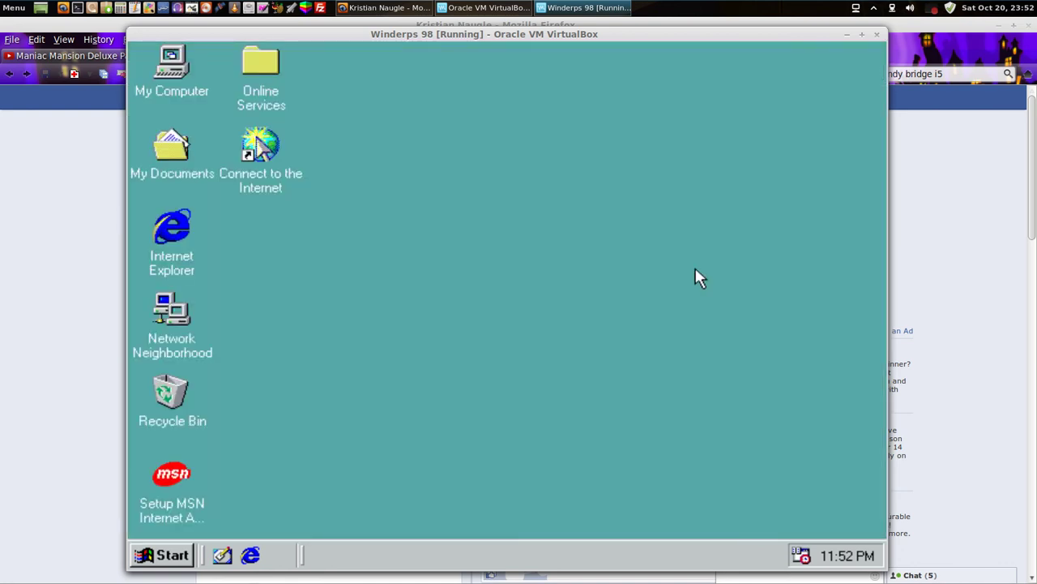
{"action": "left_click", "coordinate": [167, 556]}
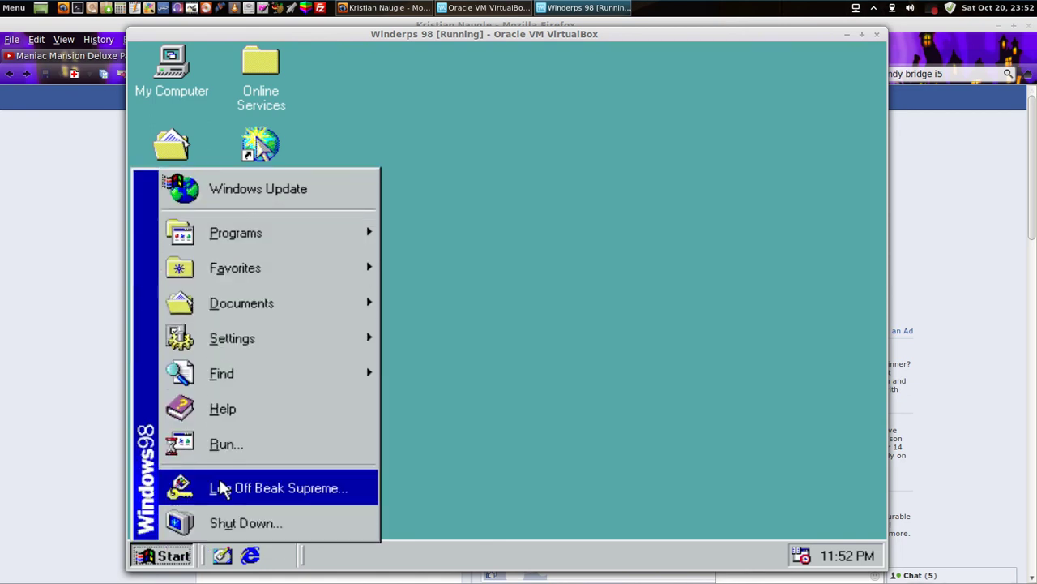